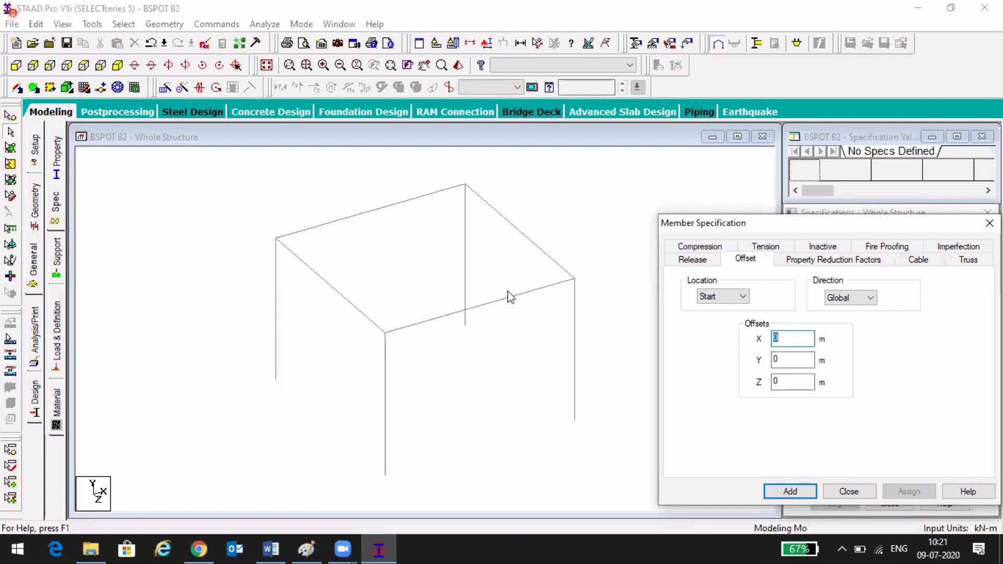
- Keep Global as the direction for the member offset at the start location
{"action": "left_click", "coordinate": [859, 299]}
{"action": "left_click", "coordinate": [859, 299]}
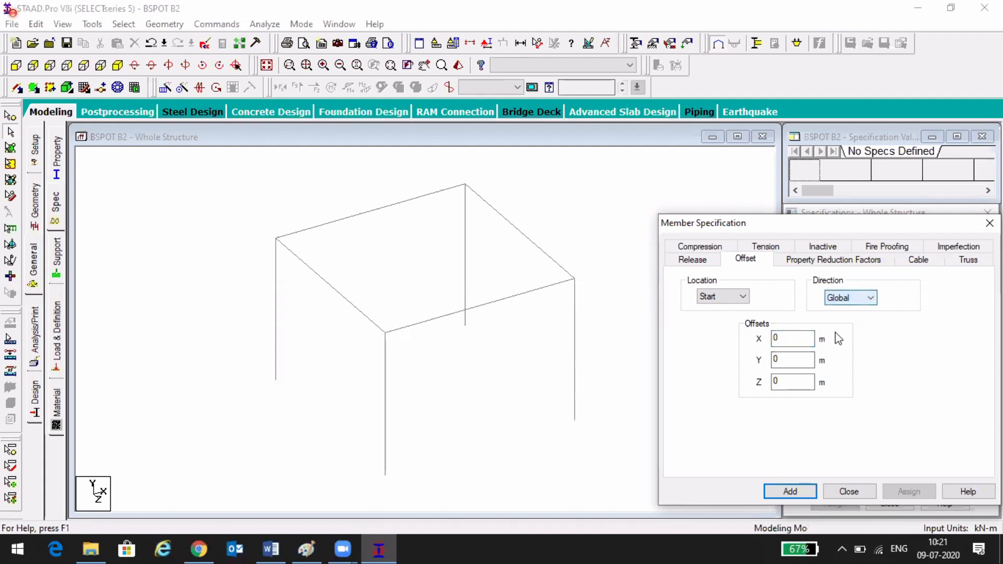
{"action": "key", "text": "Tab"}
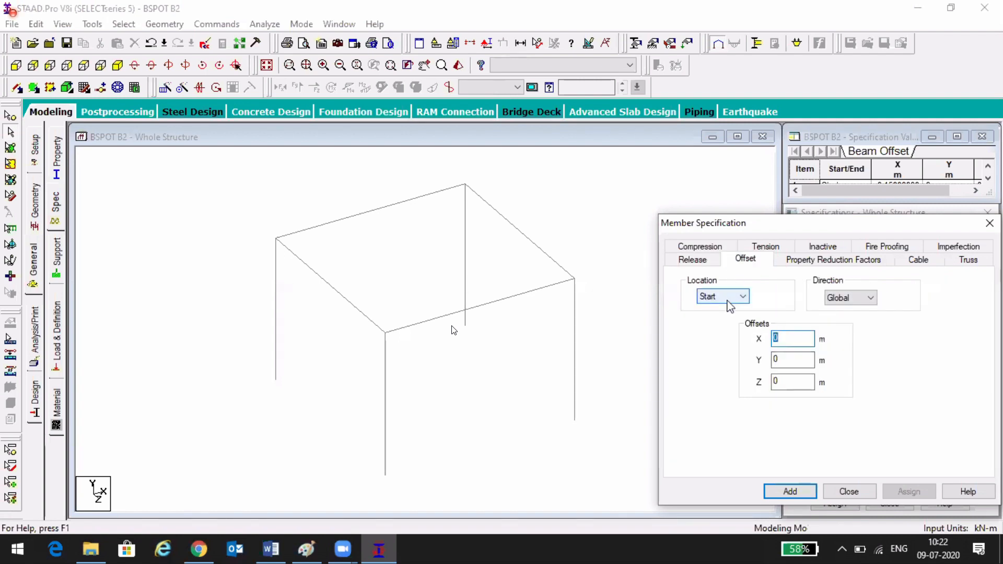
- Add a member offset specification at the End location, Global direction, with an X offset of 0.15 m
{"action": "left_click", "coordinate": [648, 136]}
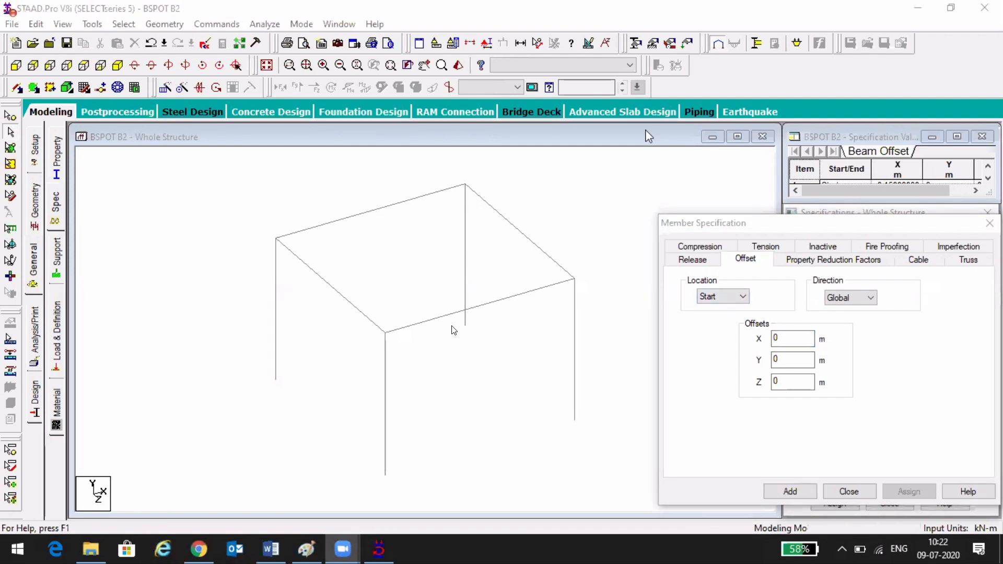
{"action": "left_click", "coordinate": [730, 299]}
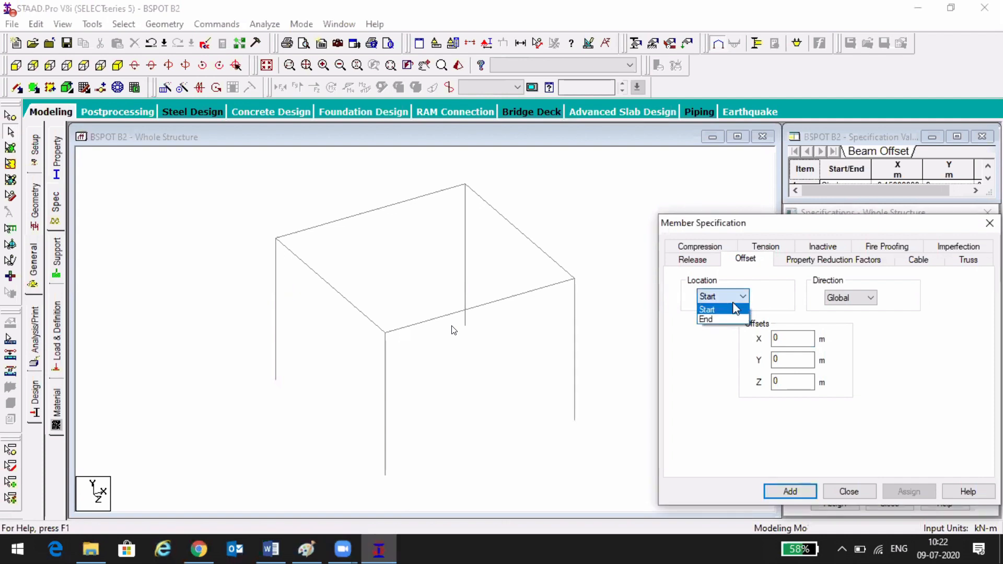
{"action": "left_click", "coordinate": [717, 320]}
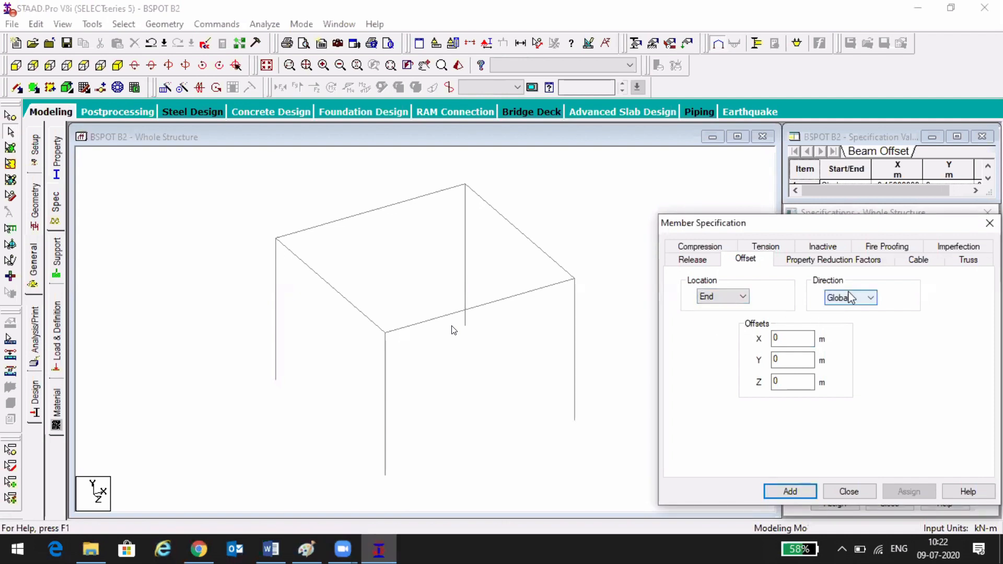
{"action": "left_click", "coordinate": [849, 296]}
{"action": "left_click", "coordinate": [849, 296]}
{"action": "double_click", "coordinate": [792, 339]}
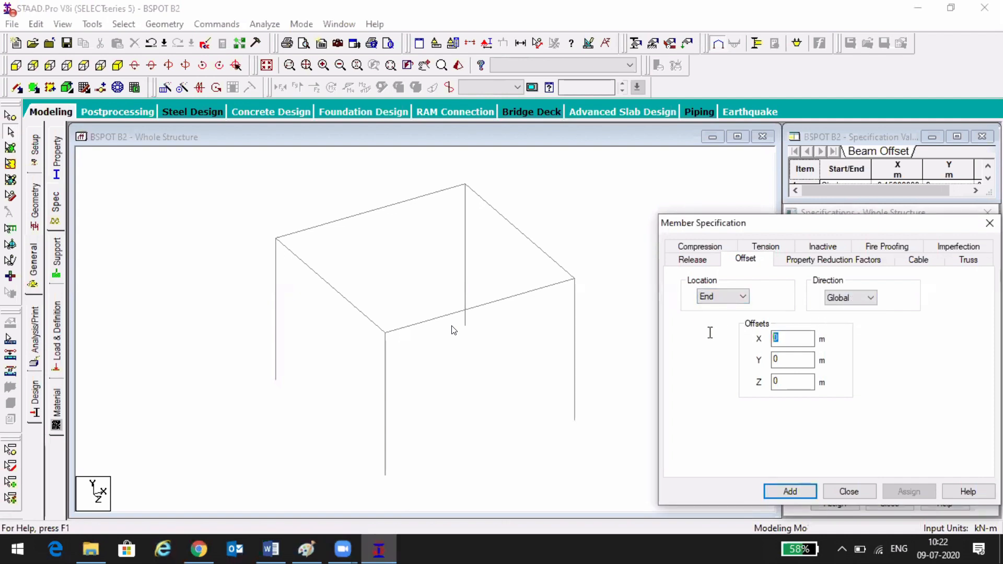
{"action": "left_click", "coordinate": [747, 114]}
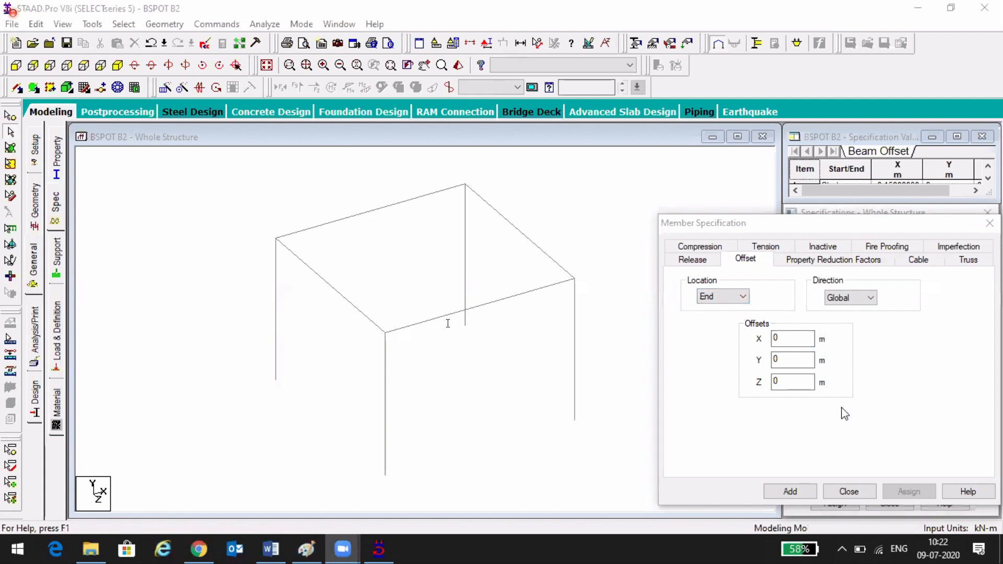
{"action": "left_click", "coordinate": [792, 339]}
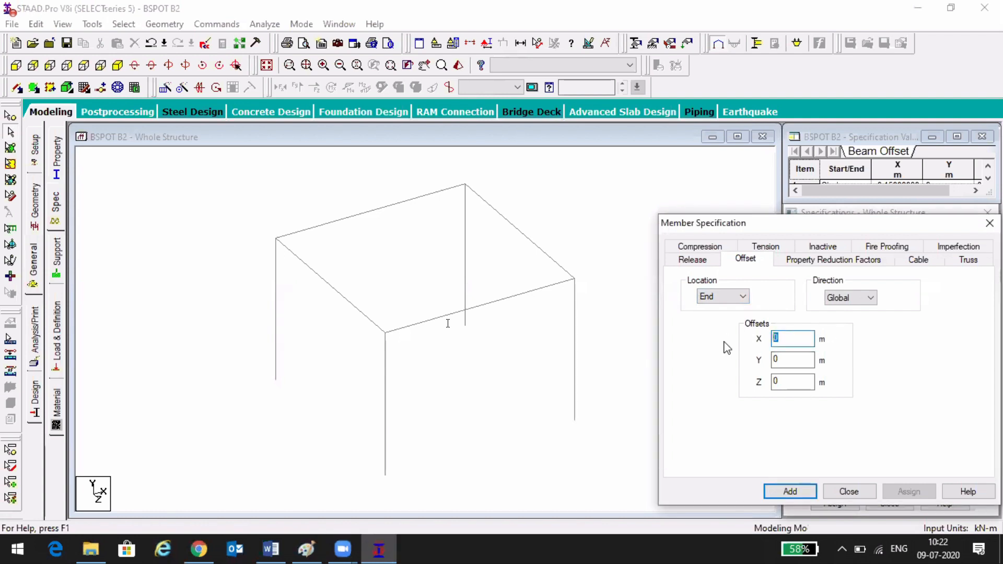
{"action": "type", "text": ".1"}
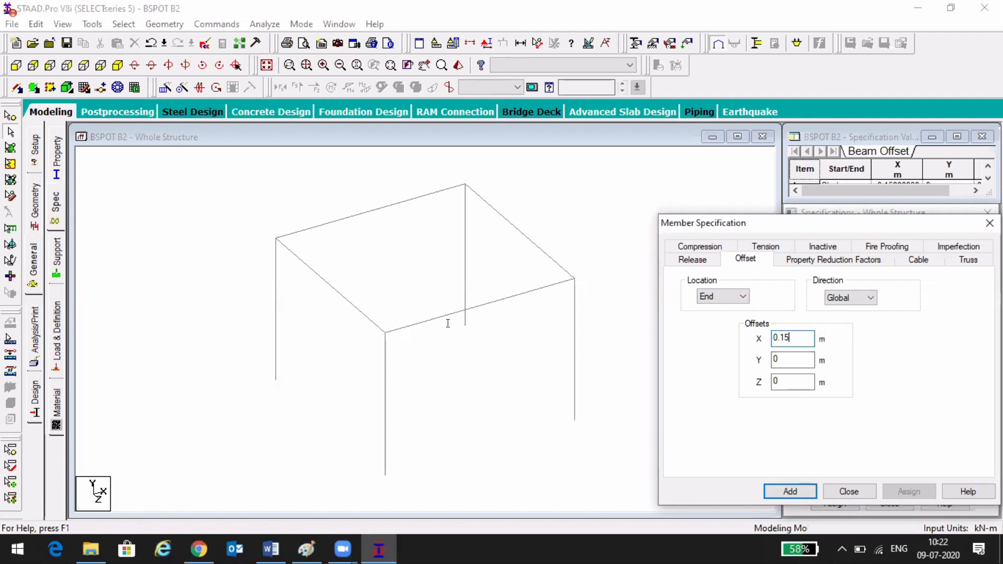
{"action": "type", "text": "5"}
{"action": "left_click", "coordinate": [790, 491]}
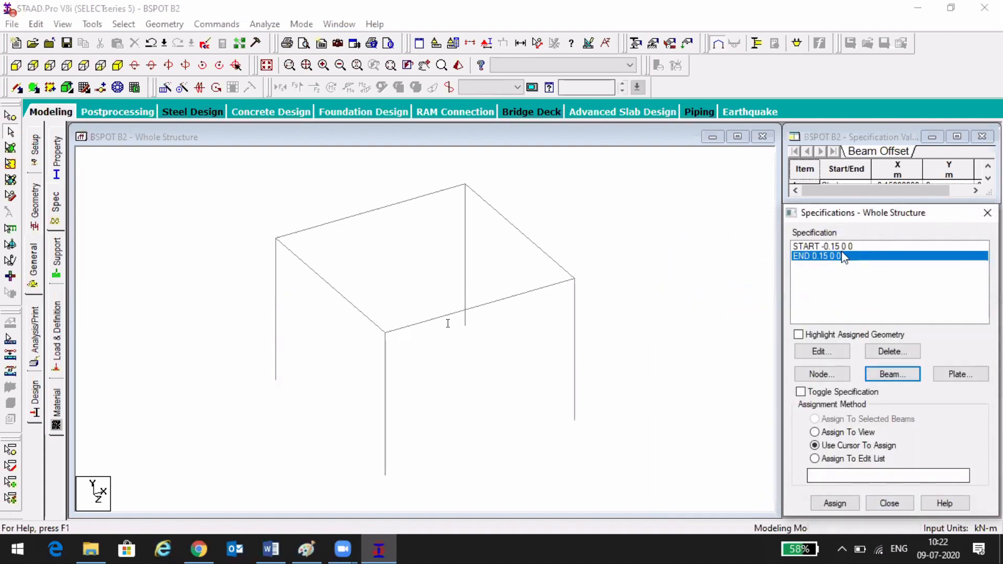
- Assign the START -0.15 0 0 offset specification to the selected front top beam
{"action": "left_click", "coordinate": [812, 246]}
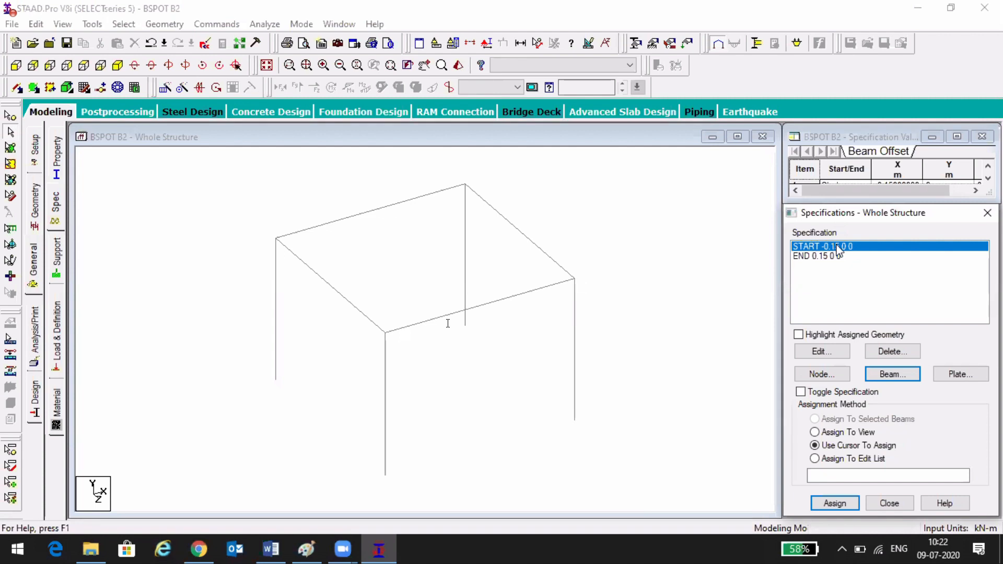
{"action": "left_click", "coordinate": [419, 323]}
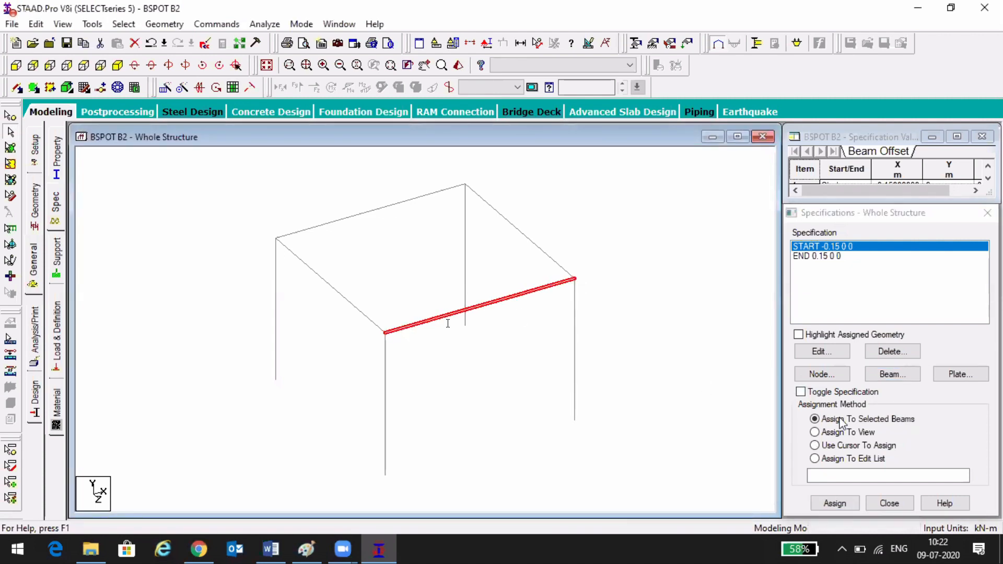
{"action": "left_click", "coordinate": [834, 503]}
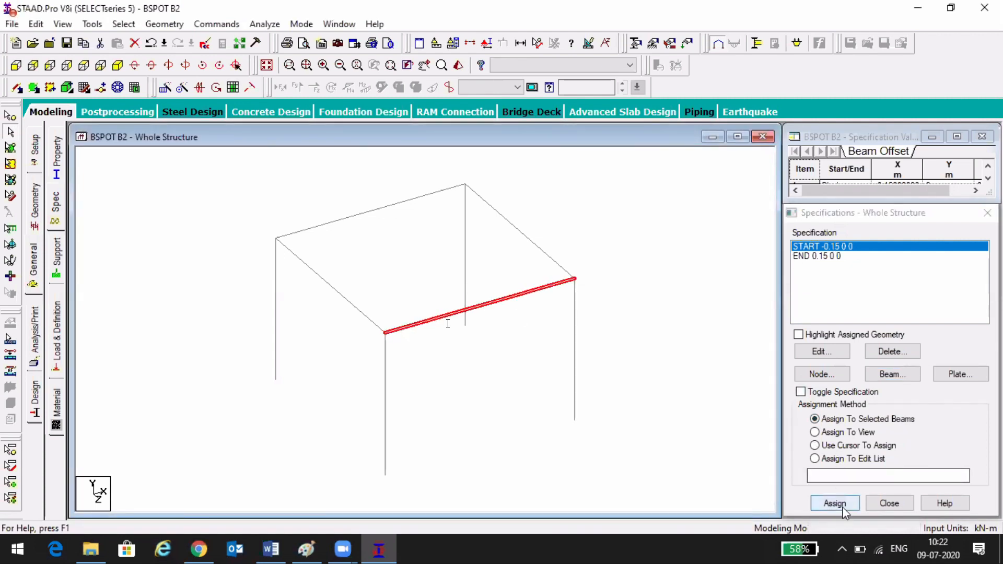
{"action": "left_click", "coordinate": [901, 399]}
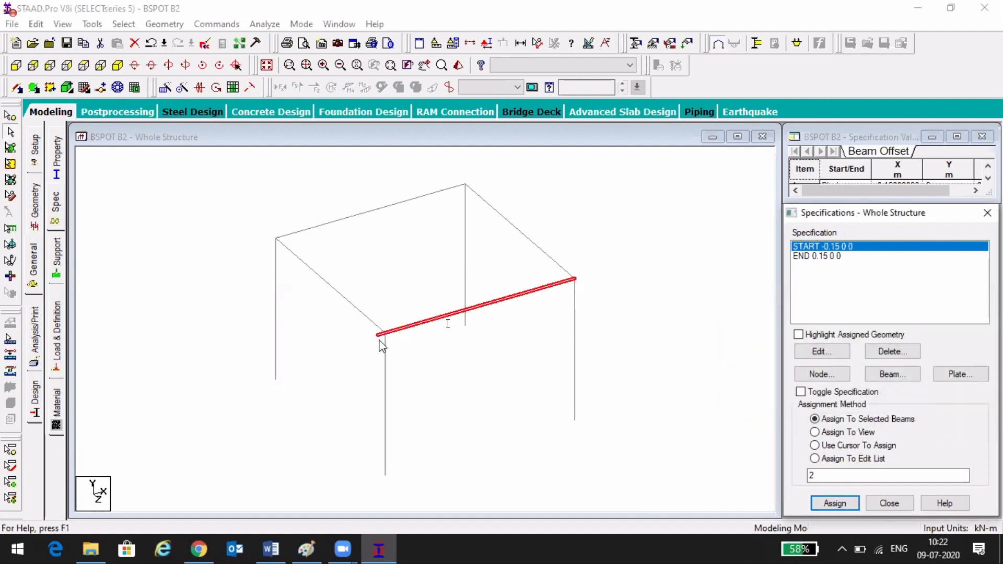
- Assign the END 0.15 0 0 offset specification to the same front top beam
{"action": "scroll", "coordinate": [379, 343], "scroll_direction": "up", "scroll_amount": 3}
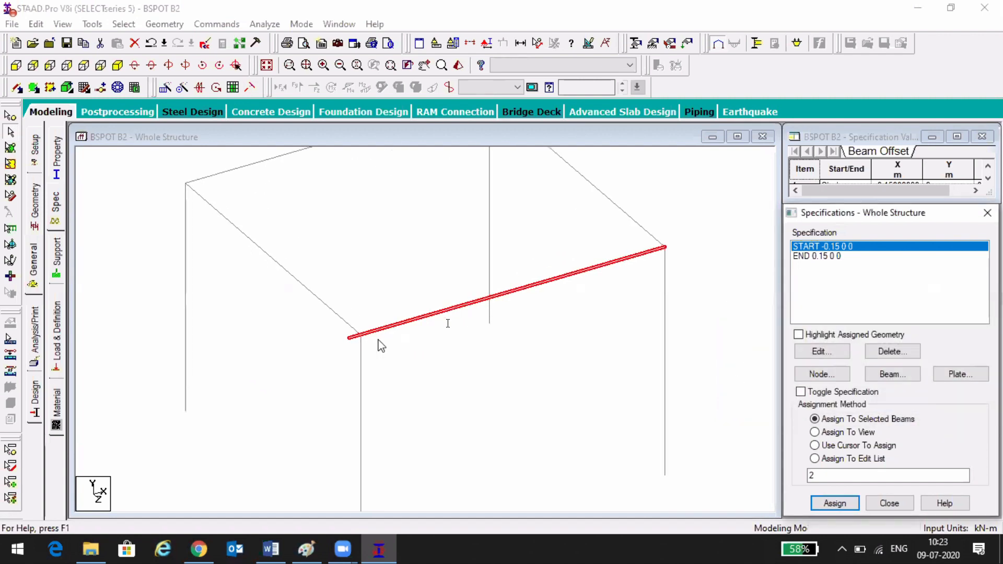
{"action": "left_click", "coordinate": [852, 257]}
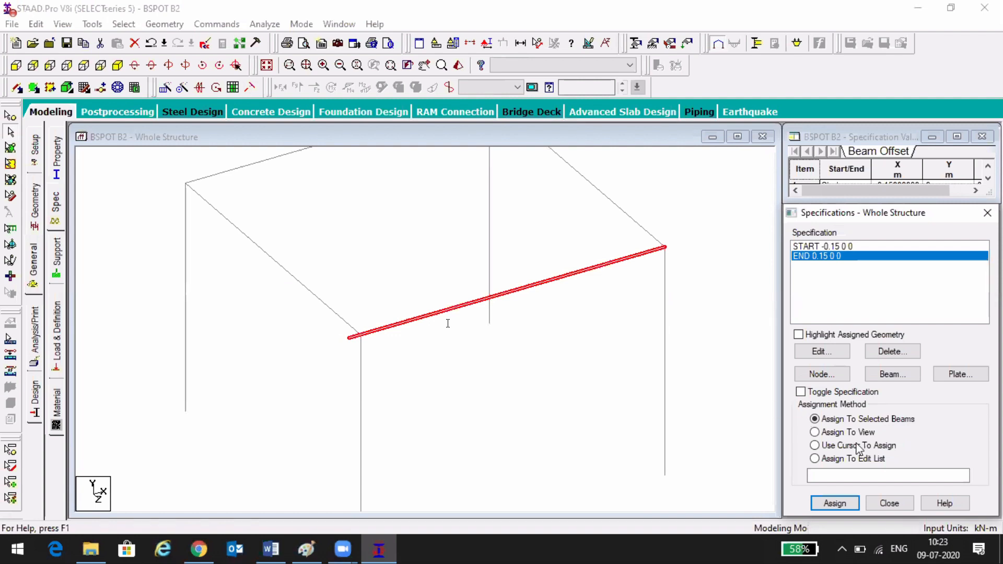
{"action": "left_click", "coordinate": [834, 501]}
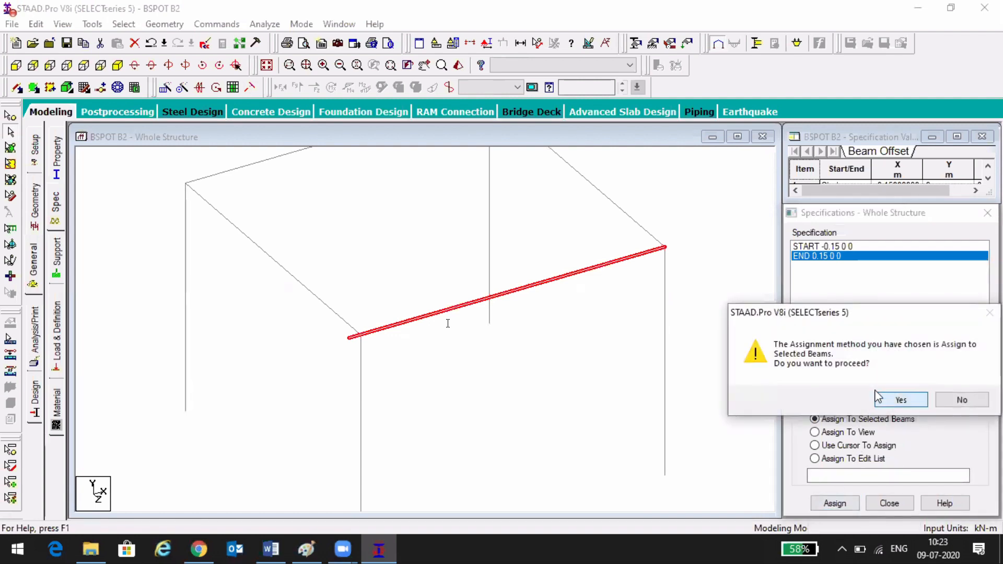
{"action": "left_click", "coordinate": [888, 399]}
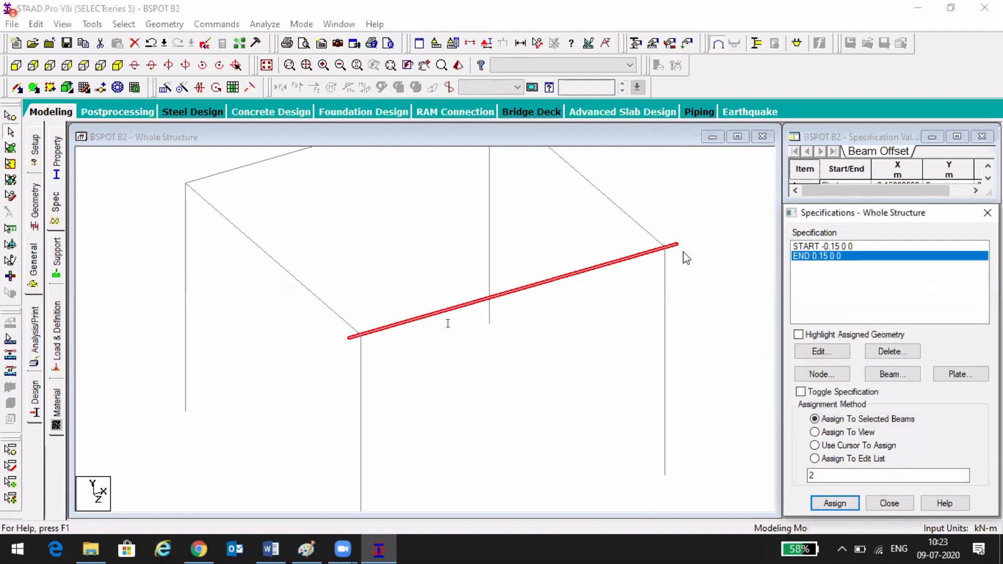
- Inspect the ends of the offset front beam in the 3D rendered view, then close that view
{"action": "left_click", "coordinate": [700, 217]}
{"action": "left_click", "coordinate": [458, 65]}
{"action": "mouse_move", "coordinate": [465, 325]}
{"action": "left_mouse_down"}
{"action": "mouse_move", "coordinate": [476, 279]}
{"action": "mouse_move", "coordinate": [458, 334]}
{"action": "left_mouse_up"}
{"action": "left_click_drag", "start_coordinate": [558, 272], "coordinate": [679, 189]}
{"action": "left_click", "coordinate": [885, 166]}
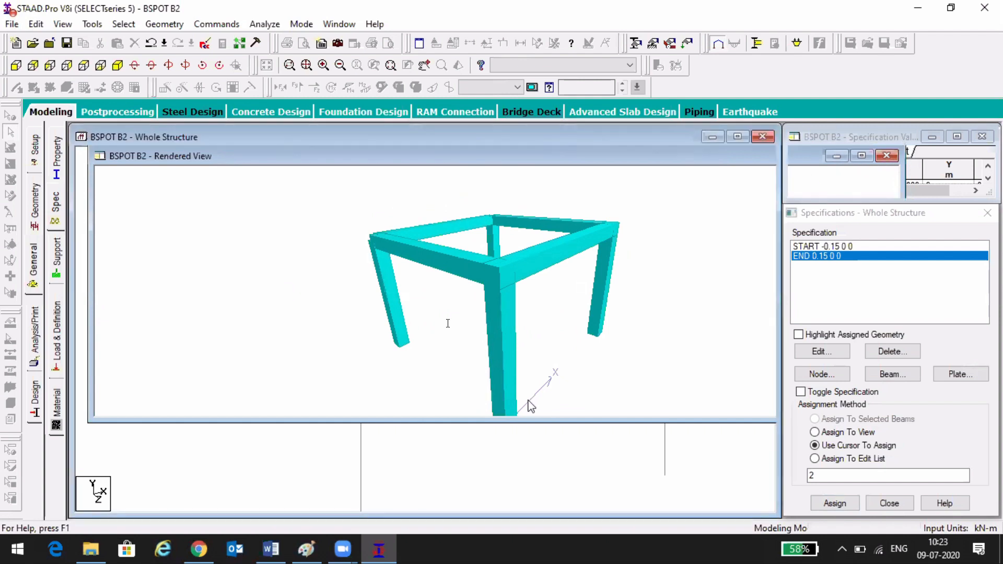
{"action": "left_click", "coordinate": [314, 293]}
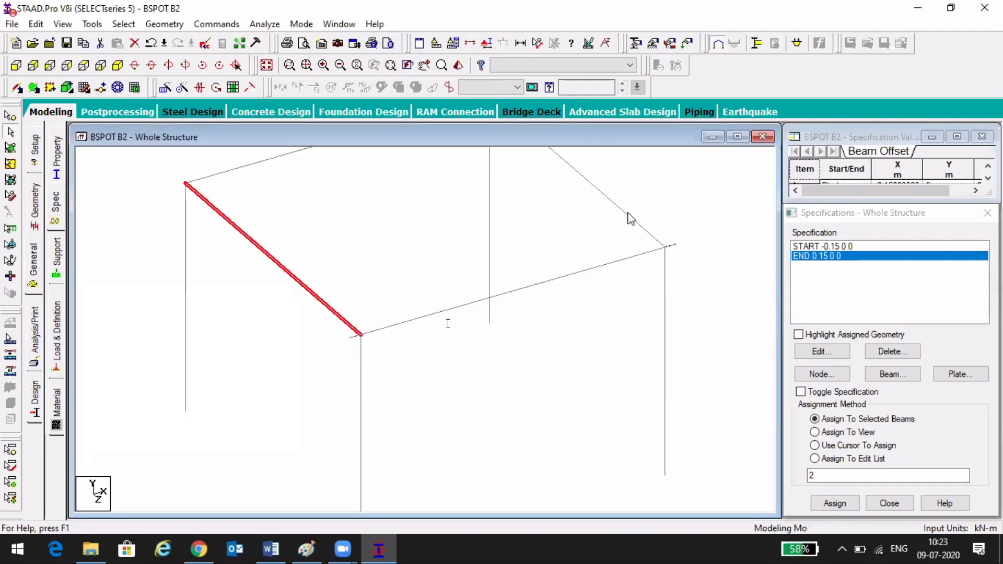
{"action": "left_click", "coordinate": [629, 216]}
{"action": "scroll", "coordinate": [602, 338], "scroll_direction": "down", "scroll_amount": 3}
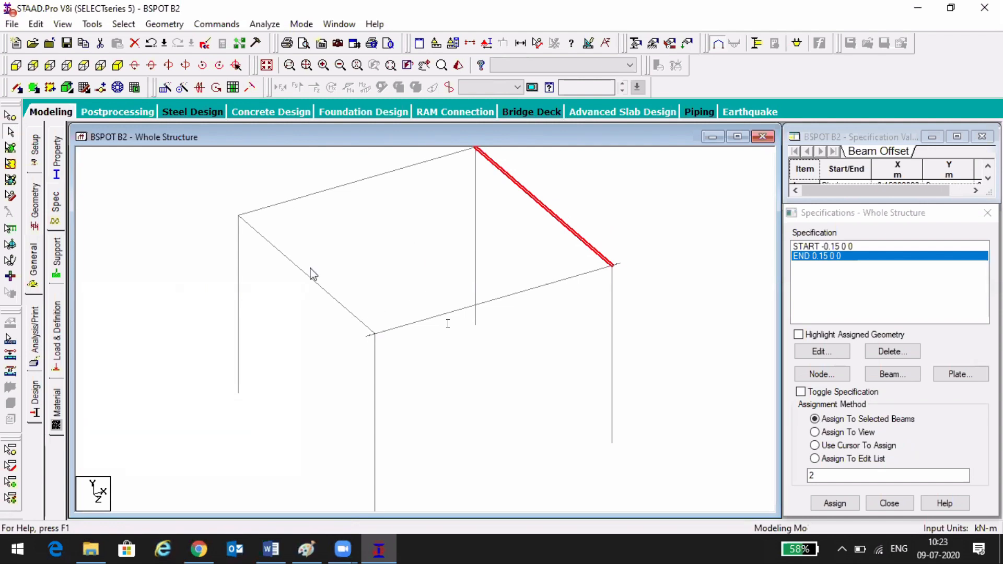
{"action": "middle_click_drag", "start_coordinate": [418, 221], "coordinate": [411, 285]}
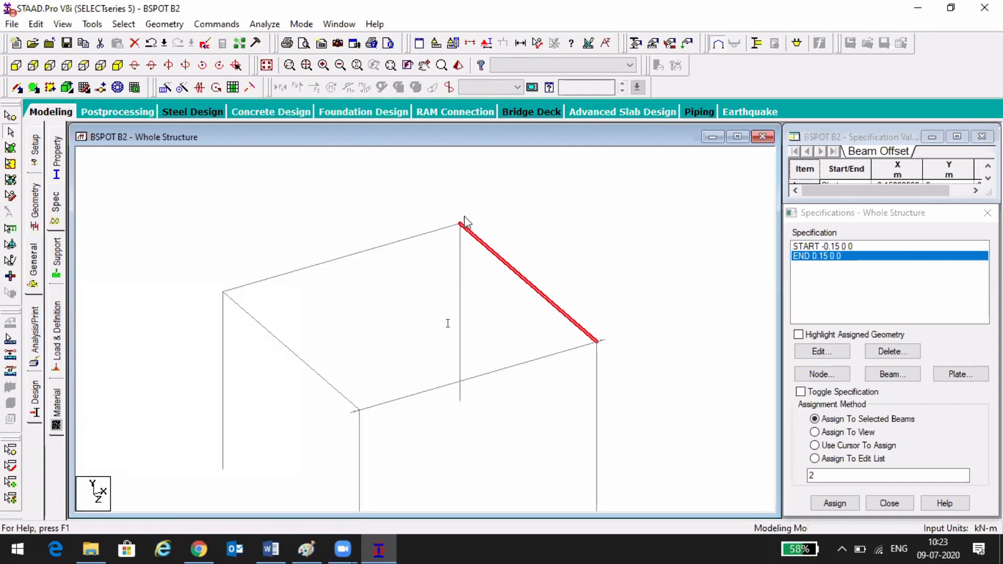
{"action": "left_click", "coordinate": [873, 376]}
{"action": "left_click", "coordinate": [746, 261]}
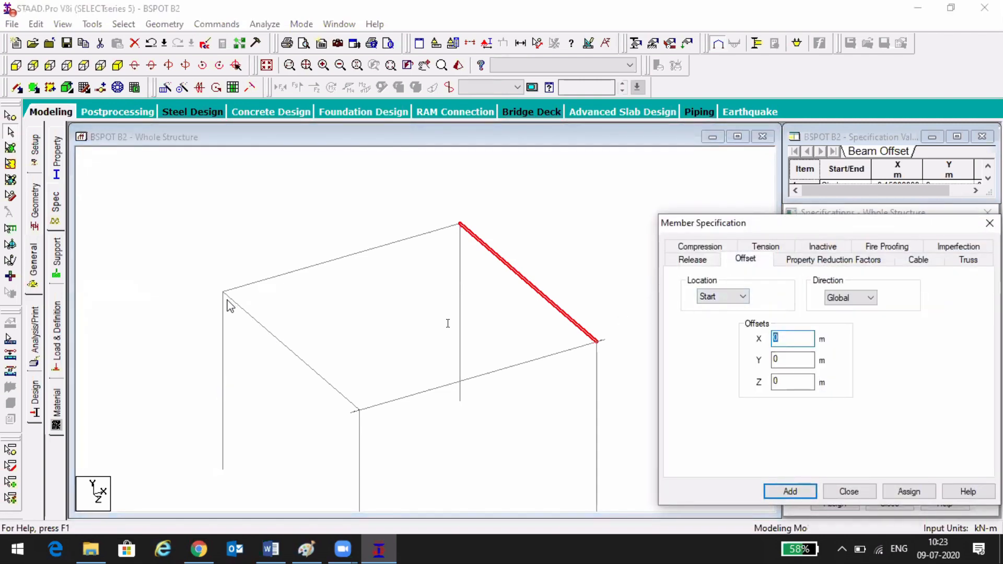
{"action": "left_click", "coordinate": [989, 223]}
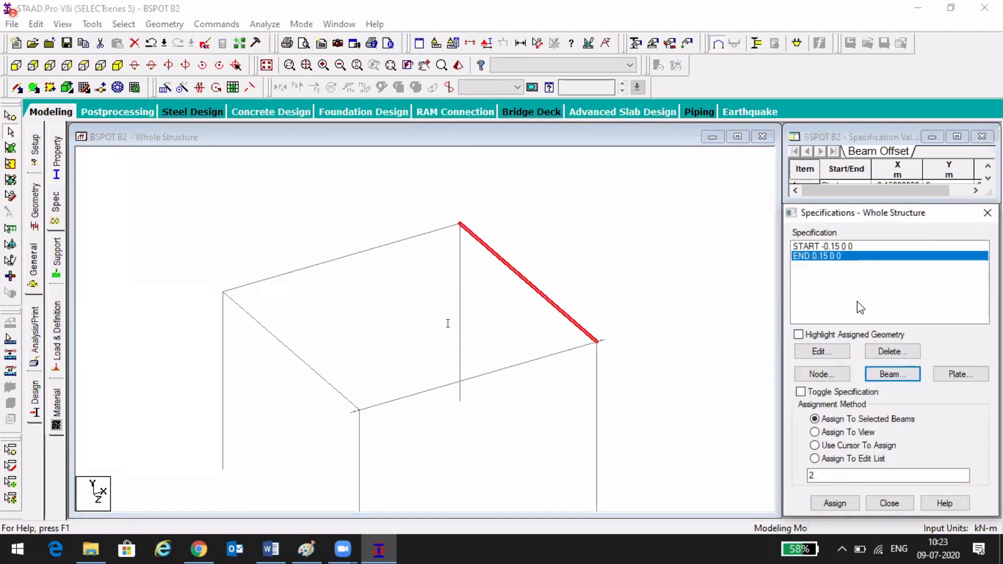
{"action": "left_click", "coordinate": [891, 374]}
{"action": "left_click", "coordinate": [746, 260]}
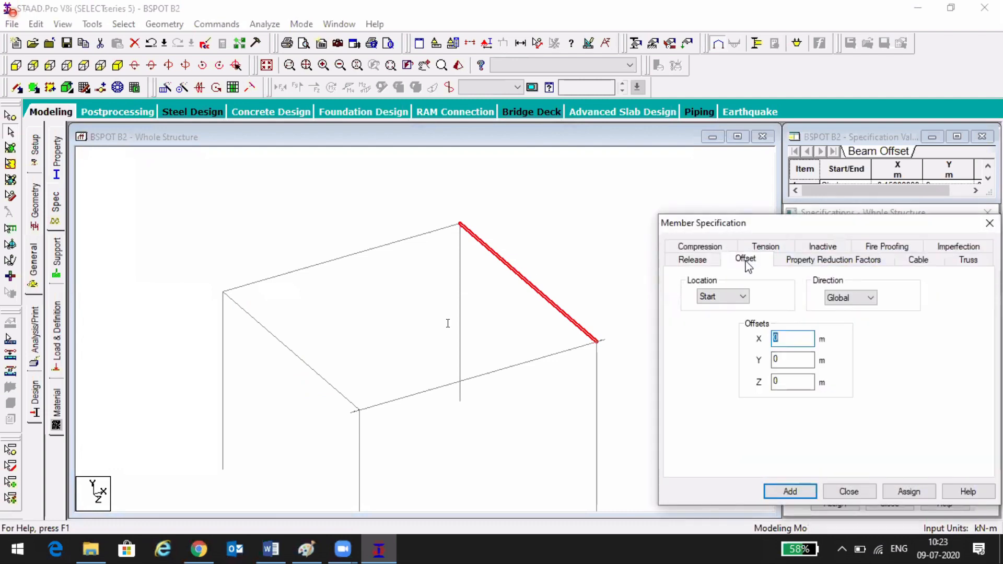
{"action": "left_click", "coordinate": [729, 297]}
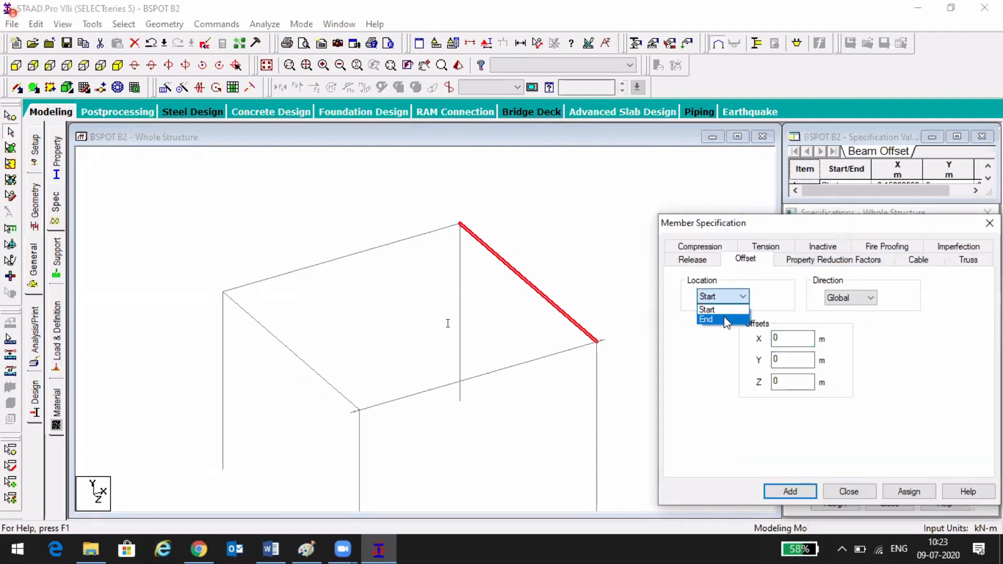
{"action": "left_click", "coordinate": [727, 319]}
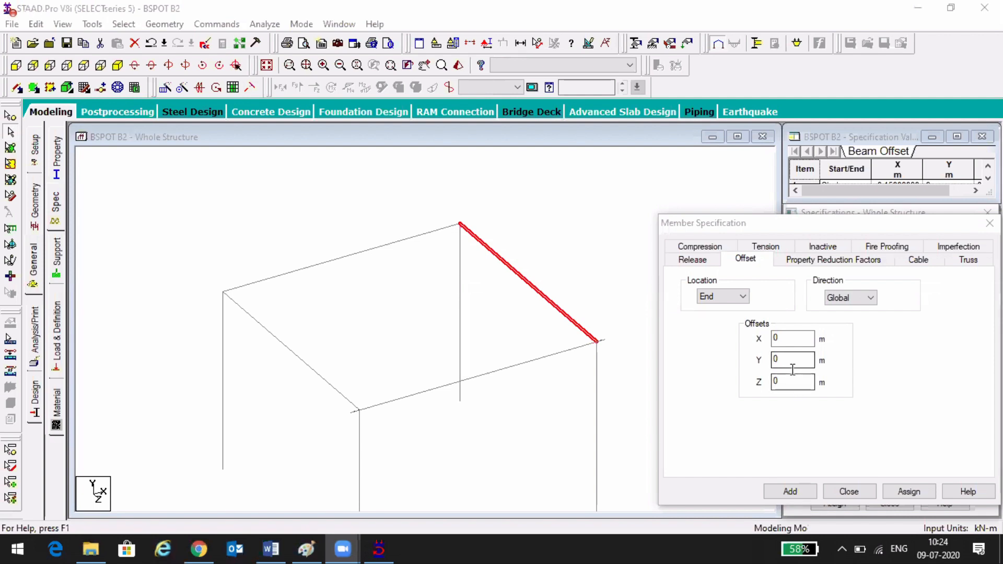
{"action": "left_click", "coordinate": [835, 320]}
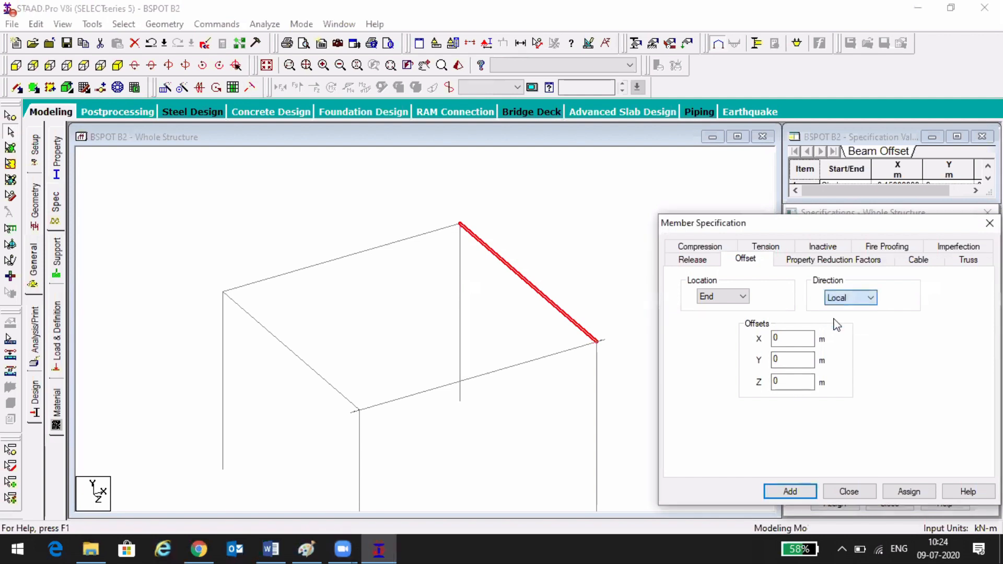
{"action": "left_click", "coordinate": [989, 223]}
- Show the local axes on all members and examine their orientation on the top beams and columns
{"action": "left_click", "coordinate": [649, 284]}
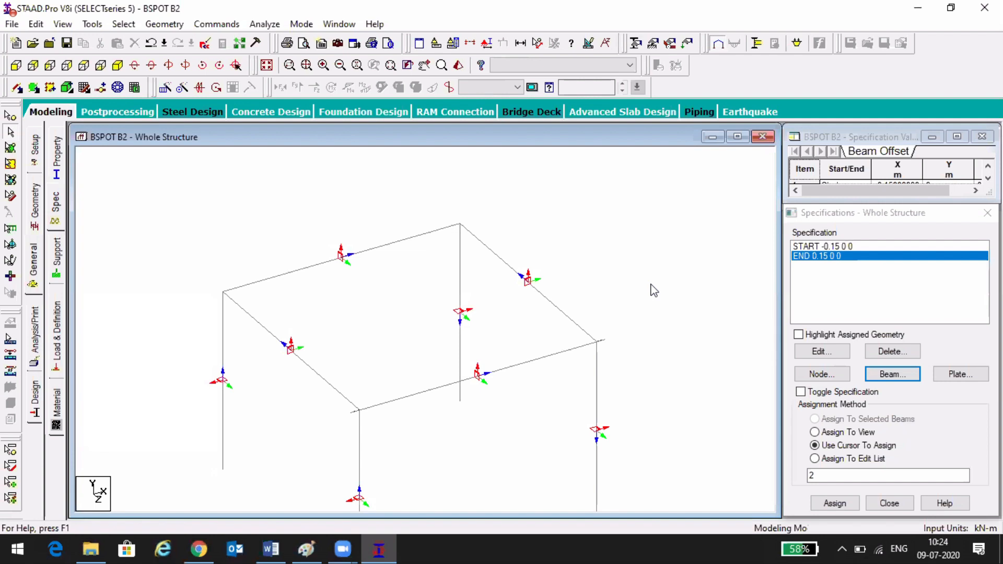
{"action": "scroll", "coordinate": [478, 313], "scroll_direction": "down", "scroll_amount": 3}
{"action": "middle_click_drag", "start_coordinate": [488, 403], "coordinate": [483, 330]}
{"action": "scroll", "coordinate": [494, 316], "scroll_direction": "up", "scroll_amount": 2}
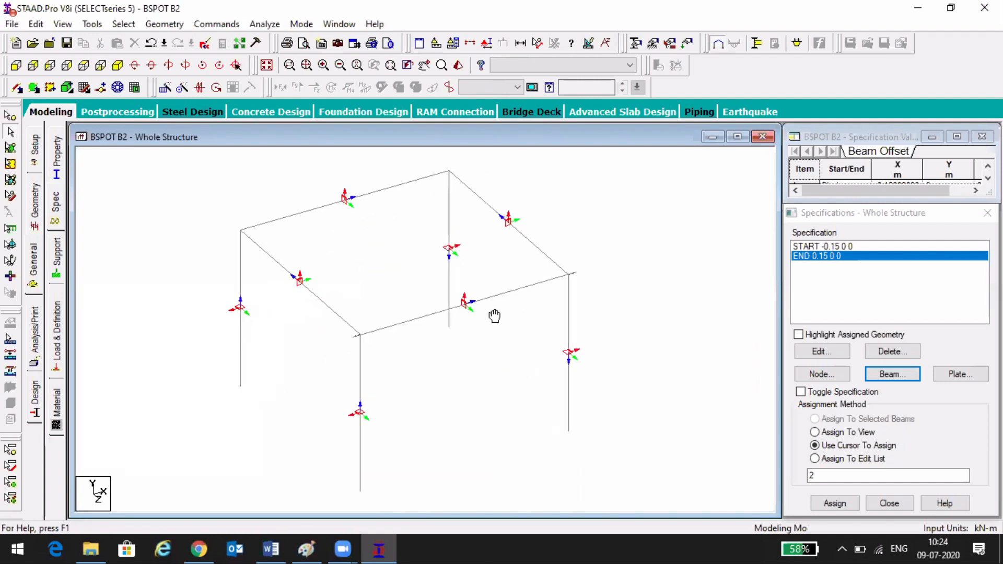
{"action": "scroll", "coordinate": [369, 294], "scroll_direction": "up", "scroll_amount": 4}
{"action": "middle_click_drag", "start_coordinate": [275, 241], "coordinate": [318, 312]}
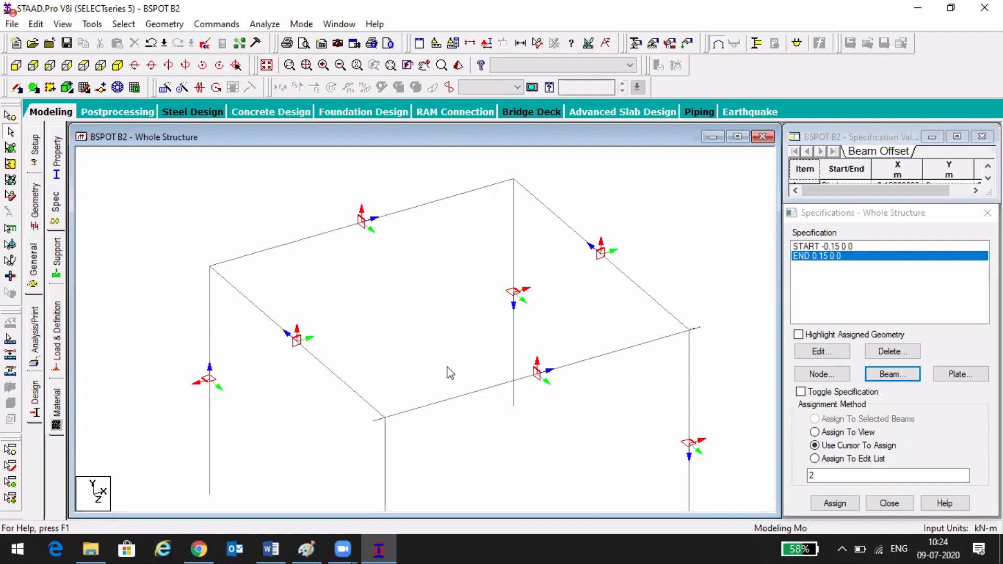
- Create a beam offset specification at the End location in the Local direction with an X offset of 0.15 m
{"action": "left_click", "coordinate": [559, 40]}
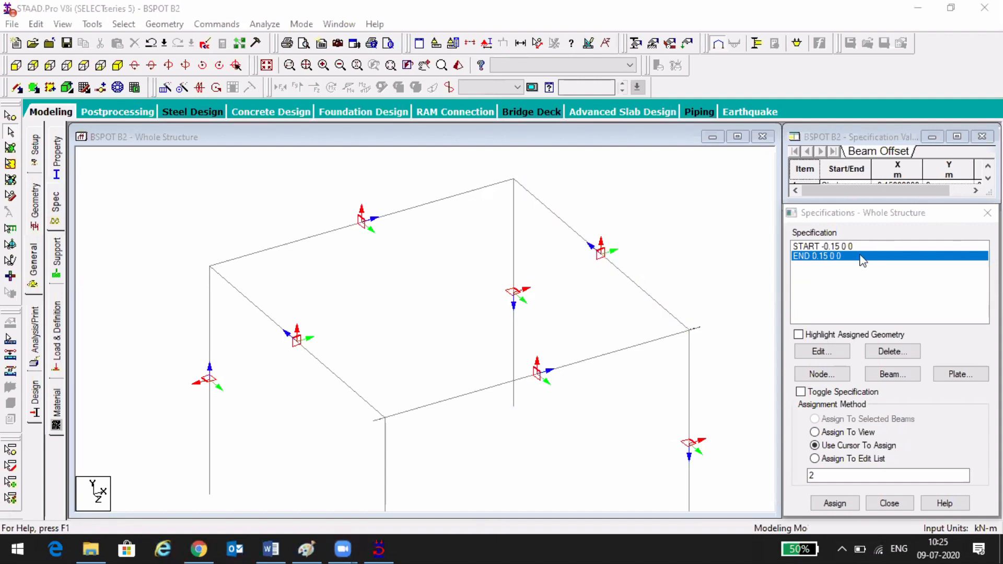
{"action": "left_click", "coordinate": [889, 374]}
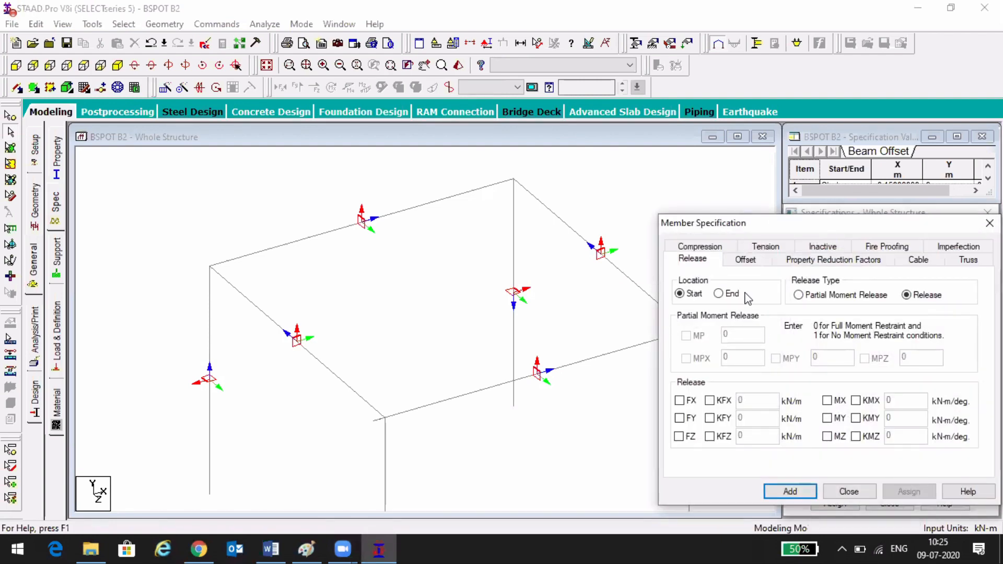
{"action": "left_click", "coordinate": [745, 260]}
{"action": "left_click", "coordinate": [730, 298]}
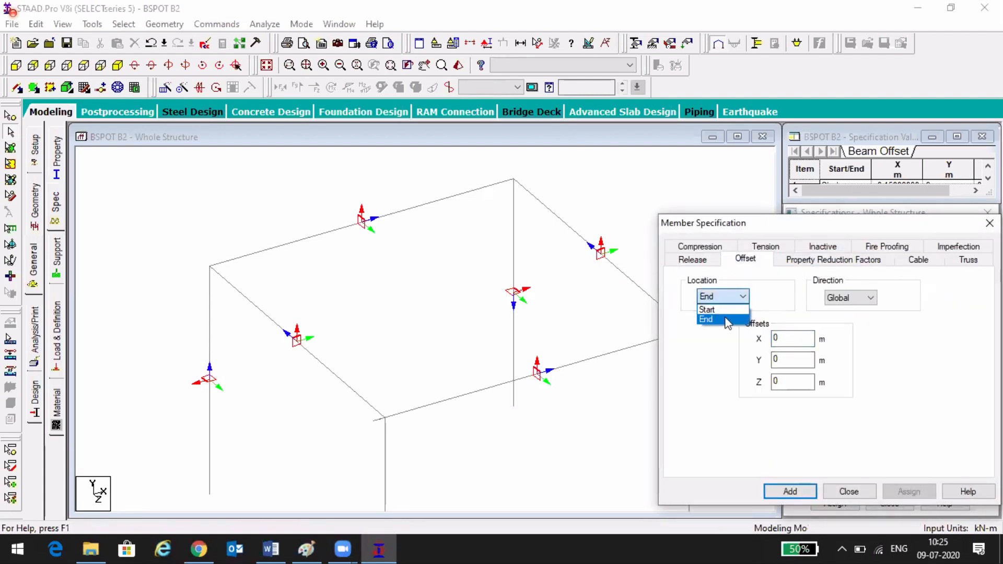
{"action": "left_click", "coordinate": [709, 316]}
{"action": "left_click", "coordinate": [837, 299]}
{"action": "left_click", "coordinate": [836, 321]}
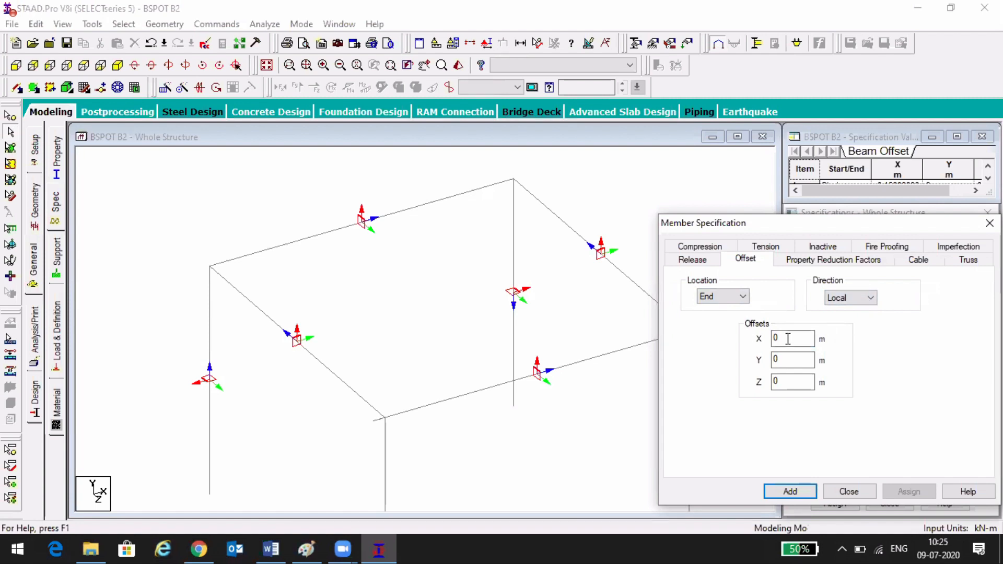
{"action": "left_click_drag", "start_coordinate": [799, 338], "coordinate": [769, 338]}
{"action": "type", "text": "0.15"}
{"action": "left_click", "coordinate": [809, 493]}
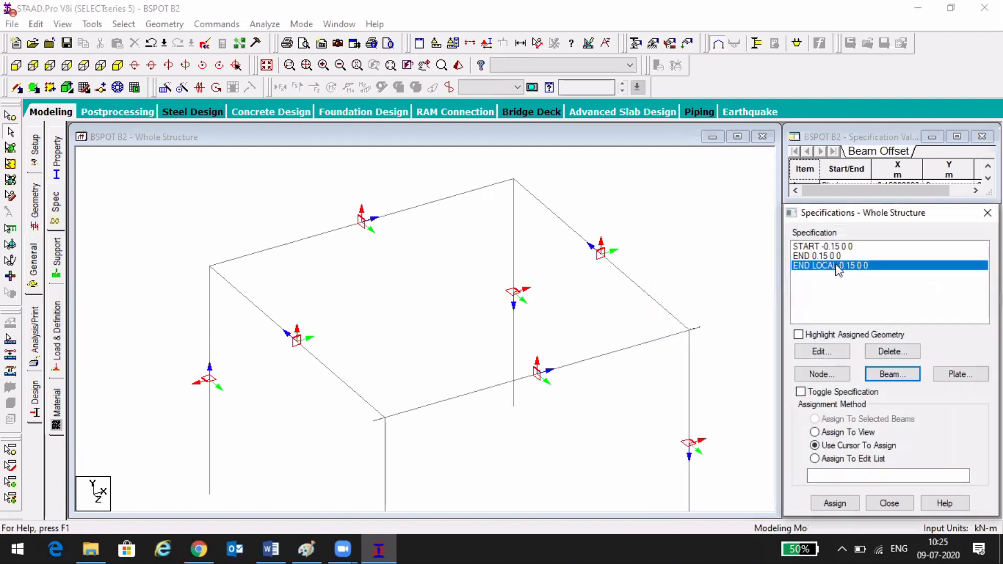
- Assign the END LOCAL 0.15 0 0 specification to the two side top beams, then clear the selection
{"action": "left_click", "coordinate": [335, 374]}
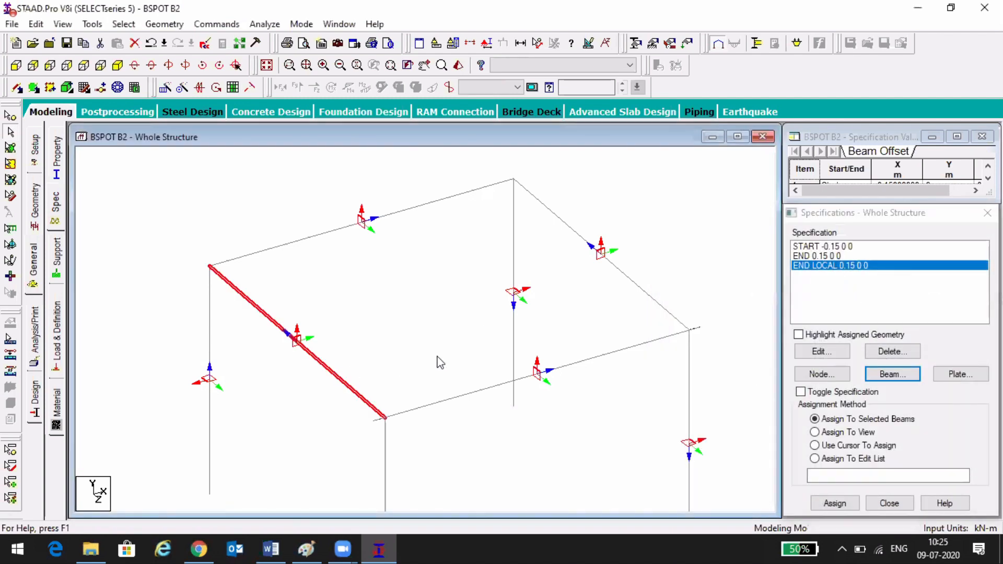
{"action": "left_click", "coordinate": [641, 294], "text": "ctrl"}
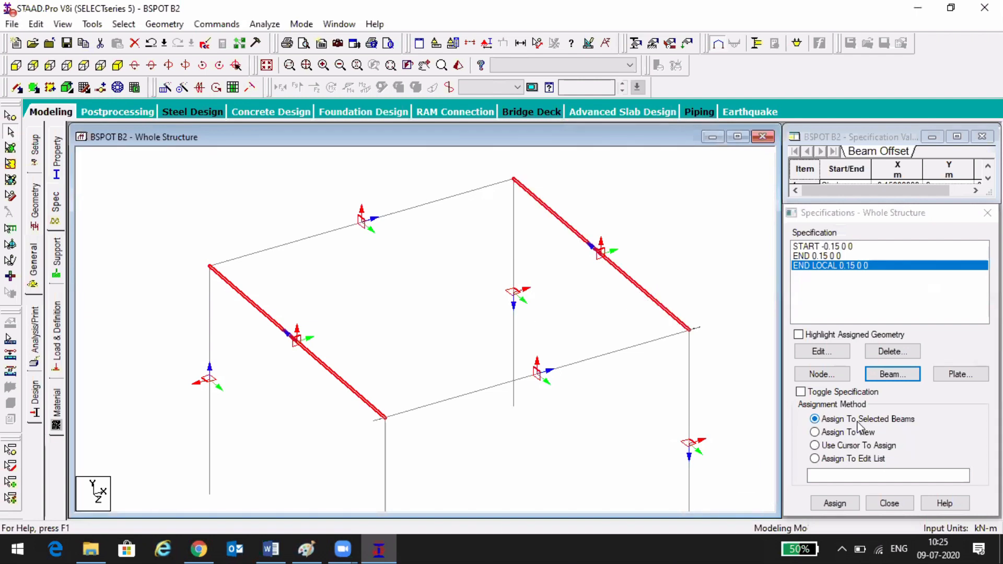
{"action": "left_click", "coordinate": [835, 503]}
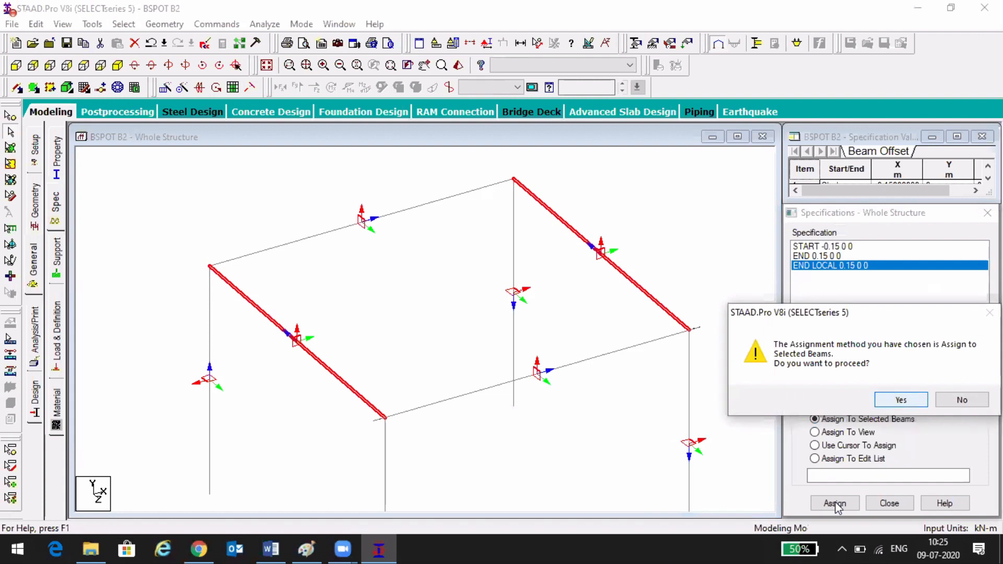
{"action": "left_click", "coordinate": [899, 399]}
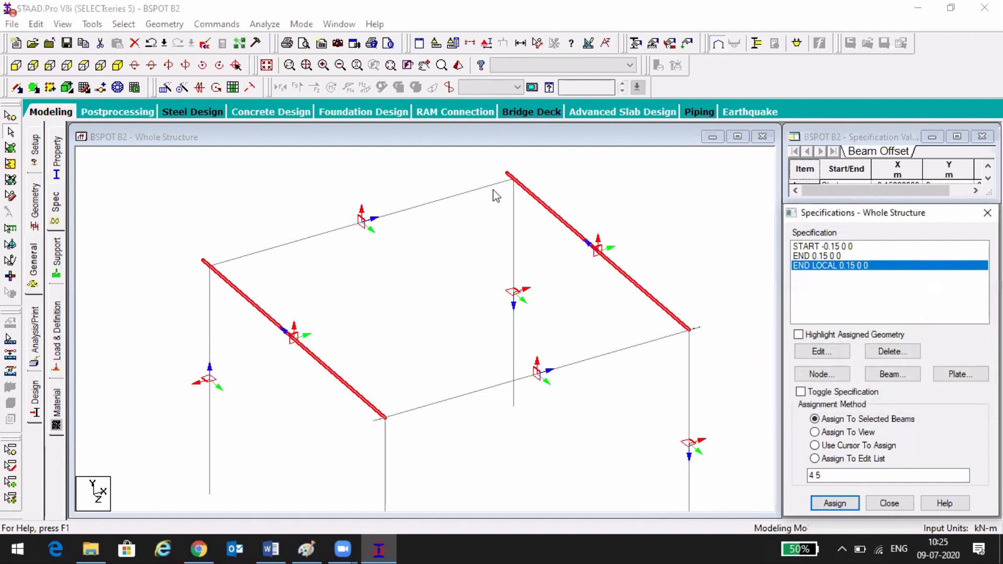
{"action": "left_click", "coordinate": [267, 285]}
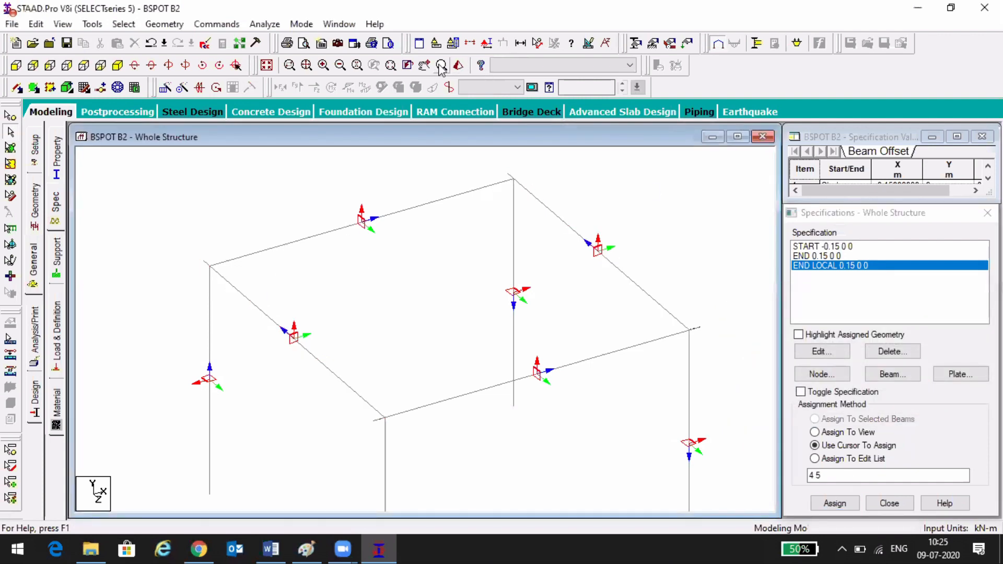
- Check the offset side beams in the 3D rendered view, close it, and hide the members' local axes
{"action": "left_click", "coordinate": [456, 65]}
{"action": "left_click_drag", "start_coordinate": [373, 297], "coordinate": [493, 351]}
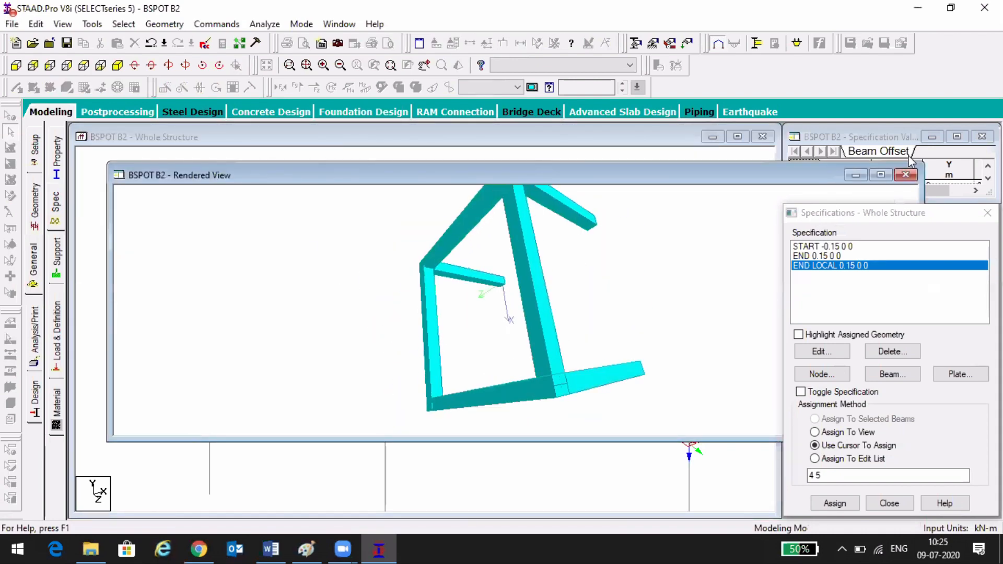
{"action": "left_click", "coordinate": [905, 175]}
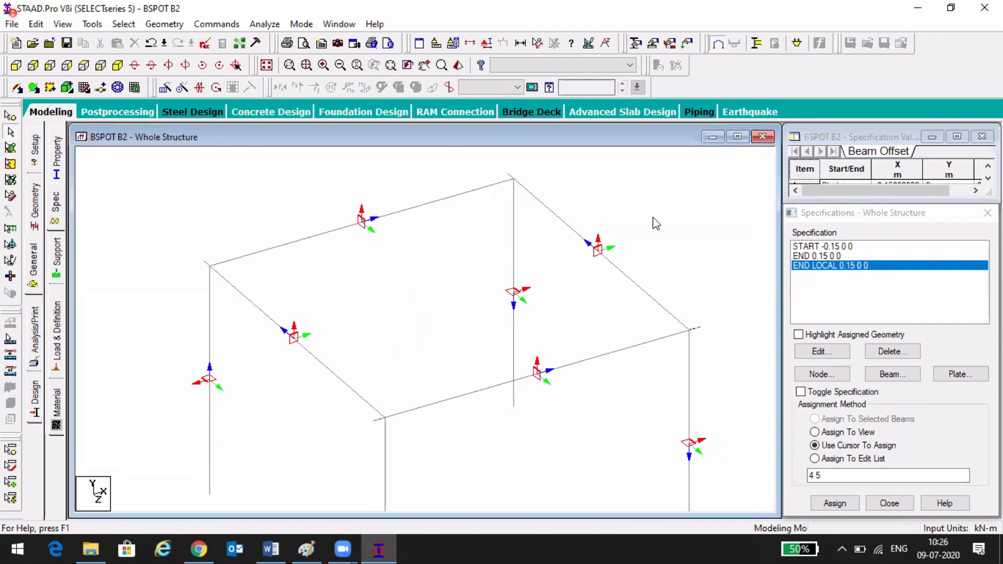
{"action": "key", "text": "shift+o"}
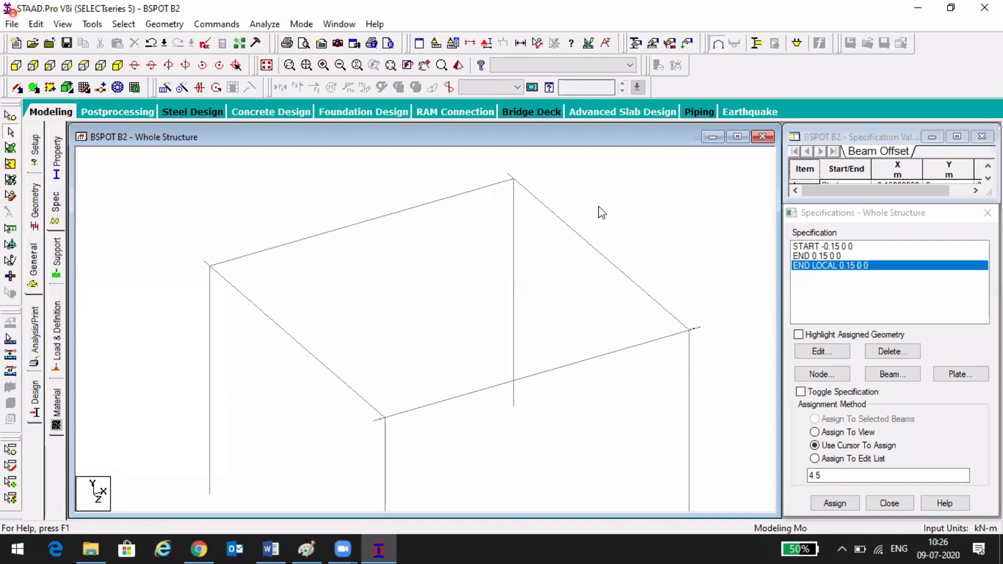
{"action": "left_click", "coordinate": [651, 118]}
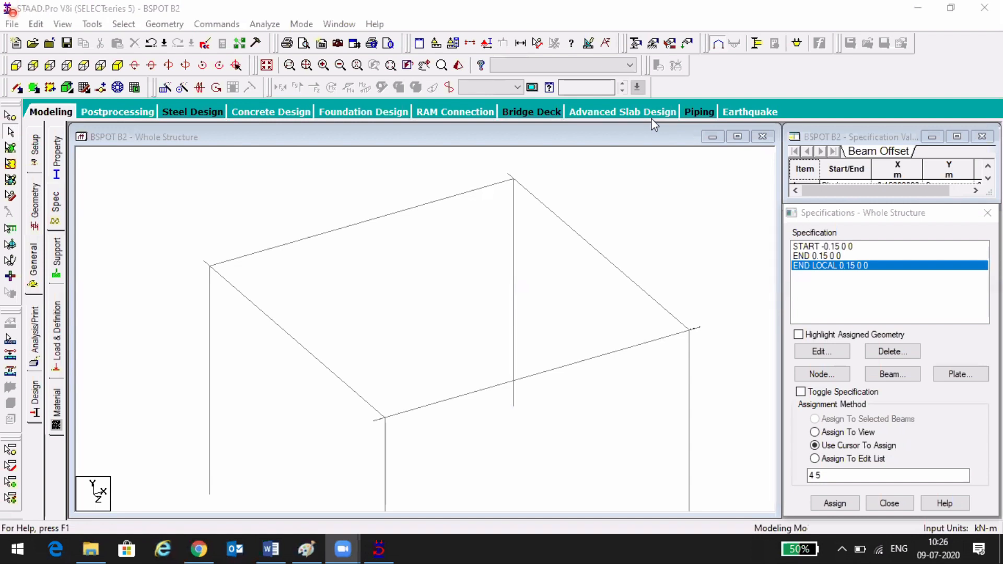
{"action": "left_click", "coordinate": [459, 395]}
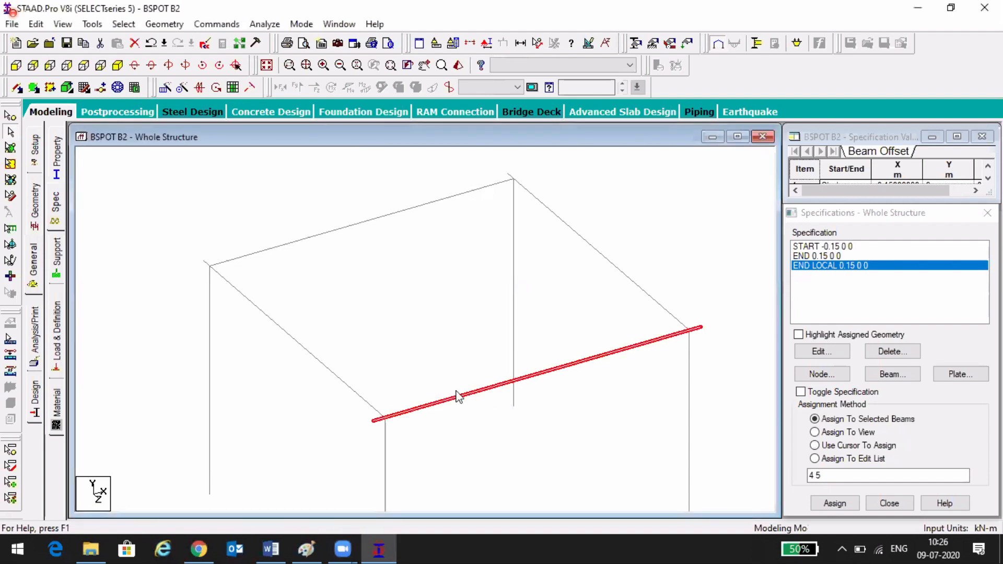
{"action": "left_click", "coordinate": [315, 237], "text": "ctrl"}
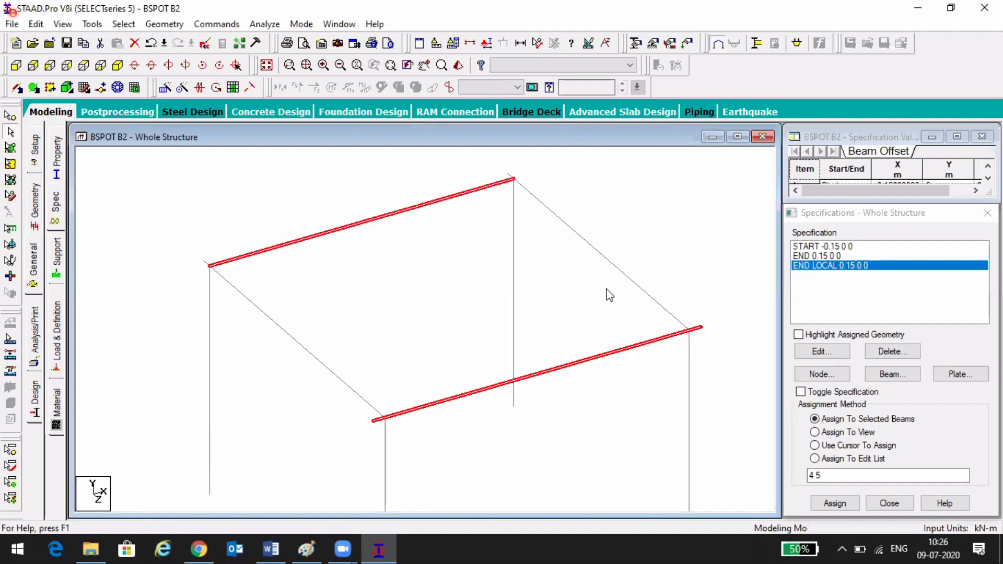
{"action": "left_click", "coordinate": [303, 346]}
{"action": "left_click", "coordinate": [610, 254]}
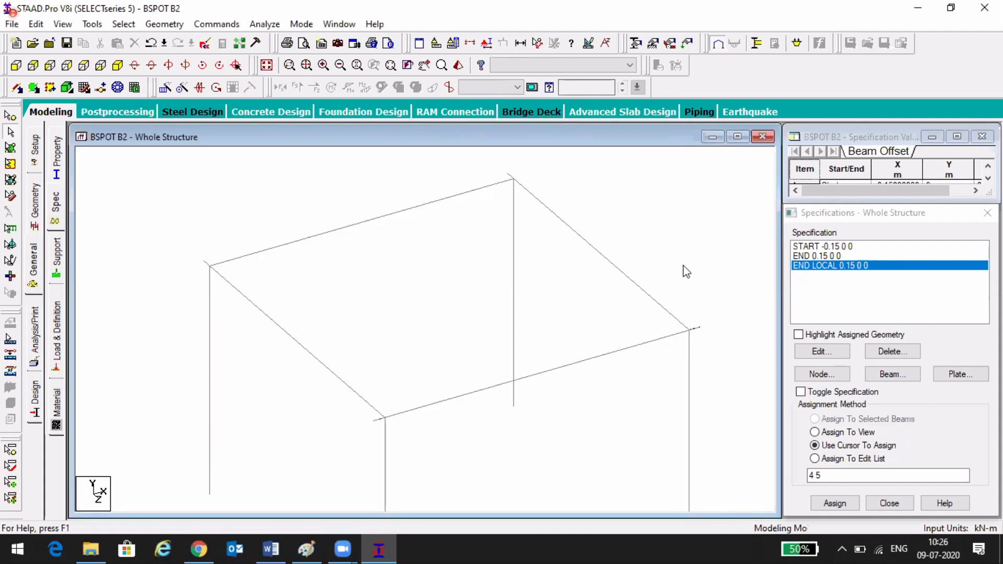
{"action": "left_click", "coordinate": [515, 277]}
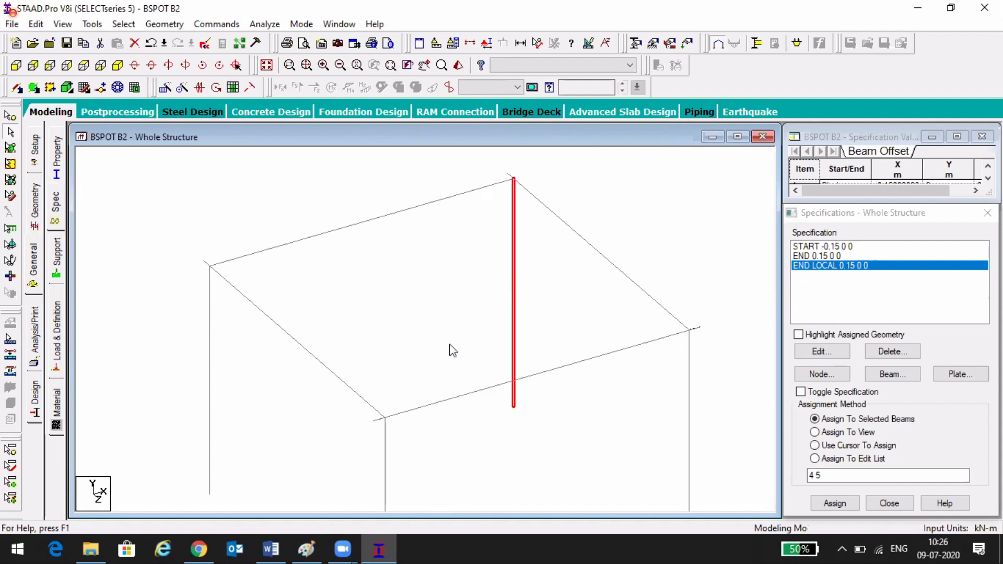
{"action": "left_click", "coordinate": [662, 195]}
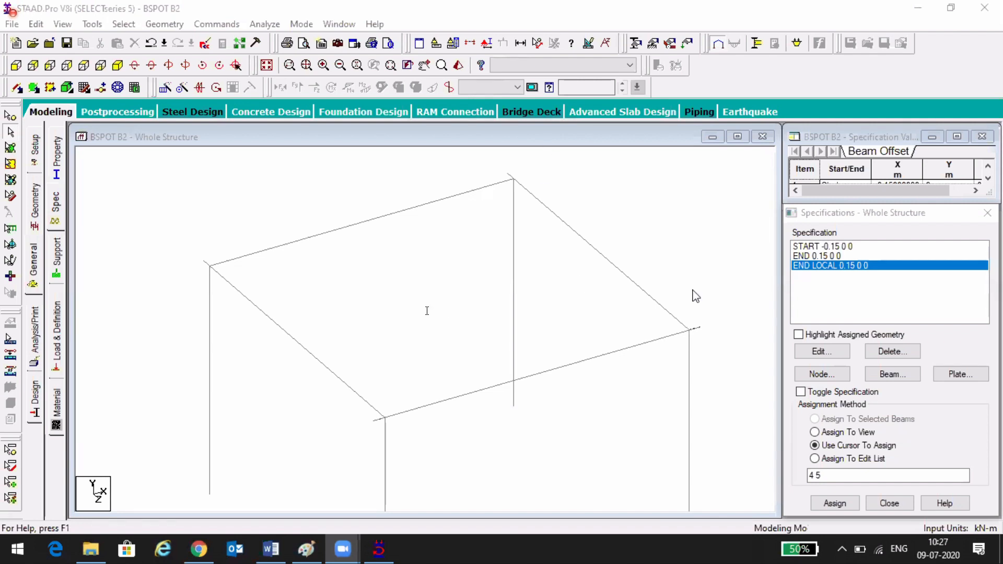
{"action": "left_click", "coordinate": [649, 242]}
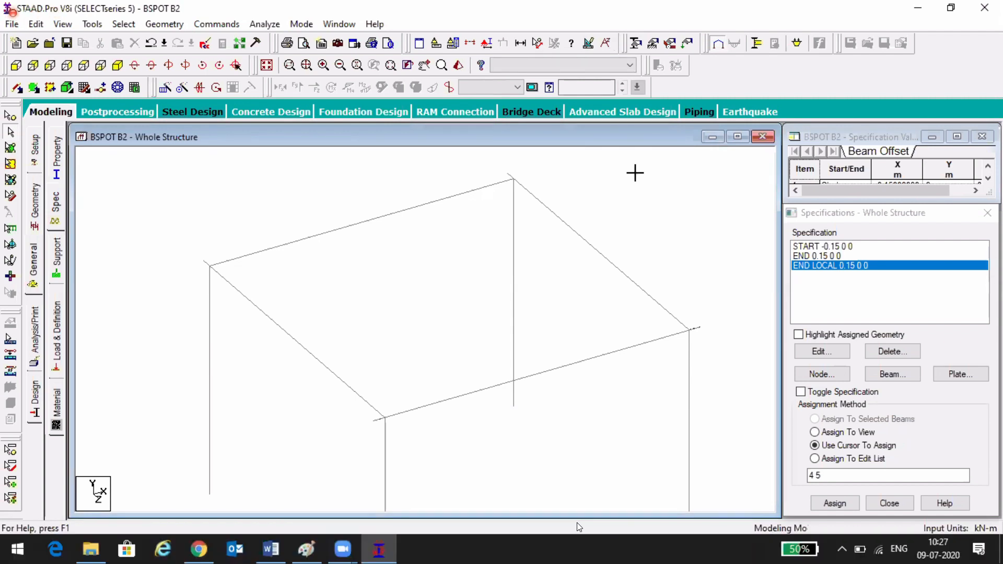
- Examine the front corner joint of the beams and column up close in the 3D rendered view, then close that view
{"action": "scroll", "coordinate": [518, 347], "scroll_direction": "up", "scroll_amount": 1}
{"action": "scroll", "coordinate": [520, 352], "scroll_direction": "up", "scroll_amount": 6}
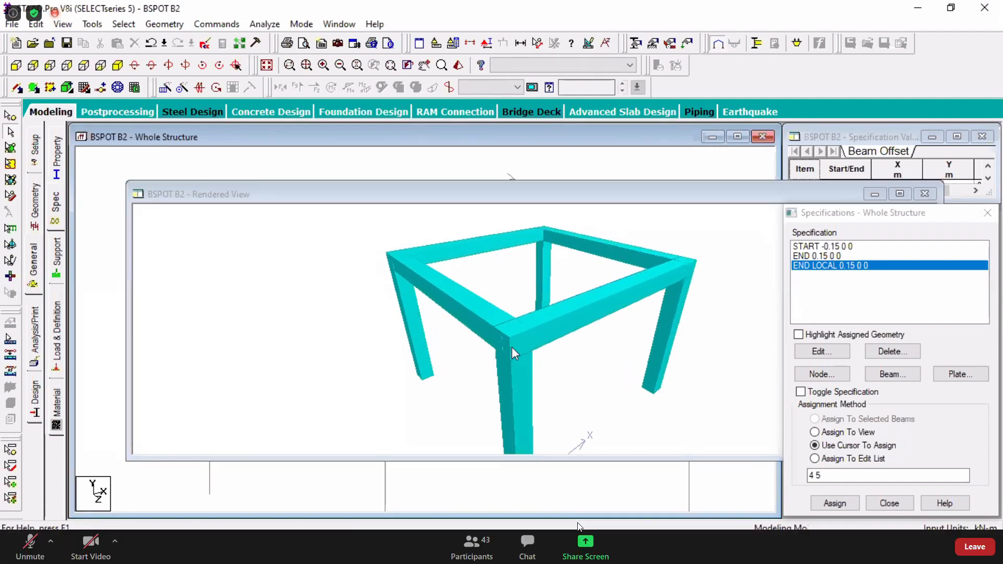
{"action": "scroll", "coordinate": [517, 350], "scroll_direction": "up", "scroll_amount": 3}
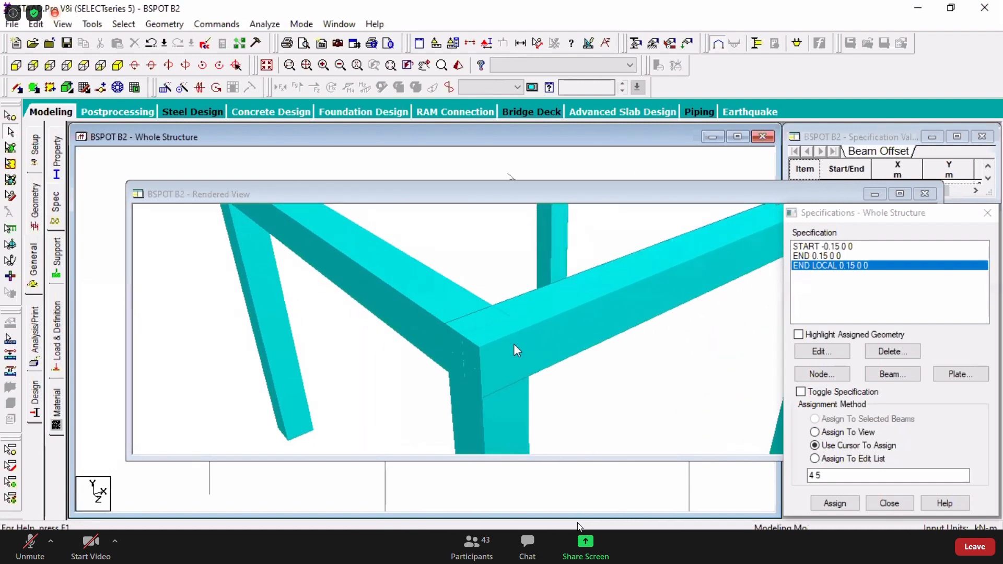
{"action": "scroll", "coordinate": [517, 350], "scroll_direction": "down", "scroll_amount": 5}
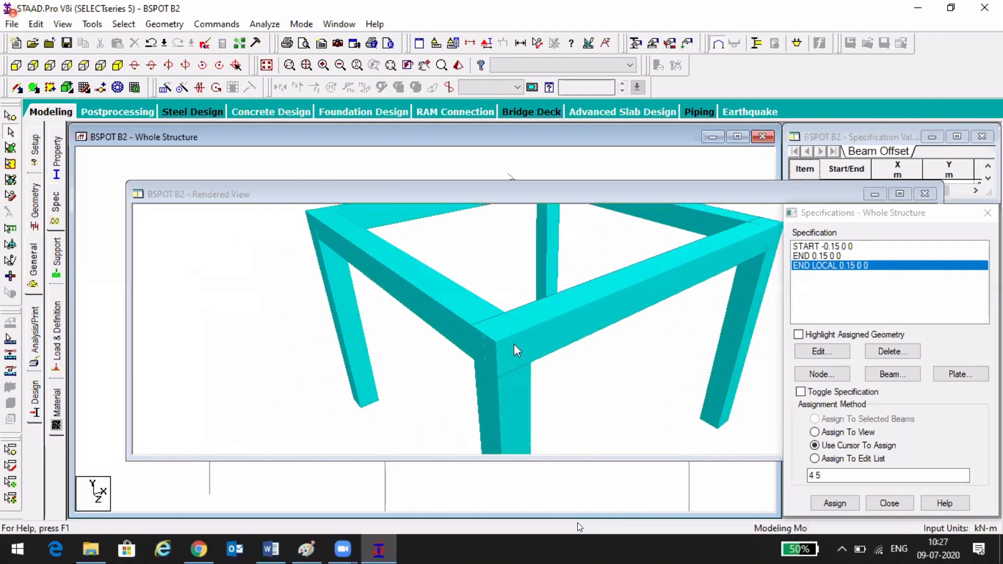
{"action": "left_click", "coordinate": [927, 194]}
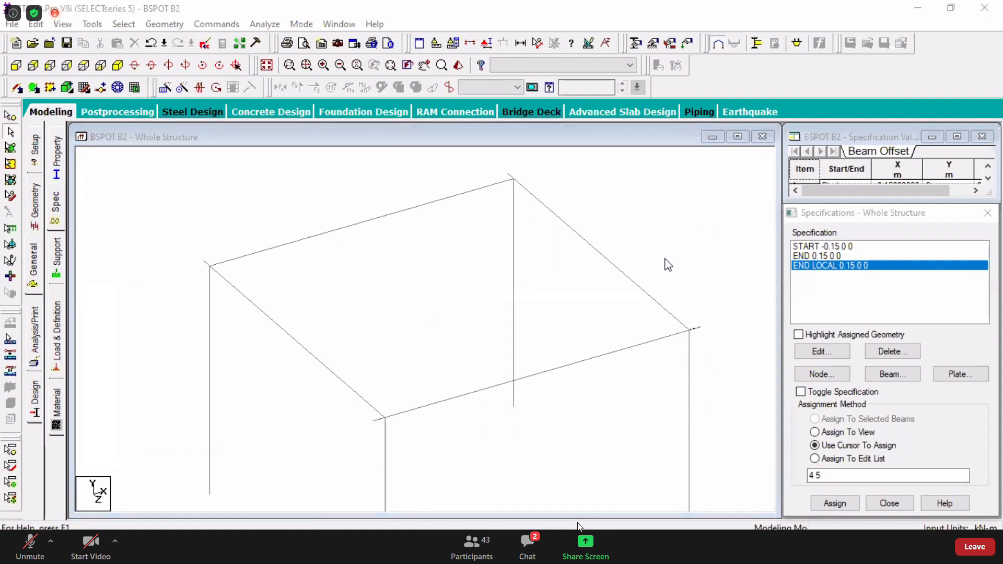
{"action": "left_click", "coordinate": [674, 250]}
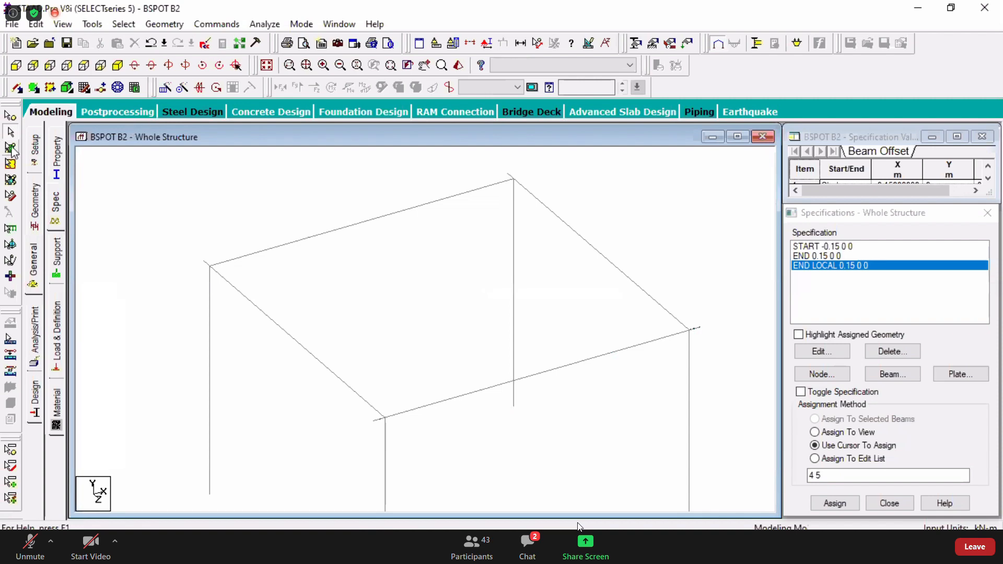
- Delete the Rect 0.30x0.30 concrete section property from the model, declining the auto save
{"action": "left_click", "coordinate": [60, 164]}
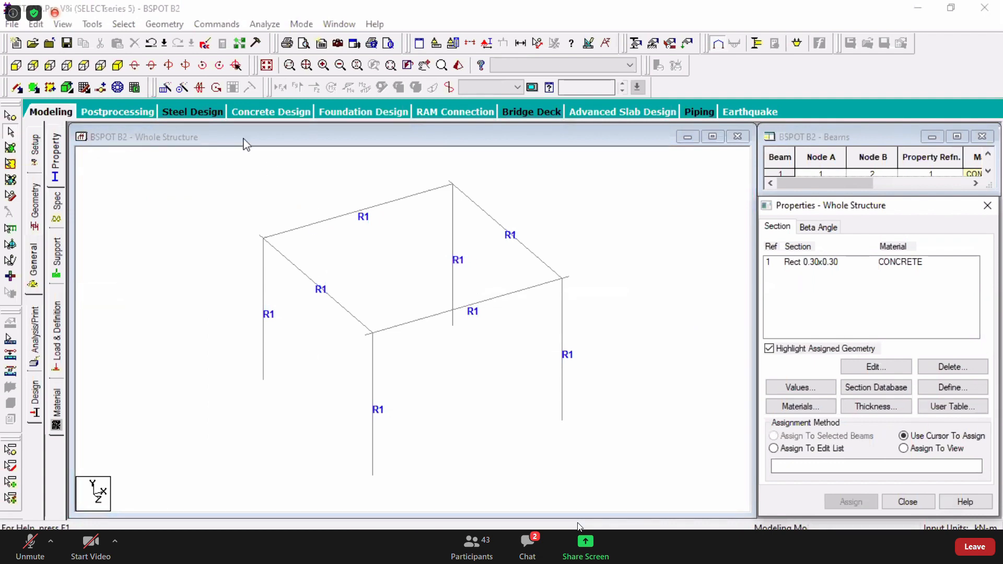
{"action": "left_click", "coordinate": [523, 49]}
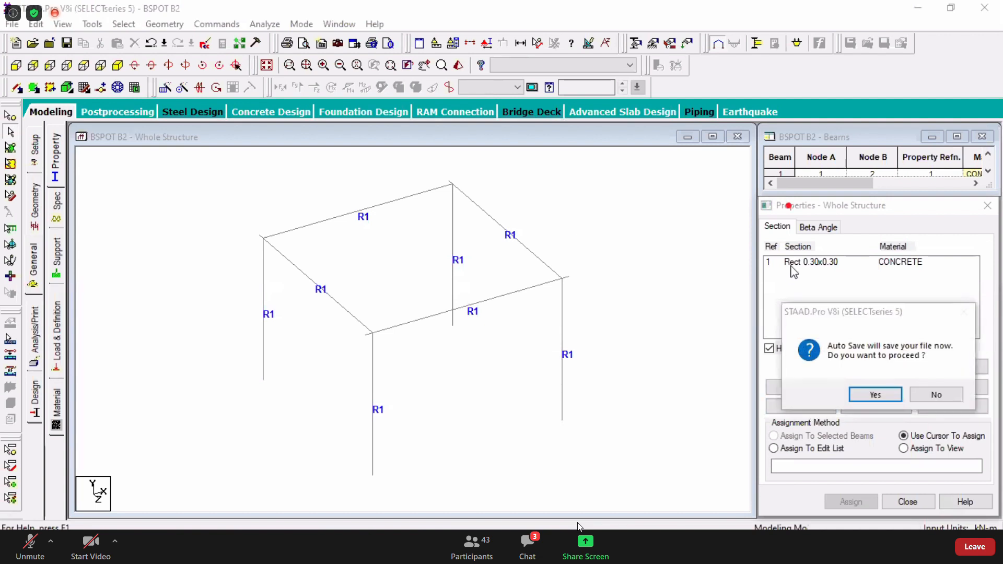
{"action": "left_click", "coordinate": [936, 394]}
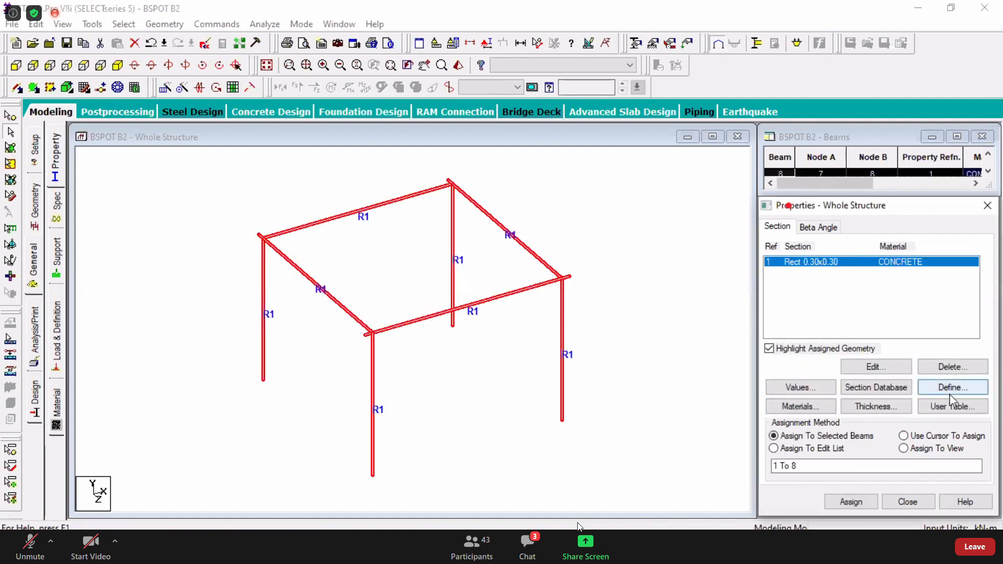
{"action": "left_click", "coordinate": [952, 366]}
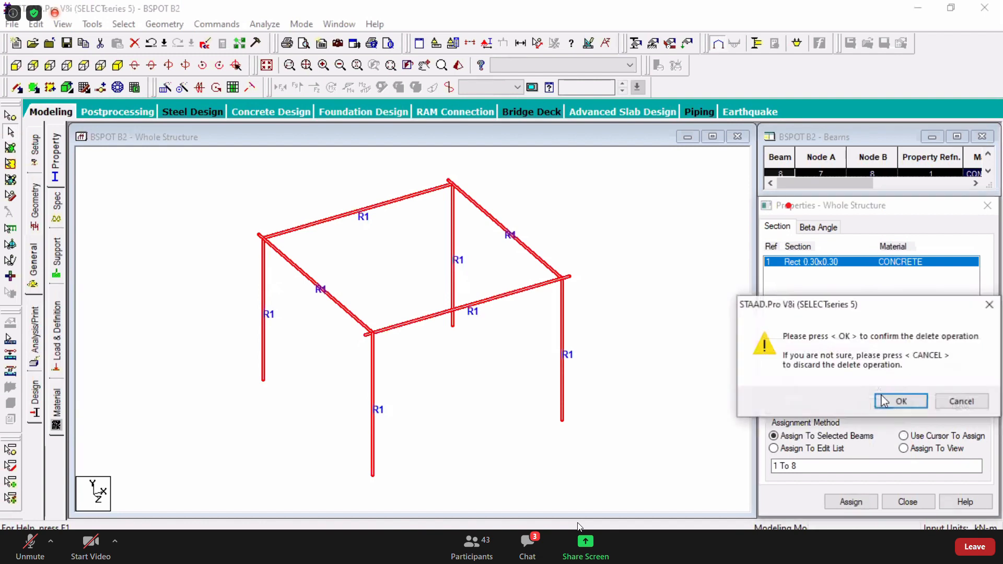
{"action": "left_click", "coordinate": [883, 401]}
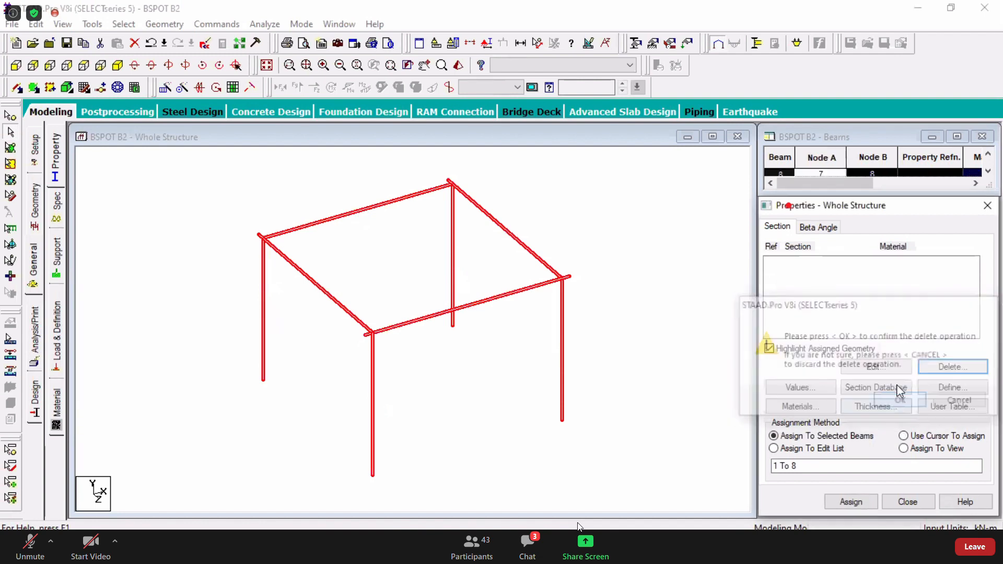
- Delete all three beam offset specifications, clear the member selection, and return to the section properties
{"action": "left_click", "coordinate": [57, 204]}
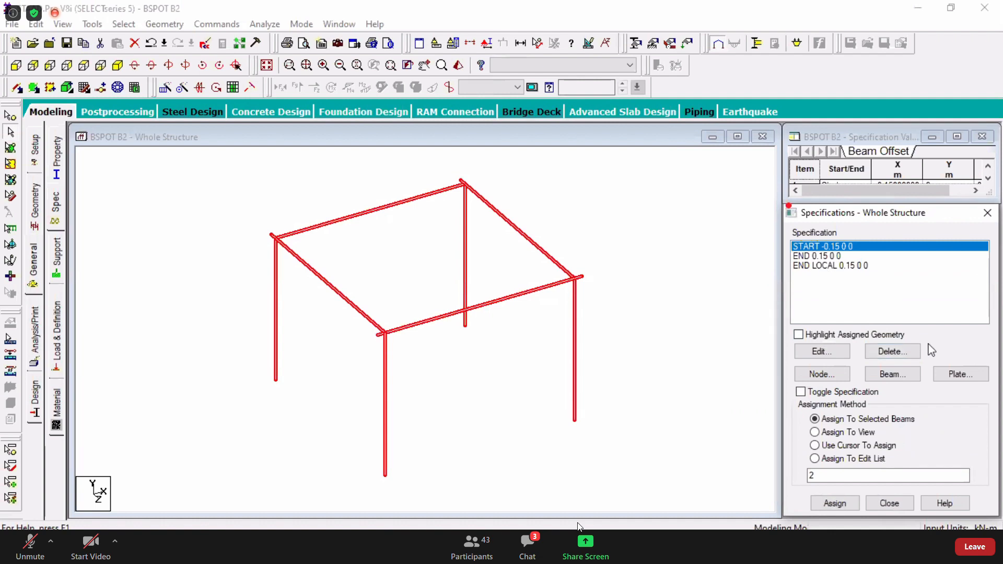
{"action": "left_click", "coordinate": [884, 351]}
{"action": "left_click", "coordinate": [832, 403]}
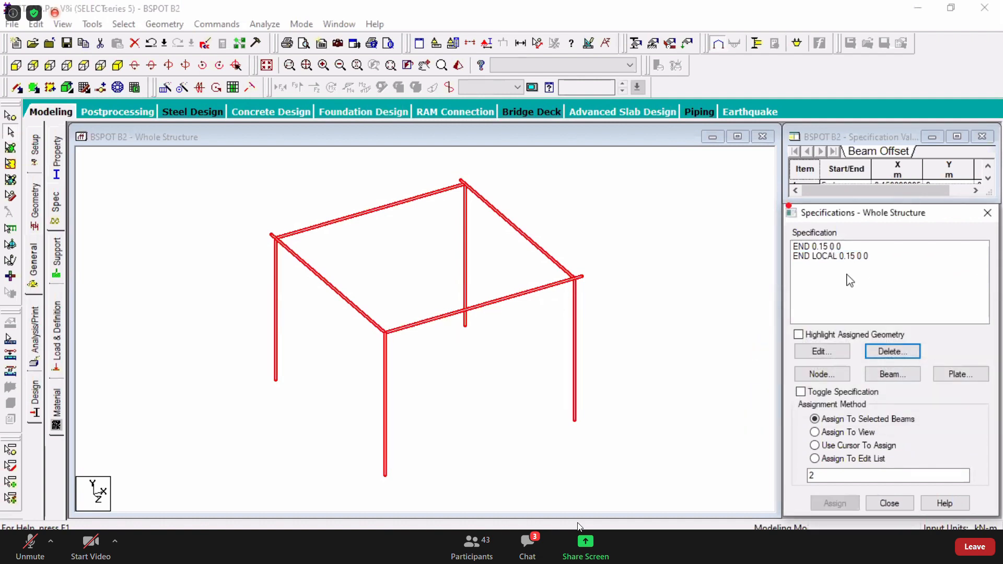
{"action": "left_click", "coordinate": [889, 349]}
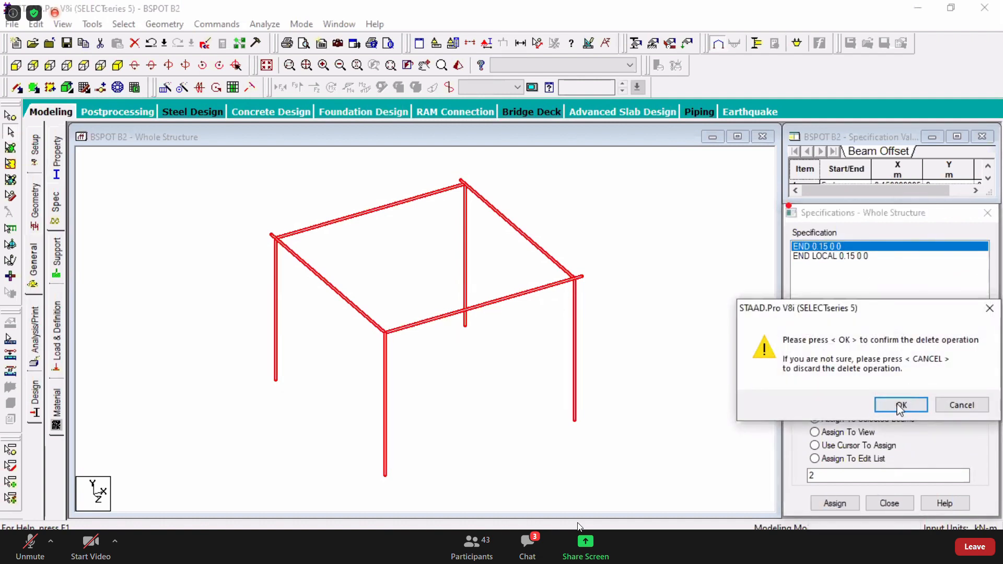
{"action": "left_click", "coordinate": [901, 405]}
{"action": "left_click", "coordinate": [892, 351]}
{"action": "left_click", "coordinate": [900, 406]}
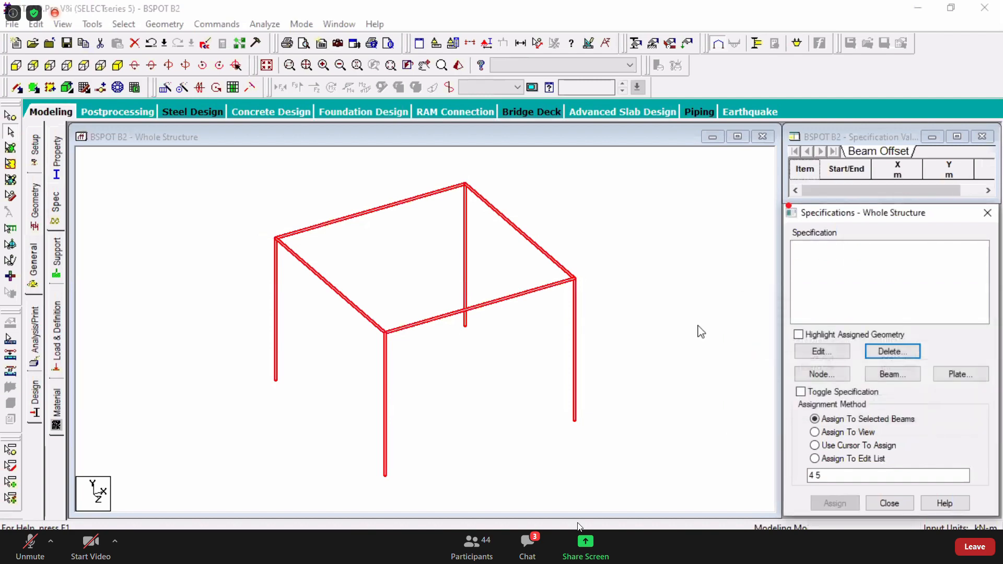
{"action": "left_click", "coordinate": [603, 266]}
{"action": "left_click", "coordinate": [56, 167]}
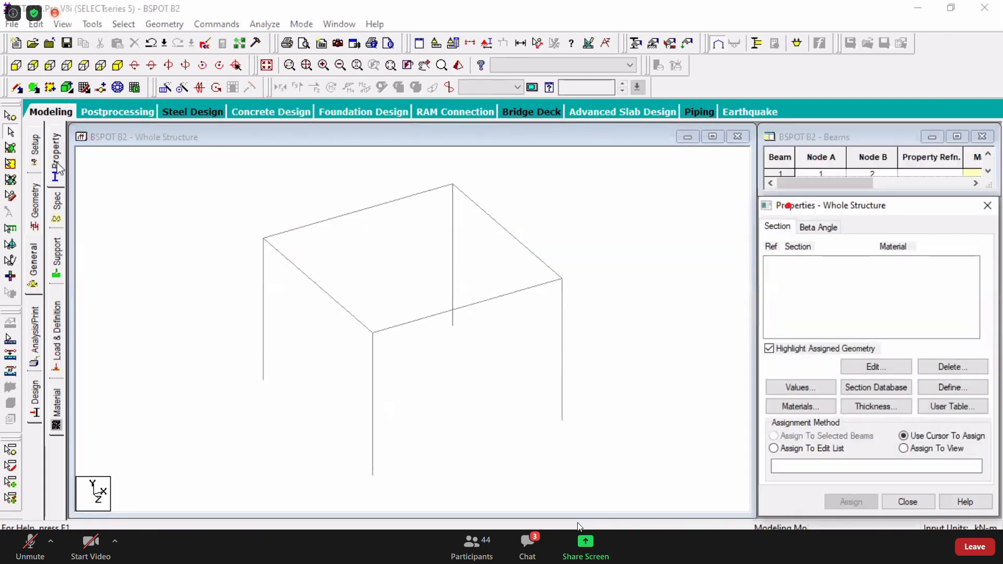
- Define a rectangular concrete section with YD 0.3 m and ZD 0.3 m and add it to the model's properties
{"action": "left_click", "coordinate": [947, 387]}
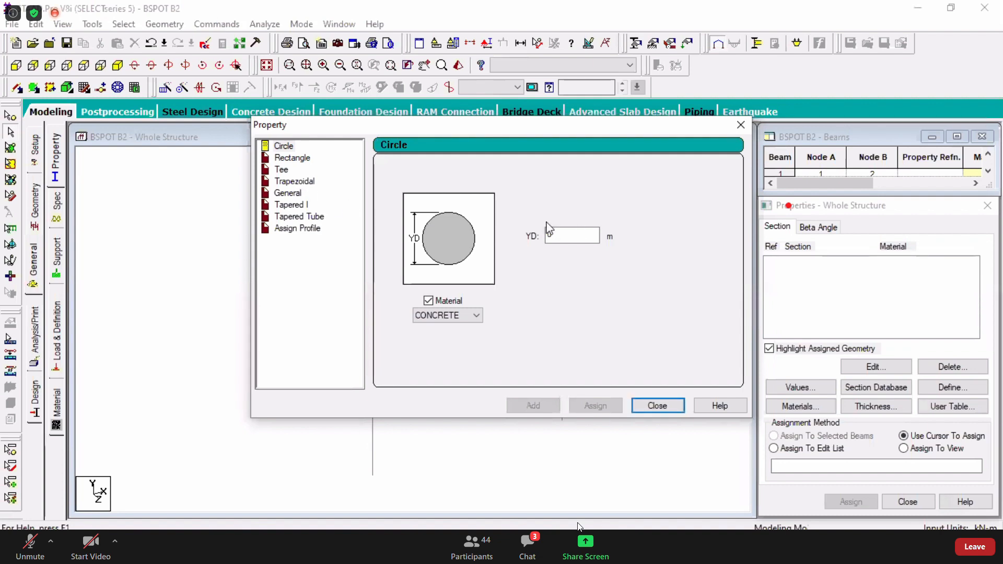
{"action": "left_click", "coordinate": [284, 158]}
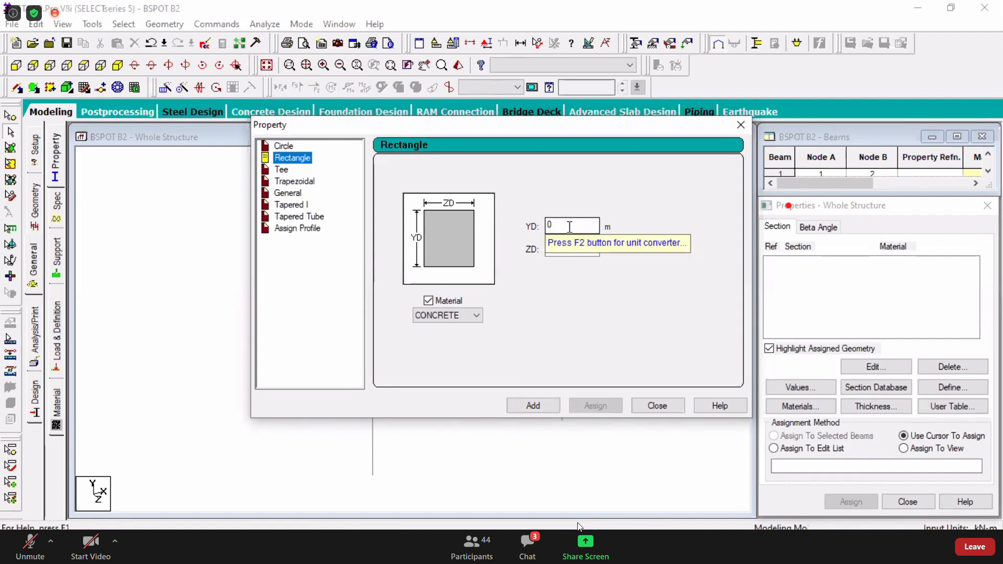
{"action": "double_click", "coordinate": [569, 227]}
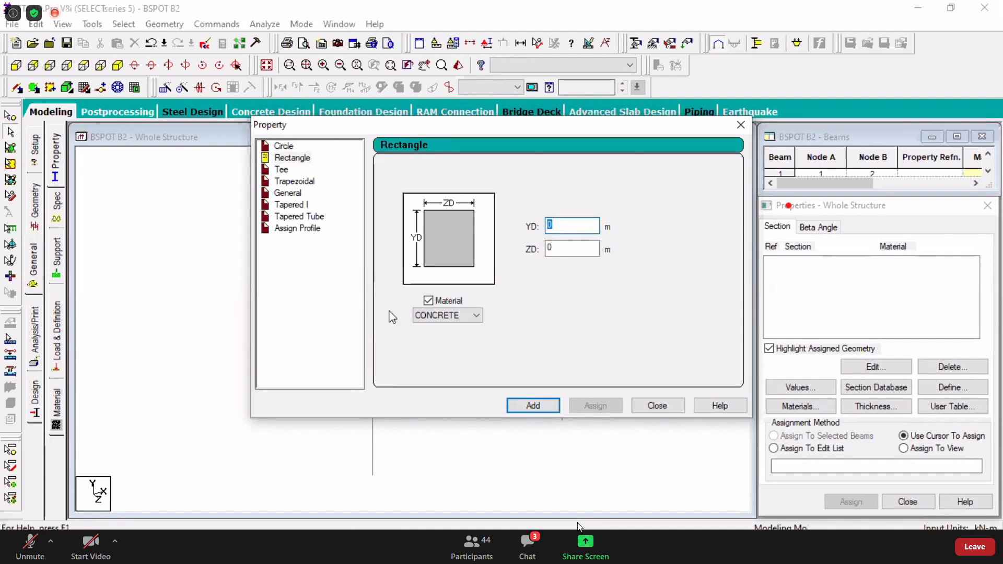
{"action": "type", "text": "0.3"}
{"action": "double_click", "coordinate": [572, 248]}
{"action": "type", "text": "0.3"}
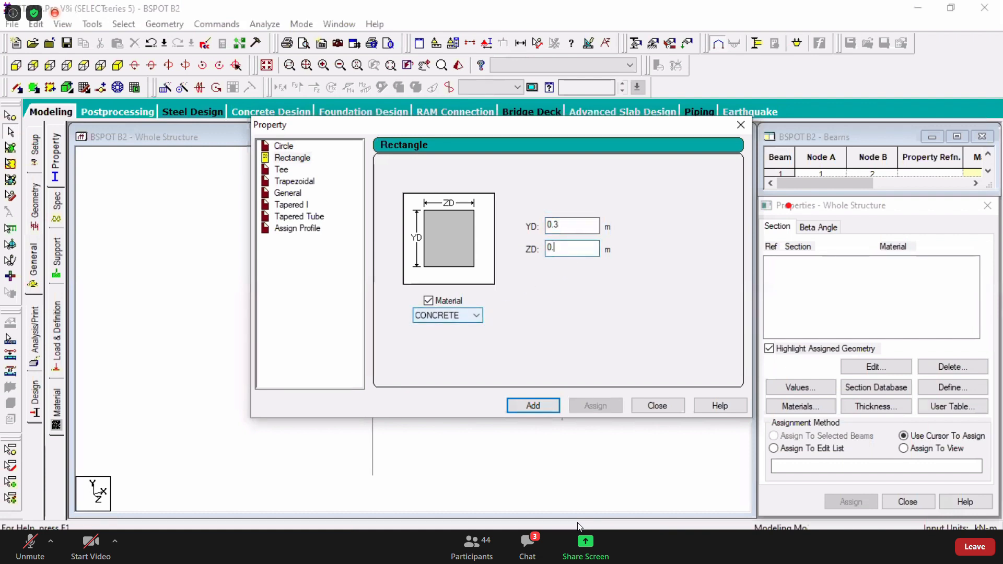
{"action": "left_click", "coordinate": [534, 405]}
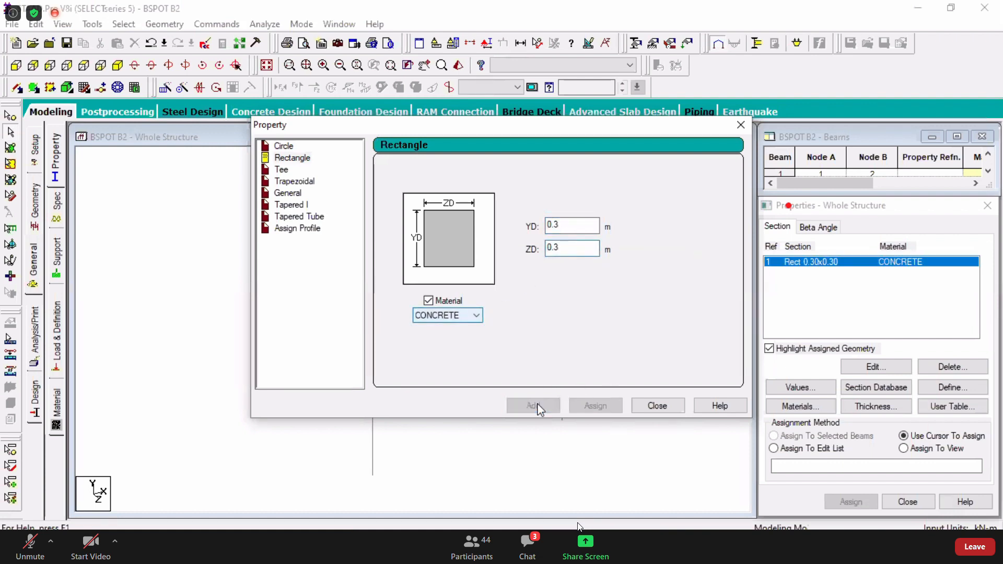
- Add a second rectangular concrete section with YD 0.32 m and ZD 0.26 m, and finish defining properties
{"action": "left_click", "coordinate": [578, 225]}
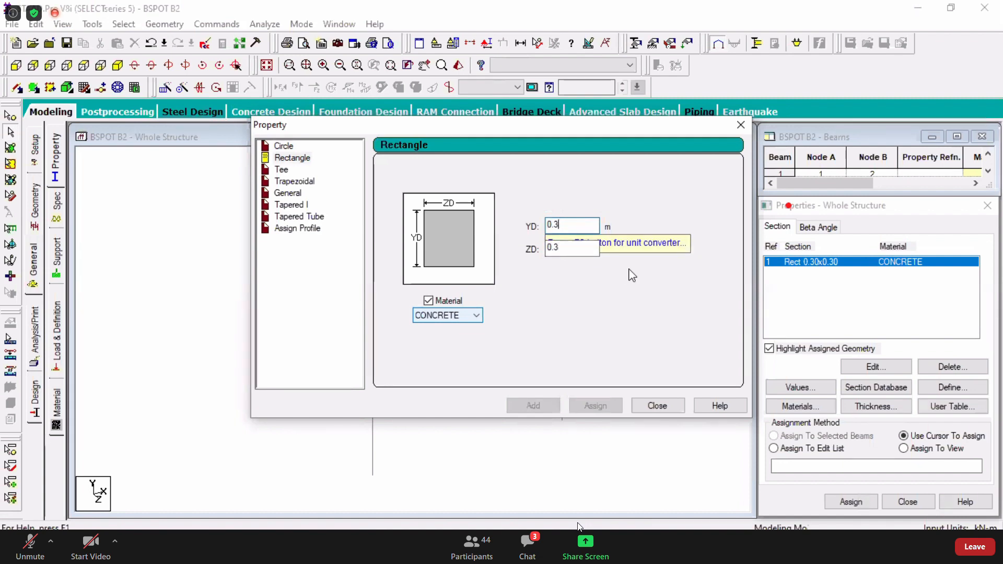
{"action": "type", "text": "2"}
{"action": "left_click", "coordinate": [571, 247]}
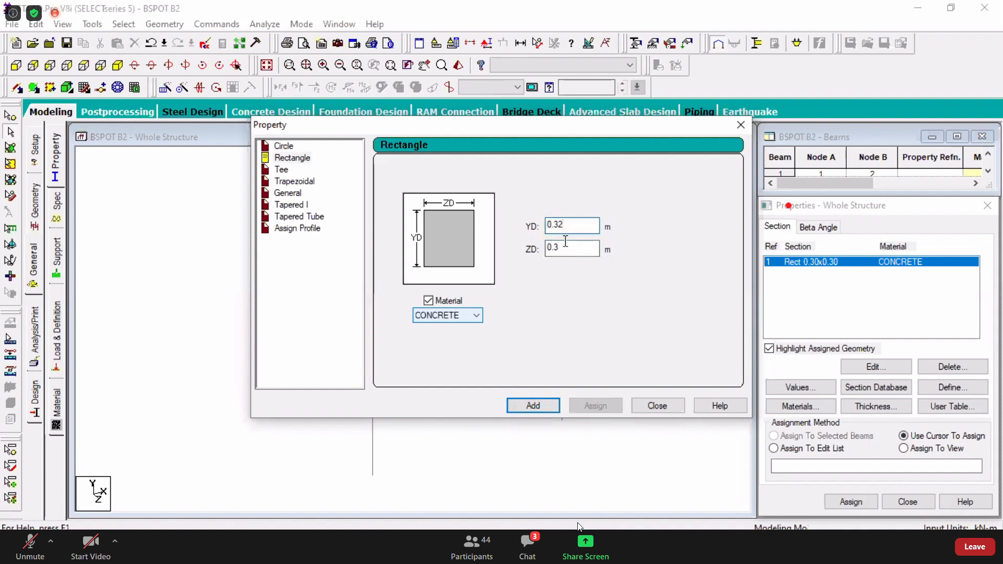
{"action": "key", "text": "BackSpace"}
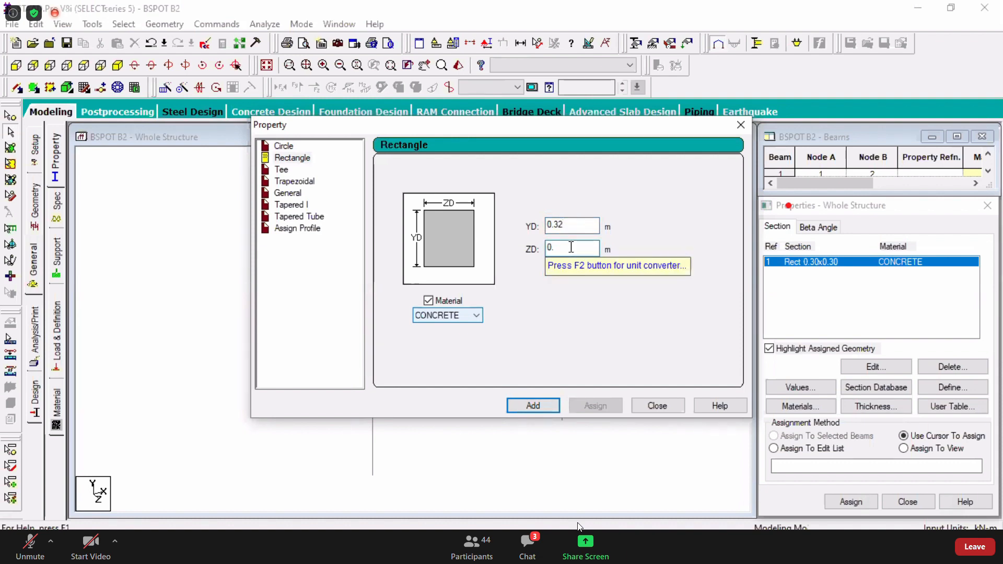
{"action": "type", "text": "0.2"}
{"action": "key", "text": "BackSpace"}
{"action": "key", "text": "BackSpace"}
{"action": "type", "text": ".28"}
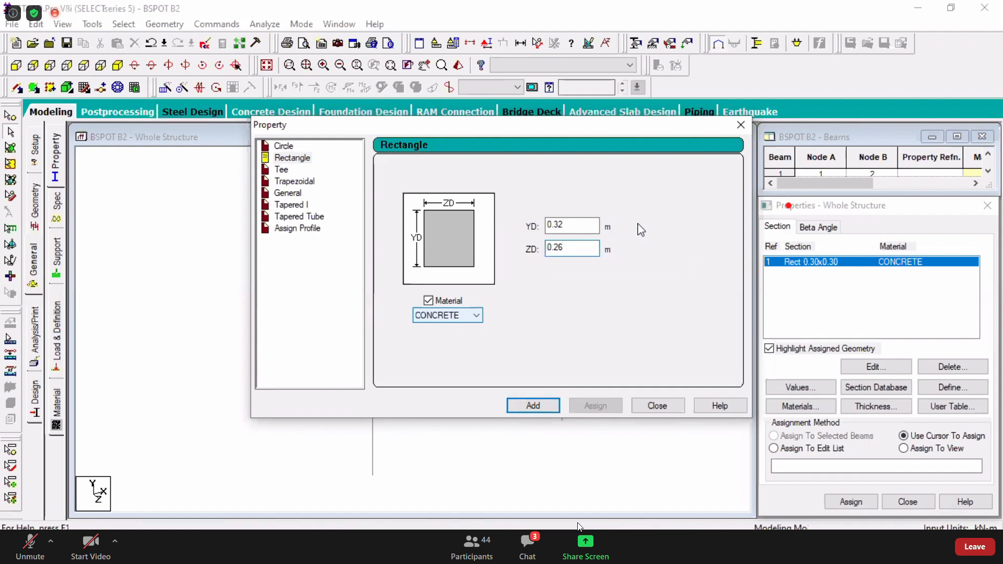
{"action": "left_click", "coordinate": [534, 406]}
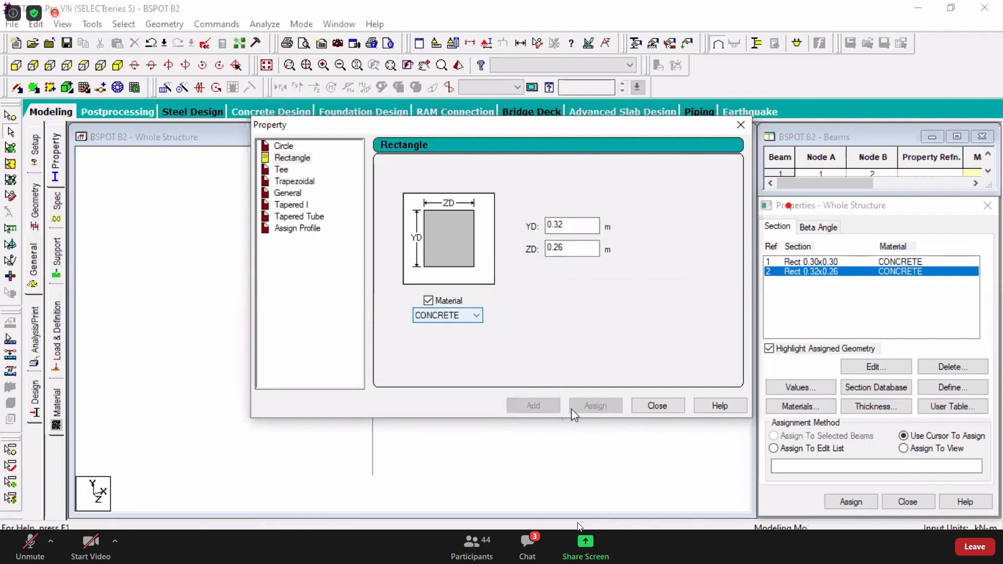
{"action": "left_click", "coordinate": [655, 406]}
- Assign the Rect 0.30x0.30 section to the four top beams of the frame and clear the selection
{"action": "left_click", "coordinate": [848, 262]}
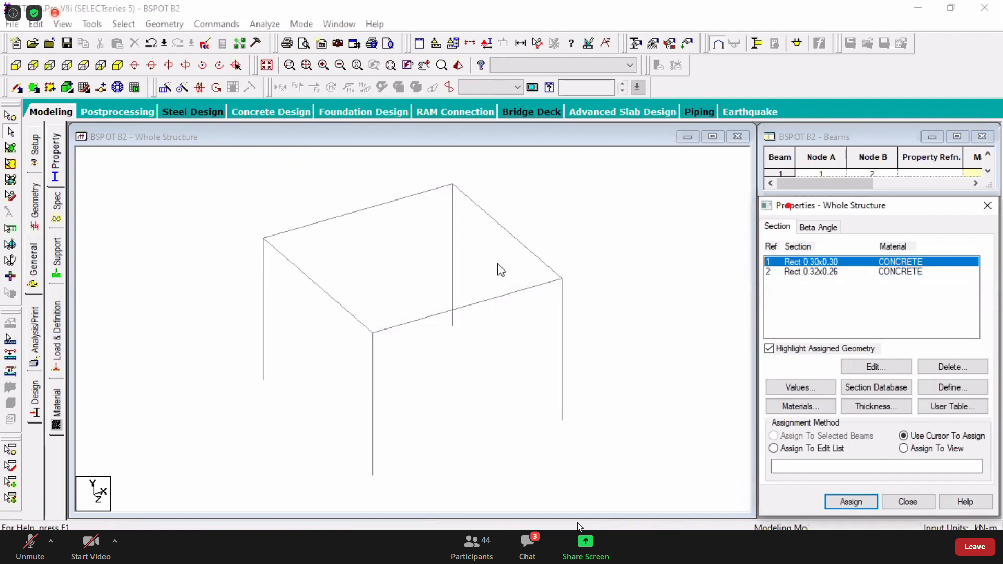
{"action": "left_click", "coordinate": [17, 65]}
{"action": "left_click_drag", "start_coordinate": [185, 165], "coordinate": [716, 258]}
{"action": "left_click", "coordinate": [118, 65]}
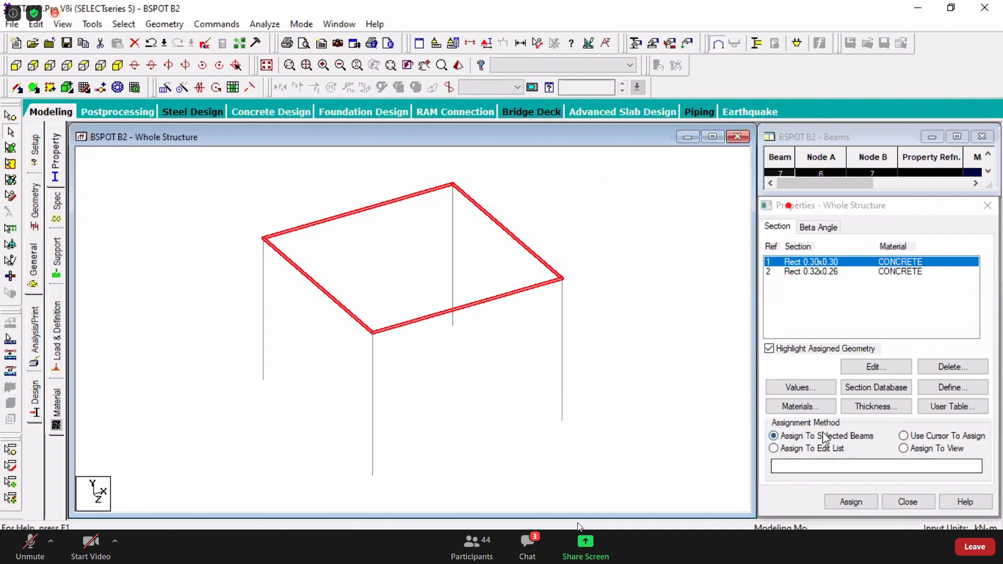
{"action": "left_click", "coordinate": [850, 501]}
{"action": "left_click", "coordinate": [896, 396]}
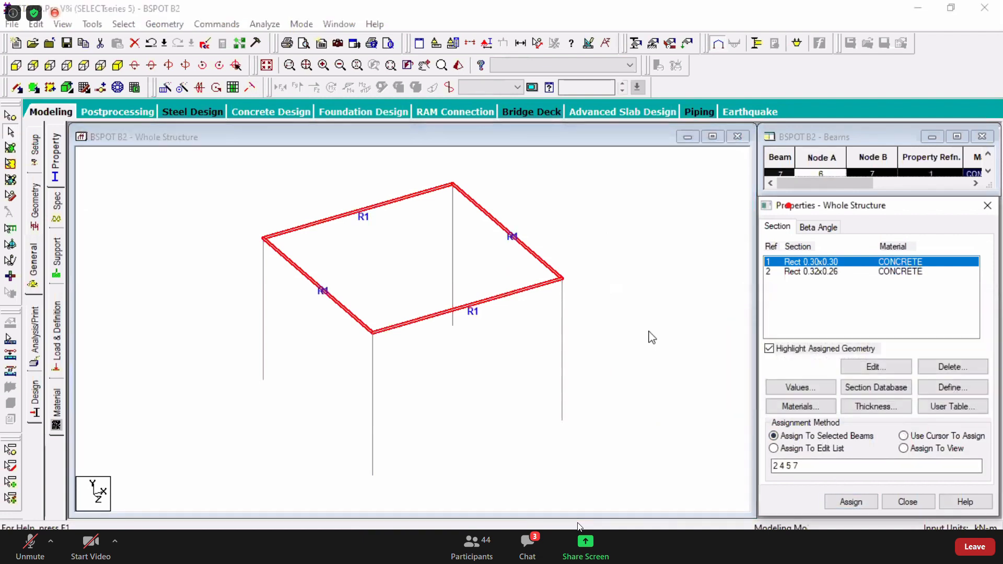
{"action": "left_click", "coordinate": [647, 248]}
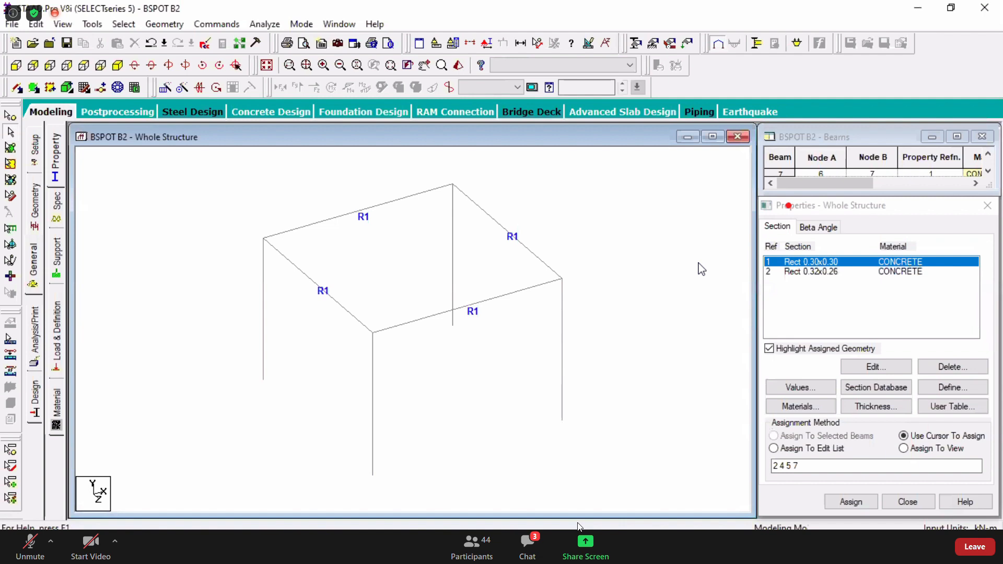
- Assign the Rect 0.32x0.26 section to the four columns of the frame
{"action": "left_click", "coordinate": [816, 272]}
{"action": "left_click", "coordinate": [16, 66]}
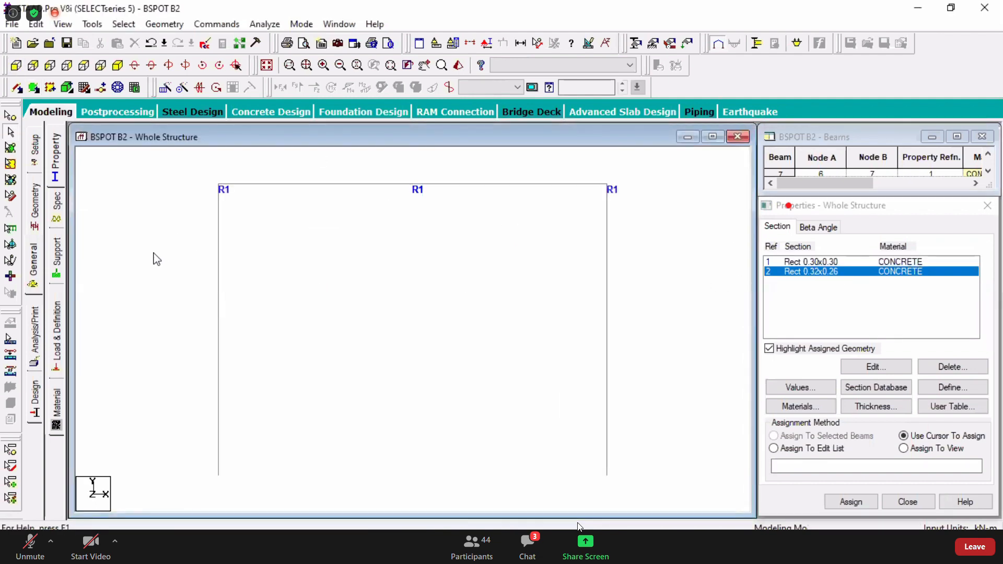
{"action": "left_click_drag", "start_coordinate": [156, 259], "coordinate": [701, 343]}
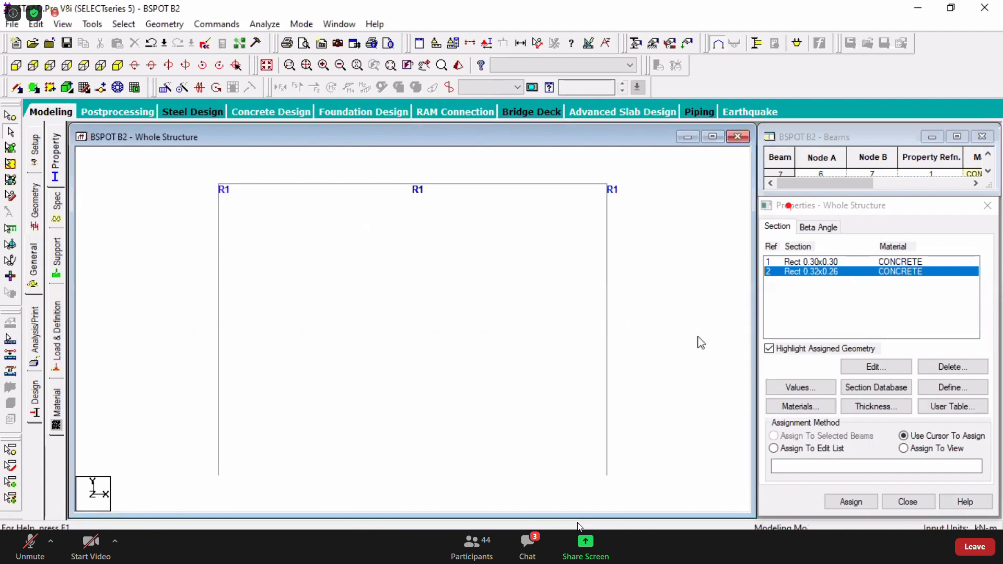
{"action": "left_click", "coordinate": [134, 66]}
{"action": "left_click", "coordinate": [851, 501]}
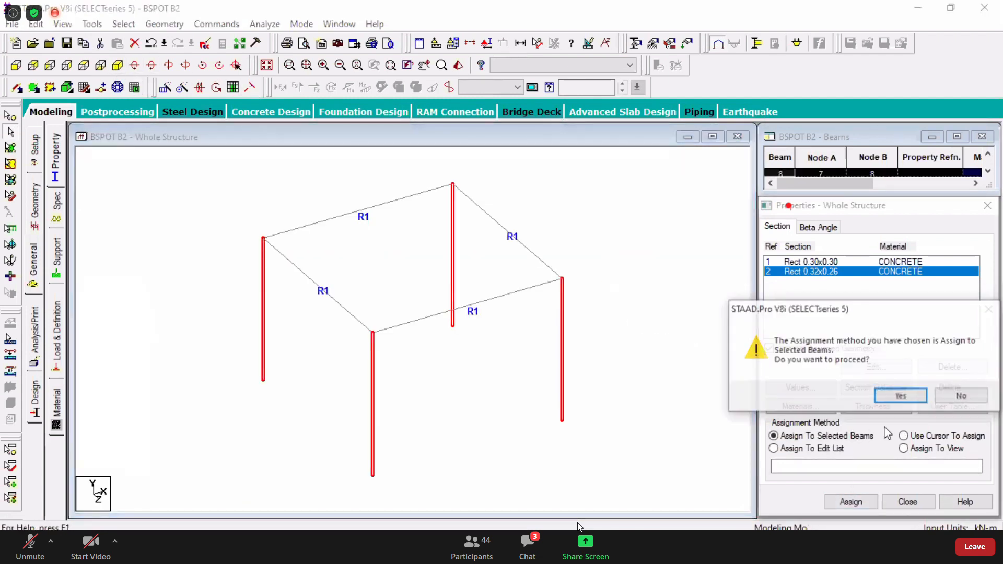
{"action": "left_click", "coordinate": [902, 396]}
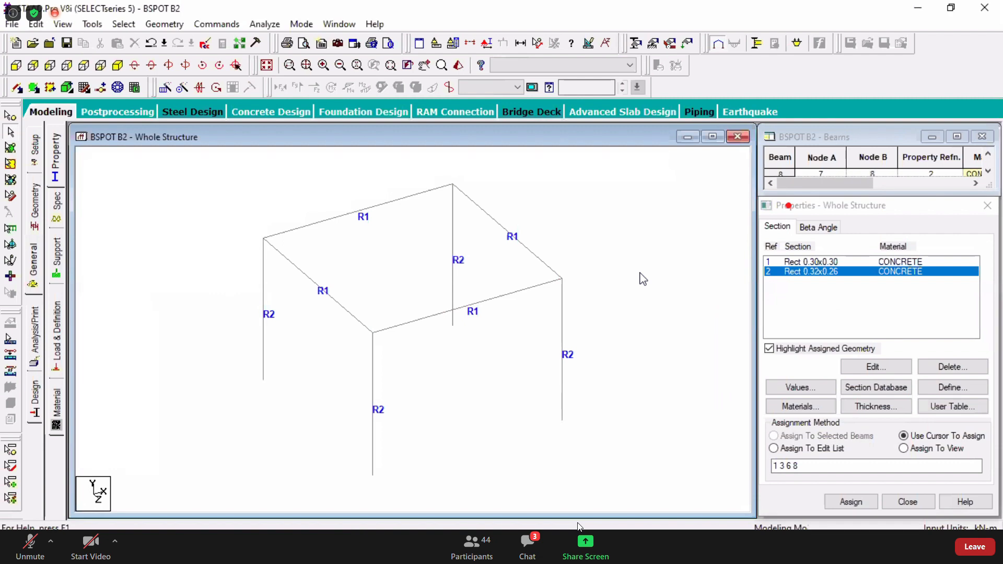
- Inspect the beams and columns from different angles in the 3D rendered view, and close that view
{"action": "left_click", "coordinate": [458, 65]}
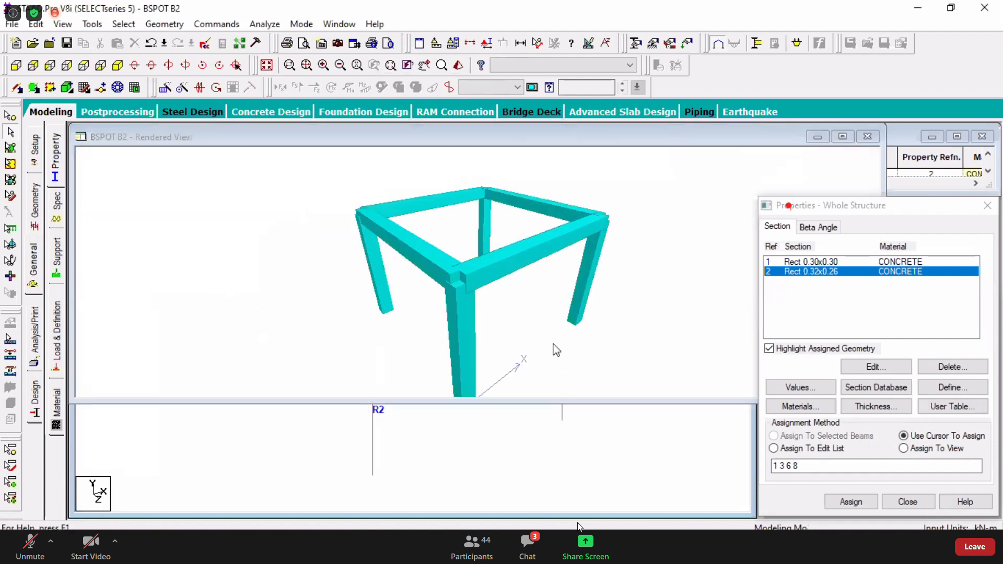
{"action": "left_click_drag", "start_coordinate": [556, 350], "coordinate": [409, 287]}
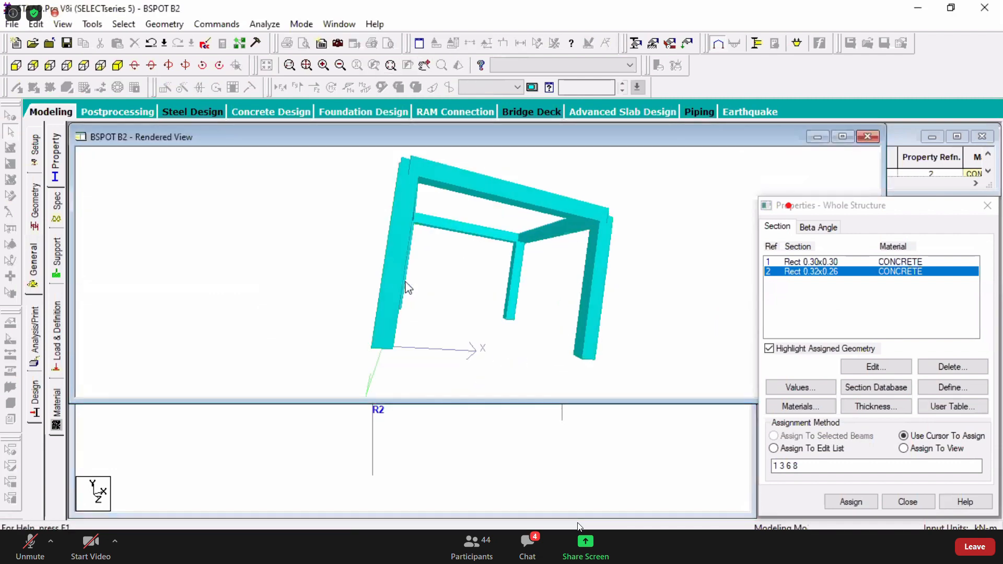
{"action": "left_click", "coordinate": [873, 138]}
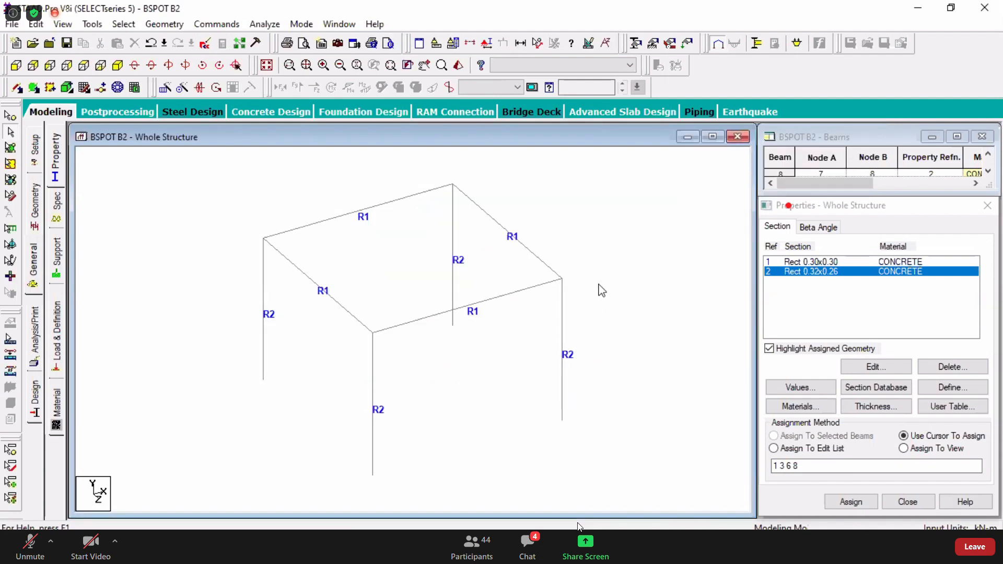
- Highlight the beams assigned to Rect 0.30x0.30, clear the selection, and highlight the columns assigned to Rect 0.32x0.26
{"action": "left_click", "coordinate": [823, 264]}
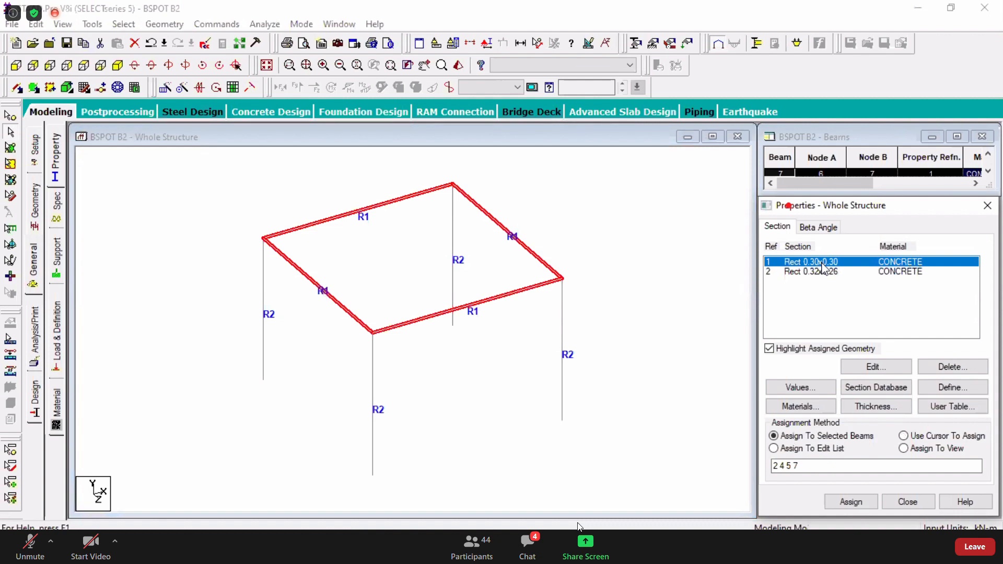
{"action": "left_click", "coordinate": [696, 270]}
{"action": "left_click", "coordinate": [818, 273]}
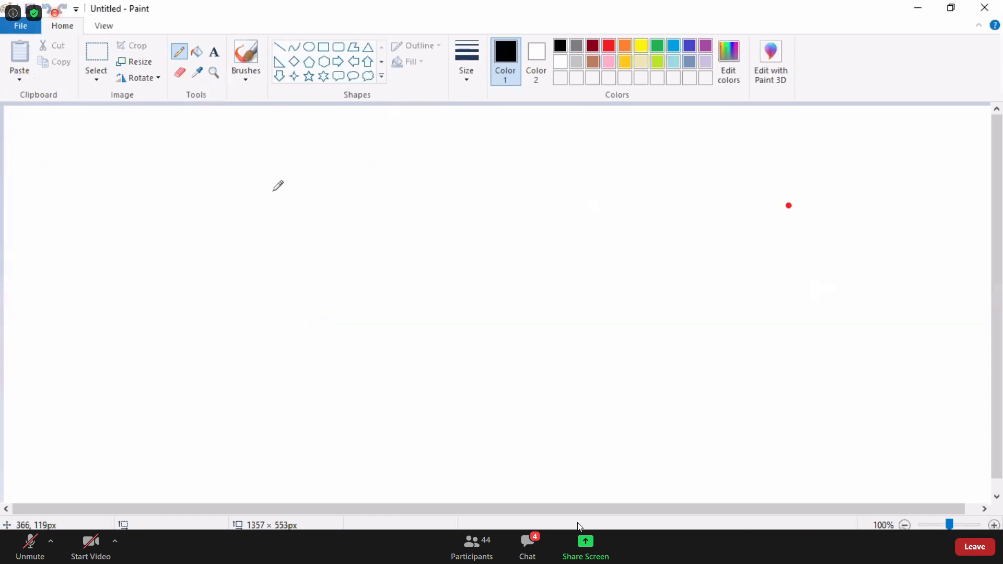
- Switch to Paint and sketch a tall, narrow upright rectangle representing a column
{"action": "left_click_drag", "start_coordinate": [278, 317], "coordinate": [285, 365]}
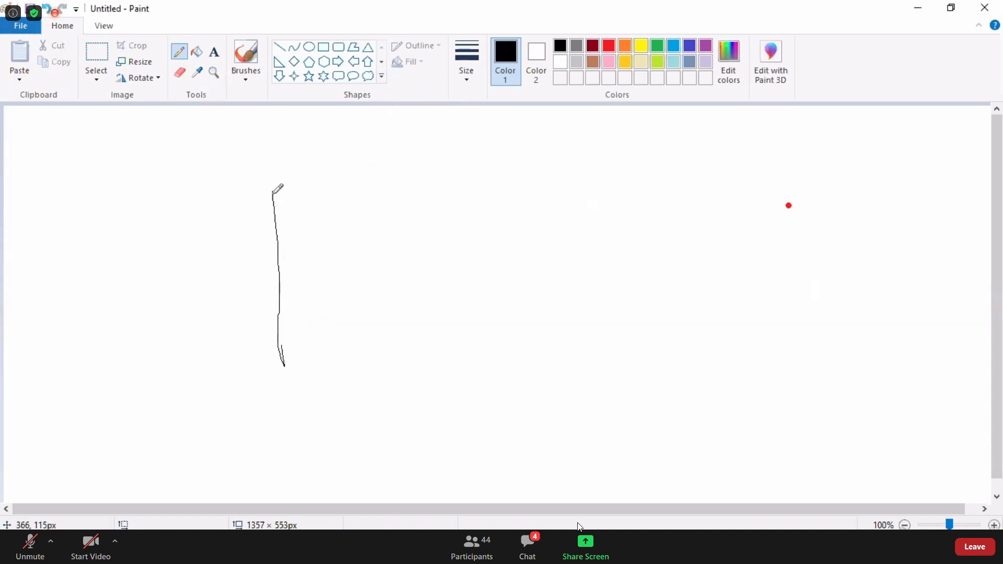
{"action": "mouse_move", "coordinate": [272, 187]}
{"action": "left_mouse_down"}
{"action": "mouse_move", "coordinate": [342, 181]}
{"action": "mouse_move", "coordinate": [348, 361]}
{"action": "left_mouse_up"}
{"action": "mouse_move", "coordinate": [282, 369]}
{"action": "left_mouse_down"}
{"action": "mouse_move", "coordinate": [356, 372]}
{"action": "mouse_move", "coordinate": [352, 351]}
{"action": "left_mouse_up"}
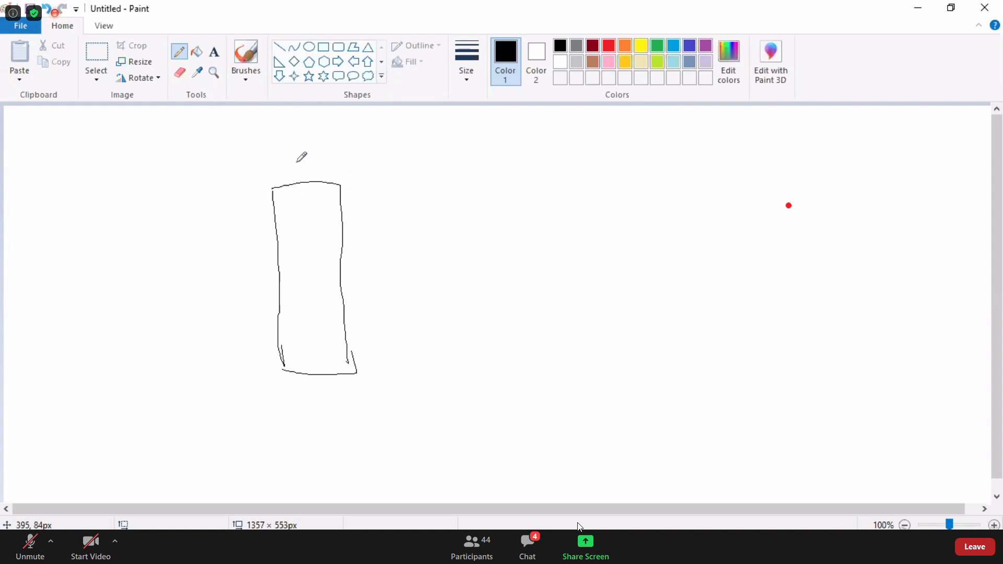
- Sketch a column cross-section beside the tall rectangle, labelling its width 0.26 and its depth 0.32 by hand
{"action": "mouse_move", "coordinate": [463, 222]}
{"action": "left_mouse_down"}
{"action": "mouse_move", "coordinate": [477, 294]}
{"action": "mouse_move", "coordinate": [473, 220]}
{"action": "mouse_move", "coordinate": [537, 221]}
{"action": "mouse_move", "coordinate": [545, 291]}
{"action": "left_mouse_up"}
{"action": "left_click_drag", "start_coordinate": [476, 294], "coordinate": [547, 291]}
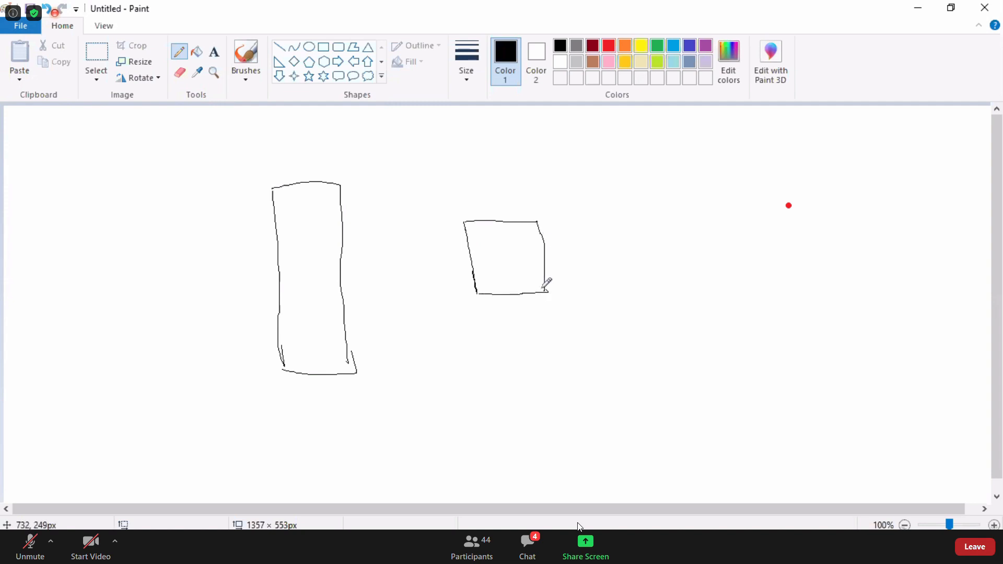
{"action": "mouse_move", "coordinate": [489, 205]}
{"action": "left_mouse_down"}
{"action": "mouse_move", "coordinate": [515, 197]}
{"action": "mouse_move", "coordinate": [514, 214]}
{"action": "mouse_move", "coordinate": [525, 206]}
{"action": "left_mouse_up"}
{"action": "left_click", "coordinate": [503, 206]}
{"action": "mouse_move", "coordinate": [566, 249]}
{"action": "left_mouse_down"}
{"action": "mouse_move", "coordinate": [596, 257]}
{"action": "mouse_move", "coordinate": [591, 271]}
{"action": "mouse_move", "coordinate": [628, 264]}
{"action": "left_mouse_up"}
{"action": "left_click", "coordinate": [575, 255]}
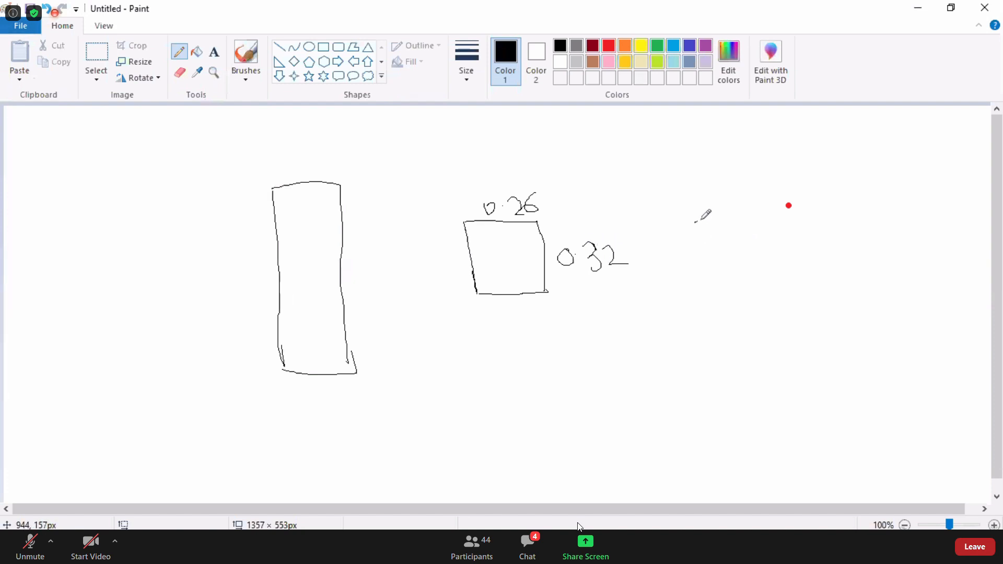
- Sketch a second, wider cross-section beside the first, labelling its width 0.32 and its depth 0.26 by hand
{"action": "left_click_drag", "start_coordinate": [696, 219], "coordinate": [787, 216]}
{"action": "left_click_drag", "start_coordinate": [694, 222], "coordinate": [695, 280]}
{"action": "left_click_drag", "start_coordinate": [788, 215], "coordinate": [783, 279]}
{"action": "left_click_drag", "start_coordinate": [695, 276], "coordinate": [774, 275]}
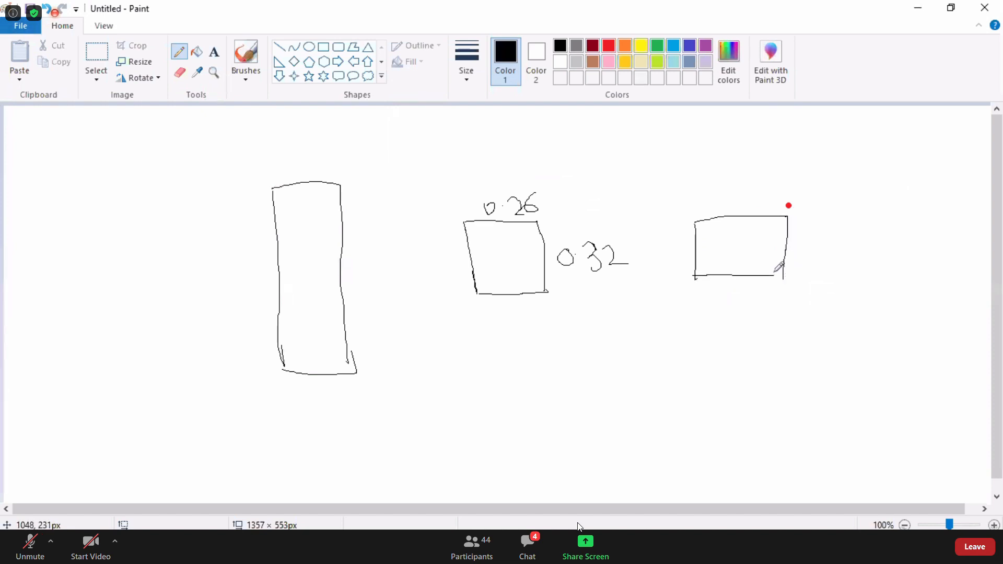
{"action": "mouse_move", "coordinate": [730, 195]}
{"action": "left_mouse_down"}
{"action": "mouse_move", "coordinate": [726, 202]}
{"action": "mouse_move", "coordinate": [758, 194]}
{"action": "mouse_move", "coordinate": [750, 211]}
{"action": "mouse_move", "coordinate": [787, 208]}
{"action": "left_mouse_up"}
{"action": "left_click", "coordinate": [741, 198]}
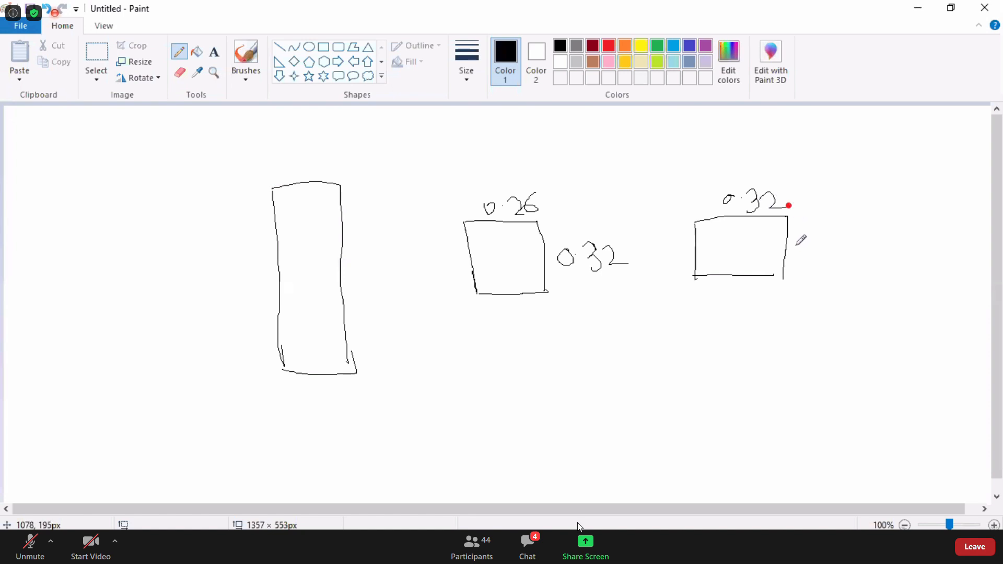
{"action": "mouse_move", "coordinate": [800, 244]}
{"action": "left_mouse_down"}
{"action": "mouse_move", "coordinate": [798, 257]}
{"action": "mouse_move", "coordinate": [801, 246]}
{"action": "mouse_move", "coordinate": [845, 256]}
{"action": "left_mouse_up"}
{"action": "left_click", "coordinate": [814, 257]}
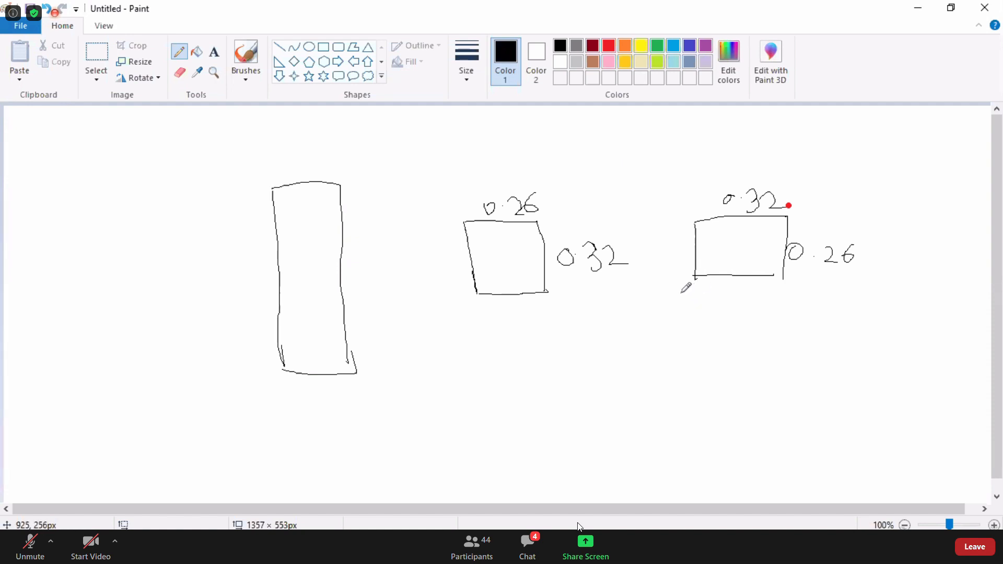
- Return to STAAD.Pro, examine a selected column's cross-section from above in the 3D rendered view, and close that view
{"action": "key", "text": "alt+Tab"}
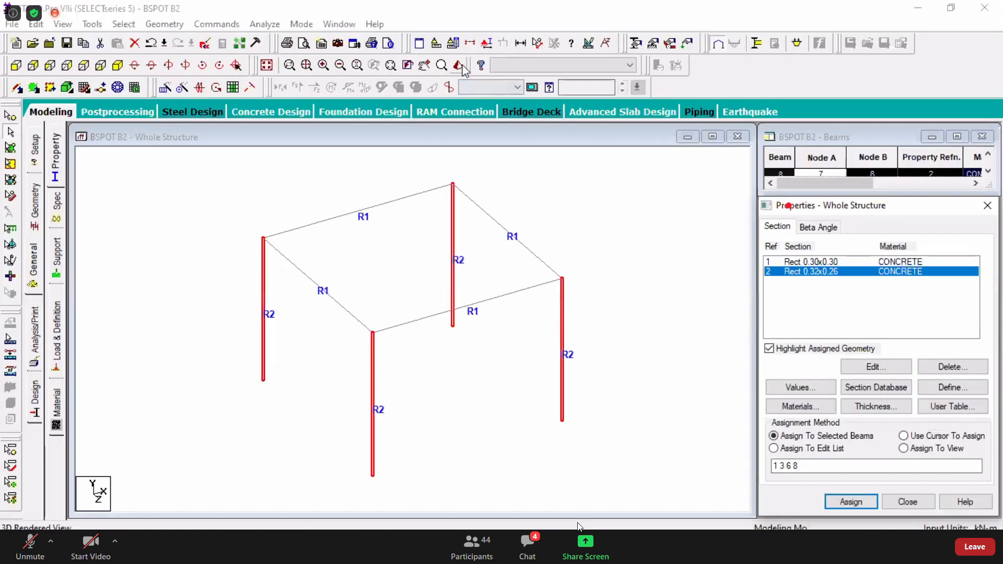
{"action": "left_click", "coordinate": [458, 65]}
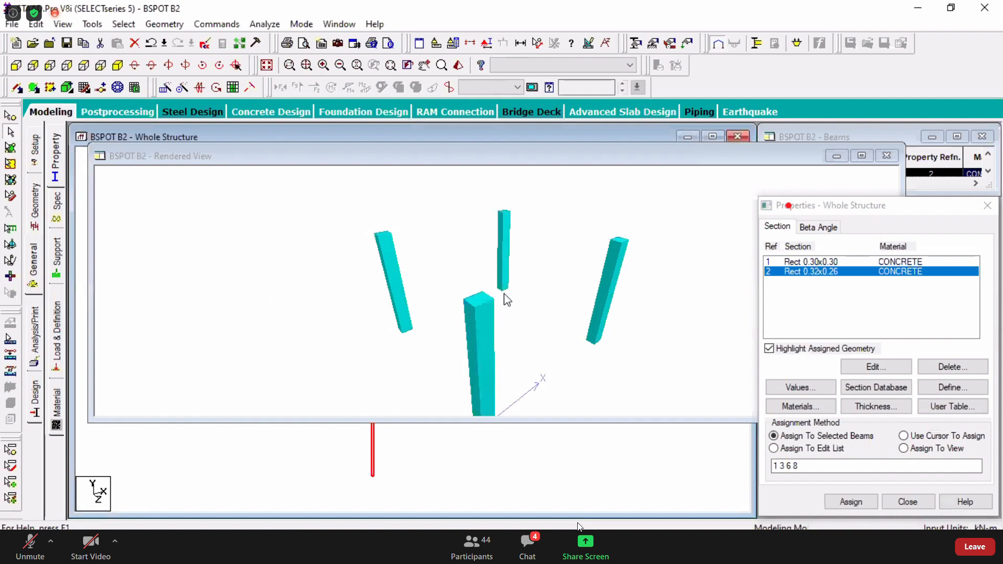
{"action": "left_click_drag", "start_coordinate": [506, 299], "coordinate": [412, 347]}
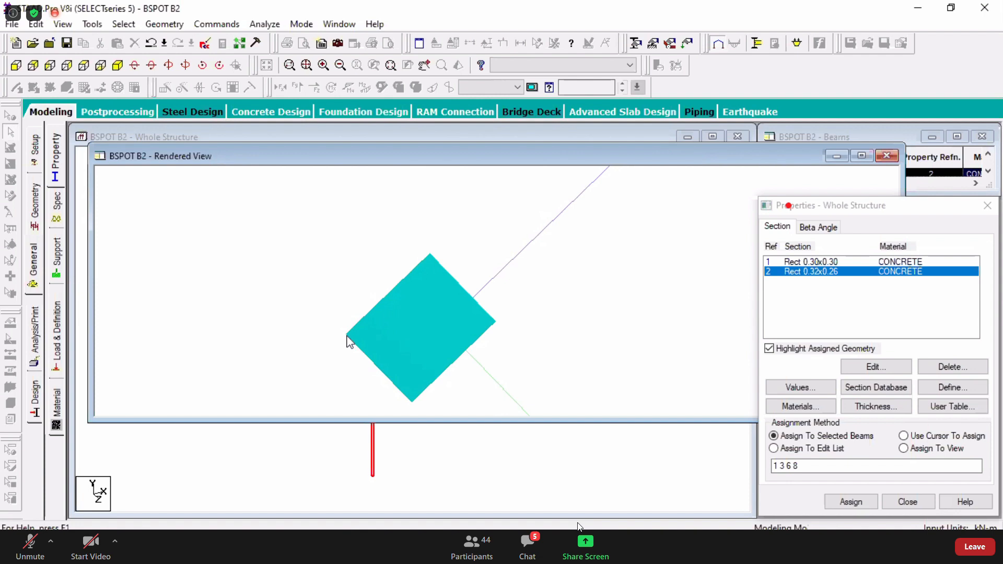
{"action": "left_click", "coordinate": [527, 543]}
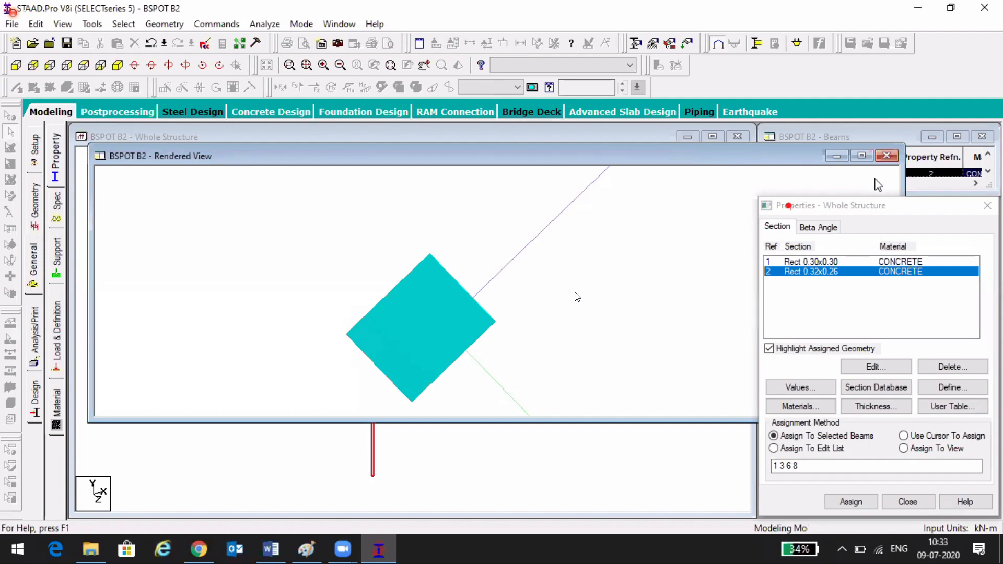
{"action": "left_click", "coordinate": [886, 155]}
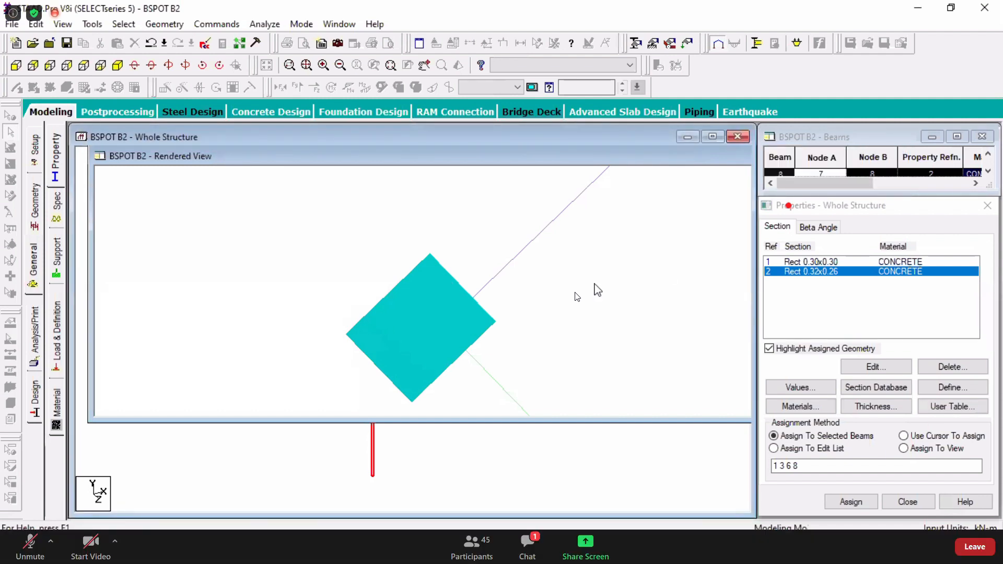
{"action": "scroll", "coordinate": [602, 293], "scroll_direction": "up", "scroll_amount": 3}
{"action": "left_click", "coordinate": [603, 292]}
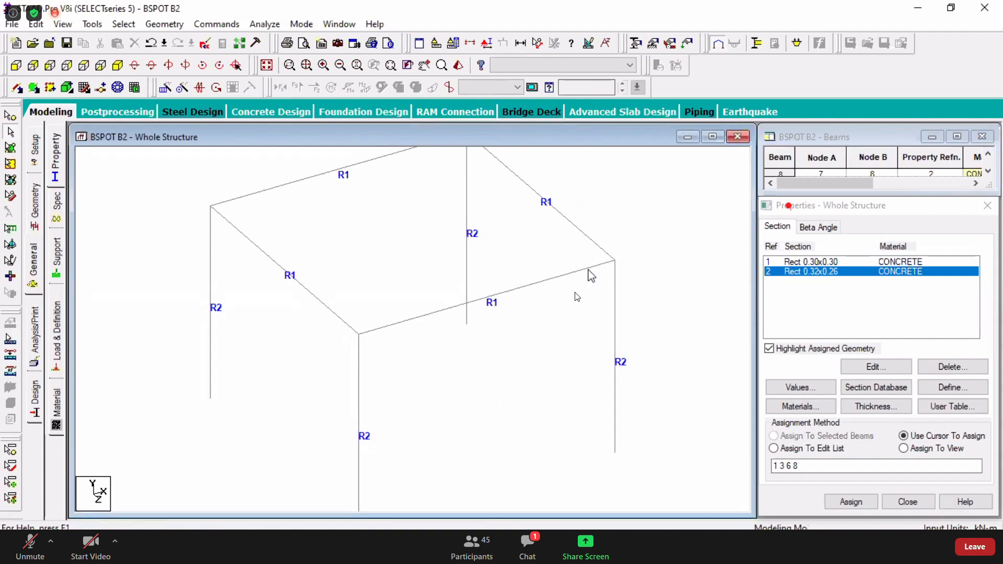
{"action": "left_click", "coordinate": [590, 269]}
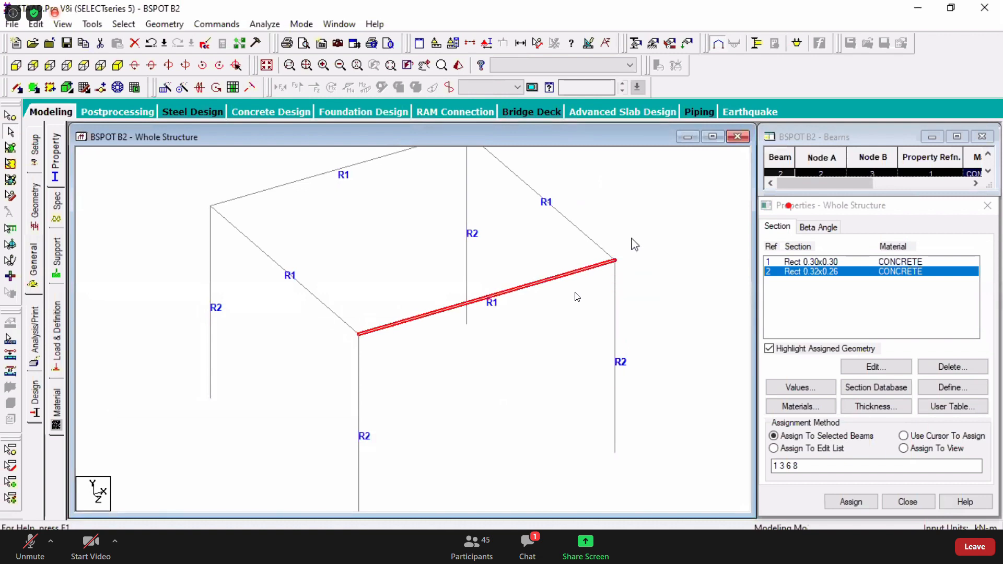
{"action": "middle_click_drag", "start_coordinate": [633, 241], "coordinate": [655, 334]}
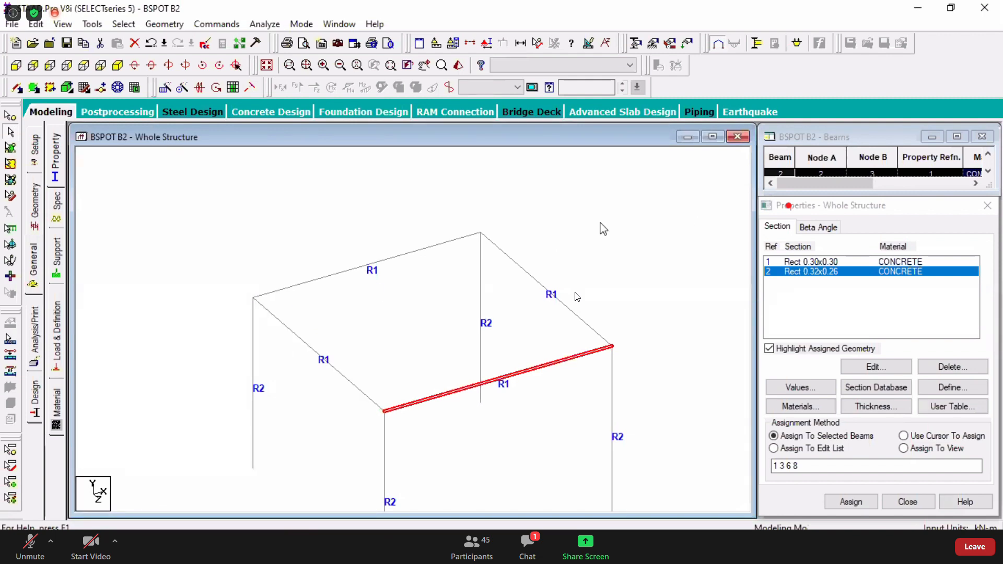
{"action": "left_click", "coordinate": [600, 223]}
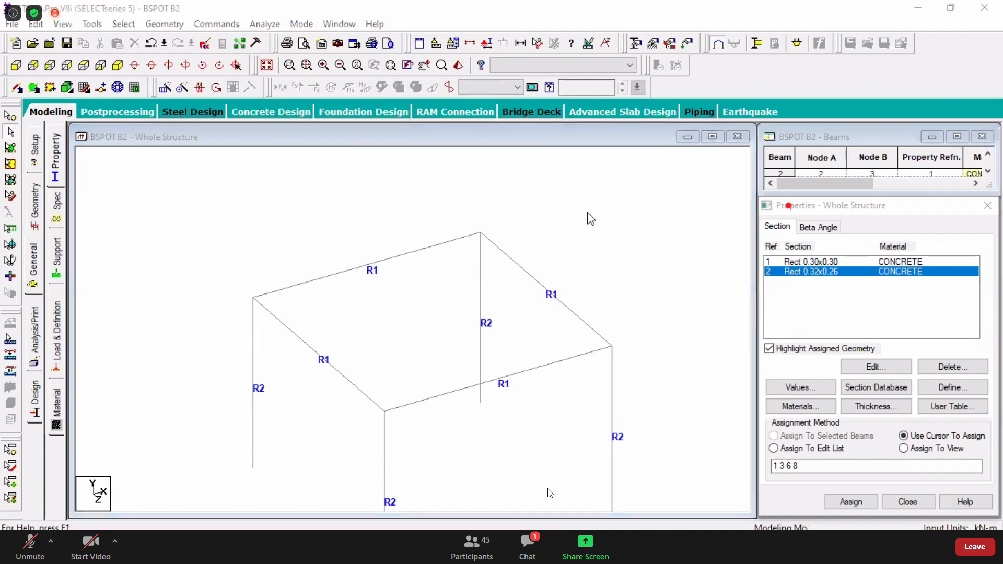
- Decline the automatic save of the file and clear the selection of the front beam
{"action": "left_click", "coordinate": [535, 541]}
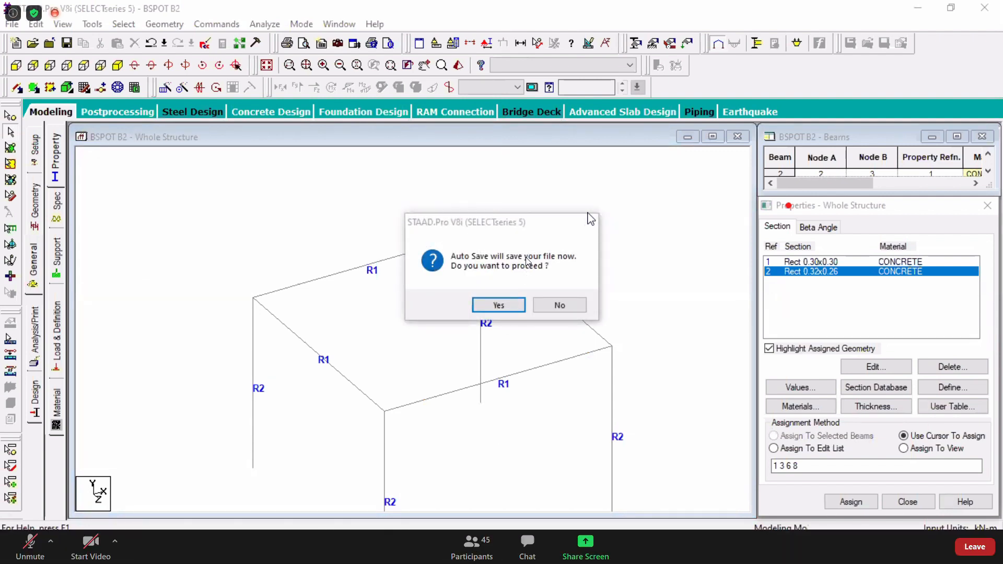
{"action": "left_click", "coordinate": [566, 307]}
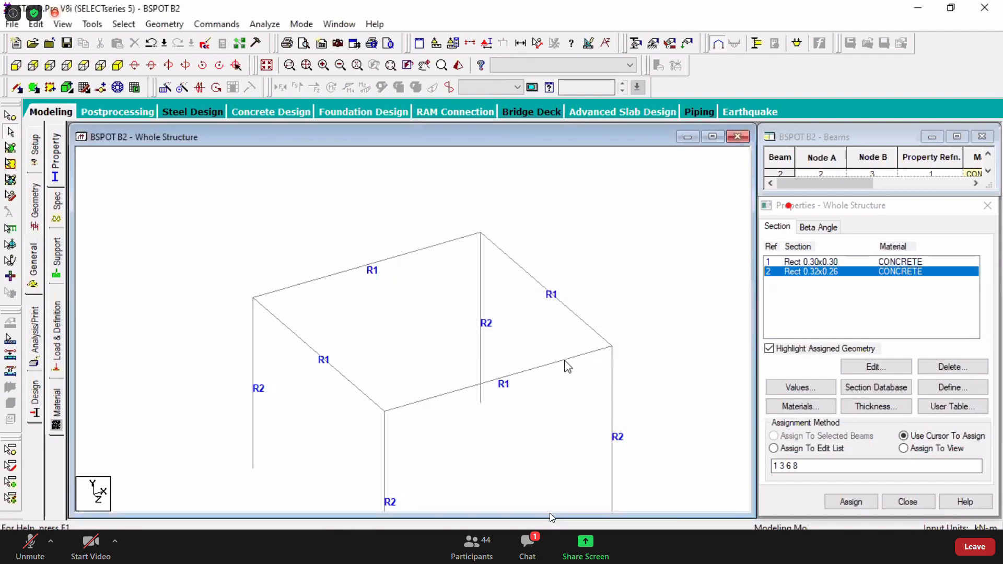
{"action": "left_click", "coordinate": [565, 361]}
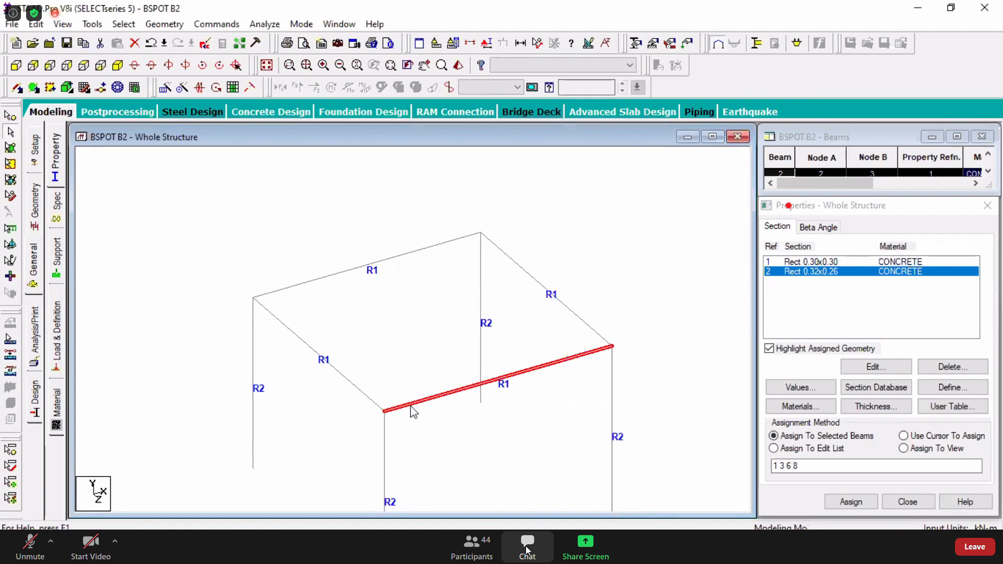
{"action": "left_click", "coordinate": [631, 234]}
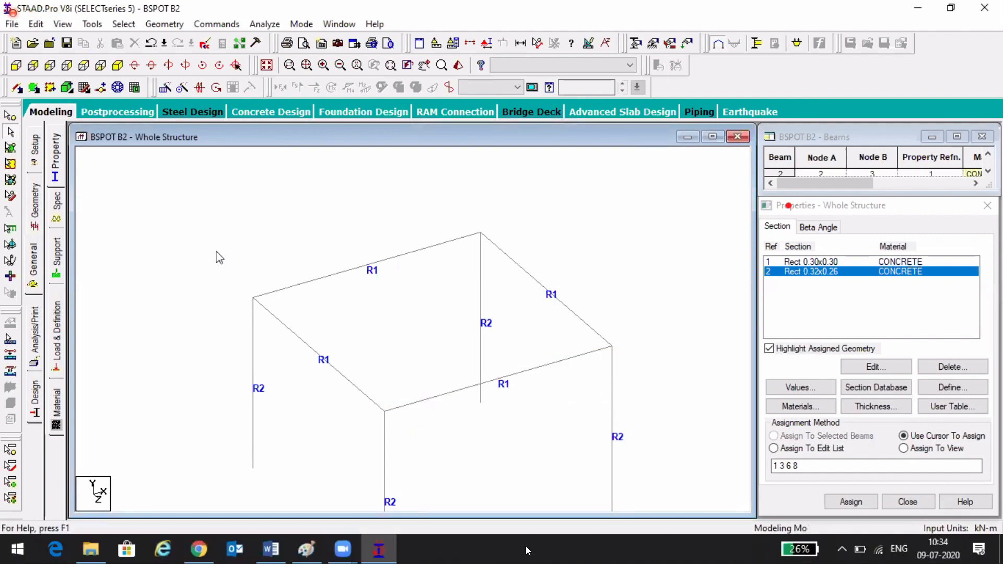
- Start a new beam specification of the Offset type for the structure
{"action": "left_click", "coordinate": [63, 212]}
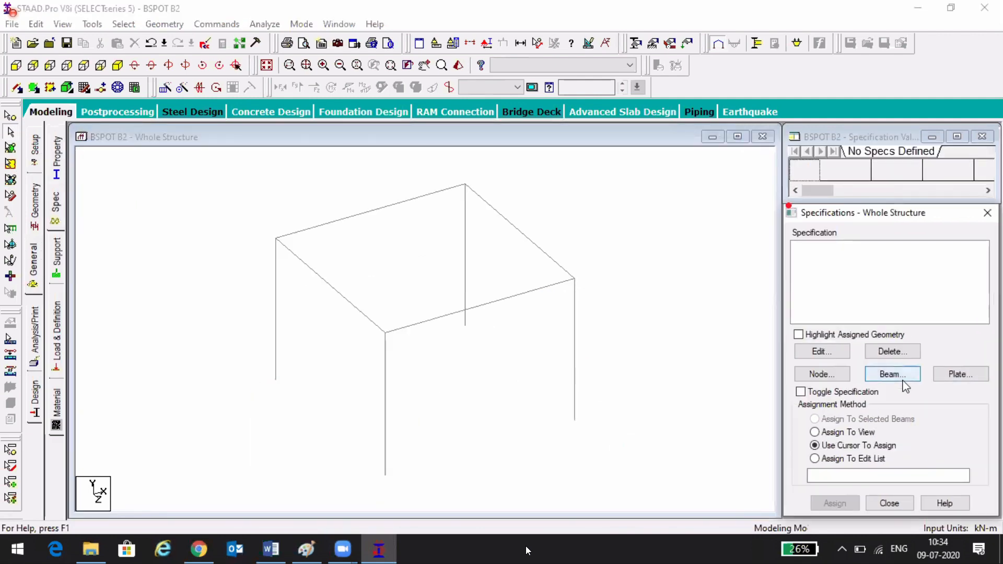
{"action": "left_click", "coordinate": [900, 378]}
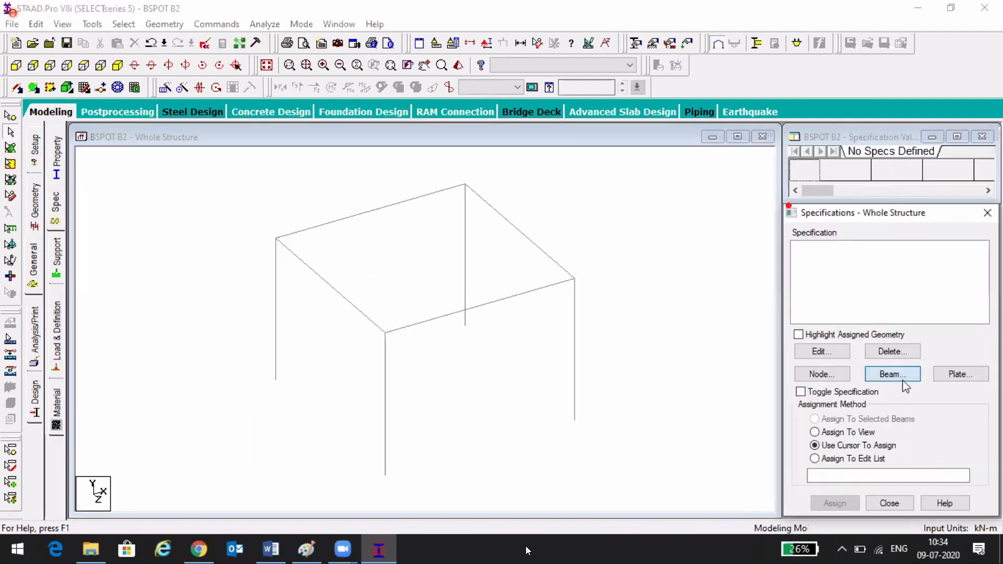
{"action": "left_click", "coordinate": [745, 260]}
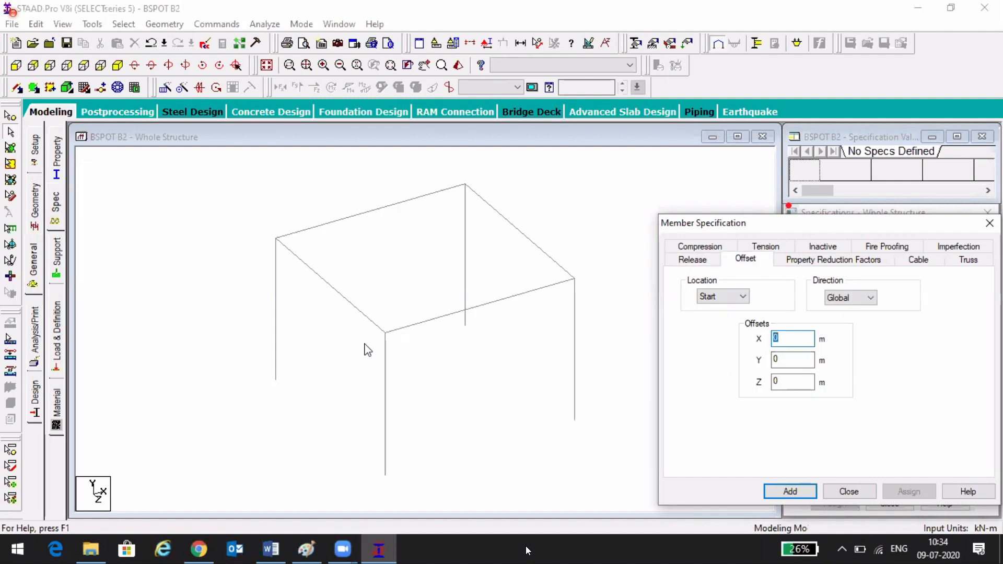
{"action": "left_click", "coordinate": [730, 298]}
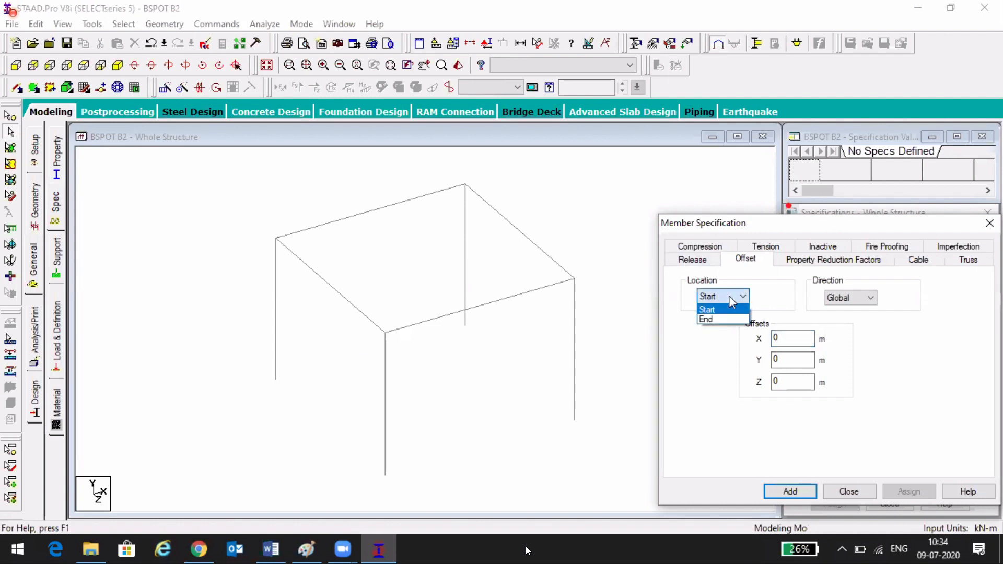
{"action": "left_click", "coordinate": [731, 300]}
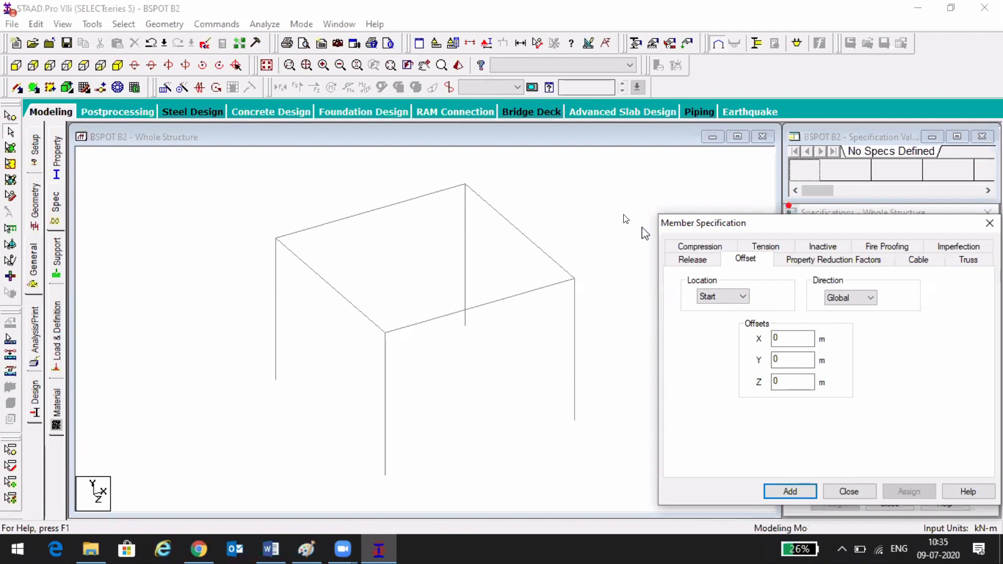
- Configure the offset for the Start location in the Global direction with X set to -0.16 m
{"action": "left_click", "coordinate": [642, 228]}
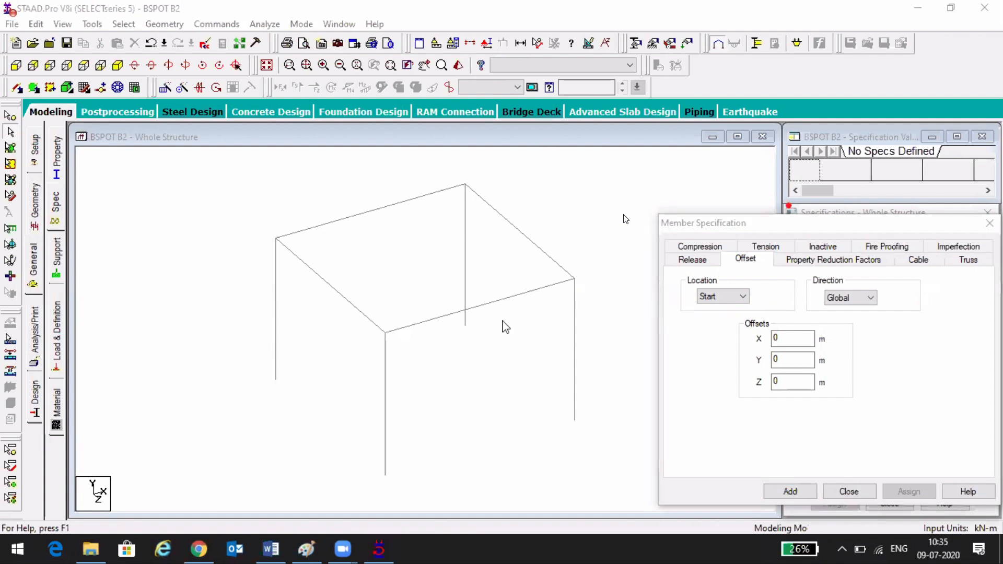
{"action": "left_click", "coordinate": [721, 296]}
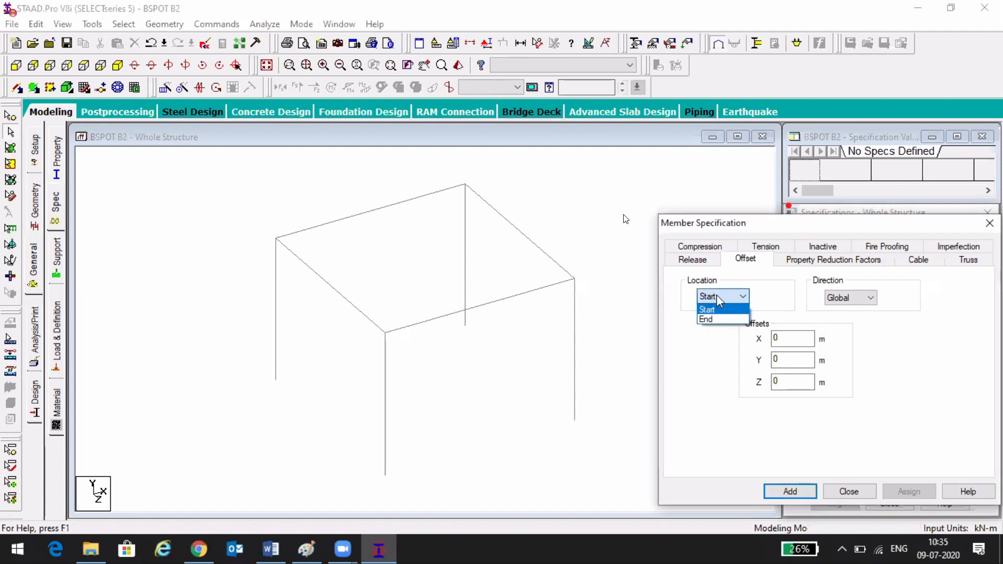
{"action": "left_click", "coordinate": [717, 307]}
{"action": "left_click", "coordinate": [836, 300]}
{"action": "left_click", "coordinate": [836, 300]}
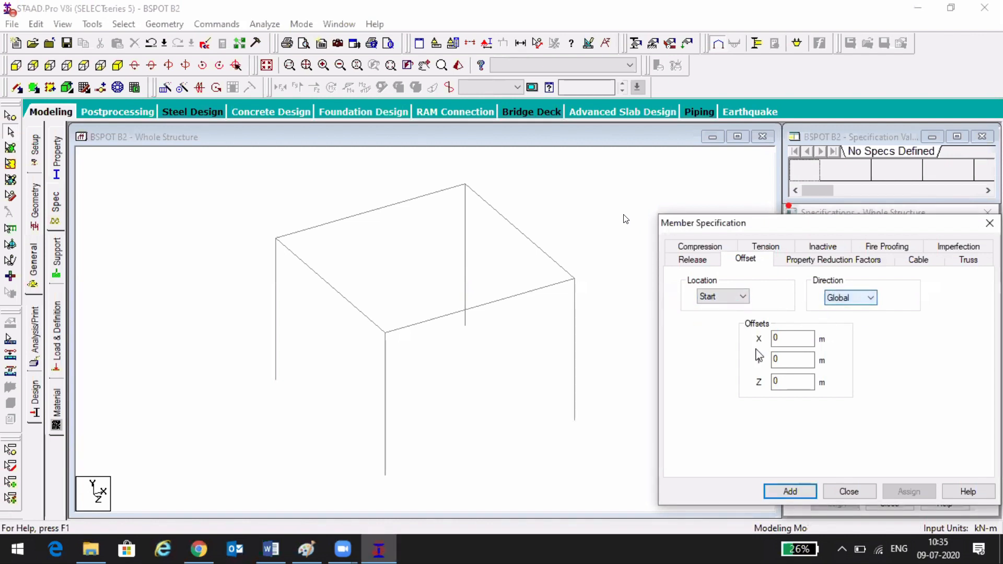
{"action": "left_click_drag", "start_coordinate": [782, 339], "coordinate": [744, 338]}
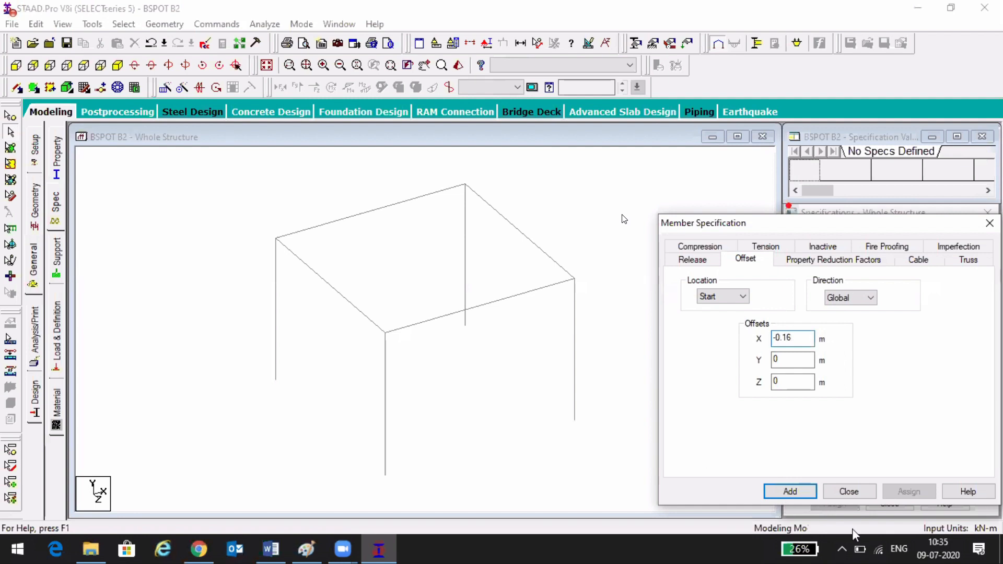
- Switch to Paint, trace over the 0.32 and 0.26 edges of the wider cross-section, and return to STAAD.Pro
{"action": "left_click", "coordinate": [307, 548]}
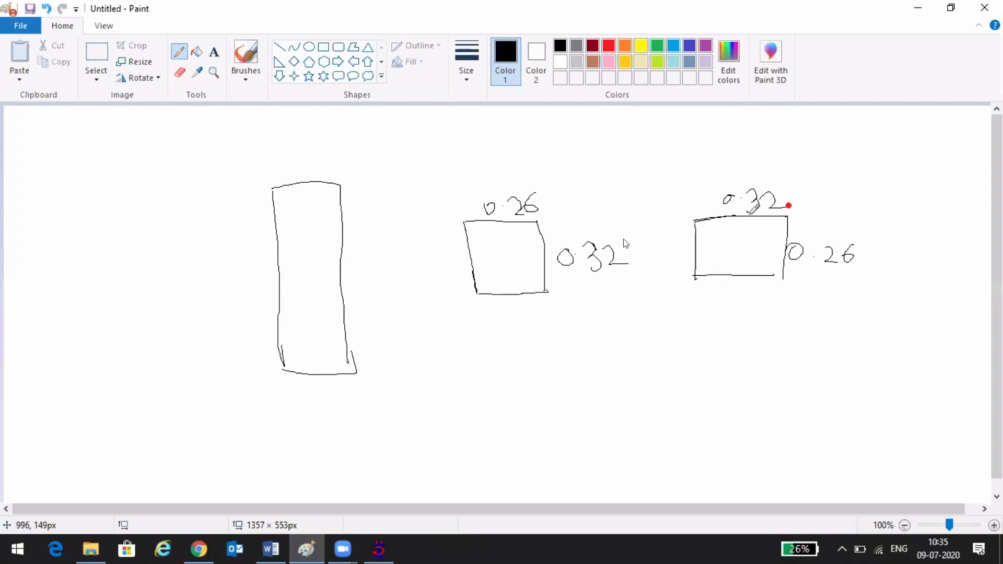
{"action": "mouse_move", "coordinate": [749, 214]}
{"action": "left_mouse_down"}
{"action": "mouse_move", "coordinate": [781, 217]}
{"action": "mouse_move", "coordinate": [707, 218]}
{"action": "mouse_move", "coordinate": [784, 271]}
{"action": "mouse_move", "coordinate": [791, 221]}
{"action": "mouse_move", "coordinate": [789, 255]}
{"action": "left_mouse_up"}
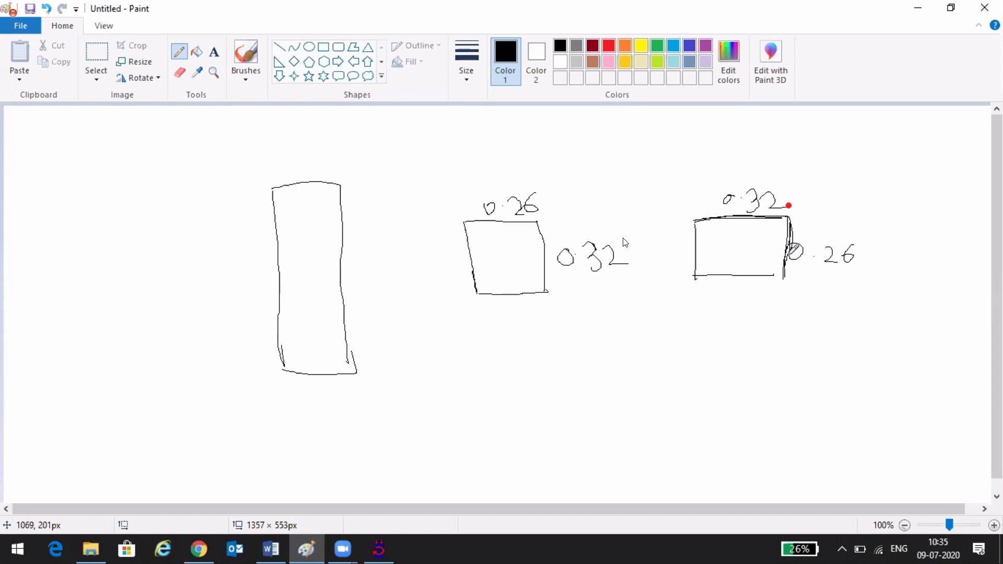
{"action": "key", "text": "alt+Tab"}
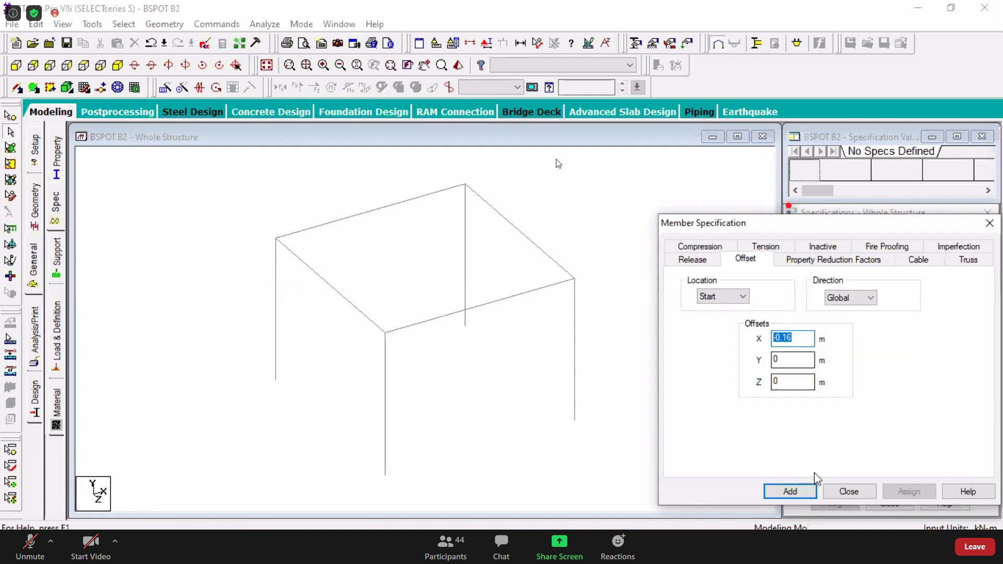
- Add the start offset specification and assign it to the front beam
{"action": "left_click", "coordinate": [813, 491]}
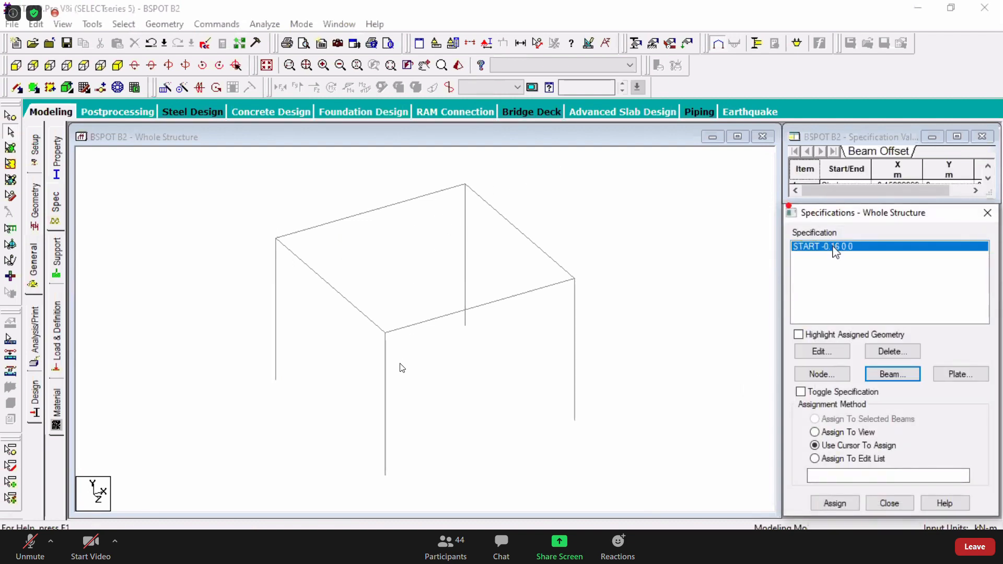
{"action": "left_click", "coordinate": [458, 313]}
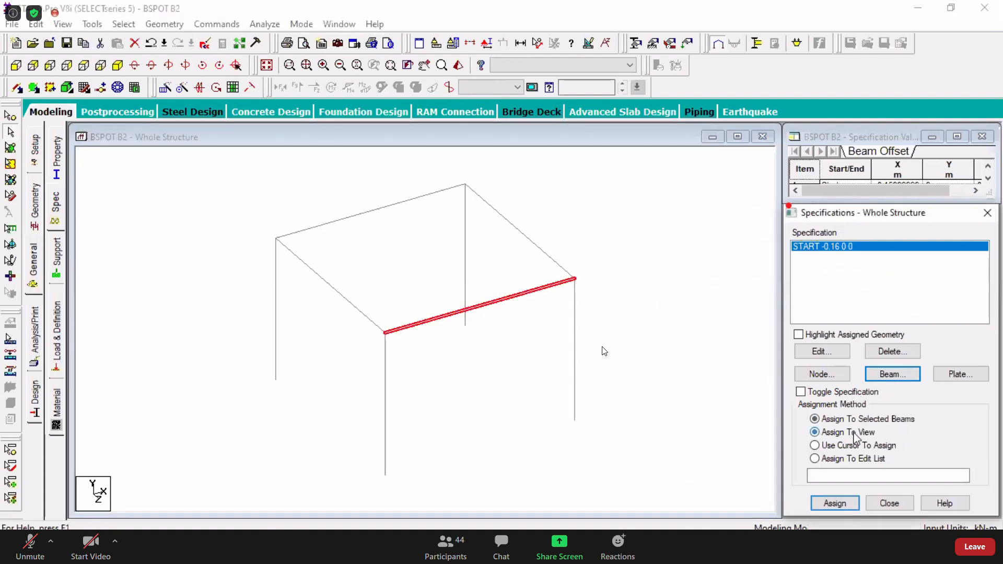
{"action": "left_click", "coordinate": [835, 503]}
{"action": "key", "text": "Return"}
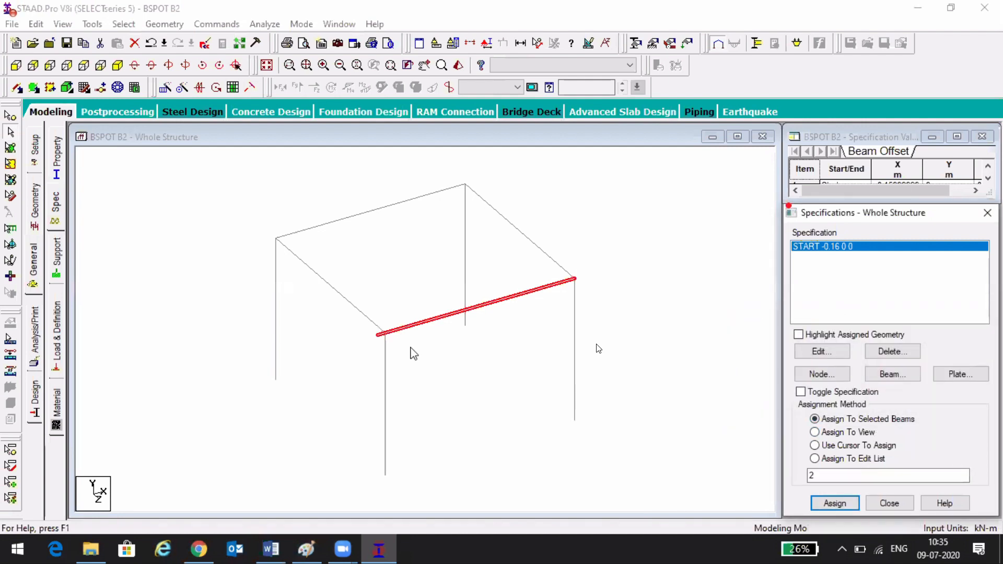
- Examine the front beam's start joint with the column in the 3D rendered view, and close that view
{"action": "left_click", "coordinate": [458, 66]}
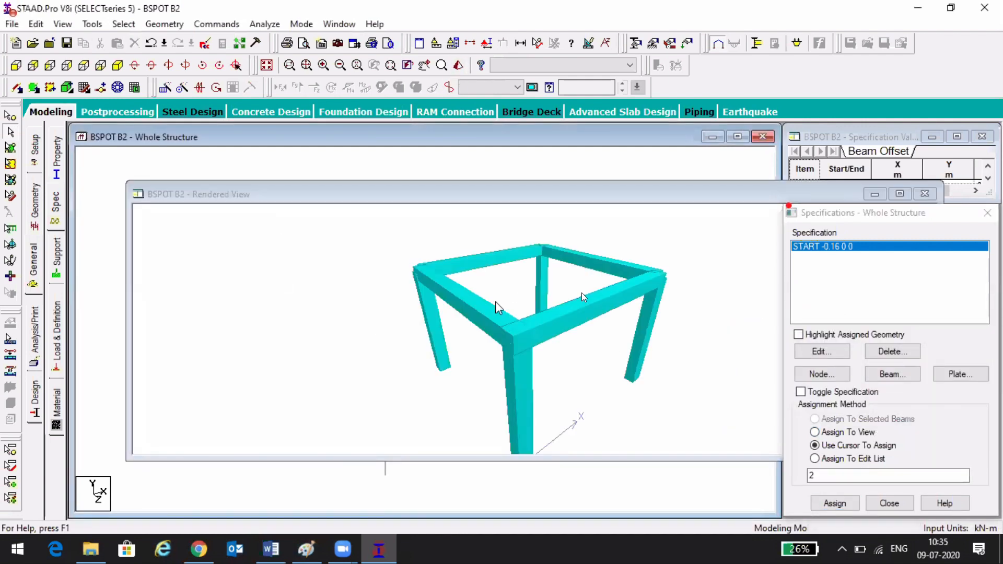
{"action": "scroll", "coordinate": [571, 296], "scroll_direction": "up", "scroll_amount": 5}
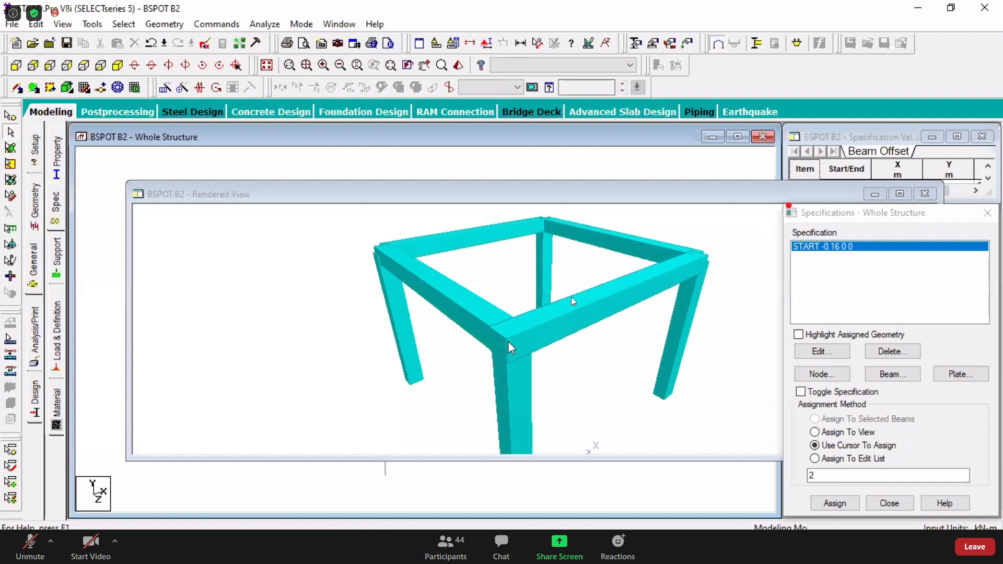
{"action": "scroll", "coordinate": [508, 342], "scroll_direction": "up", "scroll_amount": 3}
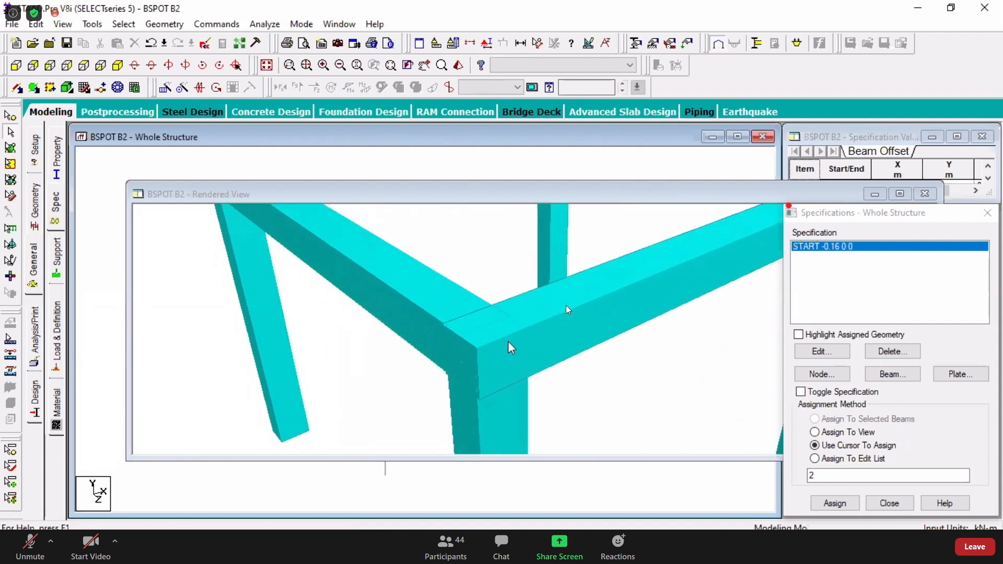
{"action": "mouse_move", "coordinate": [479, 358]}
{"action": "left_mouse_down"}
{"action": "mouse_move", "coordinate": [456, 341]}
{"action": "mouse_move", "coordinate": [482, 371]}
{"action": "left_mouse_up"}
{"action": "scroll", "coordinate": [480, 365], "scroll_direction": "down", "scroll_amount": 4}
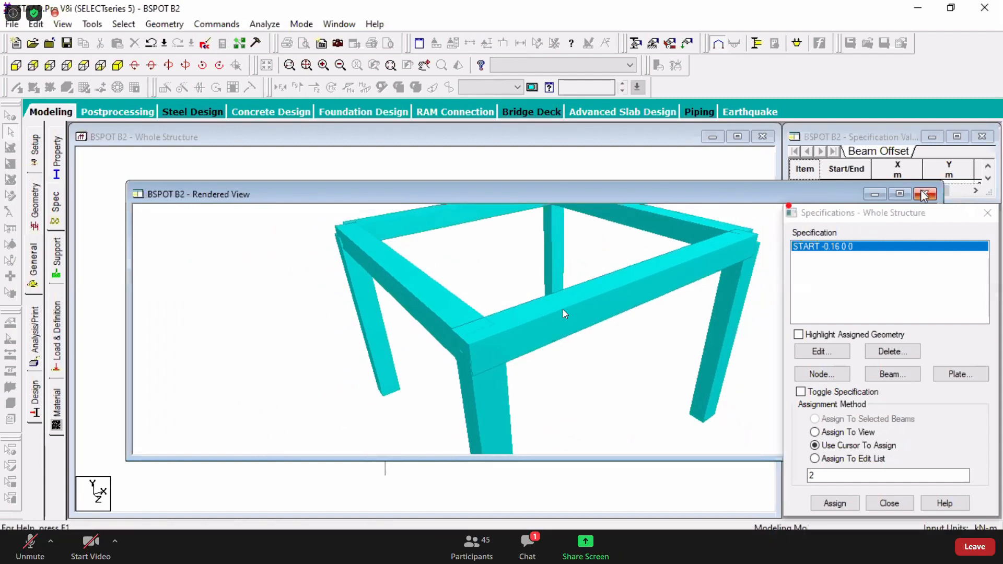
{"action": "left_click", "coordinate": [924, 194]}
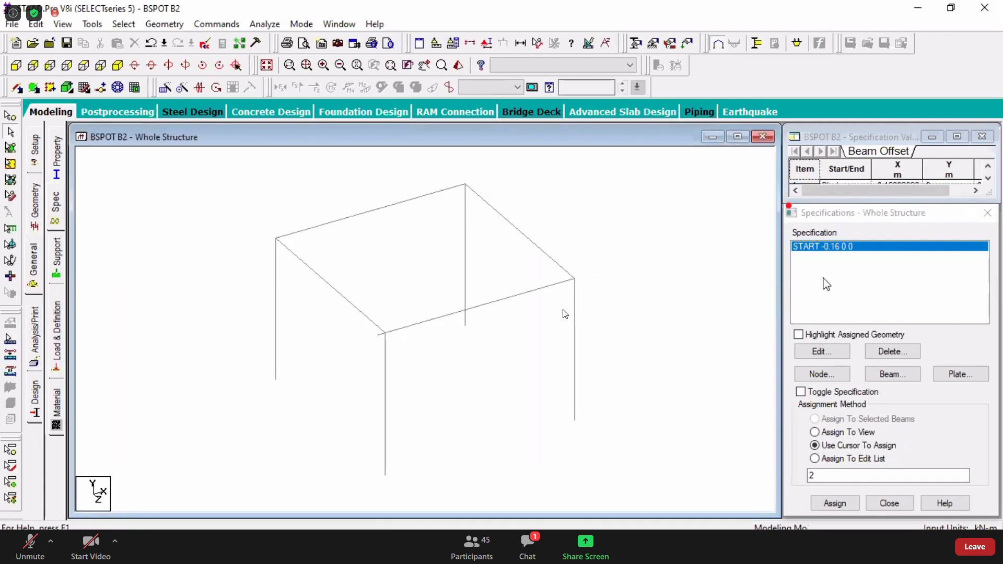
- Add a beam offset specification for the End location with X set to 0.13 m
{"action": "left_click", "coordinate": [892, 374]}
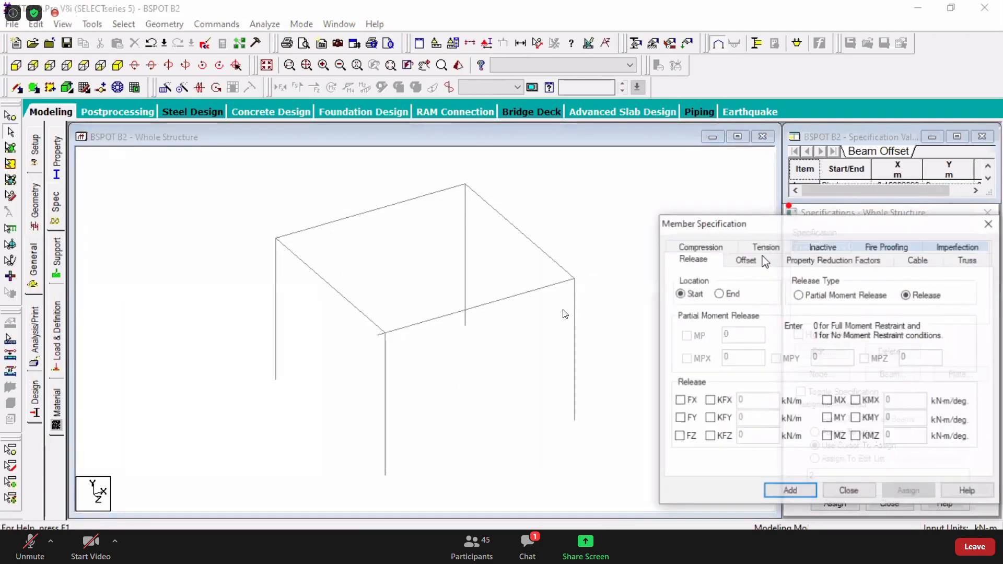
{"action": "left_click", "coordinate": [762, 260]}
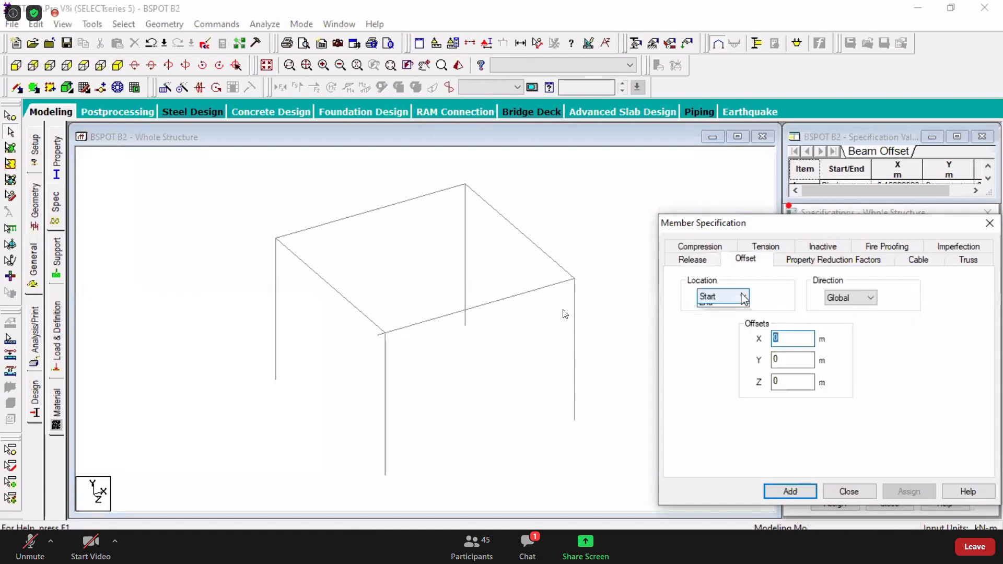
{"action": "left_click", "coordinate": [743, 297]}
{"action": "left_click", "coordinate": [726, 319]}
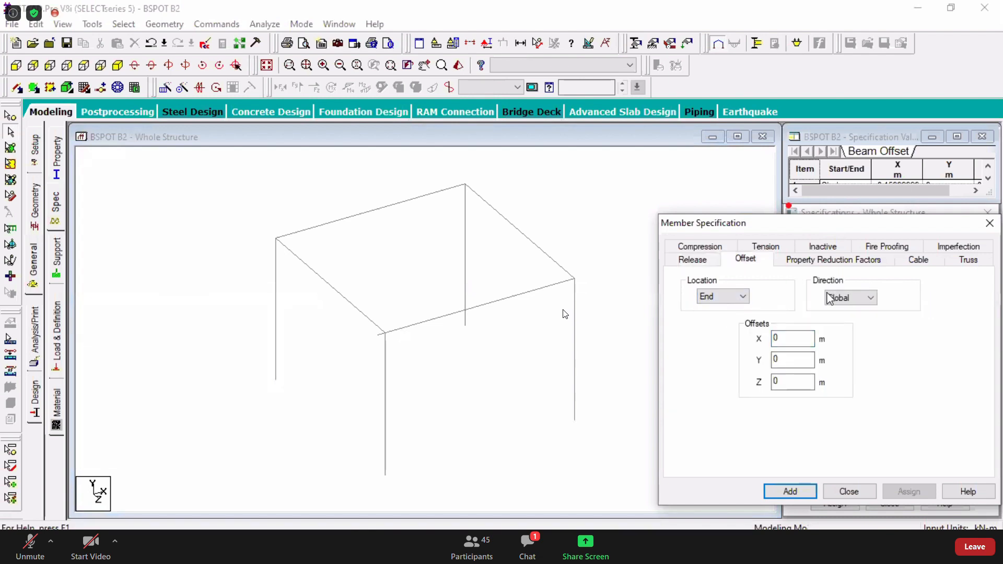
{"action": "double_click", "coordinate": [786, 338]}
{"action": "key", "text": "BackSpace"}
{"action": "type", "text": "0.16"}
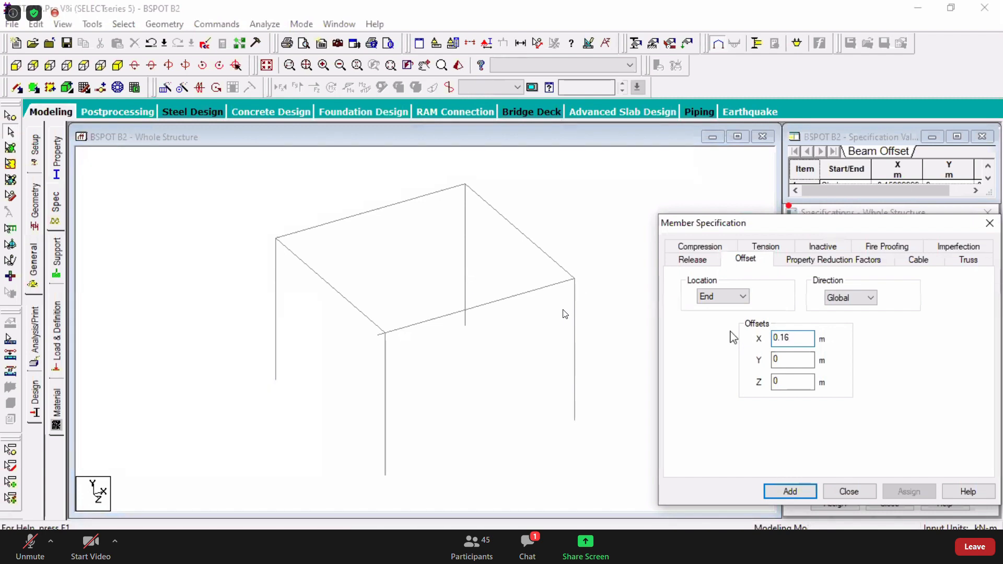
{"action": "key", "text": "BackSpace"}
{"action": "type", "text": "3"}
{"action": "left_click", "coordinate": [789, 491]}
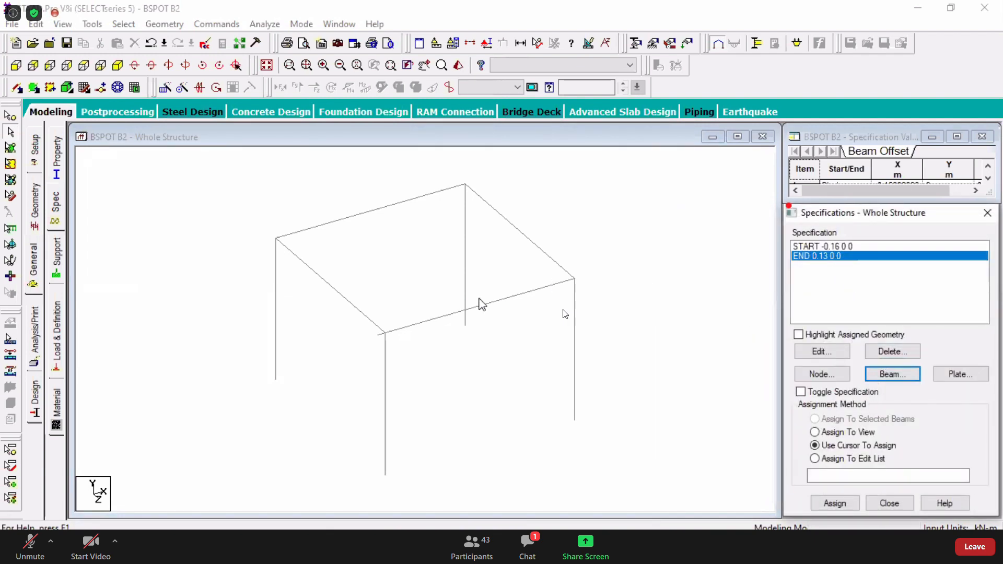
- Assign the 0.13 m end offset to the selected front beam
{"action": "left_click", "coordinate": [439, 317]}
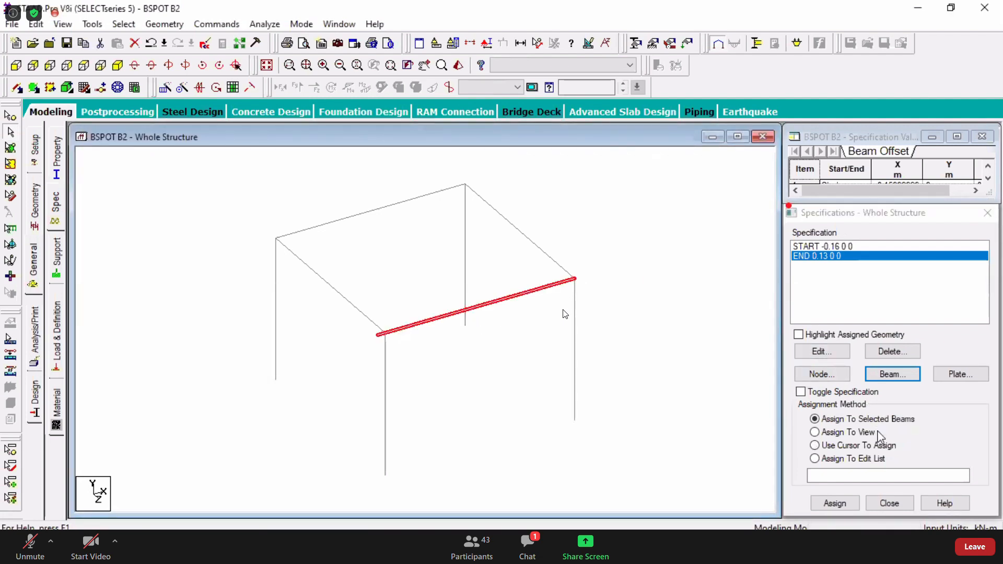
{"action": "left_click", "coordinate": [834, 503]}
{"action": "left_click", "coordinate": [825, 399]}
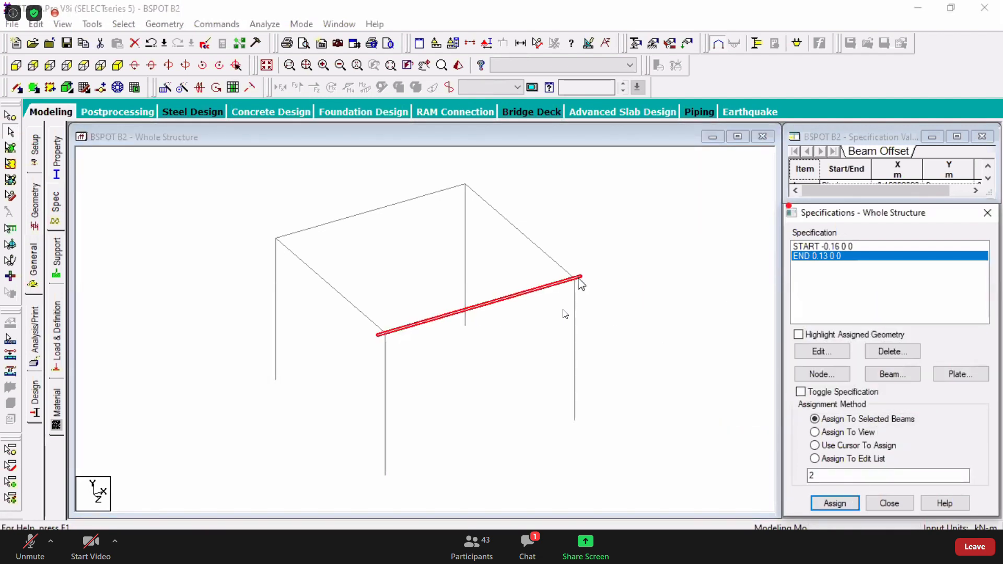
- Examine the front beam's end joint with the column in the 3D rendered view, and close that view
{"action": "left_click", "coordinate": [612, 259]}
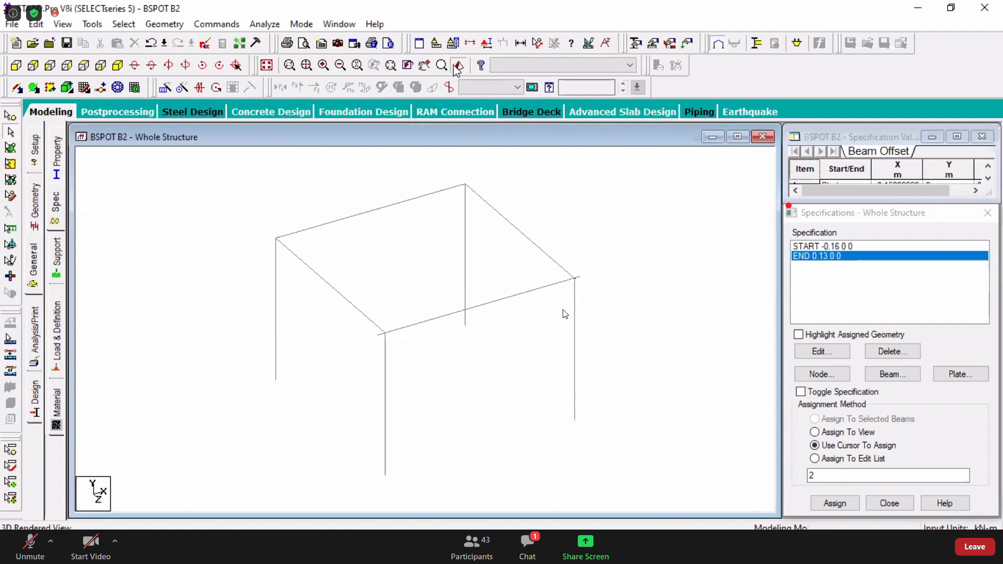
{"action": "left_click", "coordinate": [458, 66]}
{"action": "left_click_drag", "start_coordinate": [666, 307], "coordinate": [401, 371]}
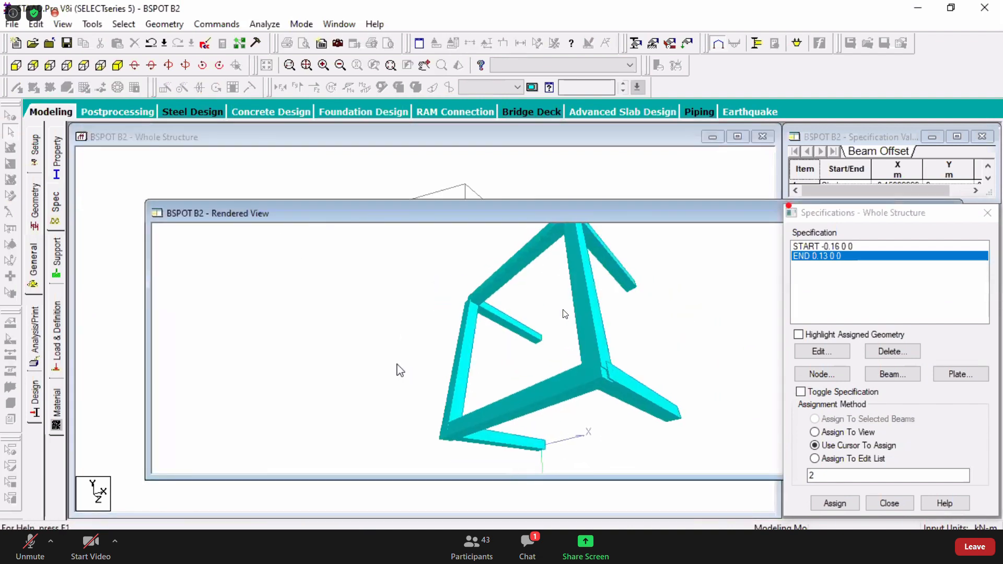
{"action": "left_click_drag", "start_coordinate": [606, 383], "coordinate": [525, 328]}
{"action": "scroll", "coordinate": [523, 324], "scroll_direction": "up", "scroll_amount": 6}
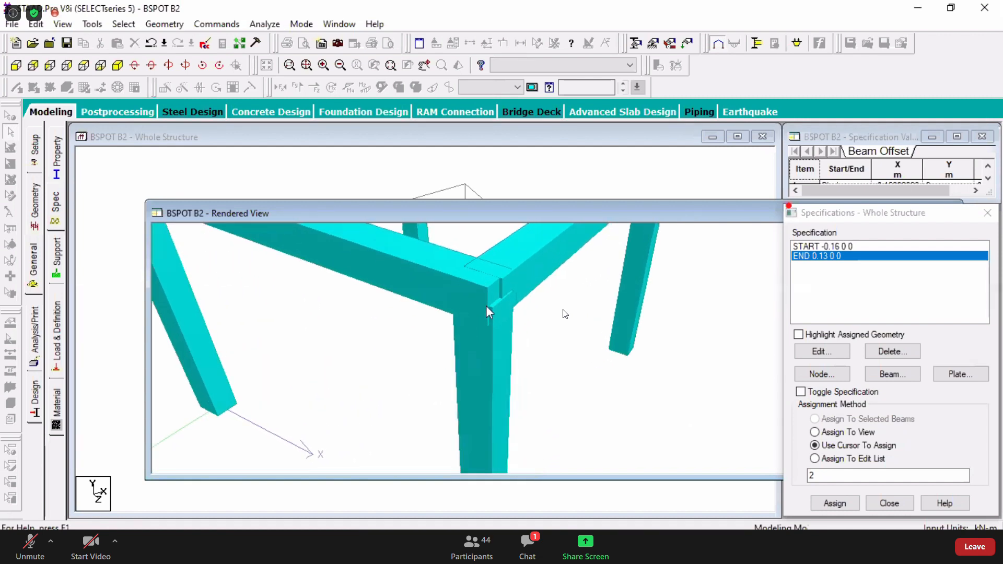
{"action": "scroll", "coordinate": [496, 324], "scroll_direction": "up", "scroll_amount": 5}
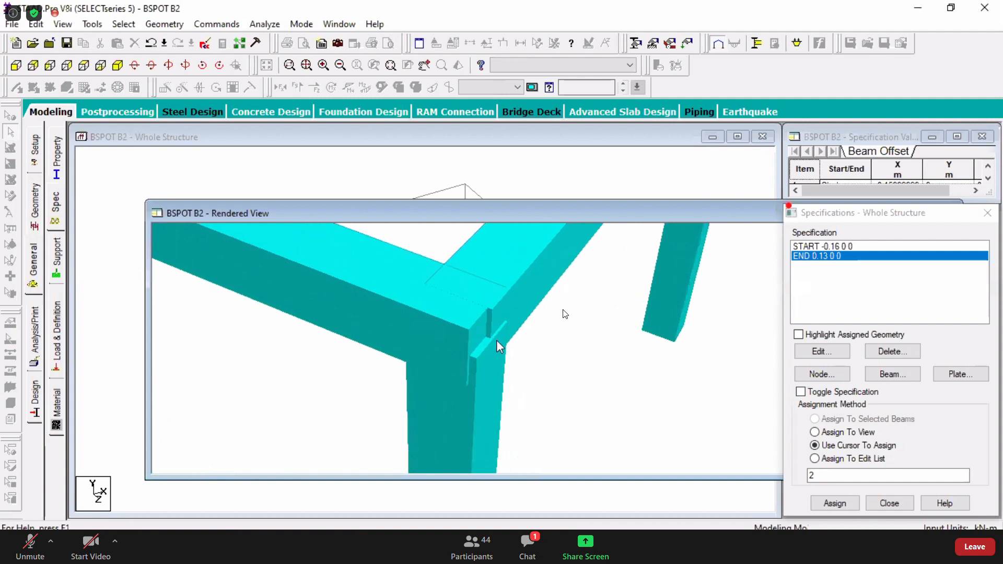
{"action": "scroll", "coordinate": [502, 345], "scroll_direction": "up", "scroll_amount": 1}
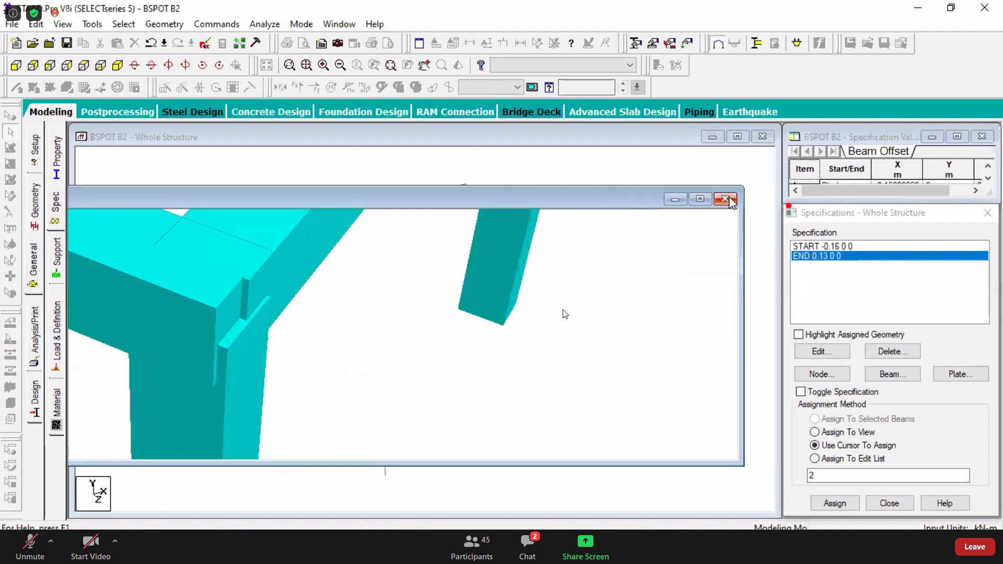
{"action": "left_click", "coordinate": [729, 200]}
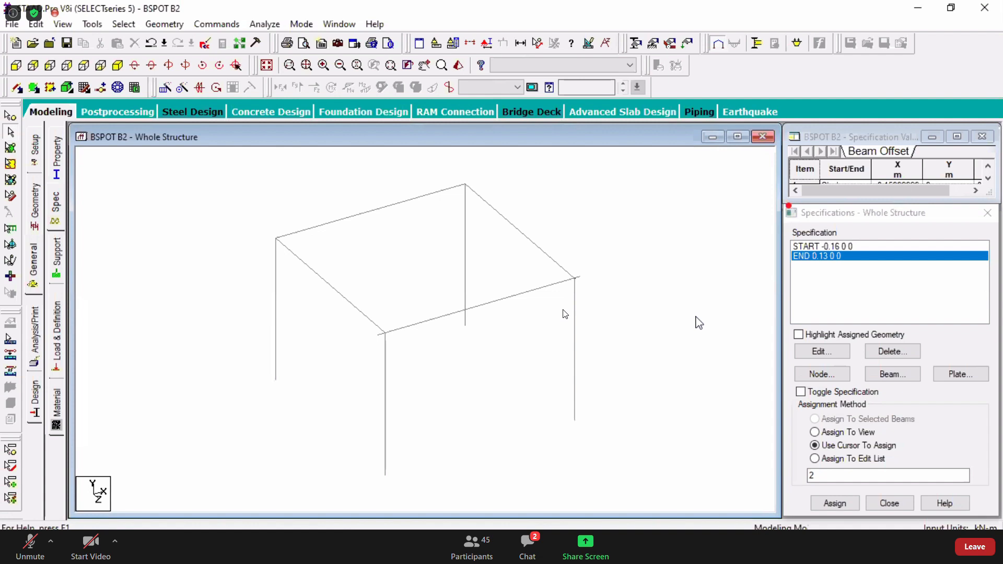
- Delete the END 0.13 specification and add a global beam offset for the End location with X set to 0.16 m
{"action": "left_click", "coordinate": [891, 352]}
{"action": "left_click", "coordinate": [901, 405]}
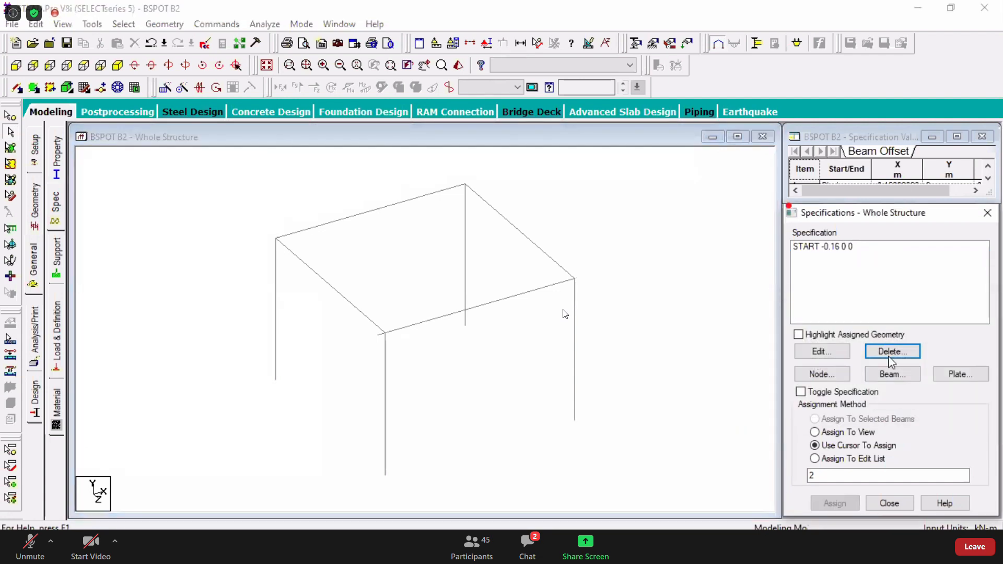
{"action": "left_click", "coordinate": [892, 374]}
{"action": "left_click", "coordinate": [751, 262]}
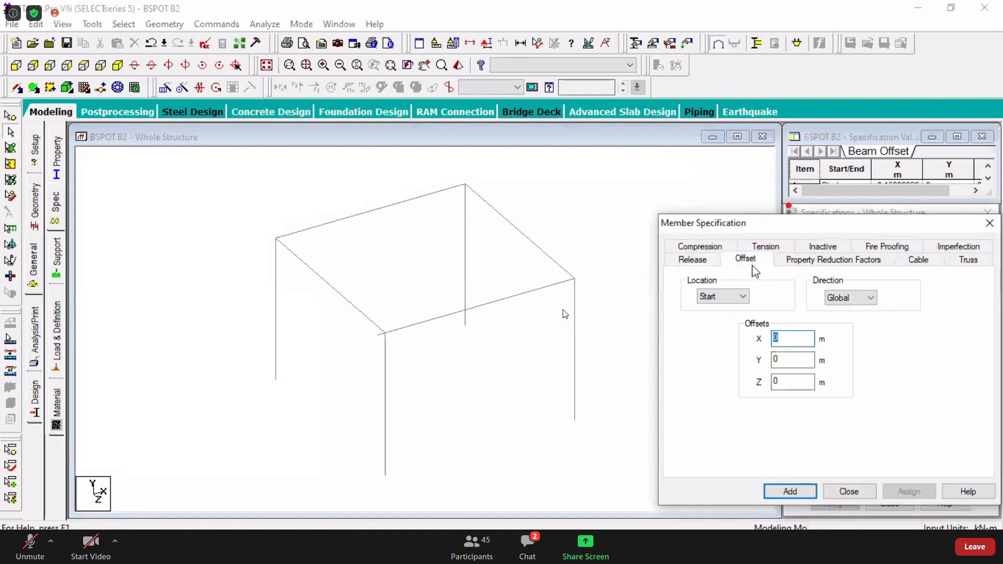
{"action": "left_click", "coordinate": [739, 296]}
{"action": "left_click", "coordinate": [731, 319]}
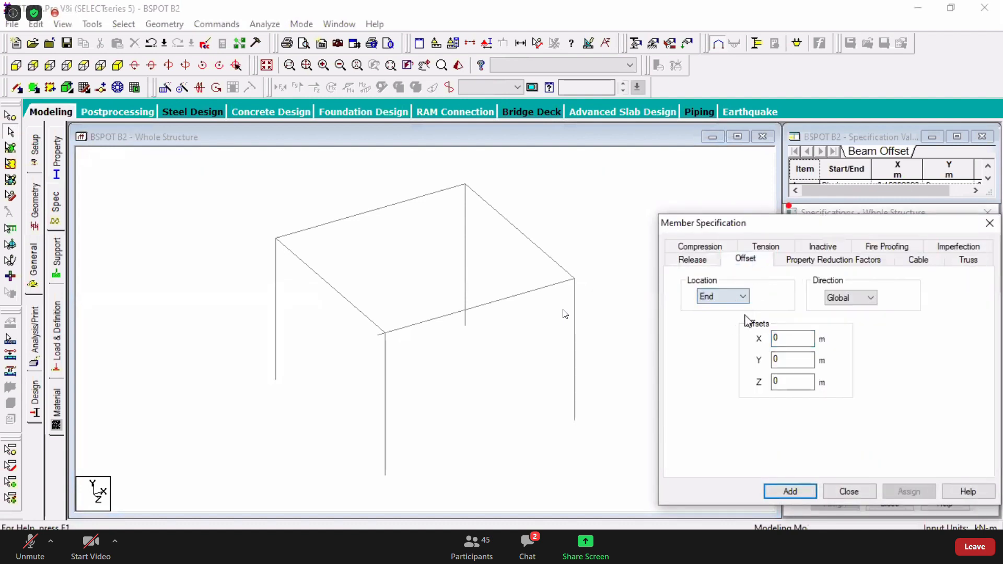
{"action": "left_click", "coordinate": [799, 339]}
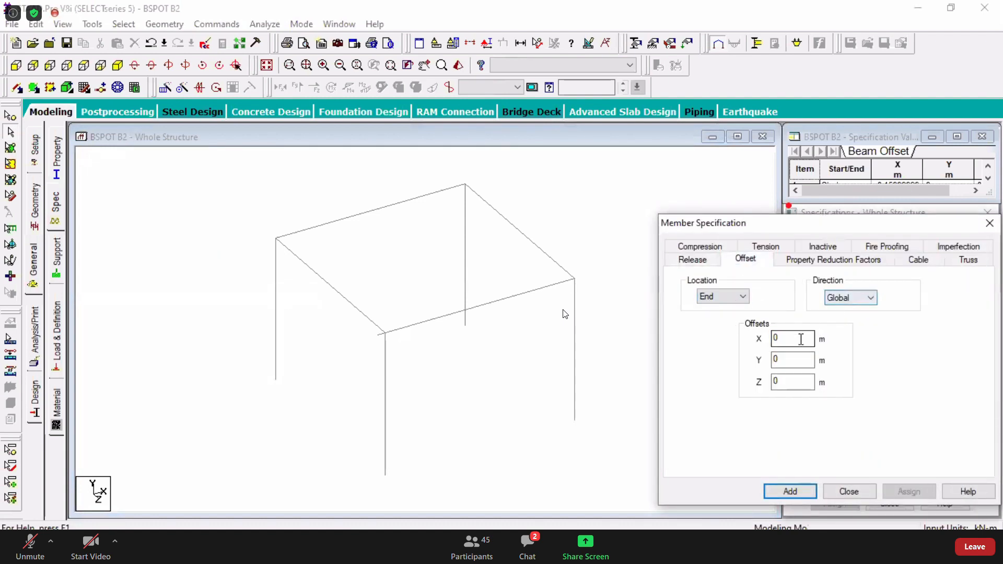
{"action": "type", "text": ".16"}
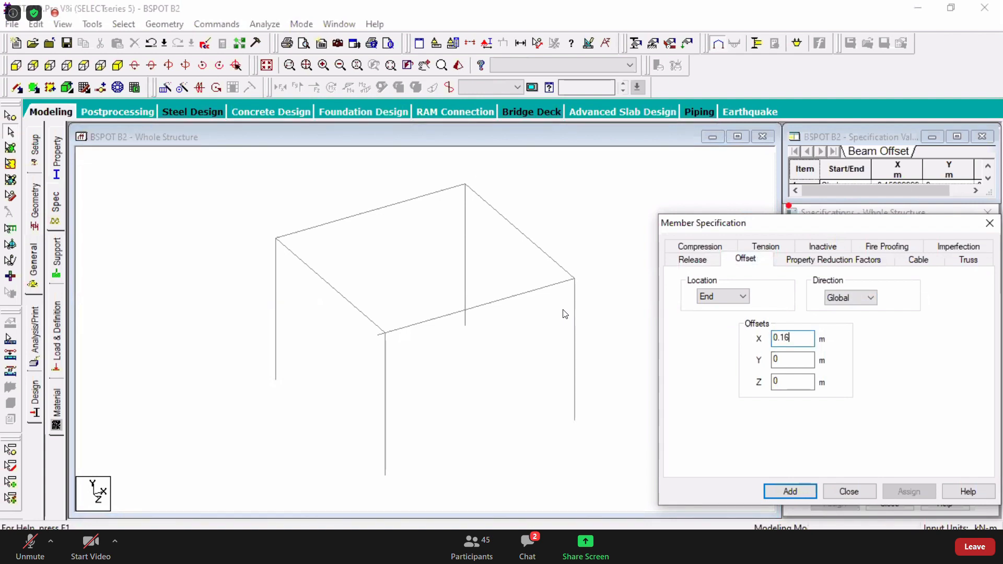
{"action": "left_click", "coordinate": [790, 492]}
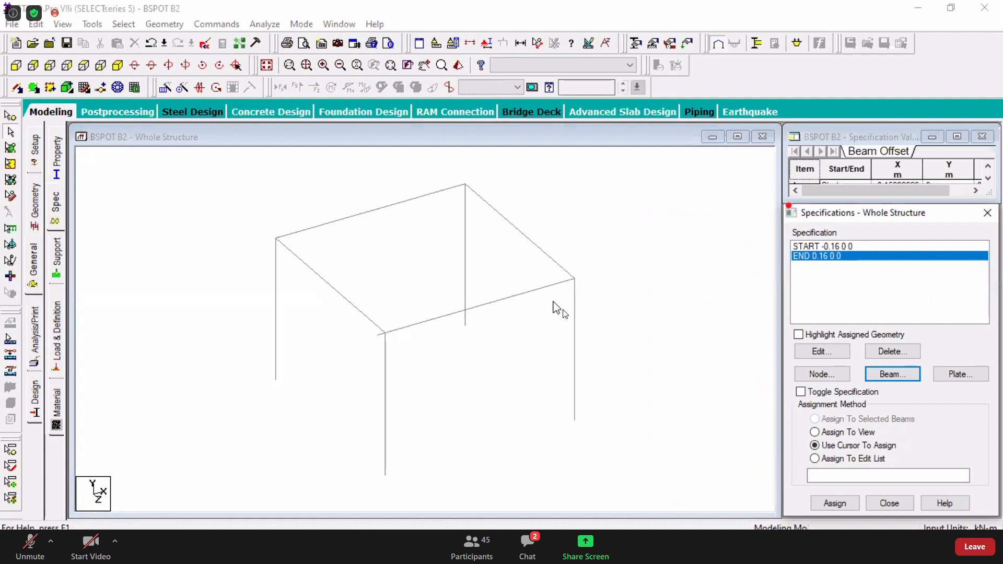
- Assign the END 0.16 offset specification to the front beam
{"action": "left_click", "coordinate": [535, 291]}
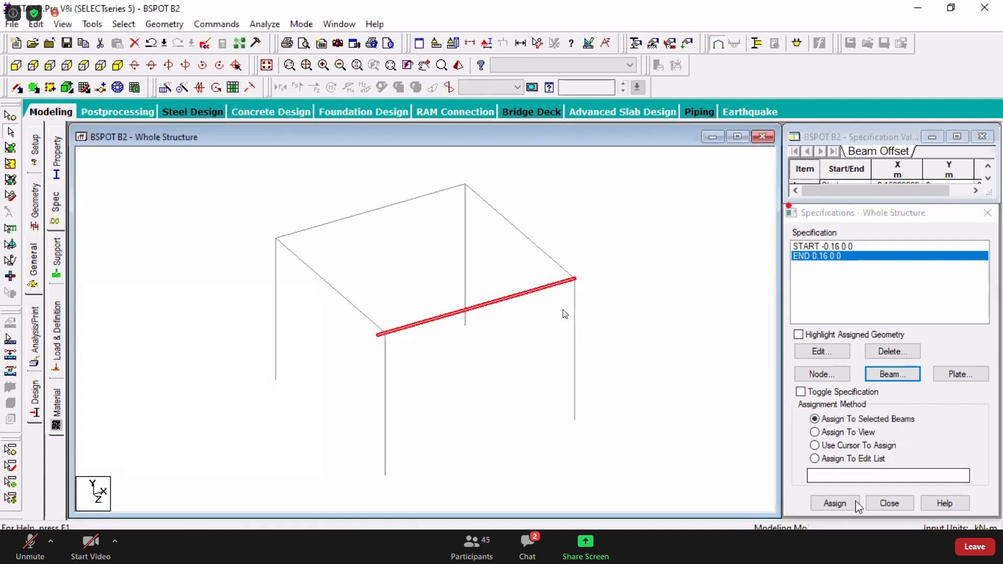
{"action": "left_click", "coordinate": [859, 503]}
{"action": "left_click", "coordinate": [889, 398]}
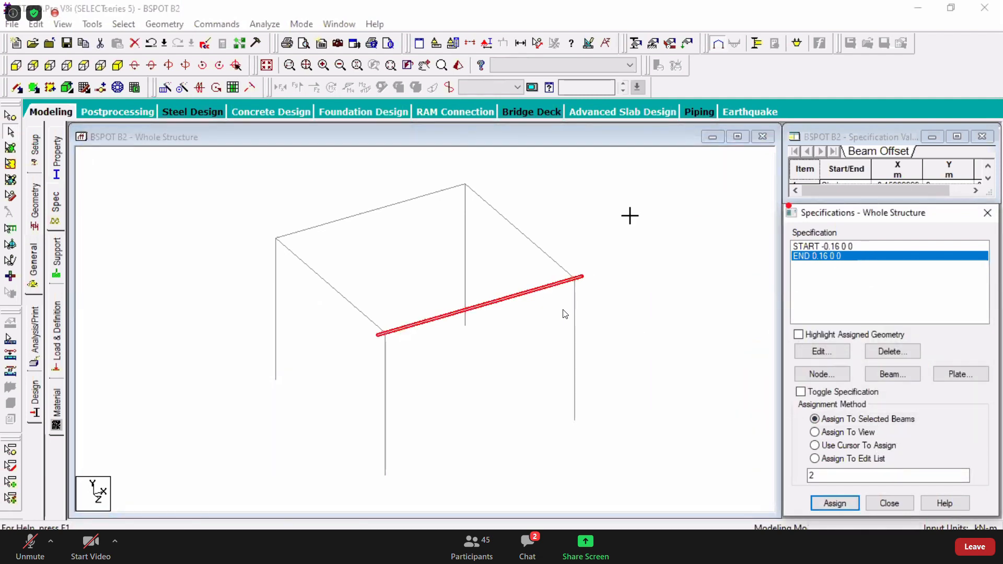
- Inspect the front beam's joint with the column in the 3D rendered view after the 0.16 m end offset, and close the view
{"action": "left_click", "coordinate": [629, 217]}
{"action": "left_click", "coordinate": [458, 65]}
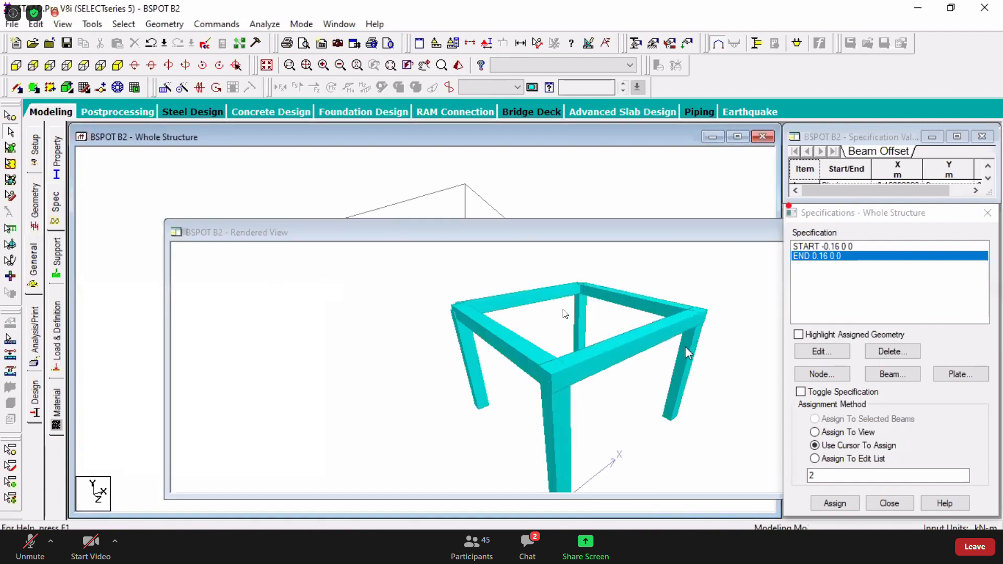
{"action": "mouse_move", "coordinate": [689, 353]}
{"action": "left_mouse_down"}
{"action": "mouse_move", "coordinate": [515, 387]}
{"action": "mouse_move", "coordinate": [678, 340]}
{"action": "left_mouse_up"}
{"action": "scroll", "coordinate": [583, 368], "scroll_direction": "up", "scroll_amount": 5}
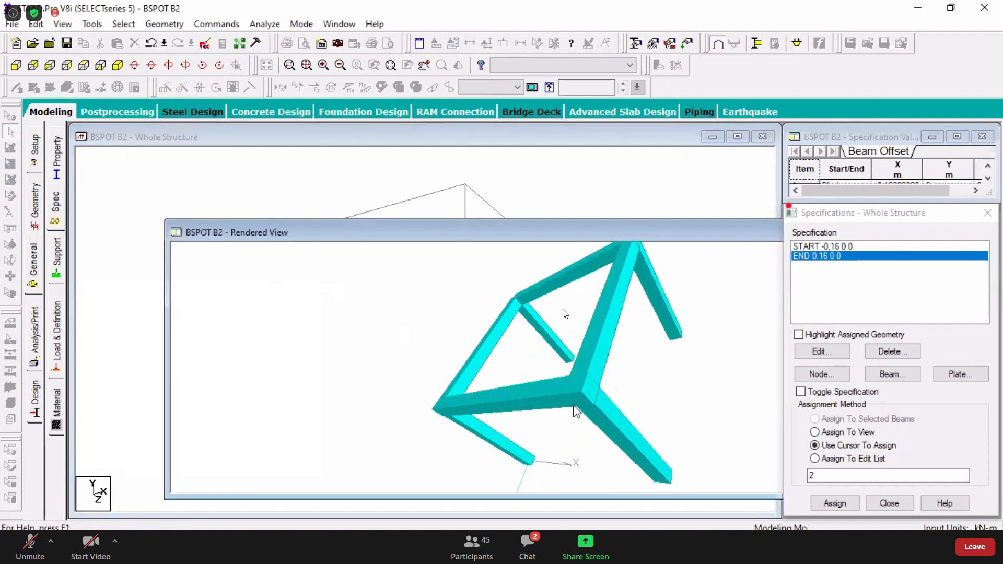
{"action": "scroll", "coordinate": [611, 407], "scroll_direction": "up", "scroll_amount": 3}
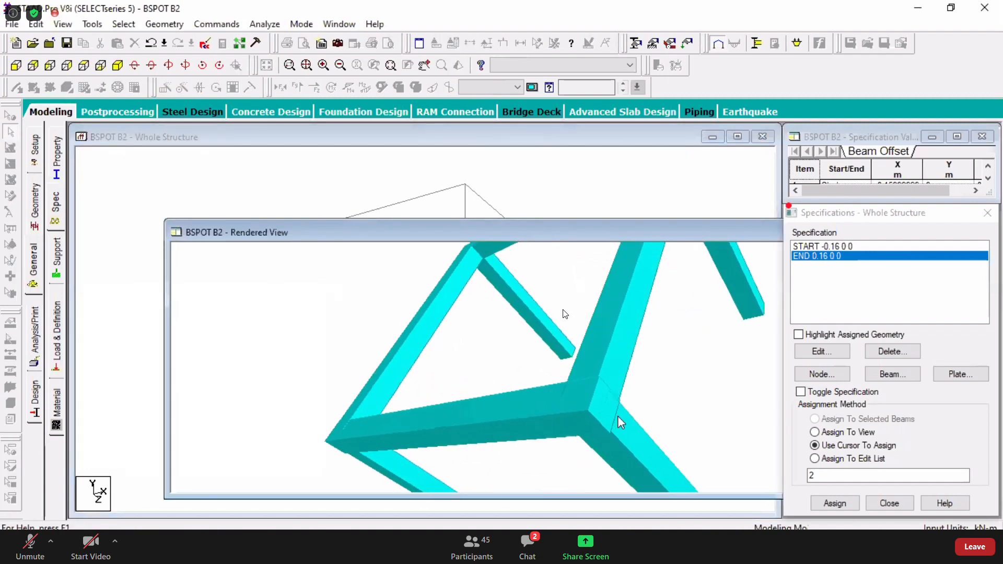
{"action": "left_click_drag", "start_coordinate": [705, 232], "coordinate": [630, 230]}
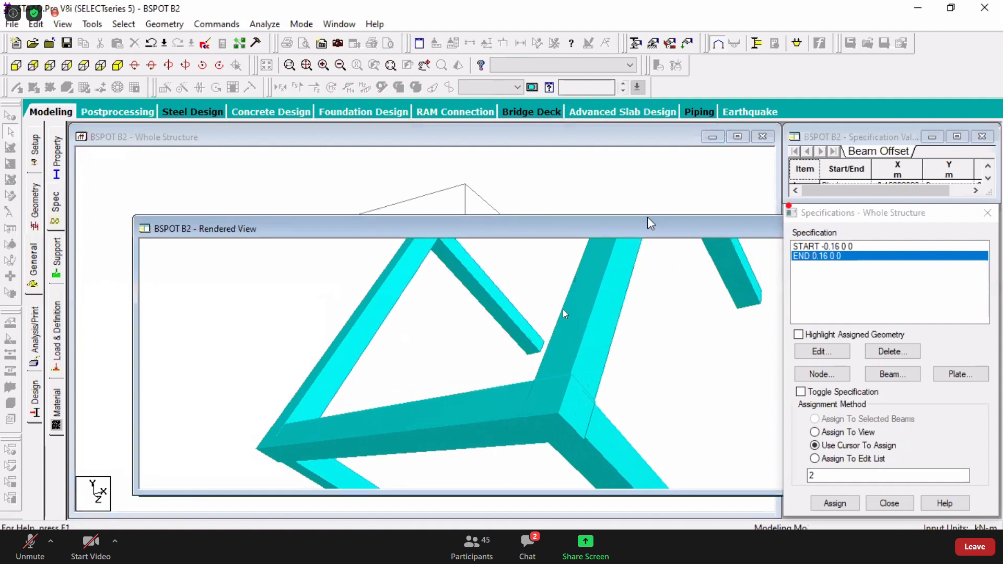
{"action": "left_click", "coordinate": [683, 226]}
{"action": "scroll", "coordinate": [594, 217], "scroll_direction": "down", "scroll_amount": 5}
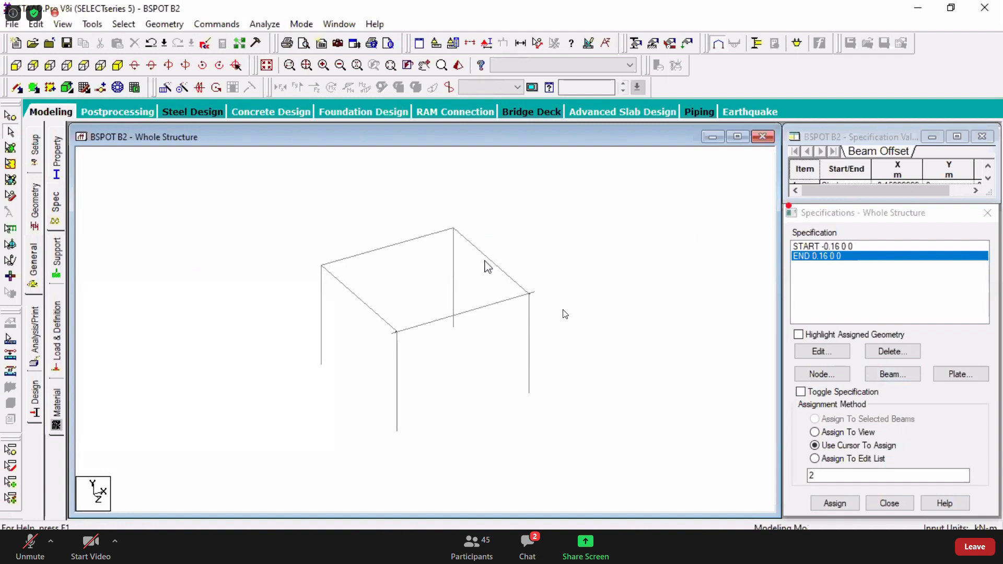
{"action": "scroll", "coordinate": [608, 362], "scroll_direction": "down", "scroll_amount": 2}
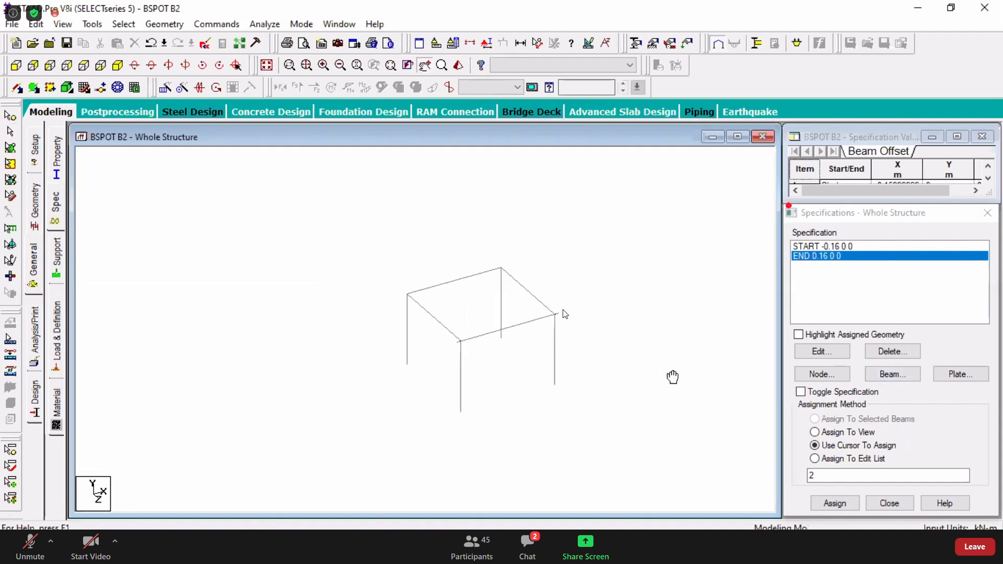
{"action": "scroll", "coordinate": [432, 340], "scroll_direction": "up", "scroll_amount": 3}
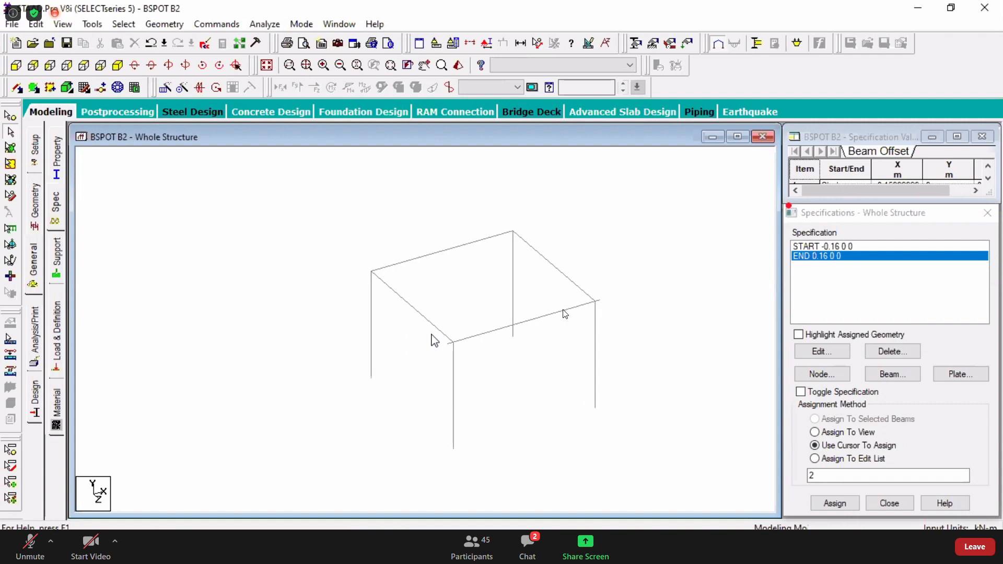
{"action": "left_click", "coordinate": [891, 374]}
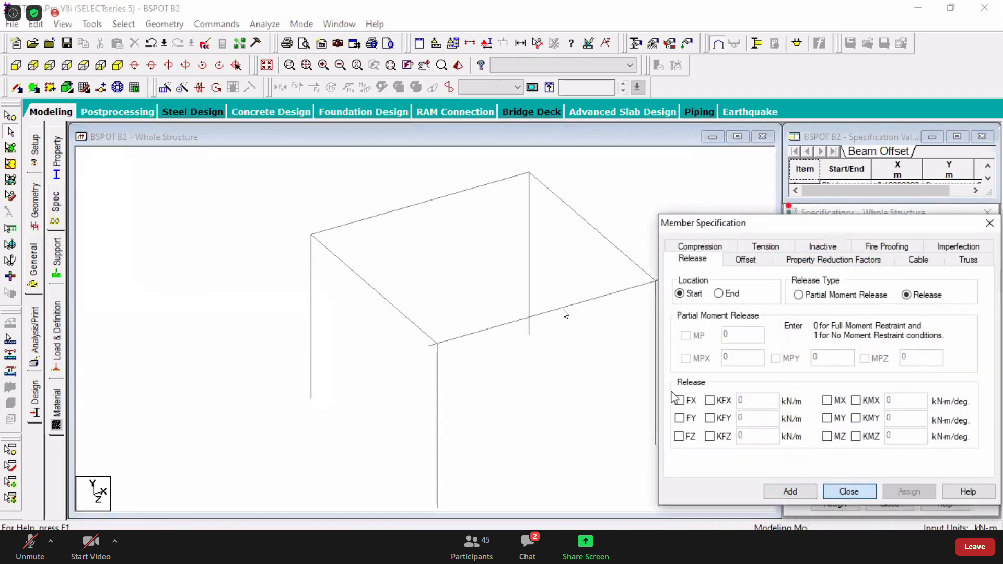
{"action": "left_click", "coordinate": [848, 491]}
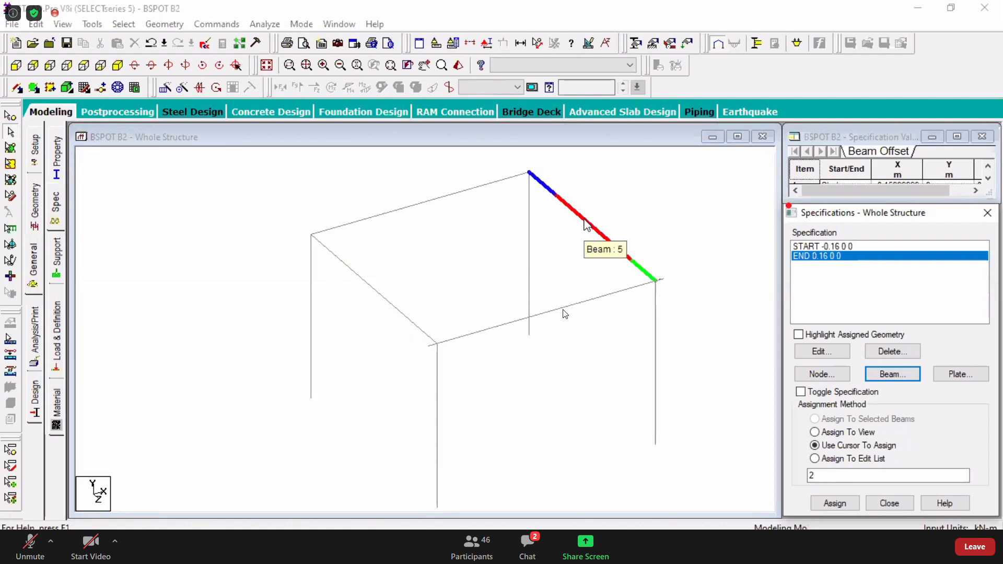
{"action": "left_click", "coordinate": [889, 377]}
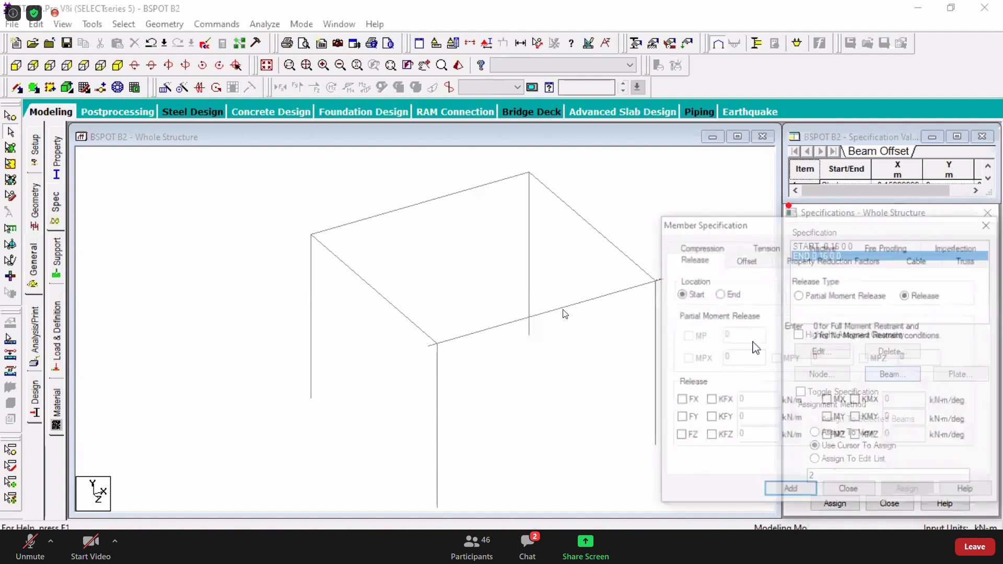
{"action": "left_click", "coordinate": [744, 259]}
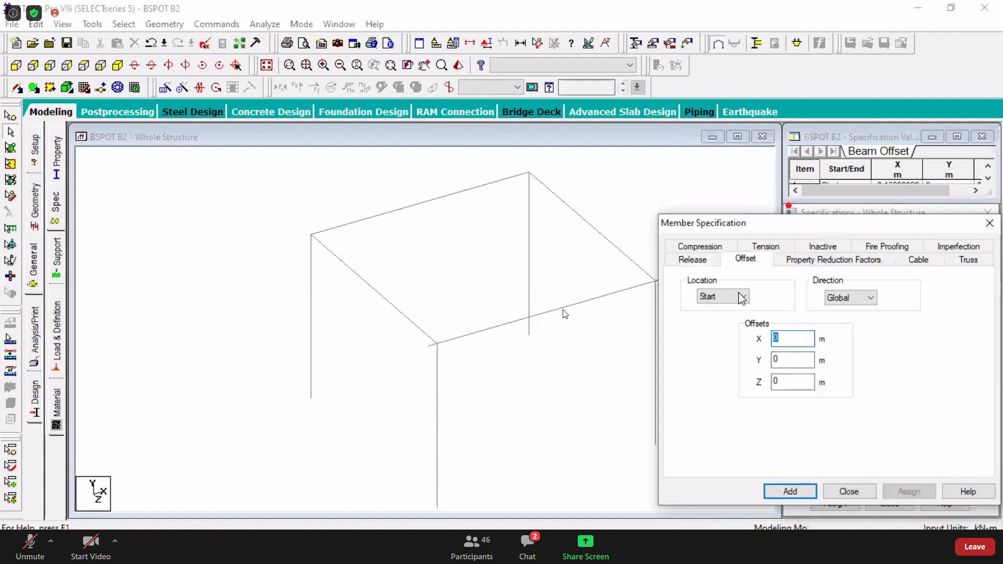
{"action": "left_click", "coordinate": [742, 296]}
{"action": "left_click", "coordinate": [723, 315]}
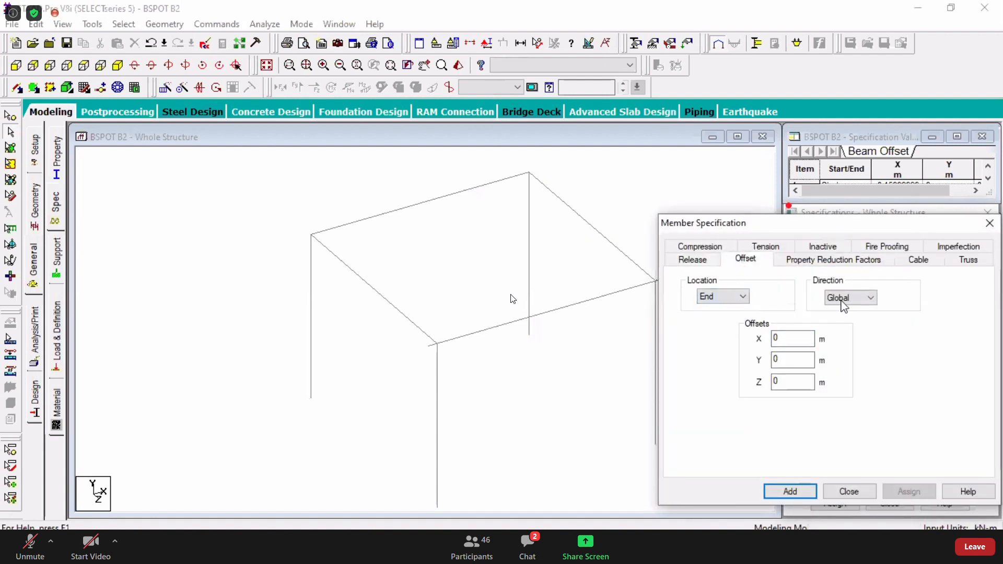
{"action": "left_click", "coordinate": [842, 297]}
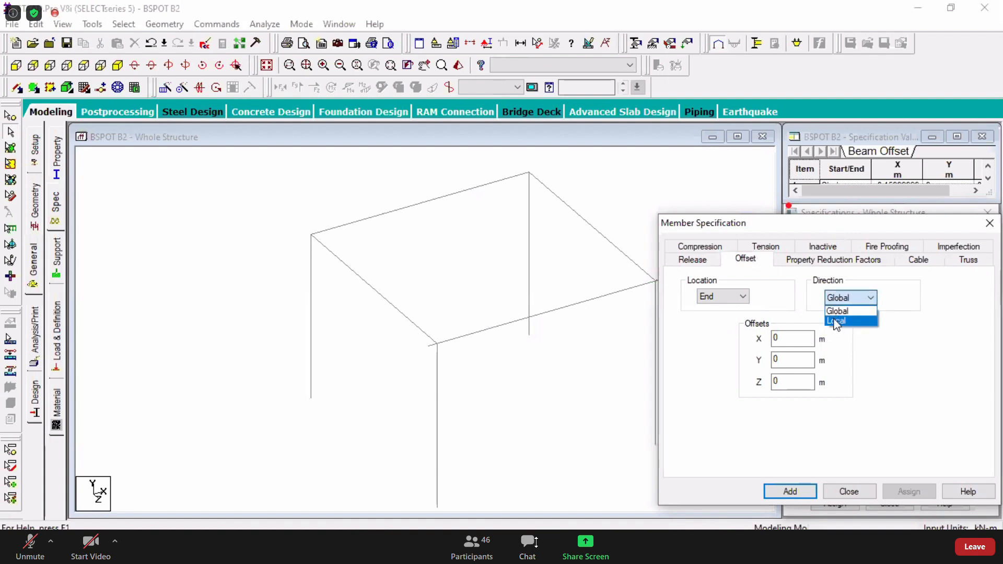
{"action": "left_click", "coordinate": [839, 312]}
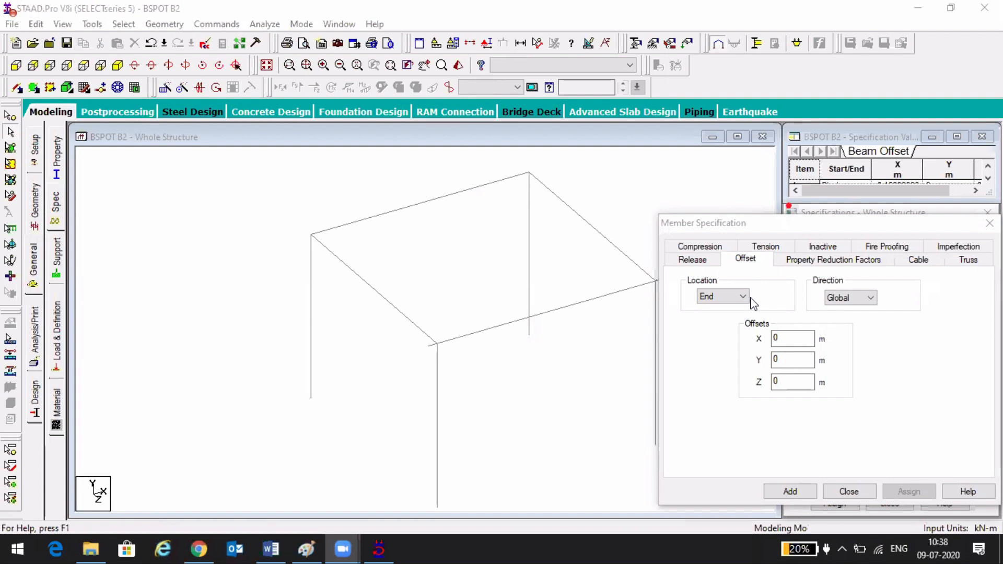
{"action": "left_click", "coordinate": [851, 298]}
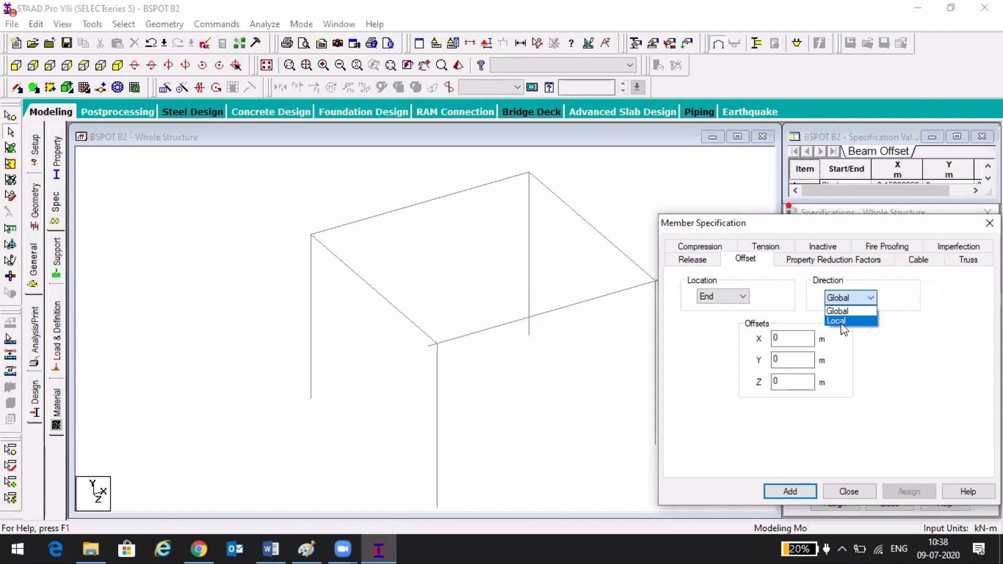
{"action": "left_click", "coordinate": [840, 322]}
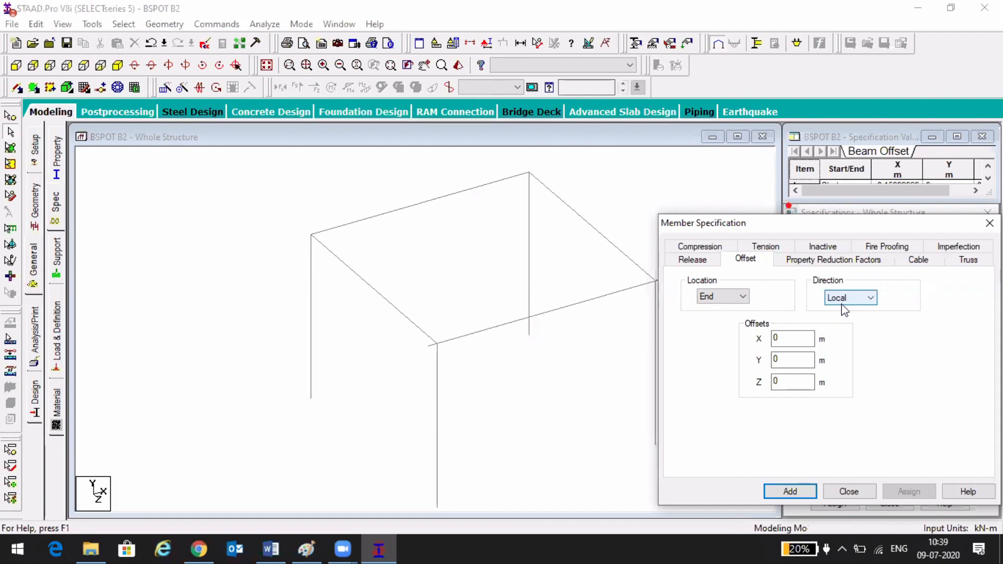
{"action": "left_click", "coordinate": [863, 180]}
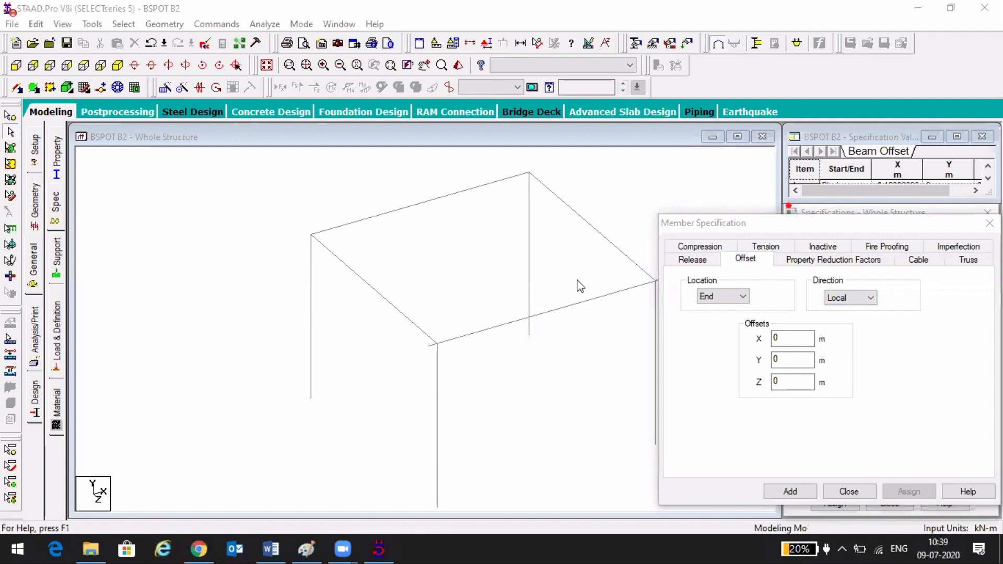
{"action": "left_click", "coordinate": [573, 381]}
{"action": "left_click", "coordinate": [988, 223]}
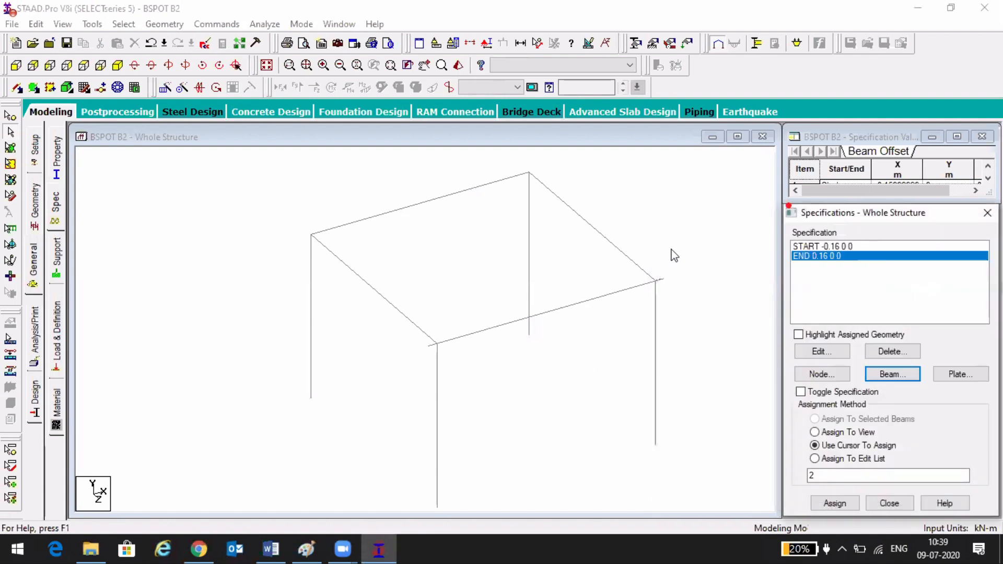
- Display the local axes on all beams and columns of the frame, declining the auto save
{"action": "left_click", "coordinate": [671, 253]}
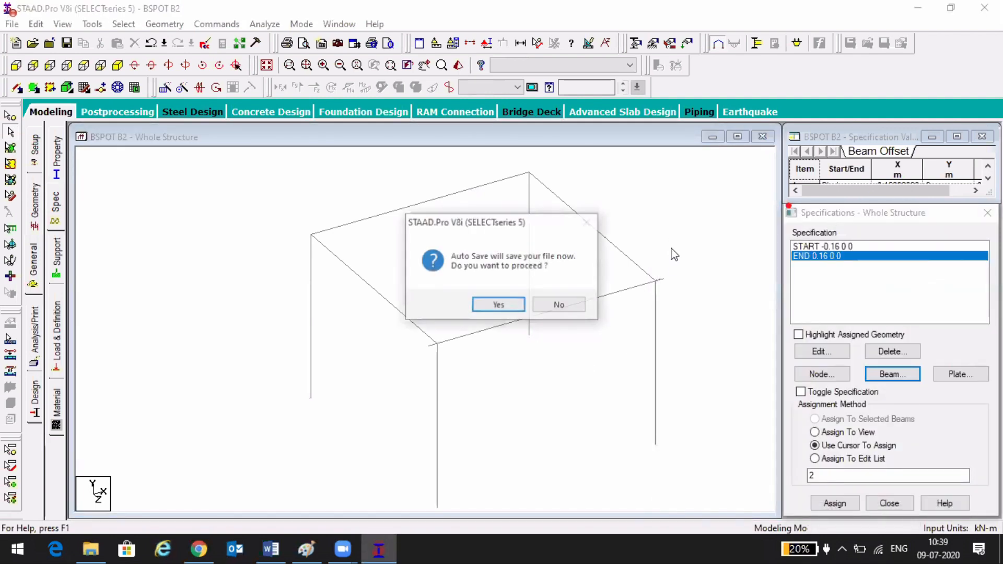
{"action": "key", "text": "Right"}
{"action": "key", "text": "Return"}
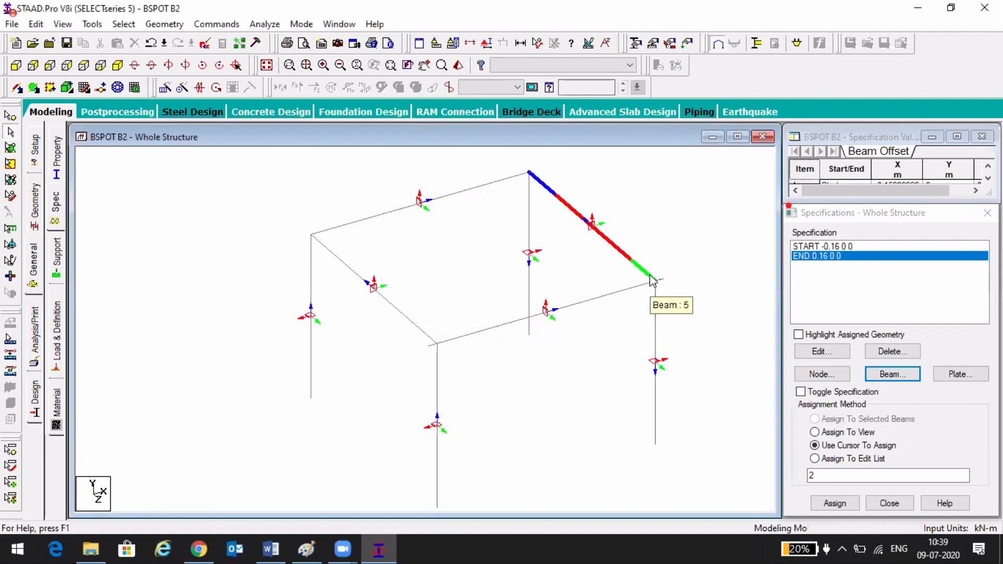
{"action": "scroll", "coordinate": [373, 295], "scroll_direction": "up", "scroll_amount": 3}
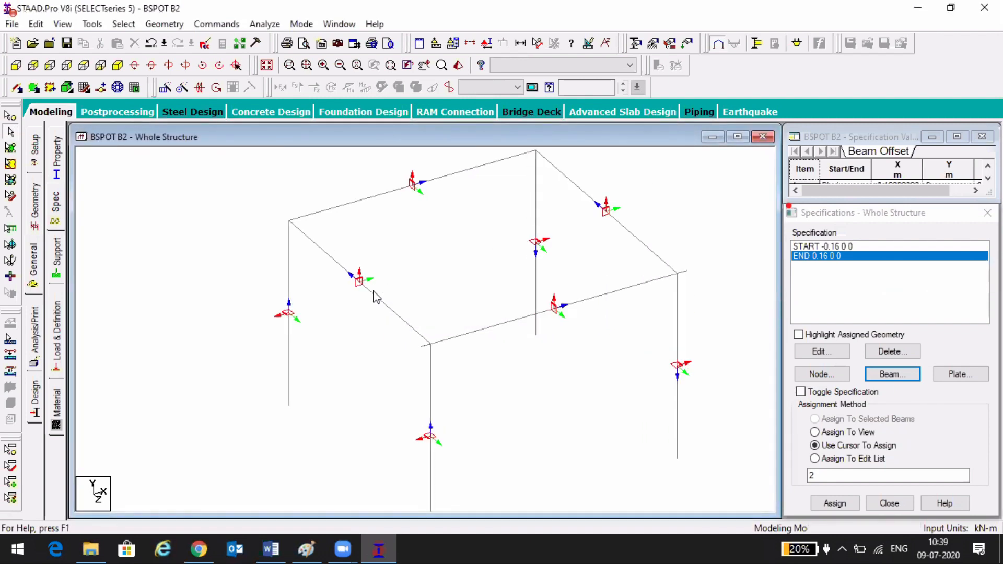
- Add a beam offset specification for the End location in the Local direction with X set to 0.13 m
{"action": "scroll", "coordinate": [336, 273], "scroll_direction": "up", "scroll_amount": 1}
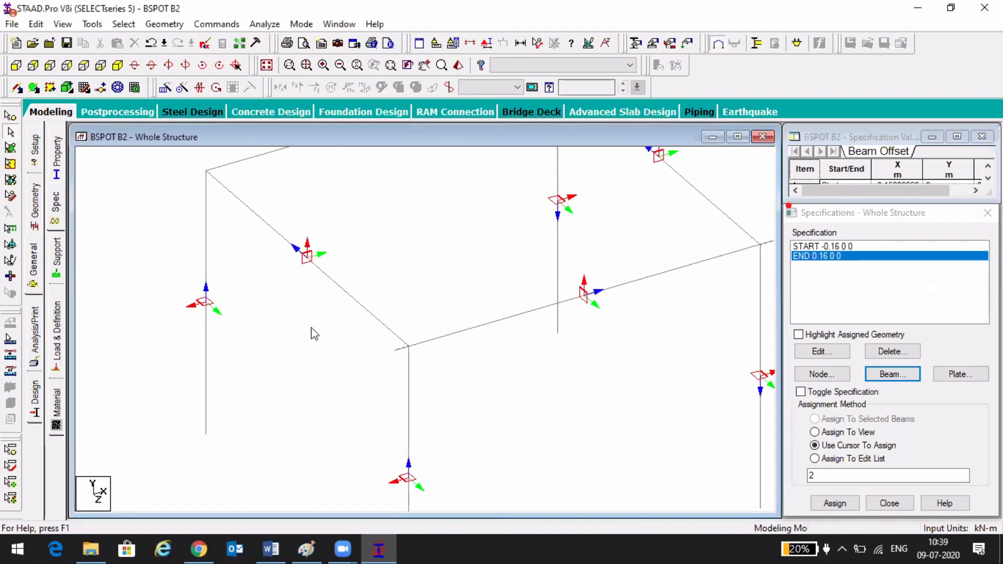
{"action": "middle_click_drag", "start_coordinate": [311, 328], "coordinate": [337, 343]}
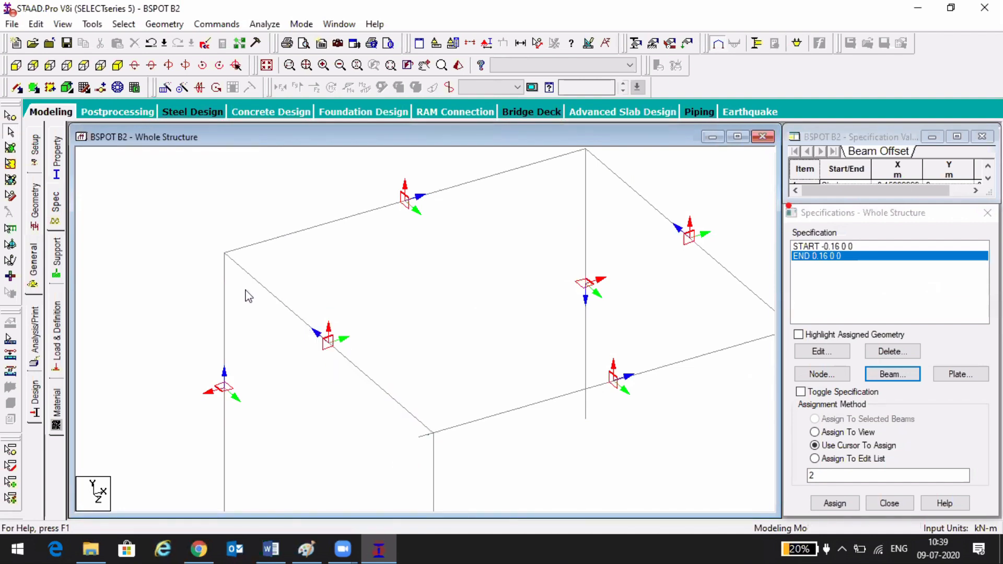
{"action": "scroll", "coordinate": [453, 314], "scroll_direction": "down", "scroll_amount": 2}
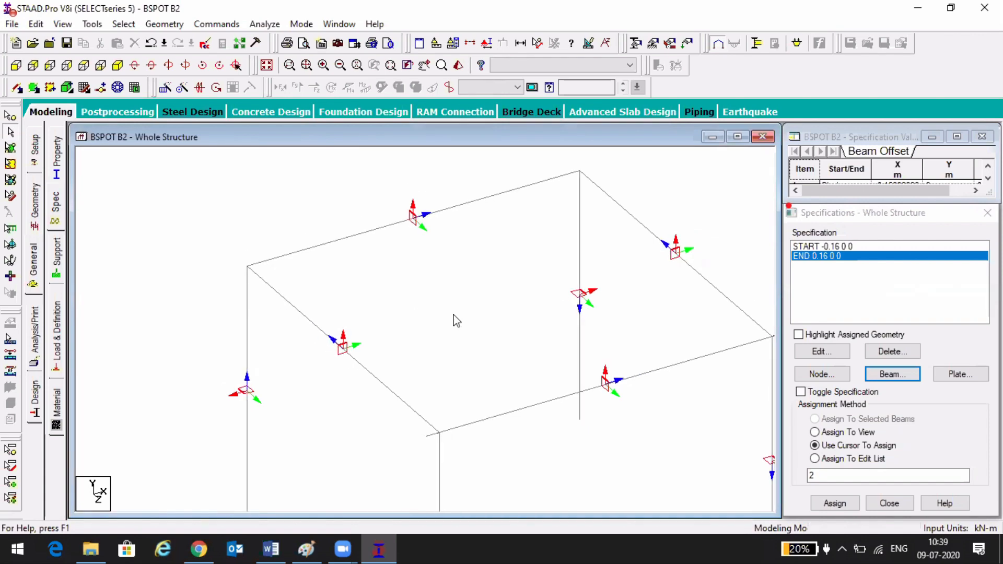
{"action": "middle_click_drag", "start_coordinate": [453, 320], "coordinate": [355, 302]}
{"action": "left_click", "coordinate": [892, 373]}
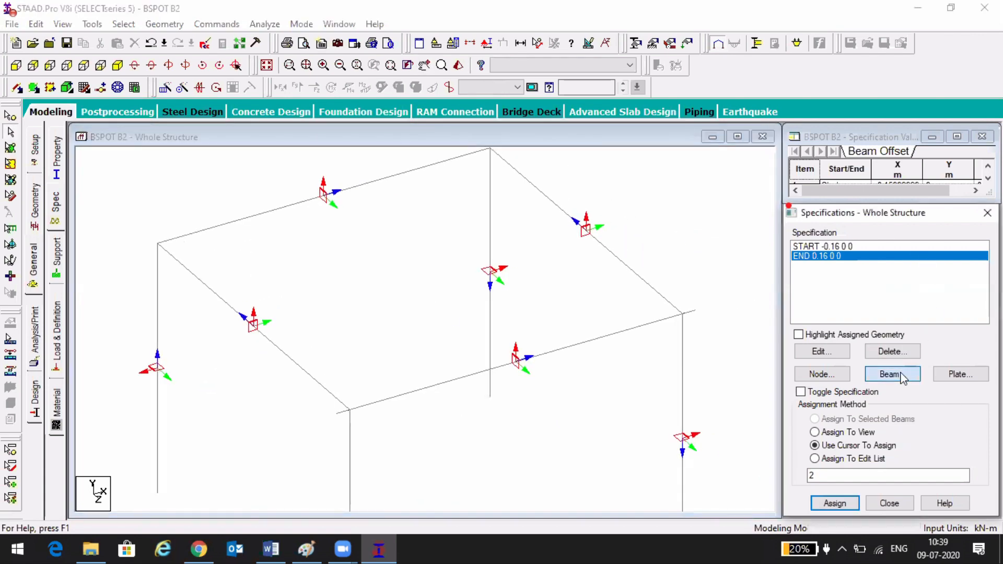
{"action": "left_click", "coordinate": [746, 260]}
{"action": "left_click", "coordinate": [739, 298]}
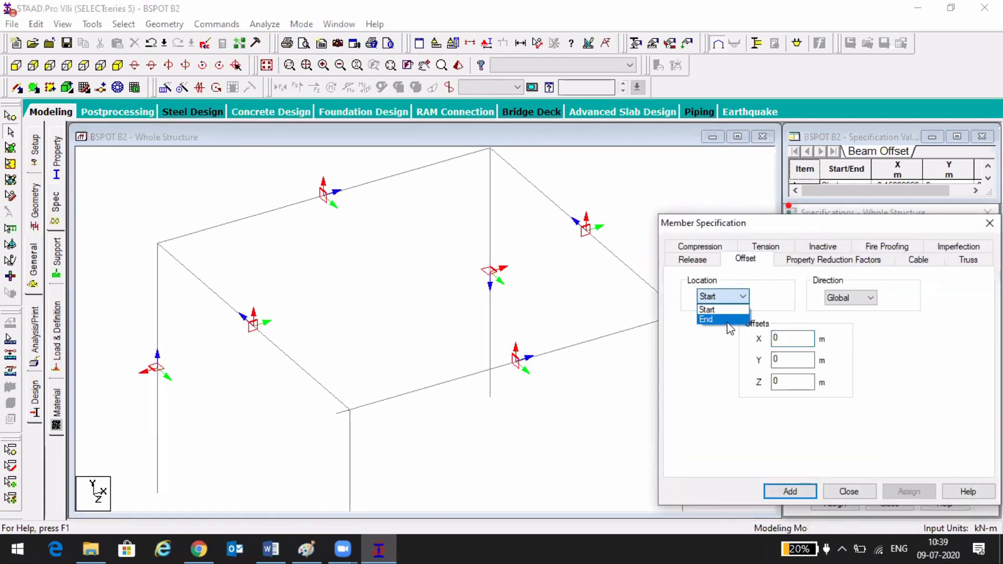
{"action": "left_click", "coordinate": [710, 320]}
{"action": "left_click", "coordinate": [835, 299]}
{"action": "left_click", "coordinate": [838, 321]}
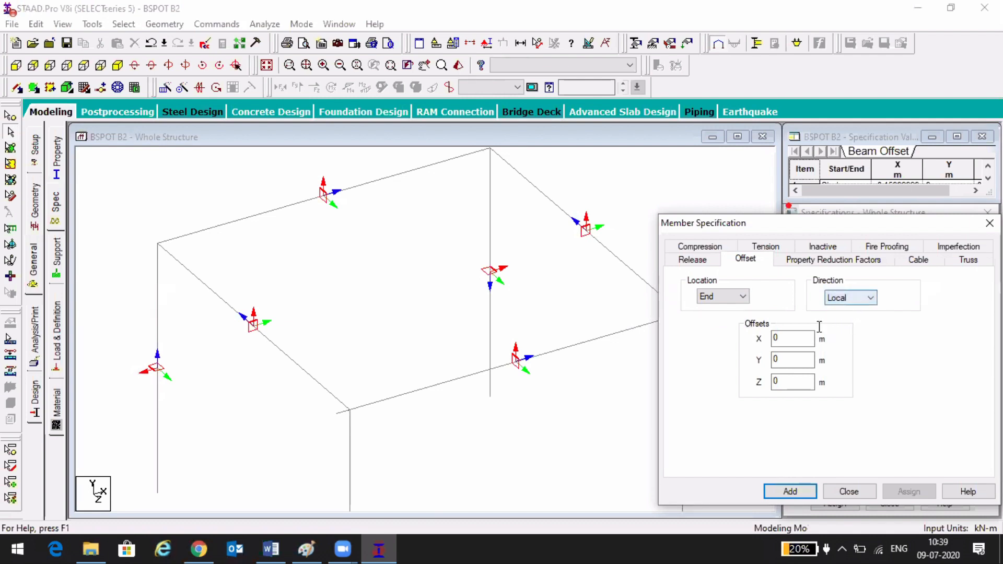
{"action": "double_click", "coordinate": [787, 338]}
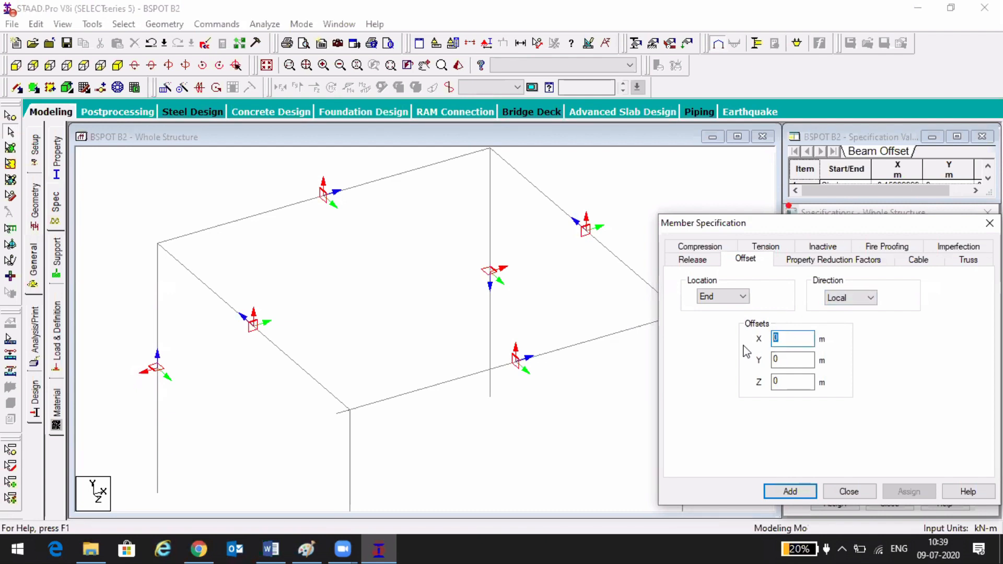
{"action": "type", "text": "."}
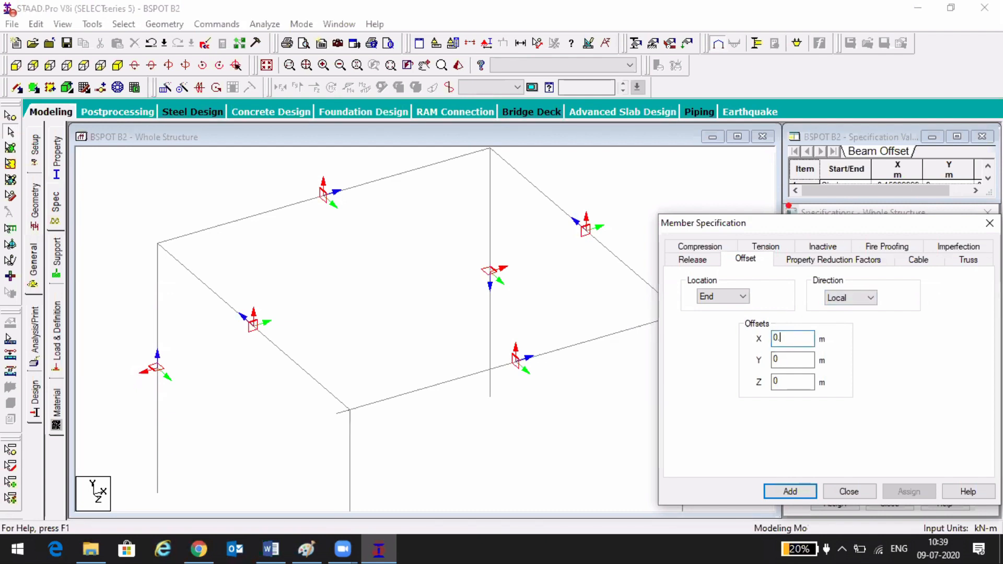
{"action": "type", "text": "13"}
{"action": "left_click", "coordinate": [790, 491]}
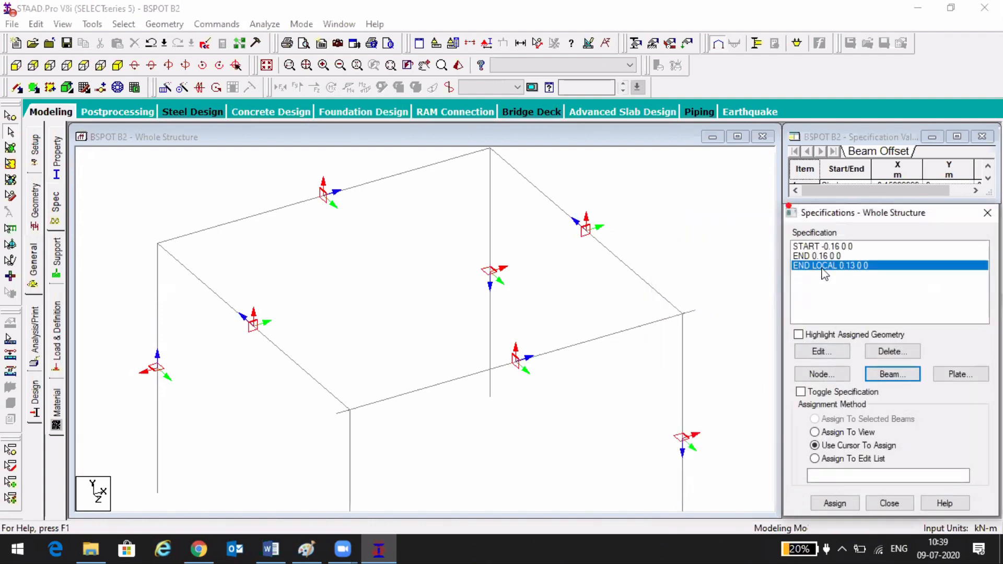
- Assign the END LOCAL 0.13 offset specification to the two side beams and clear the selection
{"action": "left_click", "coordinate": [298, 366]}
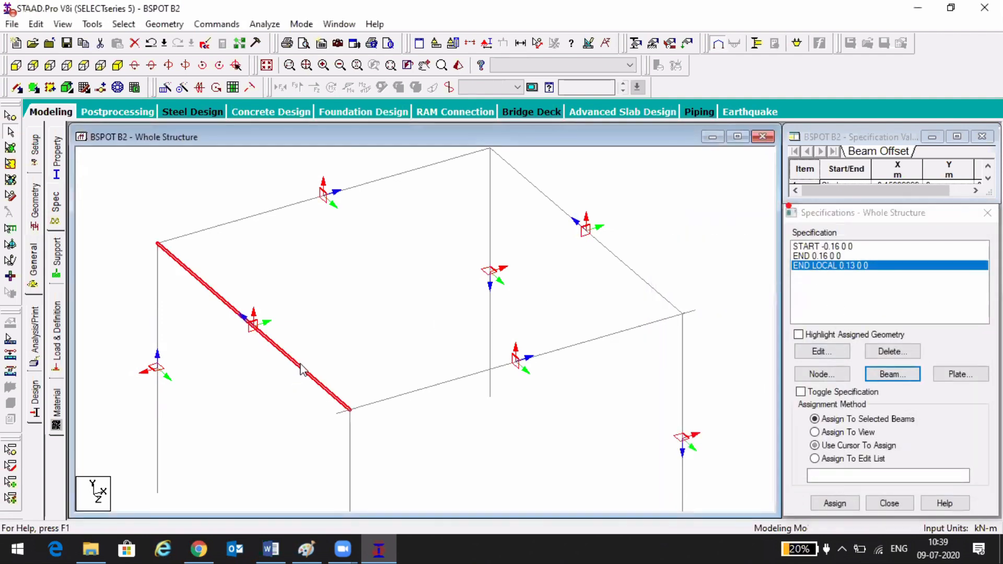
{"action": "left_click", "coordinate": [616, 258], "text": "ctrl"}
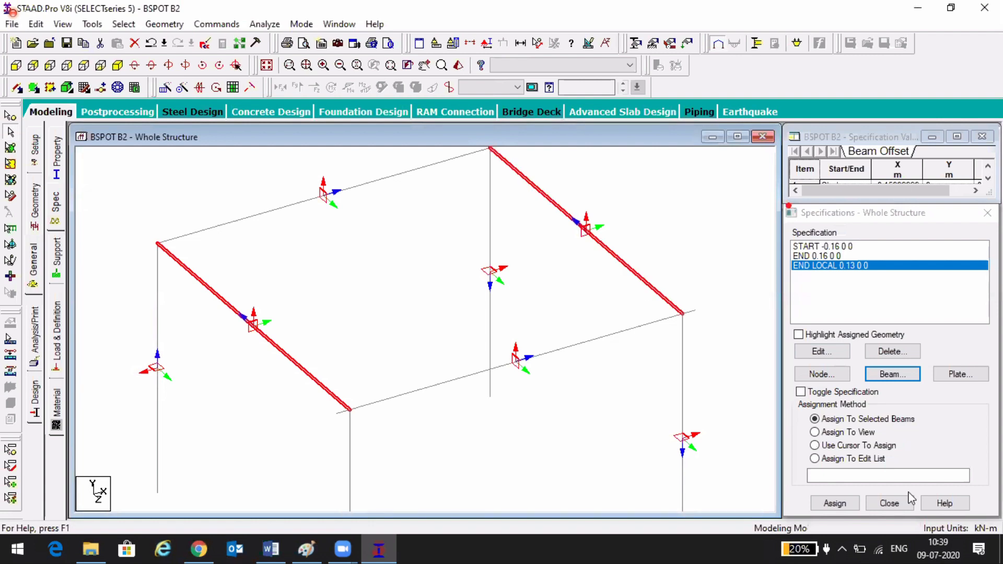
{"action": "left_click", "coordinate": [873, 431]}
{"action": "left_click", "coordinate": [876, 421]}
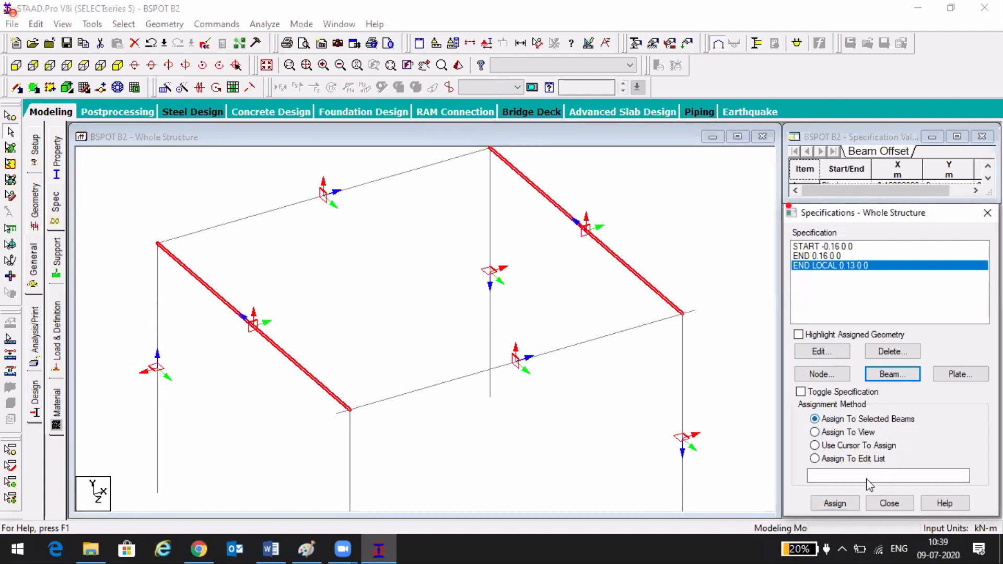
{"action": "left_click", "coordinate": [835, 503]}
{"action": "left_click", "coordinate": [904, 399]}
{"action": "scroll", "coordinate": [518, 364], "scroll_direction": "down", "scroll_amount": 1}
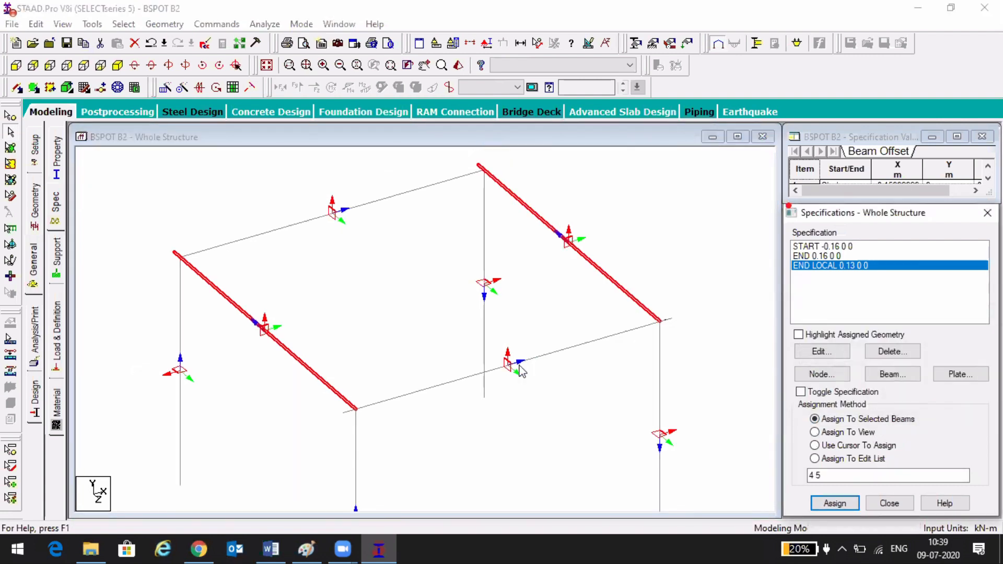
{"action": "middle_click_drag", "start_coordinate": [493, 351], "coordinate": [527, 455]}
{"action": "left_click", "coordinate": [610, 255]}
{"action": "left_click", "coordinate": [611, 258]}
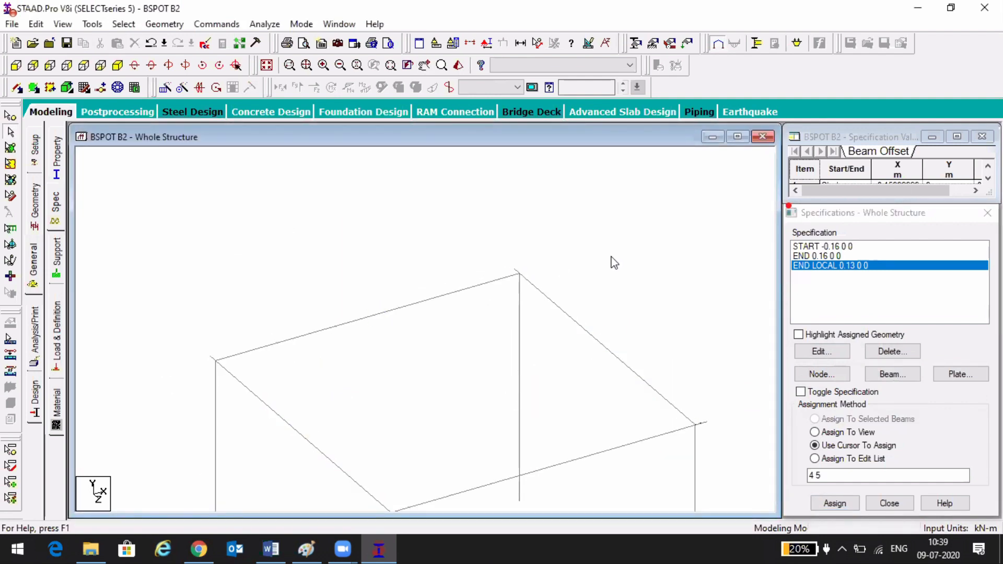
- Inspect the side beams' joints with the columns in the 3D rendered view after the local 0.13 m end offset, and close the view
{"action": "left_click", "coordinate": [458, 65]}
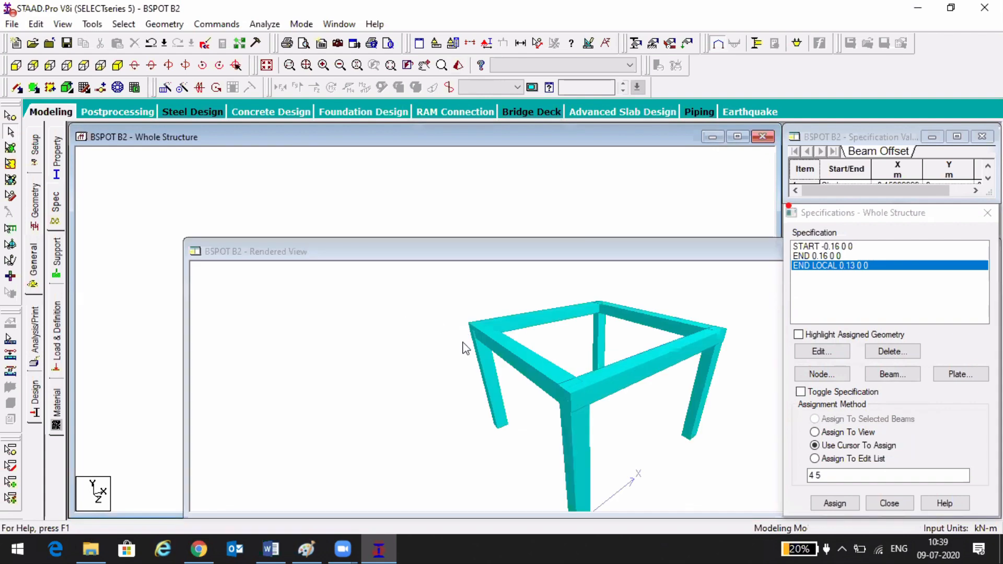
{"action": "left_click_drag", "start_coordinate": [464, 348], "coordinate": [538, 398]}
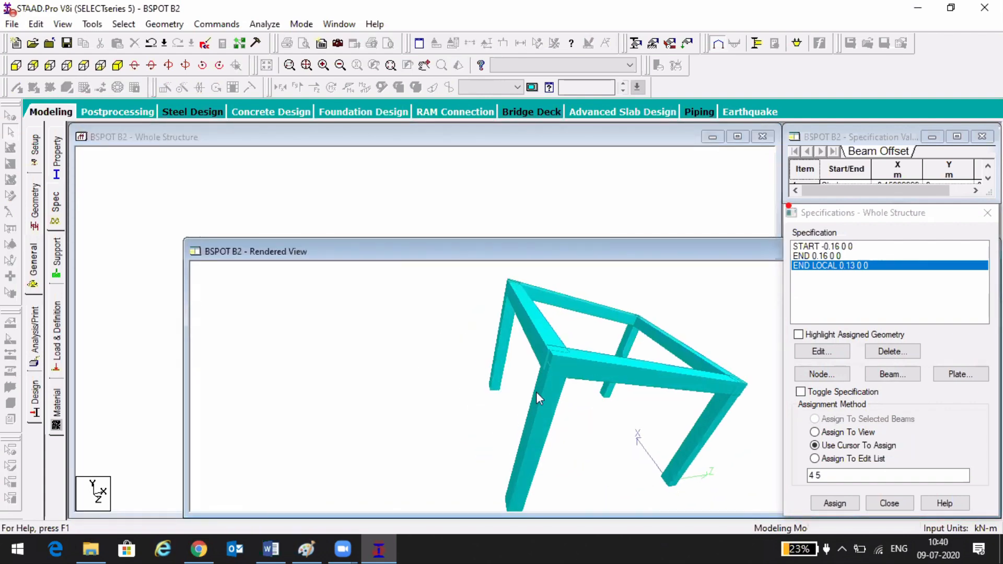
{"action": "scroll", "coordinate": [590, 375], "scroll_direction": "up", "scroll_amount": 5}
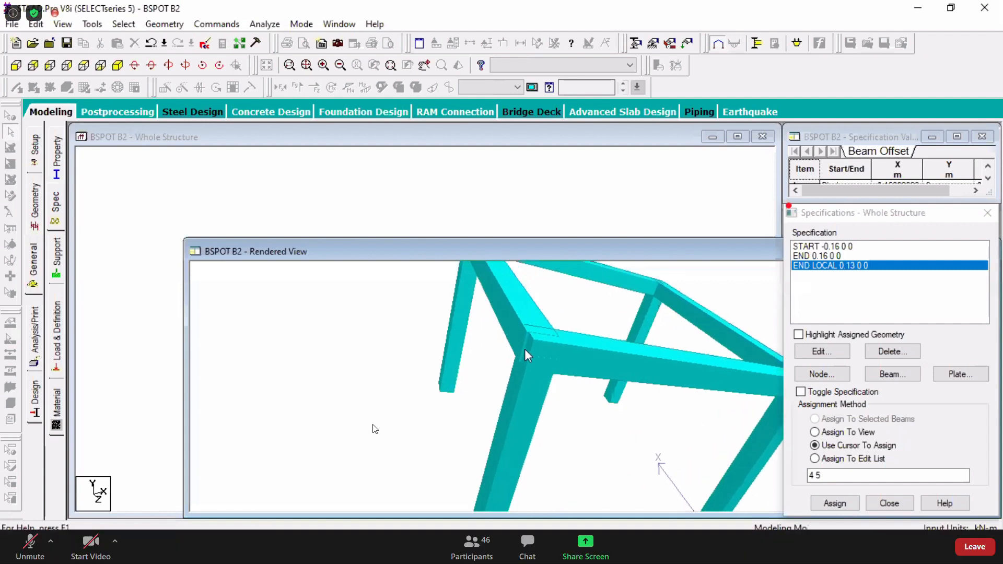
{"action": "left_click_drag", "start_coordinate": [506, 346], "coordinate": [516, 411]}
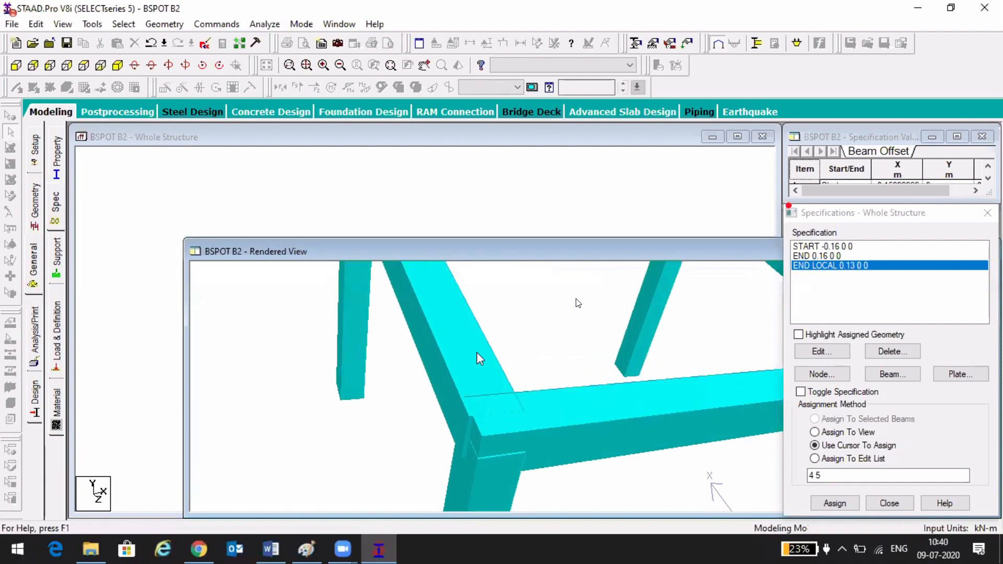
{"action": "scroll", "coordinate": [470, 431], "scroll_direction": "up", "scroll_amount": 2}
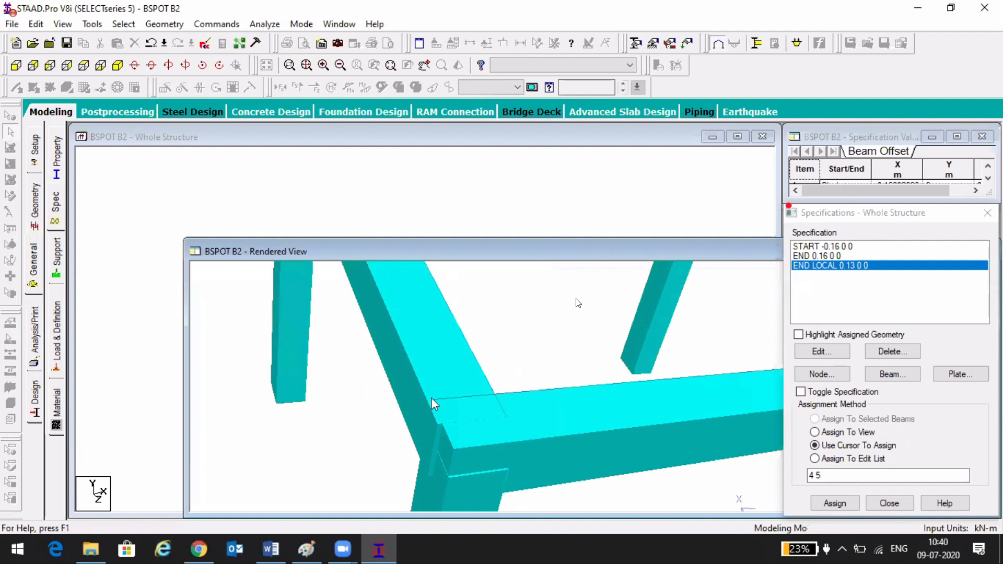
{"action": "scroll", "coordinate": [432, 346], "scroll_direction": "down", "scroll_amount": 4}
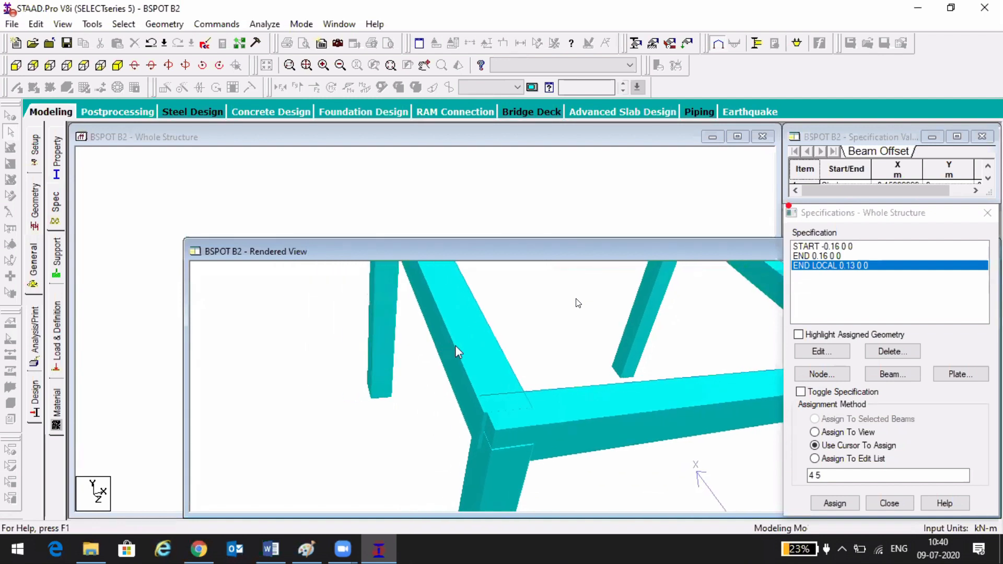
{"action": "scroll", "coordinate": [457, 347], "scroll_direction": "down", "scroll_amount": 2}
{"action": "left_click_drag", "start_coordinate": [441, 343], "coordinate": [315, 285]}
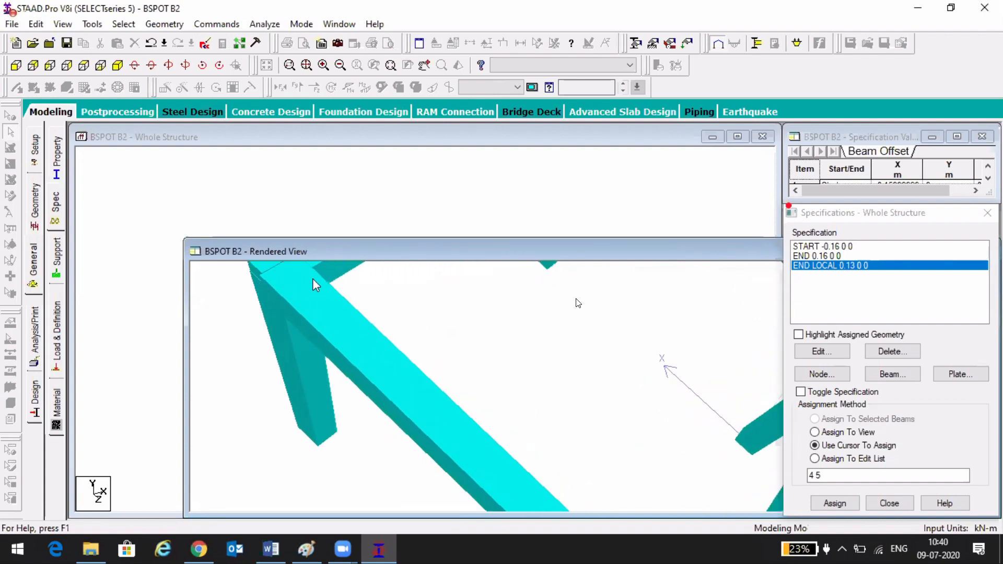
{"action": "left_click_drag", "start_coordinate": [648, 249], "coordinate": [527, 227]}
{"action": "left_click", "coordinate": [705, 224]}
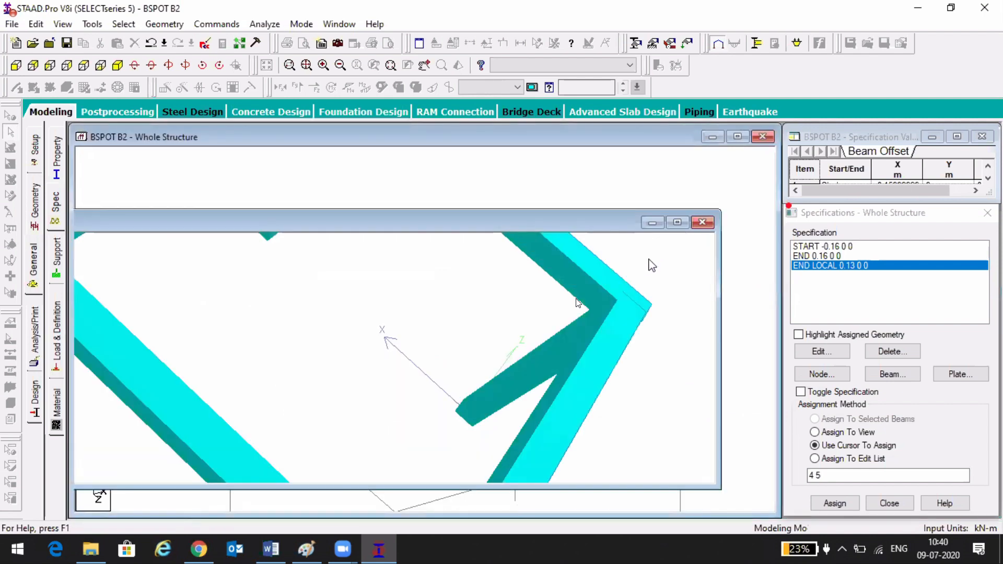
{"action": "middle_click_drag", "start_coordinate": [620, 390], "coordinate": [567, 253]}
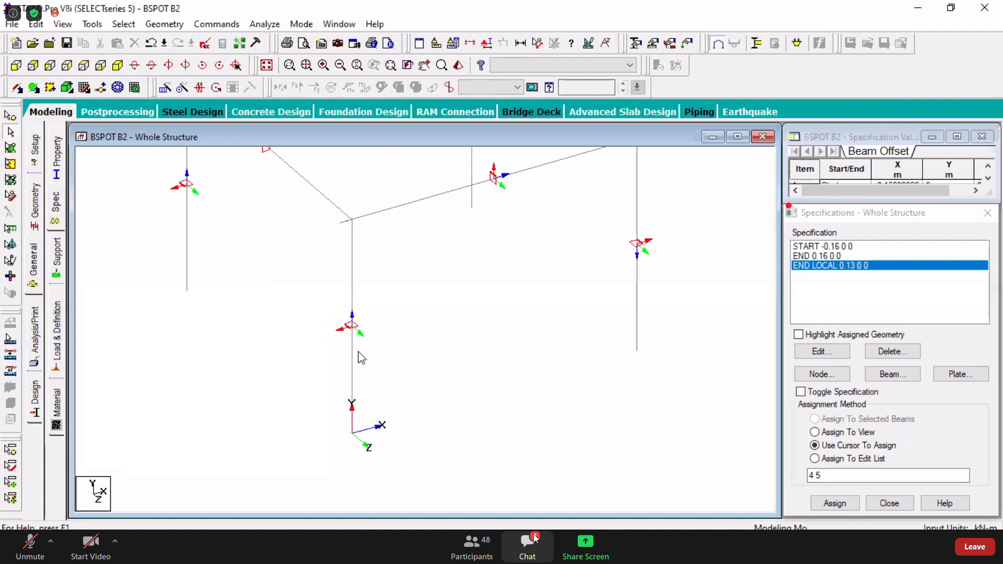
{"action": "middle_click_drag", "start_coordinate": [288, 246], "coordinate": [389, 459]}
{"action": "scroll", "coordinate": [340, 329], "scroll_direction": "up", "scroll_amount": 3}
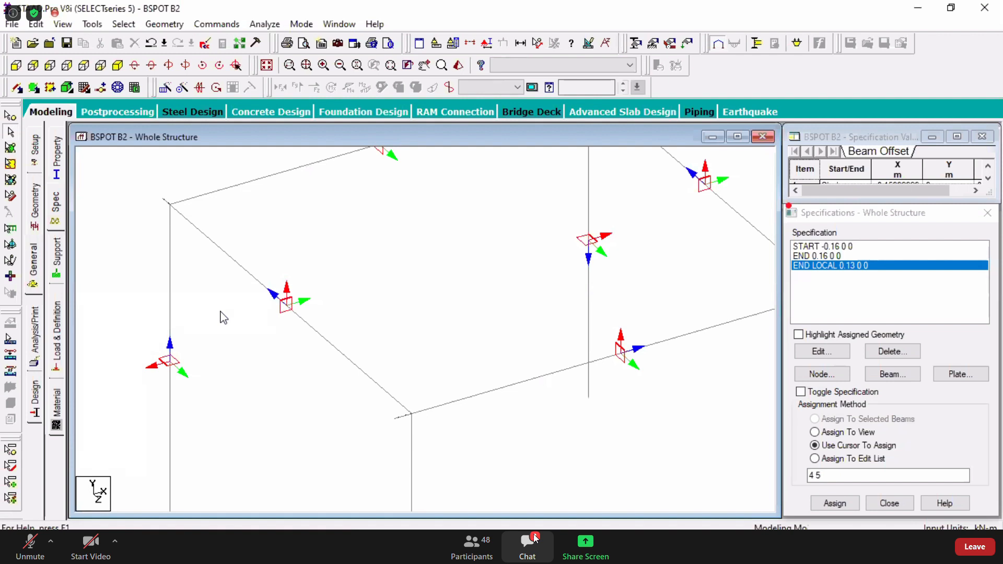
{"action": "scroll", "coordinate": [461, 239], "scroll_direction": "down", "scroll_amount": 3}
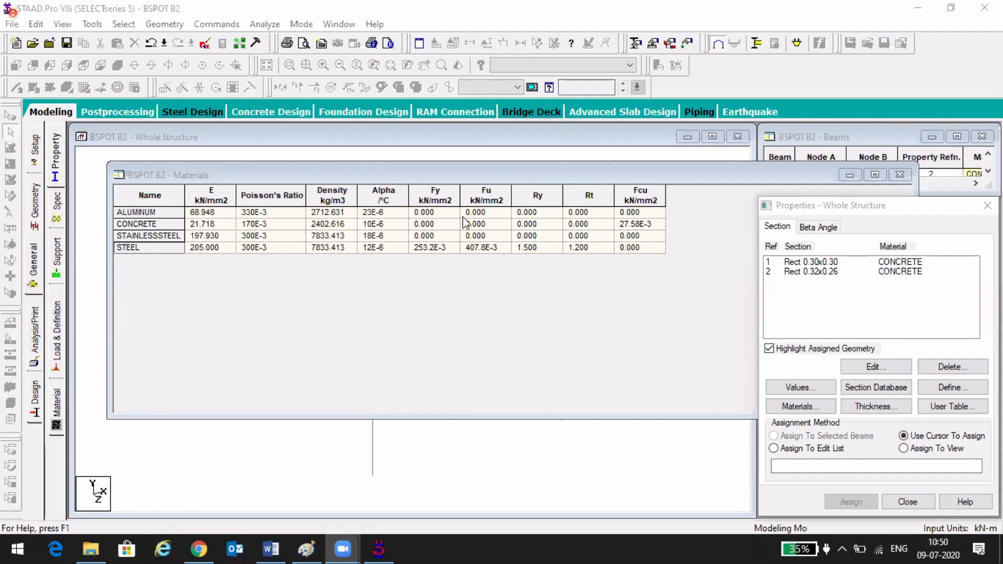
- Close the floating materials table and show the material assignments on the whole structure
{"action": "left_click_drag", "start_coordinate": [524, 176], "coordinate": [346, 155]}
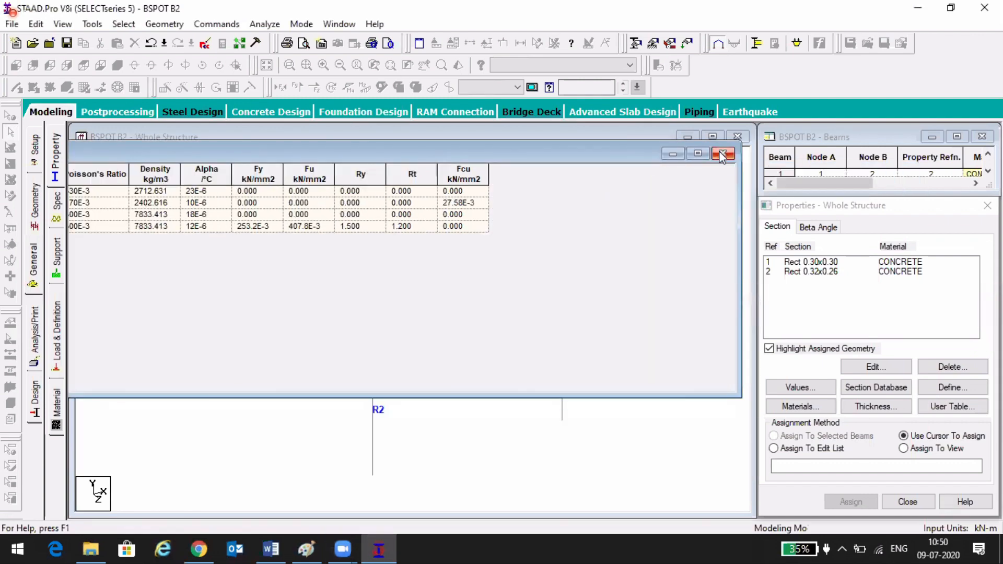
{"action": "left_click", "coordinate": [723, 154]}
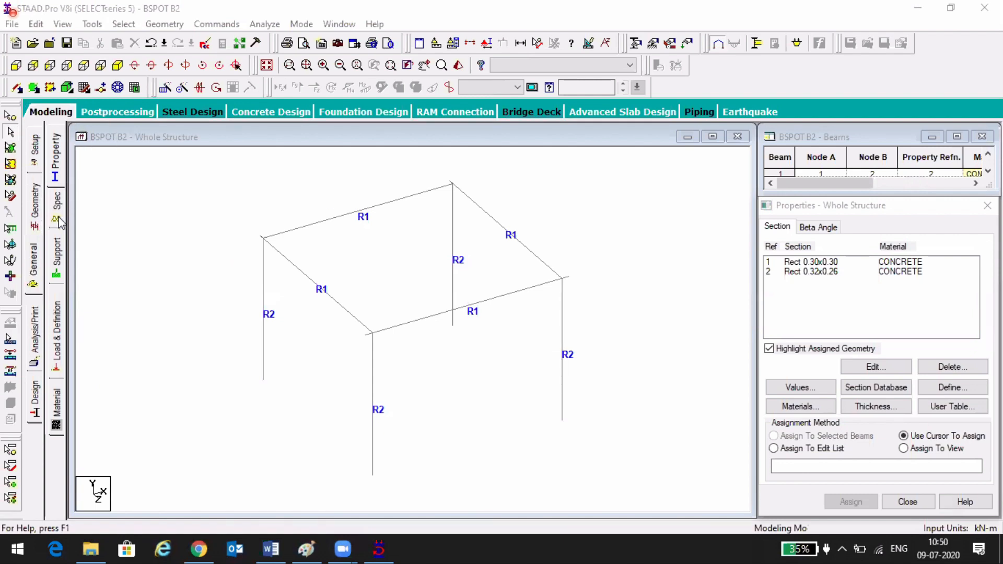
{"action": "left_click", "coordinate": [57, 412]}
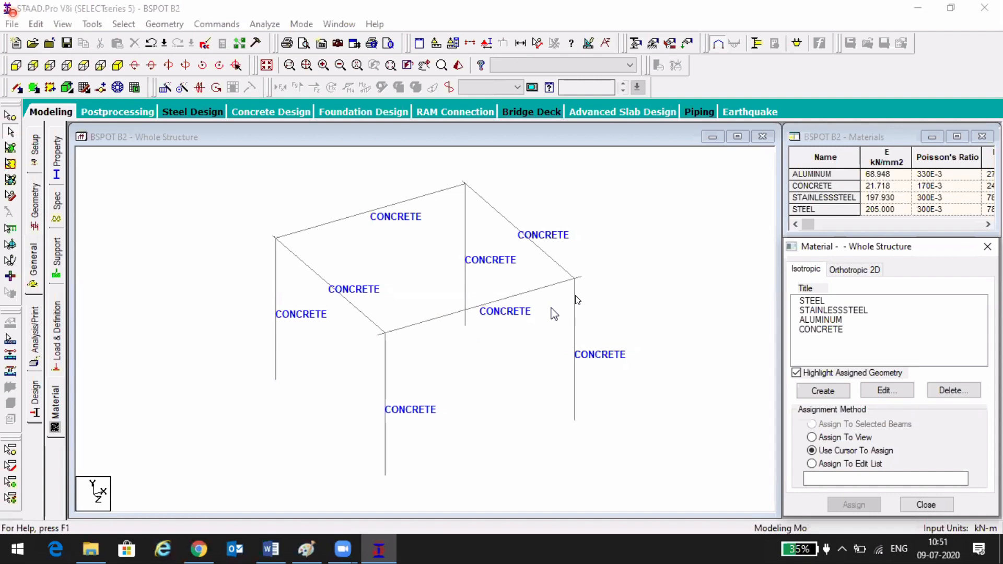
- Enlarge the Materials table to review all its material property columns, and return it to a compact size above the material list
{"action": "left_click", "coordinate": [871, 137]}
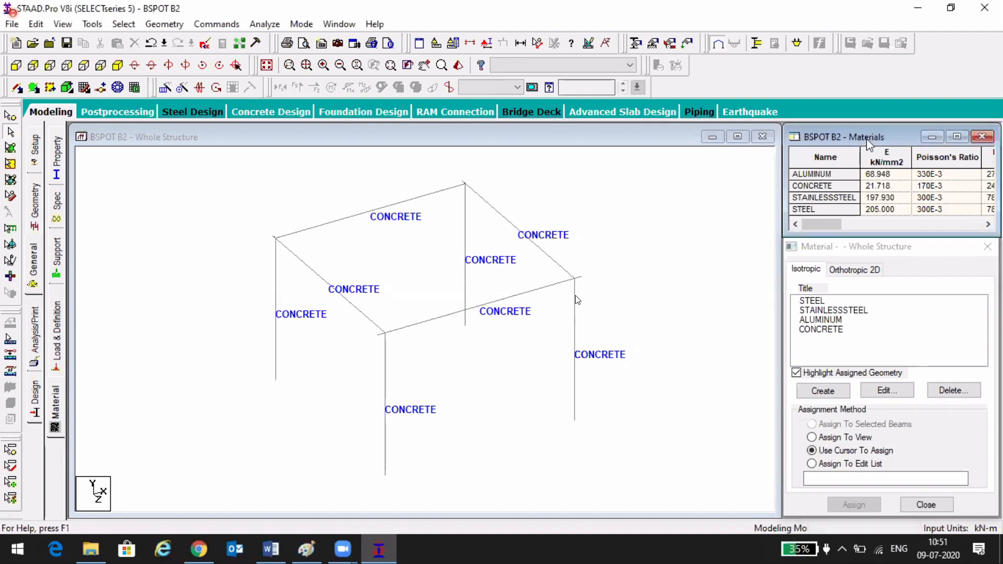
{"action": "left_click_drag", "start_coordinate": [871, 137], "coordinate": [393, 194]}
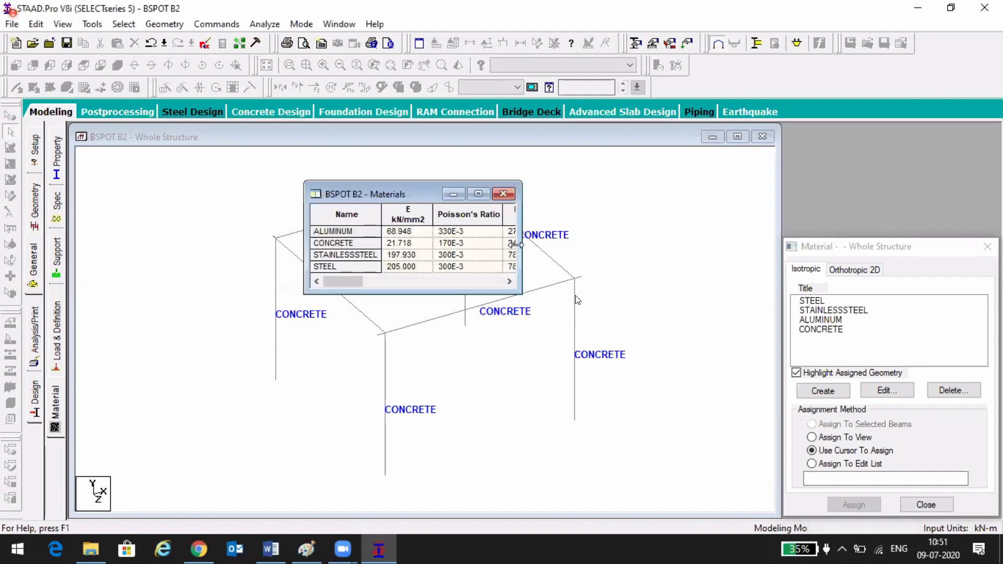
{"action": "left_click_drag", "start_coordinate": [516, 244], "coordinate": [859, 243]}
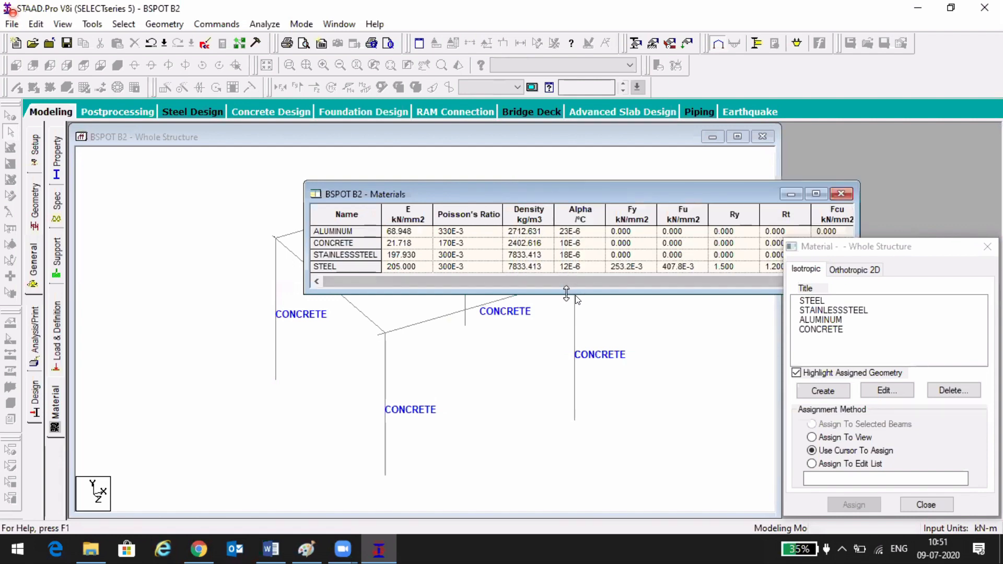
{"action": "left_click_drag", "start_coordinate": [570, 391], "coordinate": [571, 400]}
{"action": "left_click_drag", "start_coordinate": [586, 193], "coordinate": [366, 201]}
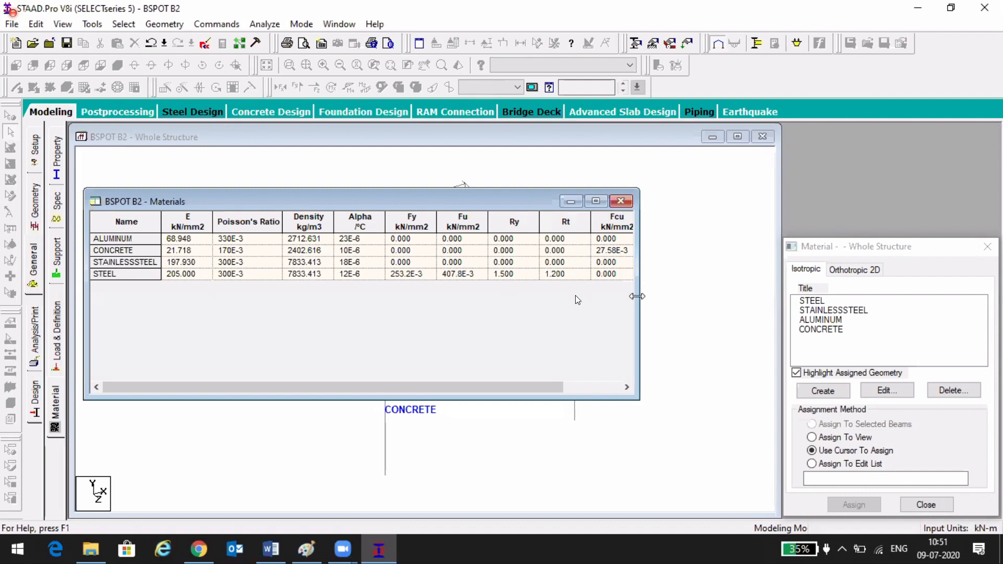
{"action": "left_click_drag", "start_coordinate": [636, 296], "coordinate": [285, 297]}
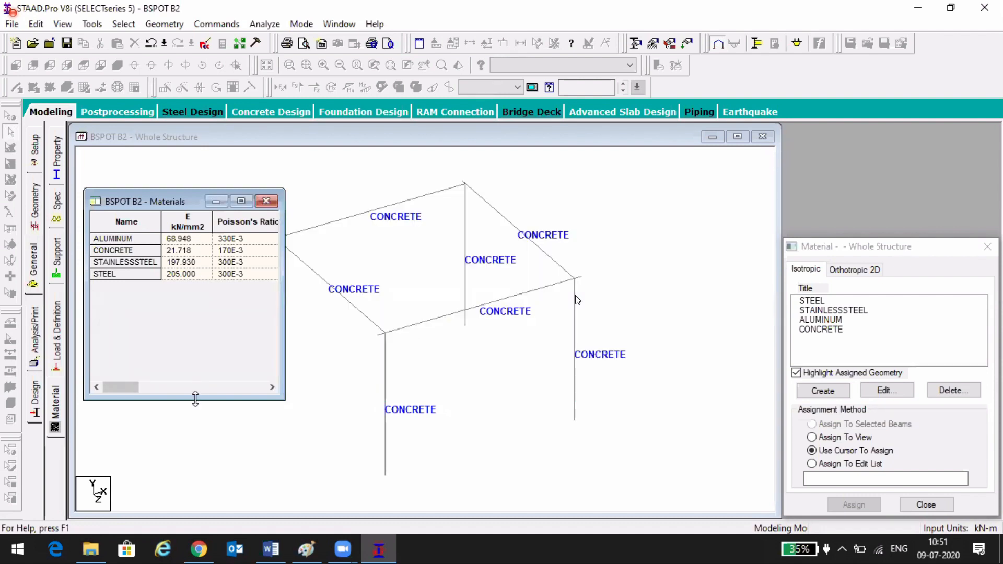
{"action": "left_click_drag", "start_coordinate": [197, 399], "coordinate": [196, 346]}
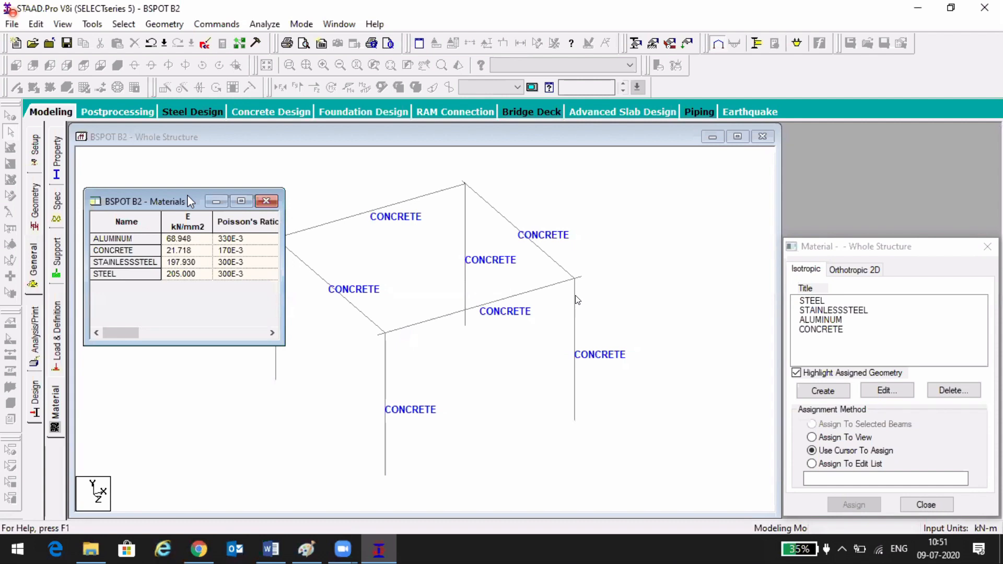
{"action": "left_click_drag", "start_coordinate": [189, 201], "coordinate": [892, 136]}
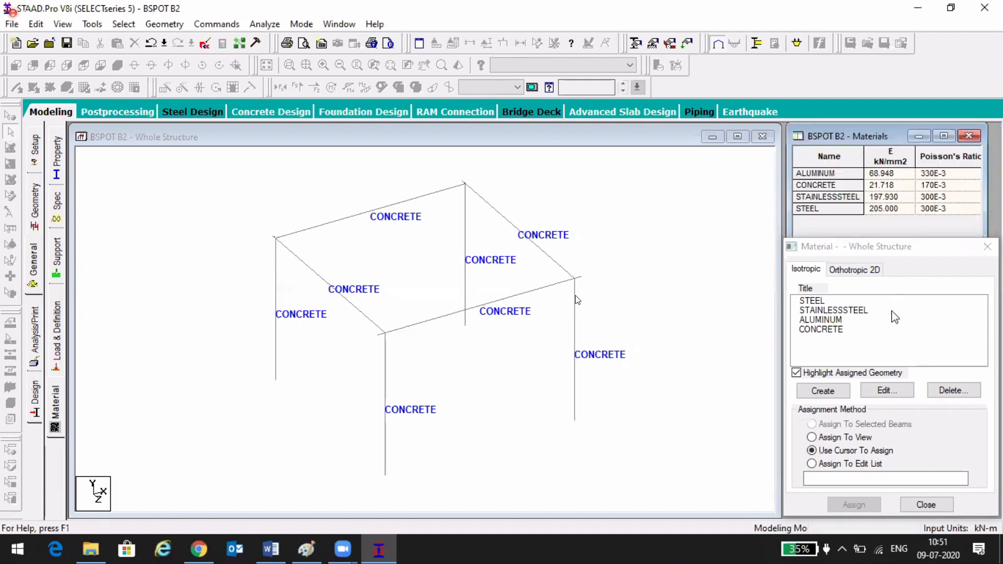
- Check the orthotropic 2D material list and return to the isotropic materials
{"action": "left_click", "coordinate": [575, 298]}
{"action": "left_click", "coordinate": [850, 269]}
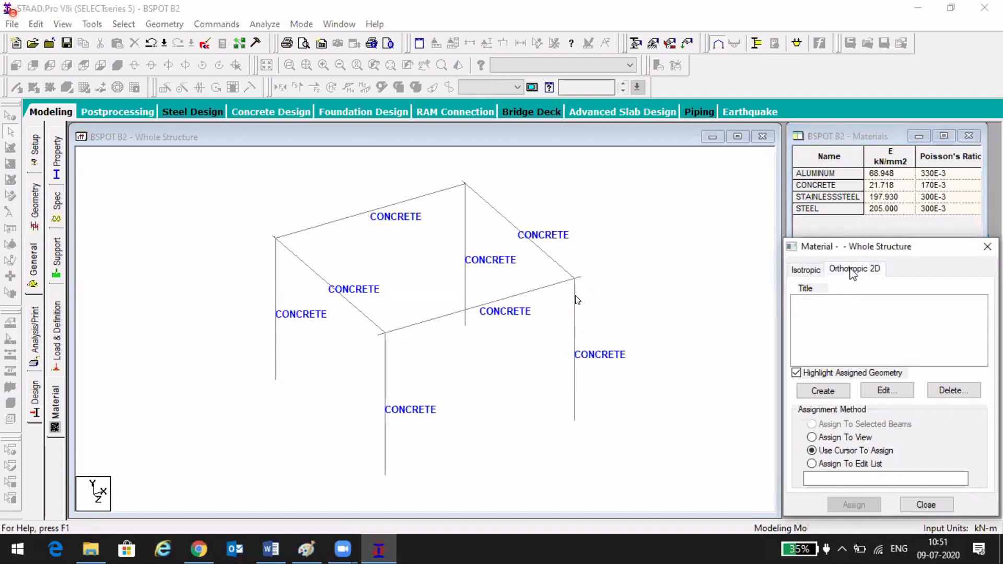
{"action": "left_click", "coordinate": [815, 271]}
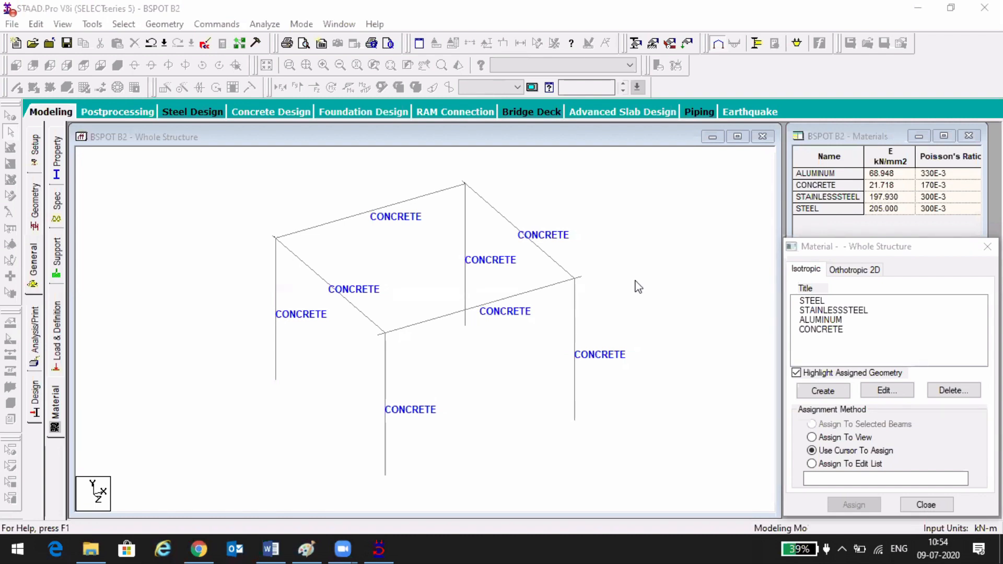
- Open the isotropic CONCRETE material for editing and set its compressive strength to 25000 kN/m2
{"action": "left_click", "coordinate": [830, 331]}
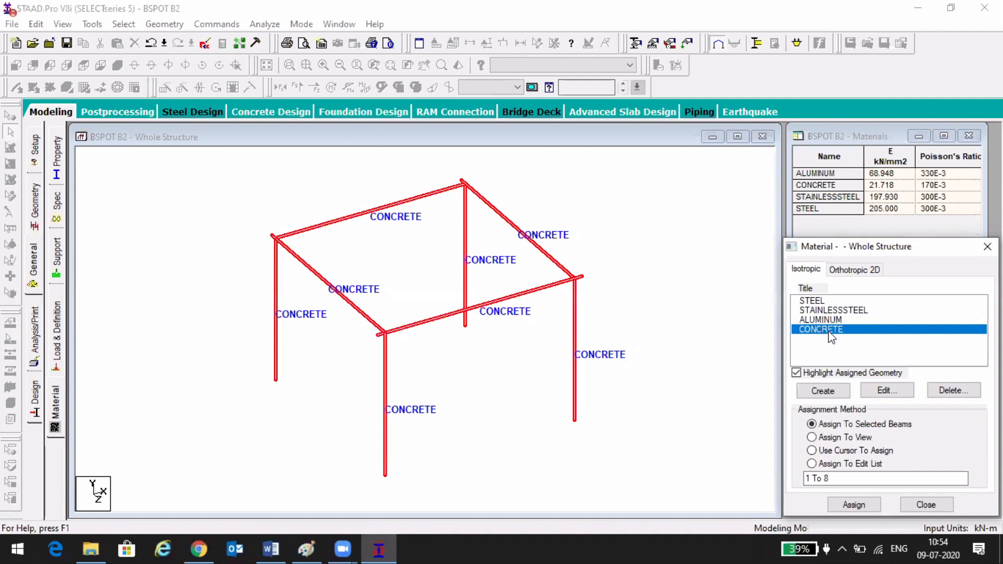
{"action": "left_click", "coordinate": [871, 392]}
{"action": "left_click", "coordinate": [886, 393]}
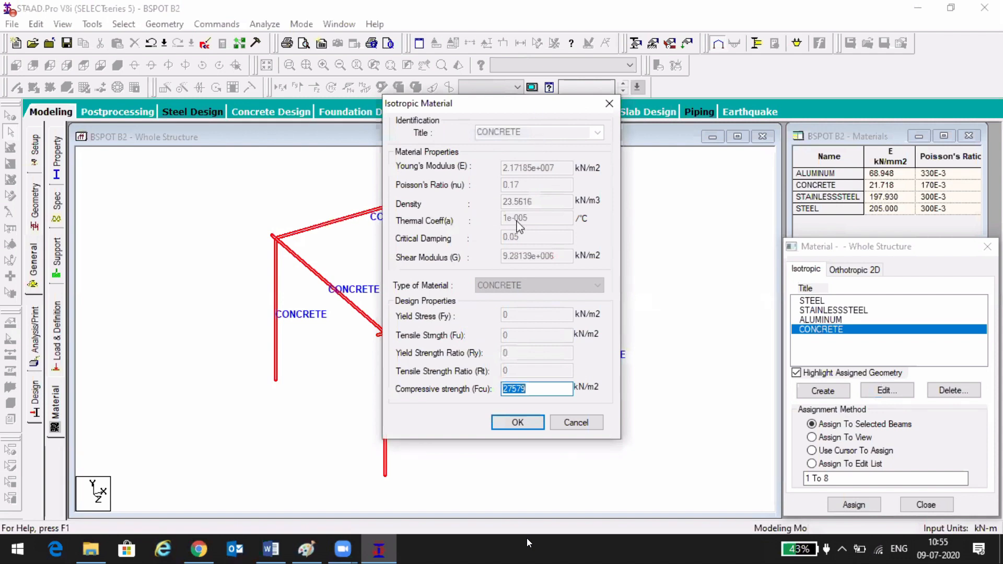
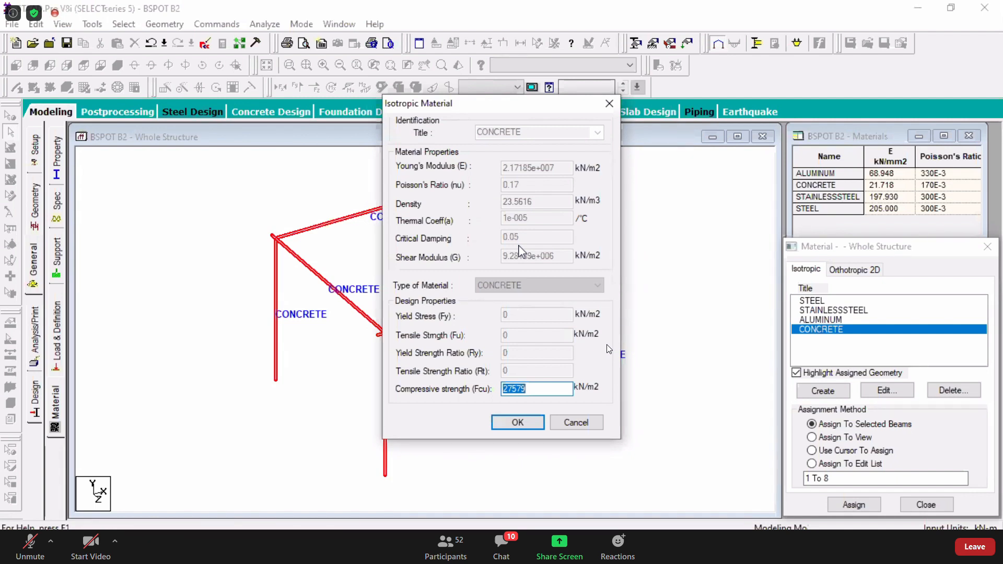
{"action": "left_click", "coordinate": [753, 101]}
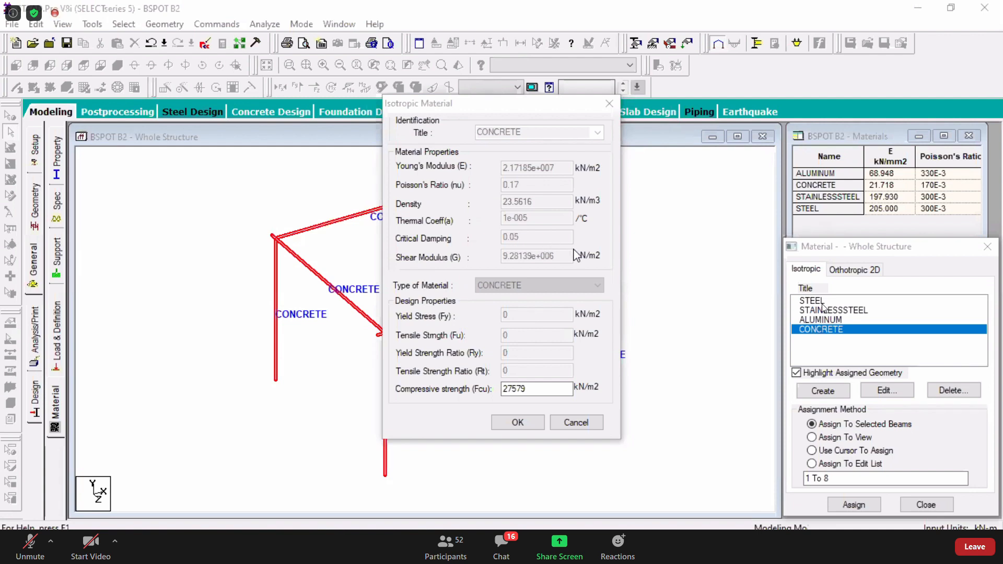
{"action": "left_click", "coordinate": [498, 421]}
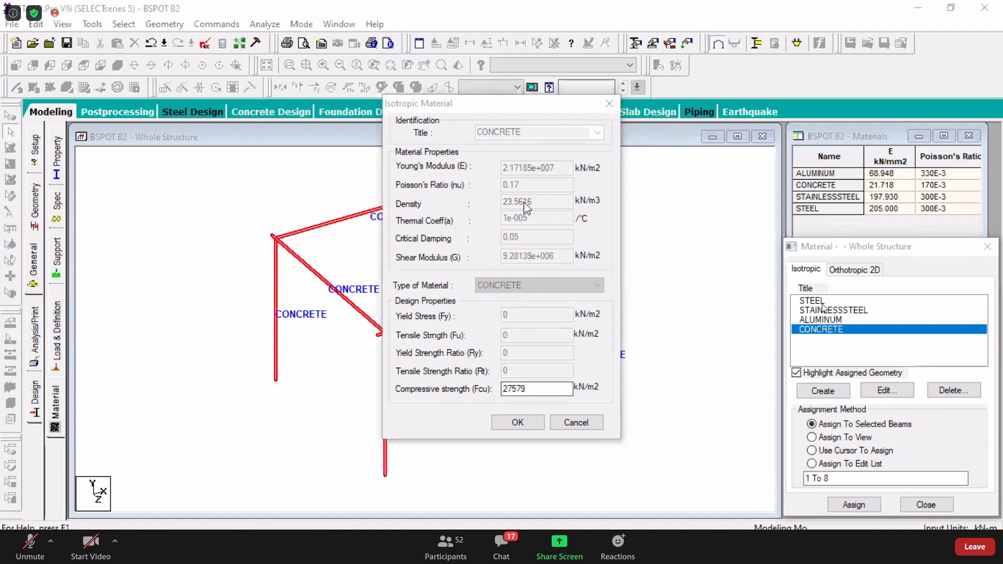
{"action": "left_click_drag", "start_coordinate": [545, 390], "coordinate": [484, 389]}
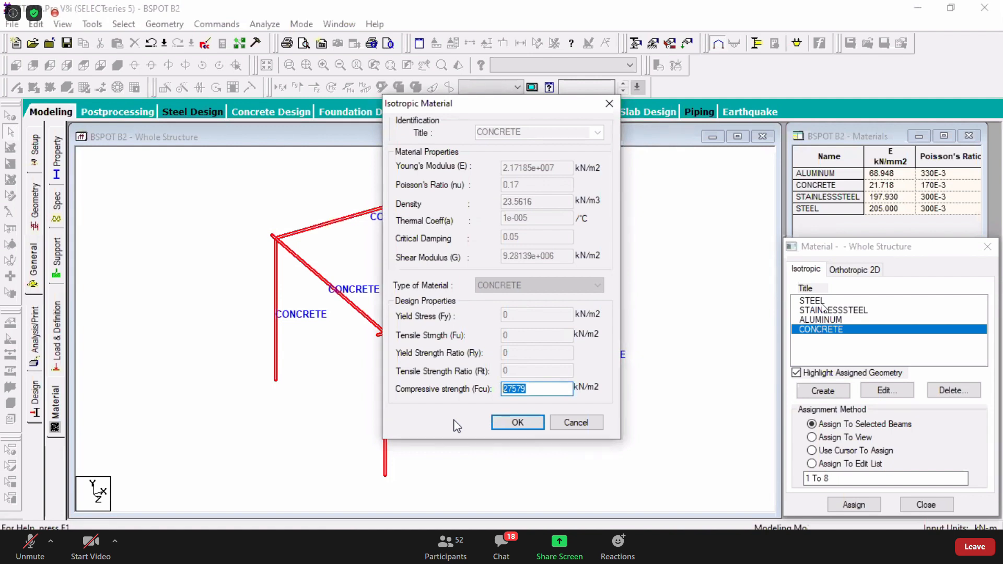
{"action": "left_click_drag", "start_coordinate": [538, 389], "coordinate": [498, 389]}
{"action": "type", "text": "25000"}
- Switch to Paint and sketch a three-dimensional rectangular block beside the tall rectangle, with its top face and two front side faces
{"action": "left_click", "coordinate": [507, 553]}
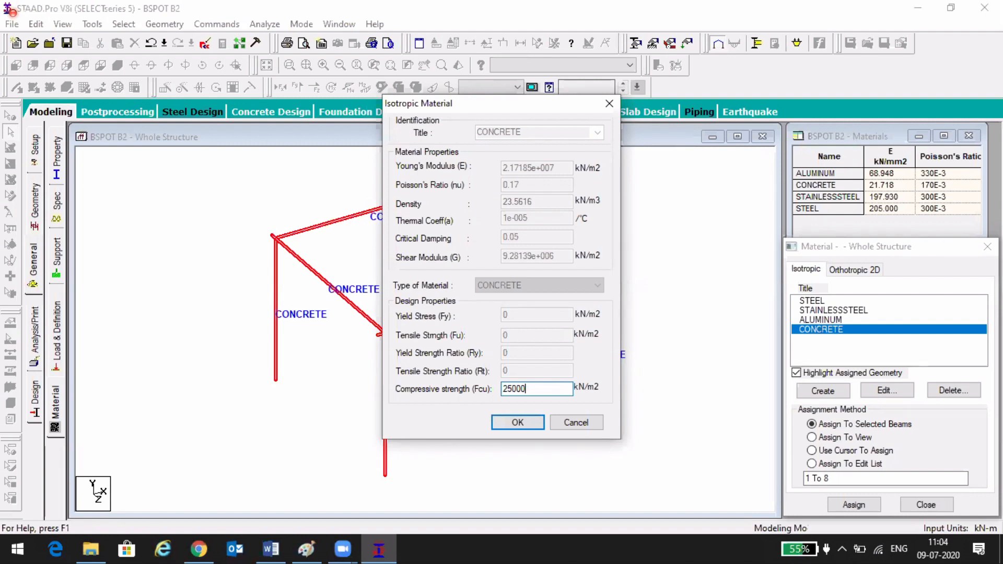
{"action": "left_click", "coordinate": [310, 556]}
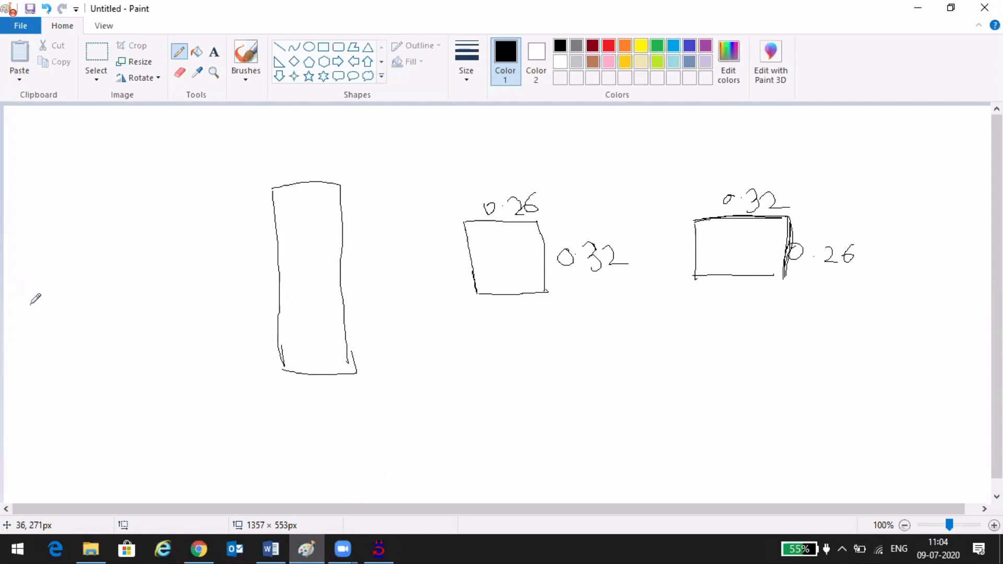
{"action": "left_click_drag", "start_coordinate": [31, 305], "coordinate": [82, 273]}
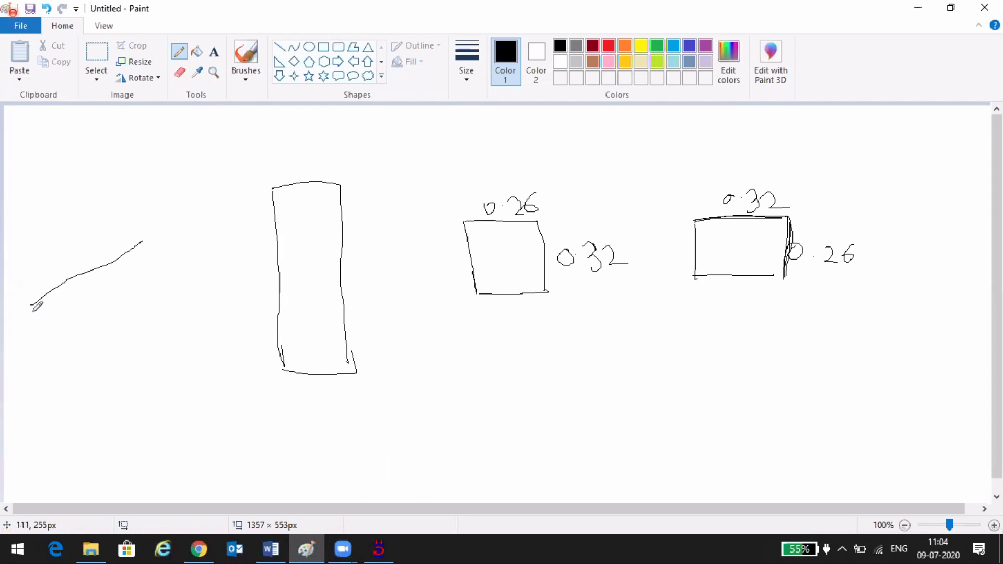
{"action": "mouse_move", "coordinate": [30, 305]}
{"action": "left_mouse_down"}
{"action": "mouse_move", "coordinate": [93, 347]}
{"action": "mouse_move", "coordinate": [103, 367]}
{"action": "mouse_move", "coordinate": [203, 302]}
{"action": "left_mouse_up"}
{"action": "mouse_move", "coordinate": [143, 240]}
{"action": "left_mouse_down"}
{"action": "mouse_move", "coordinate": [207, 290]}
{"action": "mouse_move", "coordinate": [205, 303]}
{"action": "left_mouse_up"}
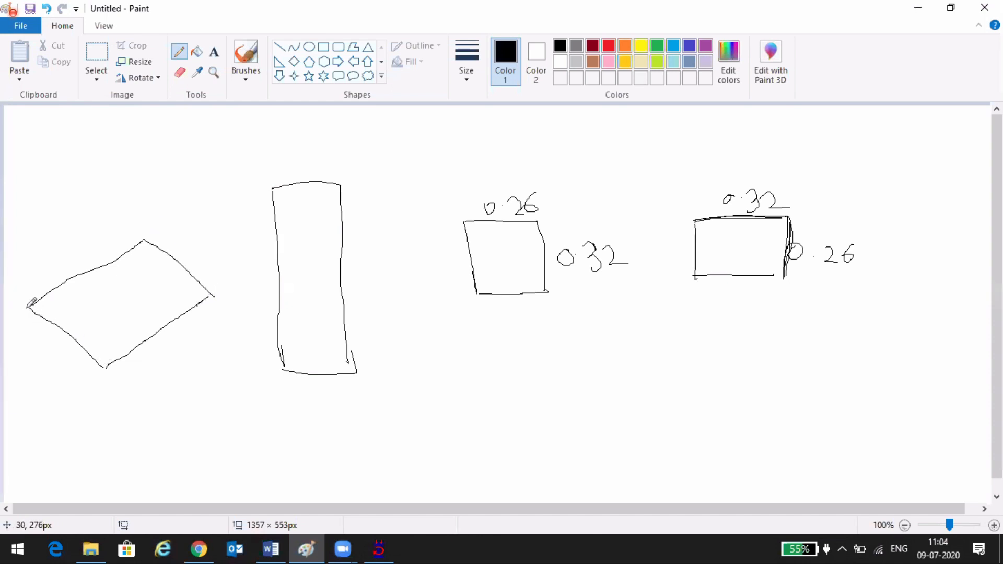
{"action": "left_click_drag", "start_coordinate": [26, 307], "coordinate": [30, 353]}
{"action": "left_click_drag", "start_coordinate": [105, 368], "coordinate": [107, 401]}
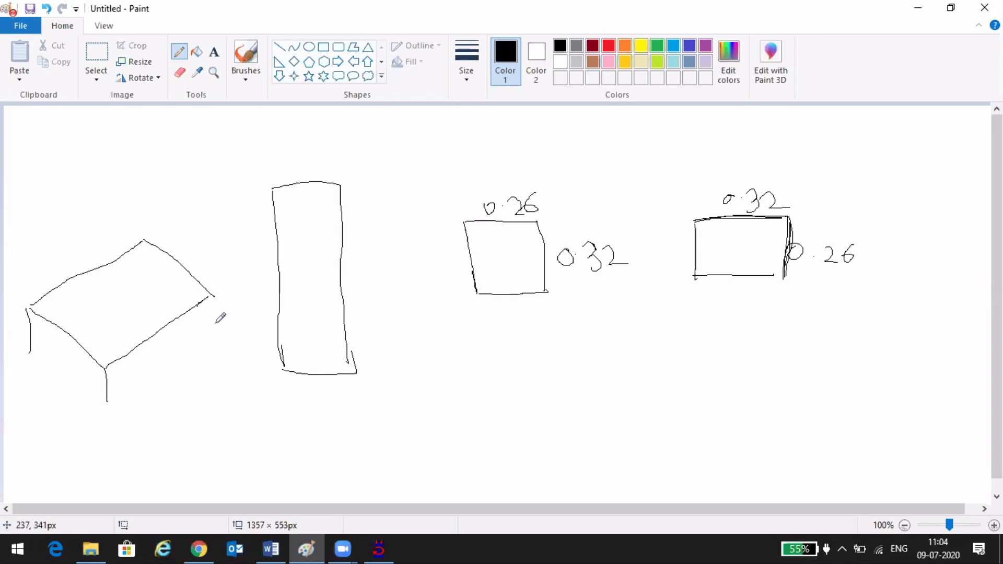
{"action": "left_click_drag", "start_coordinate": [213, 295], "coordinate": [218, 341]}
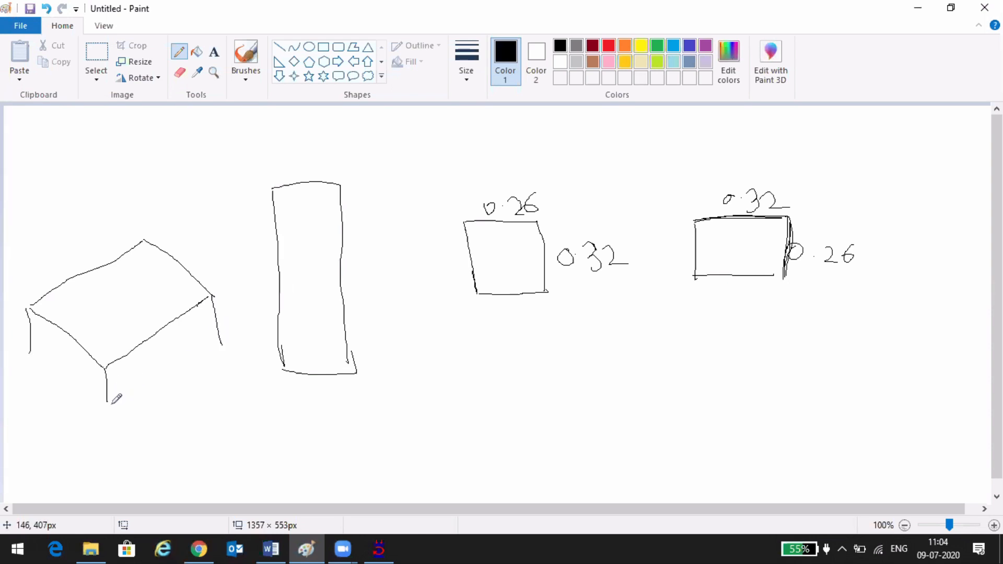
{"action": "left_click_drag", "start_coordinate": [112, 403], "coordinate": [163, 375]}
{"action": "left_click_drag", "start_coordinate": [218, 342], "coordinate": [163, 376]}
{"action": "left_click_drag", "start_coordinate": [29, 350], "coordinate": [106, 409]}
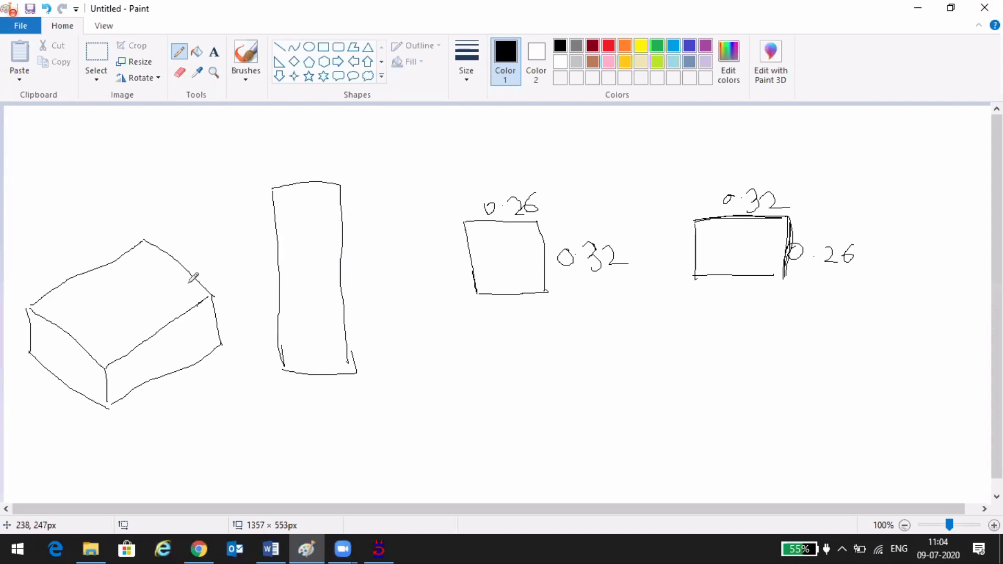
- Label the block's top face with its area in mm² using a leader arrow, and draw a vertical load arrow onto the face
{"action": "mouse_move", "coordinate": [138, 330]}
{"action": "left_mouse_down"}
{"action": "mouse_move", "coordinate": [214, 404]}
{"action": "mouse_move", "coordinate": [218, 395]}
{"action": "mouse_move", "coordinate": [221, 451]}
{"action": "mouse_move", "coordinate": [232, 423]}
{"action": "mouse_move", "coordinate": [243, 432]}
{"action": "mouse_move", "coordinate": [242, 423]}
{"action": "mouse_move", "coordinate": [258, 424]}
{"action": "mouse_move", "coordinate": [248, 418]}
{"action": "mouse_move", "coordinate": [290, 416]}
{"action": "mouse_move", "coordinate": [302, 426]}
{"action": "left_mouse_up"}
{"action": "mouse_move", "coordinate": [314, 411]}
{"action": "left_mouse_down"}
{"action": "mouse_move", "coordinate": [320, 425]}
{"action": "mouse_move", "coordinate": [364, 426]}
{"action": "mouse_move", "coordinate": [372, 402]}
{"action": "mouse_move", "coordinate": [431, 396]}
{"action": "left_mouse_up"}
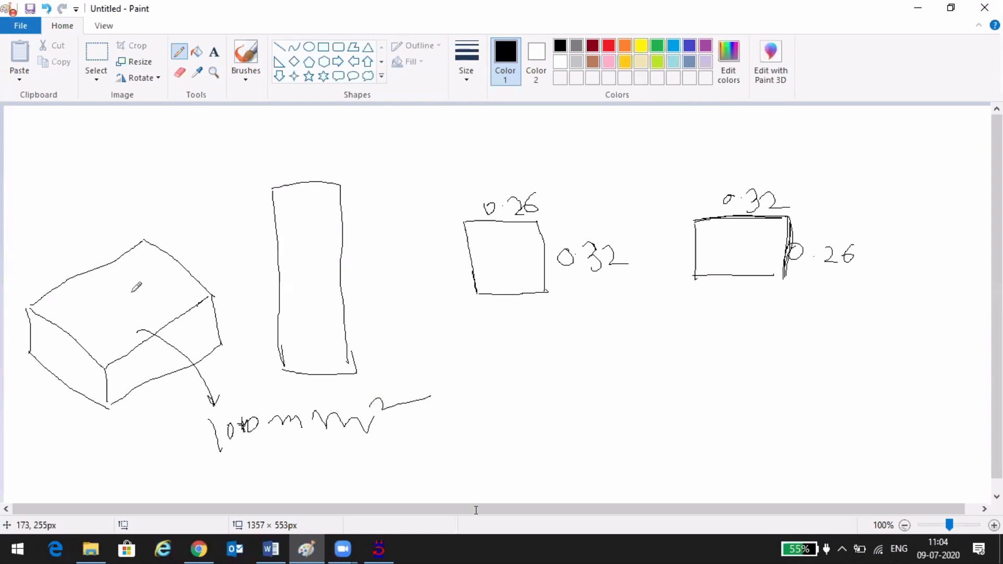
{"action": "mouse_move", "coordinate": [123, 186]}
{"action": "left_mouse_down"}
{"action": "mouse_move", "coordinate": [132, 299]}
{"action": "mouse_move", "coordinate": [141, 275]}
{"action": "left_mouse_up"}
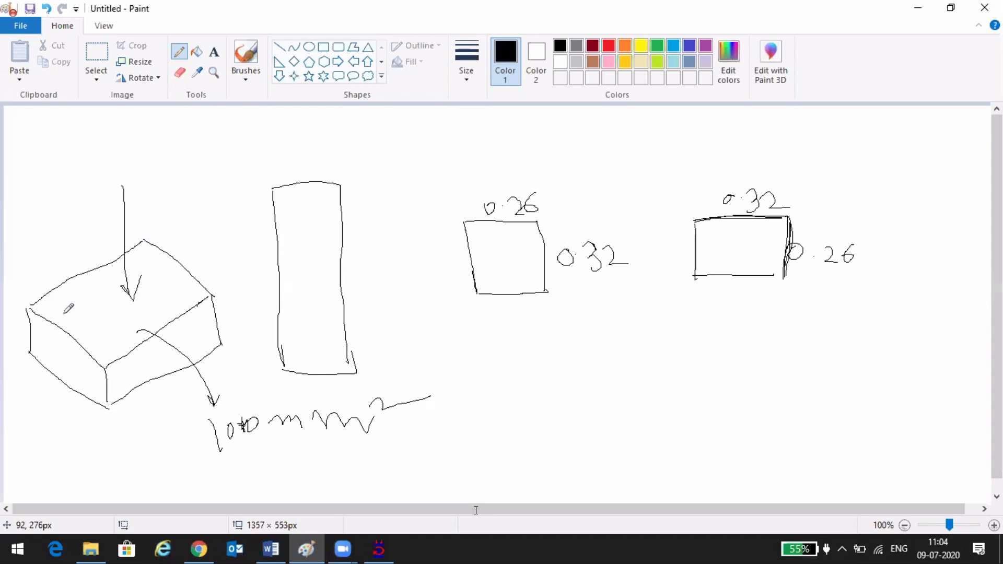
- Divide the back edge of the block's top face into small cells and add a 25 N load arrow on one cell
{"action": "mouse_move", "coordinate": [50, 295]}
{"action": "left_mouse_down"}
{"action": "mouse_move", "coordinate": [61, 306]}
{"action": "mouse_move", "coordinate": [48, 319]}
{"action": "left_mouse_up"}
{"action": "mouse_move", "coordinate": [69, 282]}
{"action": "left_mouse_down"}
{"action": "mouse_move", "coordinate": [82, 295]}
{"action": "mouse_move", "coordinate": [61, 309]}
{"action": "left_mouse_up"}
{"action": "mouse_move", "coordinate": [95, 270]}
{"action": "left_mouse_down"}
{"action": "mouse_move", "coordinate": [108, 285]}
{"action": "mouse_move", "coordinate": [83, 300]}
{"action": "left_mouse_up"}
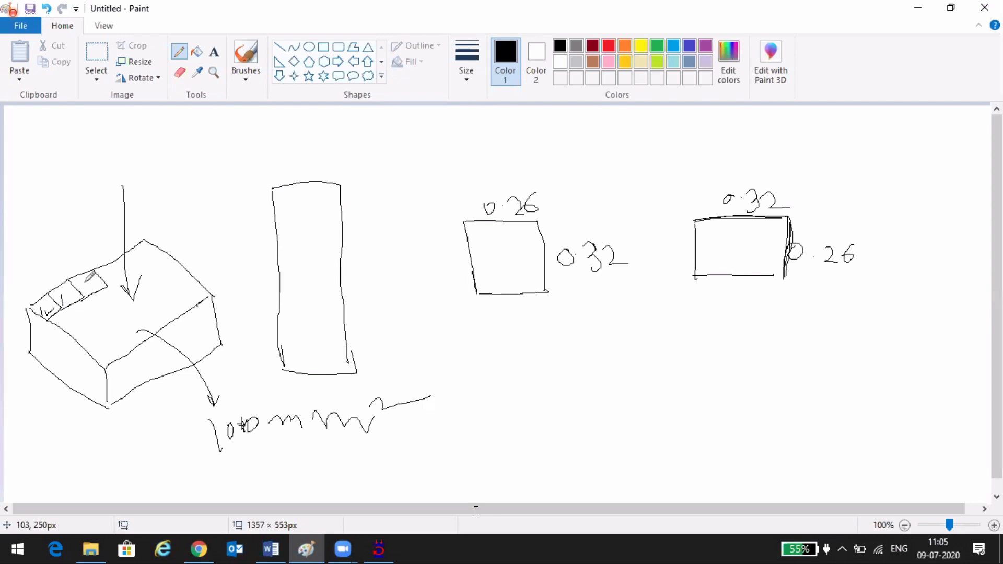
{"action": "left_click_drag", "start_coordinate": [87, 279], "coordinate": [88, 286]}
{"action": "left_click_drag", "start_coordinate": [81, 223], "coordinate": [91, 285]}
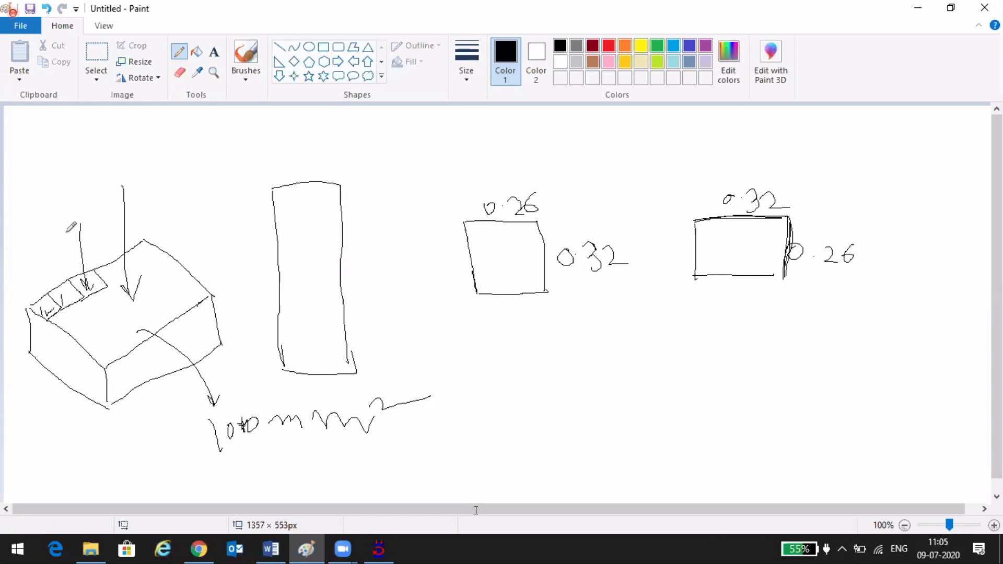
{"action": "mouse_move", "coordinate": [42, 210]}
{"action": "left_mouse_down"}
{"action": "mouse_move", "coordinate": [54, 208]}
{"action": "mouse_move", "coordinate": [58, 223]}
{"action": "mouse_move", "coordinate": [61, 212]}
{"action": "mouse_move", "coordinate": [59, 226]}
{"action": "mouse_move", "coordinate": [89, 209]}
{"action": "mouse_move", "coordinate": [98, 185]}
{"action": "left_mouse_up"}
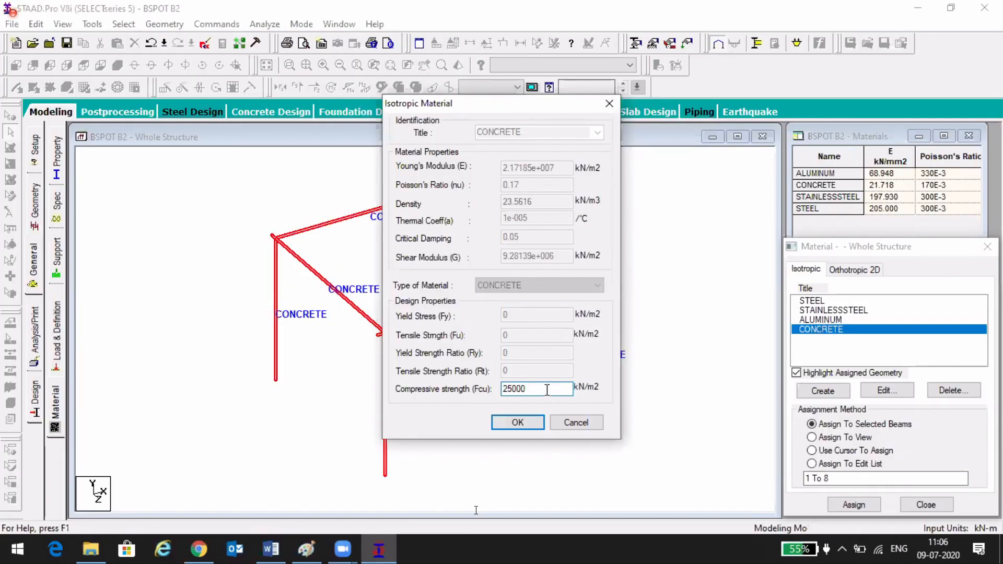
- Highlight the concrete's compressive strength value in STAAD.Pro, and write 25 N/mm² above the tall rectangle in Paint
{"action": "double_click", "coordinate": [570, 393]}
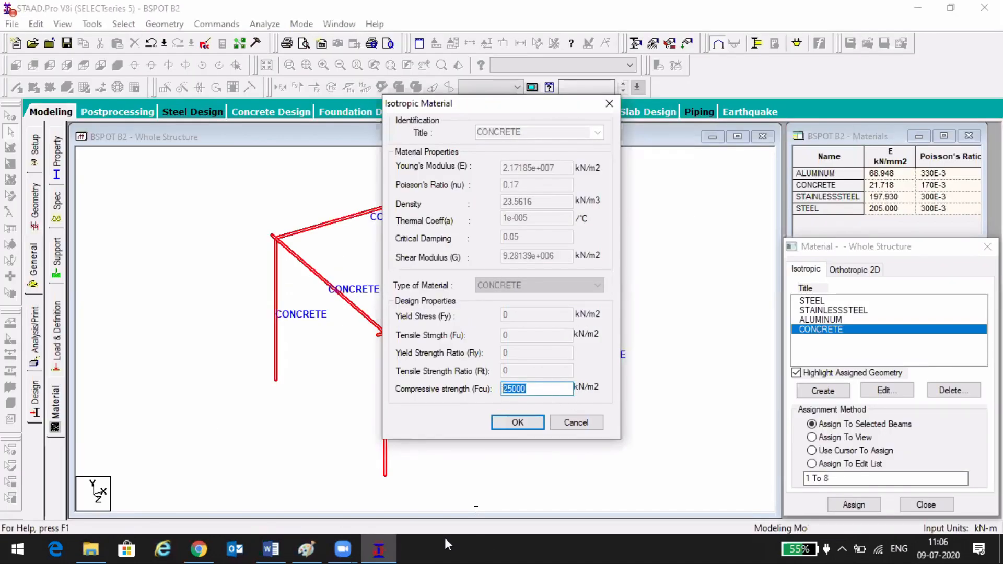
{"action": "left_click", "coordinate": [306, 548]}
{"action": "mouse_move", "coordinate": [211, 144]}
{"action": "left_mouse_down"}
{"action": "mouse_move", "coordinate": [232, 137]}
{"action": "mouse_move", "coordinate": [249, 155]}
{"action": "mouse_move", "coordinate": [280, 119]}
{"action": "left_mouse_up"}
{"action": "mouse_move", "coordinate": [246, 129]}
{"action": "left_mouse_down"}
{"action": "mouse_move", "coordinate": [255, 162]}
{"action": "mouse_move", "coordinate": [330, 112]}
{"action": "left_mouse_up"}
{"action": "mouse_move", "coordinate": [356, 118]}
{"action": "left_mouse_down"}
{"action": "mouse_move", "coordinate": [340, 186]}
{"action": "mouse_move", "coordinate": [412, 167]}
{"action": "mouse_move", "coordinate": [446, 176]}
{"action": "left_mouse_up"}
{"action": "left_click_drag", "start_coordinate": [435, 155], "coordinate": [468, 159]}
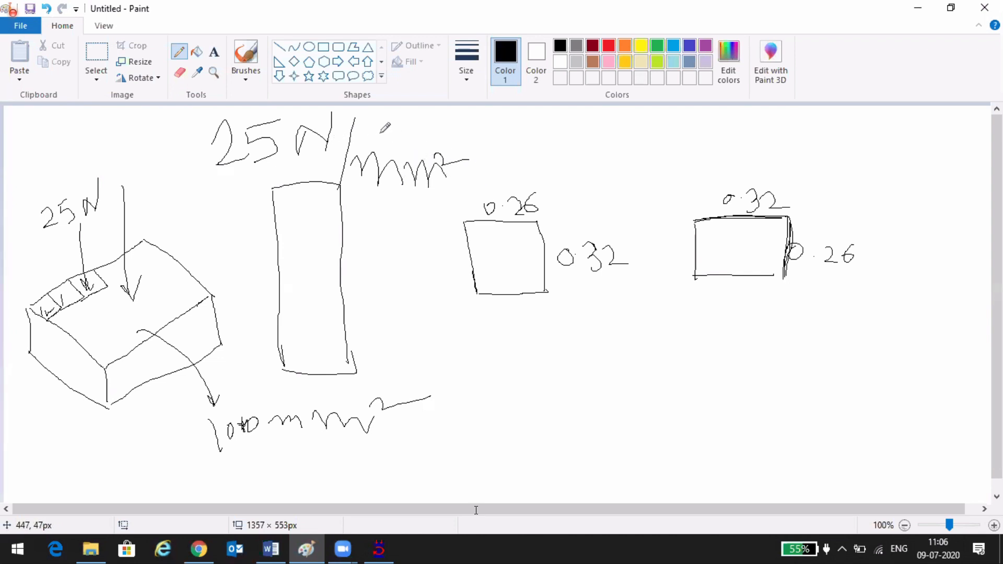
- Write the unit conversions 1 kN = 1000 N and, with ditto marks for the number, 1 m = 1000 mm above the two small rectangles
{"action": "mouse_move", "coordinate": [536, 118]}
{"action": "left_mouse_down"}
{"action": "mouse_move", "coordinate": [541, 143]}
{"action": "mouse_move", "coordinate": [549, 140]}
{"action": "left_mouse_up"}
{"action": "mouse_move", "coordinate": [564, 128]}
{"action": "left_mouse_down"}
{"action": "mouse_move", "coordinate": [567, 139]}
{"action": "mouse_move", "coordinate": [583, 124]}
{"action": "mouse_move", "coordinate": [583, 140]}
{"action": "mouse_move", "coordinate": [621, 133]}
{"action": "left_mouse_up"}
{"action": "left_click_drag", "start_coordinate": [629, 141], "coordinate": [596, 141]}
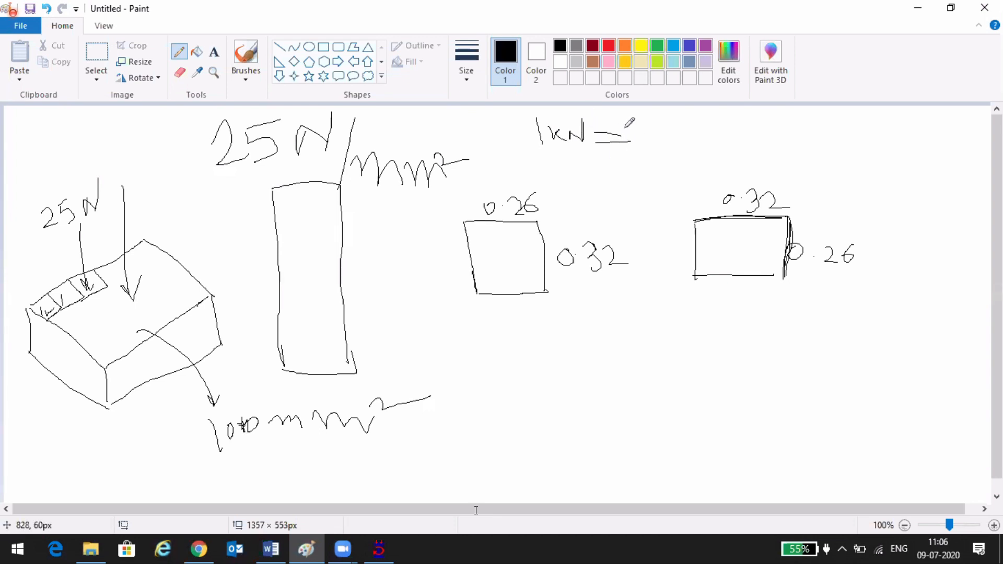
{"action": "mouse_move", "coordinate": [651, 119]}
{"action": "left_mouse_down"}
{"action": "mouse_move", "coordinate": [655, 145]}
{"action": "mouse_move", "coordinate": [681, 121]}
{"action": "left_mouse_up"}
{"action": "left_click_drag", "start_coordinate": [710, 121], "coordinate": [706, 137]}
{"action": "mouse_move", "coordinate": [731, 130]}
{"action": "left_mouse_down"}
{"action": "mouse_move", "coordinate": [736, 143]}
{"action": "mouse_move", "coordinate": [732, 130]}
{"action": "left_mouse_up"}
{"action": "mouse_move", "coordinate": [769, 138]}
{"action": "left_mouse_down"}
{"action": "mouse_move", "coordinate": [773, 110]}
{"action": "mouse_move", "coordinate": [812, 137]}
{"action": "mouse_move", "coordinate": [806, 107]}
{"action": "left_mouse_up"}
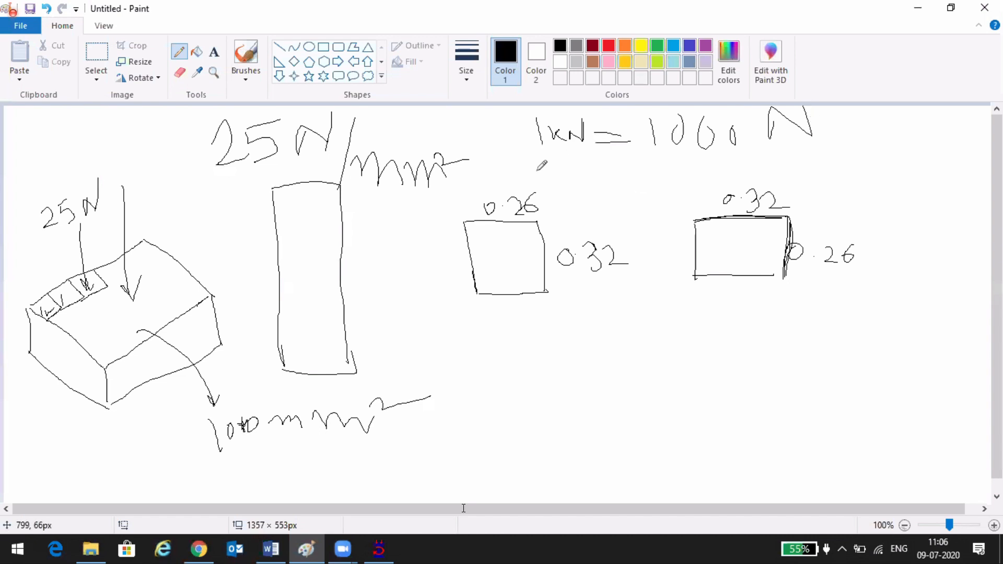
{"action": "mouse_move", "coordinate": [557, 159]}
{"action": "left_mouse_down"}
{"action": "mouse_move", "coordinate": [563, 186]}
{"action": "mouse_move", "coordinate": [606, 173]}
{"action": "mouse_move", "coordinate": [625, 186]}
{"action": "mouse_move", "coordinate": [648, 171]}
{"action": "mouse_move", "coordinate": [706, 171]}
{"action": "left_mouse_up"}
{"action": "mouse_move", "coordinate": [714, 162]}
{"action": "left_mouse_down"}
{"action": "mouse_move", "coordinate": [748, 184]}
{"action": "mouse_move", "coordinate": [756, 173]}
{"action": "mouse_move", "coordinate": [796, 175]}
{"action": "mouse_move", "coordinate": [814, 188]}
{"action": "left_mouse_up"}
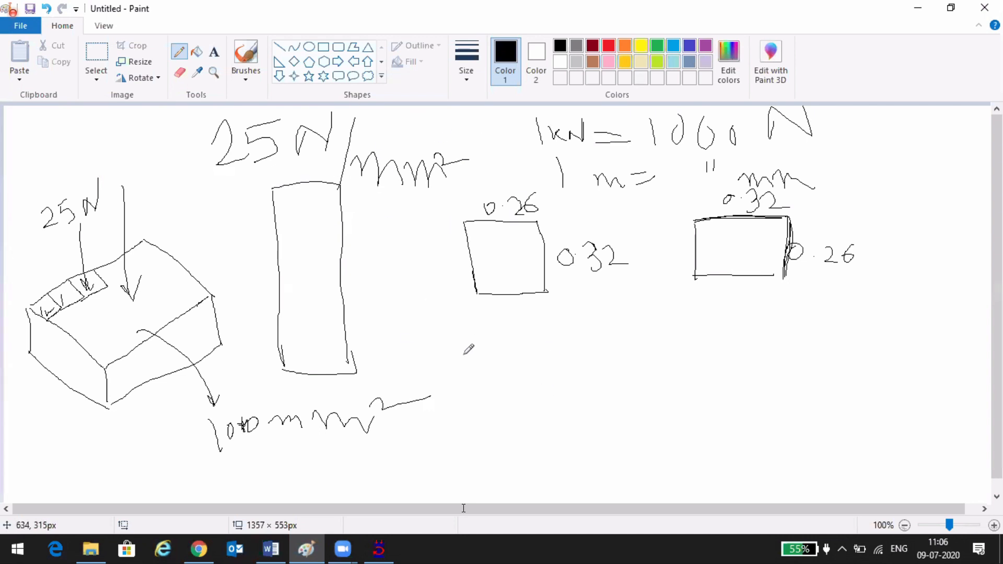
- Write the converted compressive strength below the small rectangles, return to STAAD.Pro and confirm the edited CONCRETE material
{"action": "left_click_drag", "start_coordinate": [465, 351], "coordinate": [489, 385]}
{"action": "left_click_drag", "start_coordinate": [483, 356], "coordinate": [497, 401]}
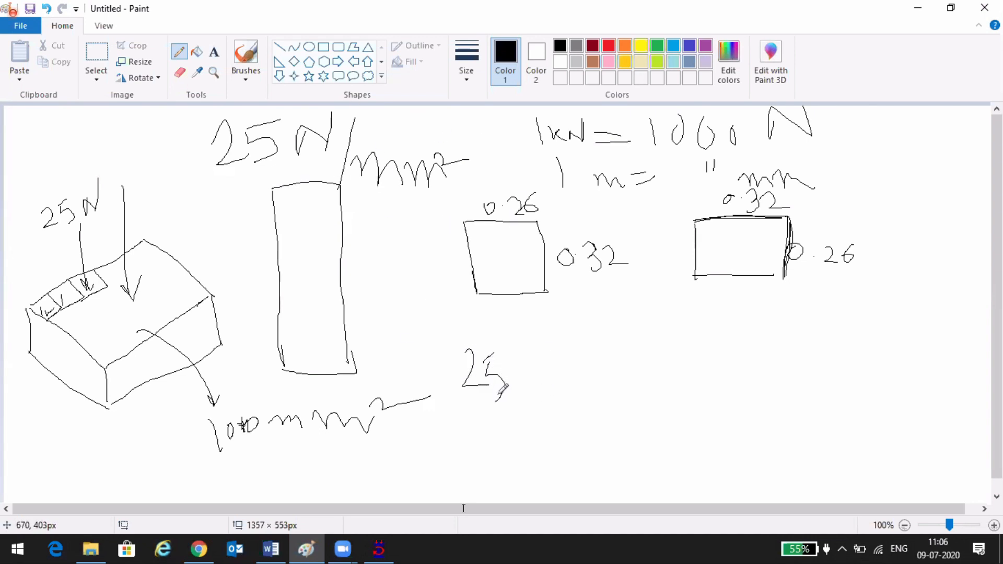
{"action": "mouse_move", "coordinate": [539, 359]}
{"action": "left_mouse_down"}
{"action": "mouse_move", "coordinate": [548, 387]}
{"action": "mouse_move", "coordinate": [554, 373]}
{"action": "mouse_move", "coordinate": [568, 374]}
{"action": "mouse_move", "coordinate": [626, 401]}
{"action": "mouse_move", "coordinate": [650, 381]}
{"action": "left_mouse_up"}
{"action": "left_click_drag", "start_coordinate": [666, 321], "coordinate": [666, 403]}
{"action": "left_click_drag", "start_coordinate": [683, 375], "coordinate": [725, 392]}
{"action": "left_click_drag", "start_coordinate": [730, 357], "coordinate": [757, 355]}
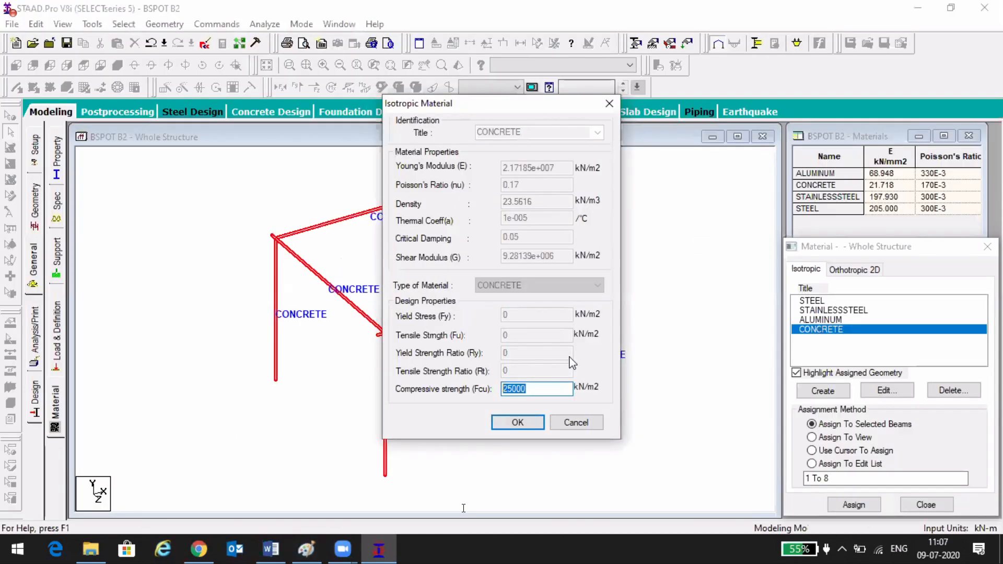
{"action": "left_click", "coordinate": [535, 430]}
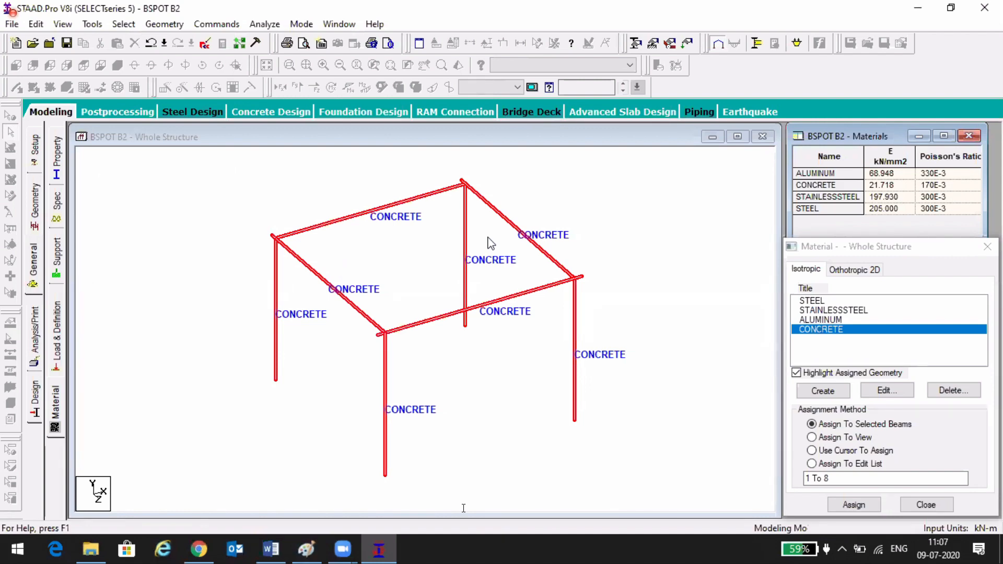
- Examine beam 5's geometry, section property, material and loading details, close its dialog and clear the selection
{"action": "double_click", "coordinate": [505, 219]}
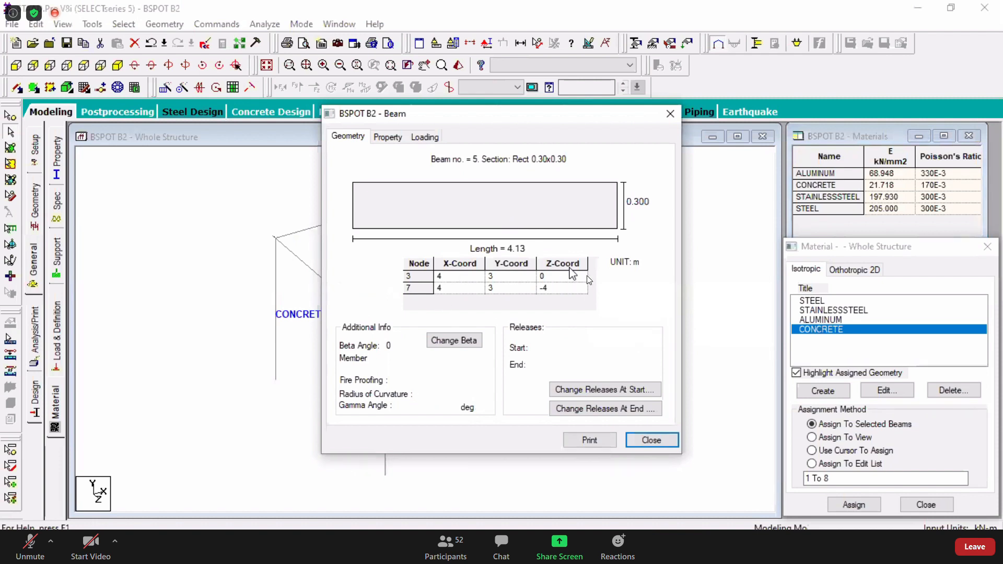
{"action": "left_click", "coordinate": [389, 138]}
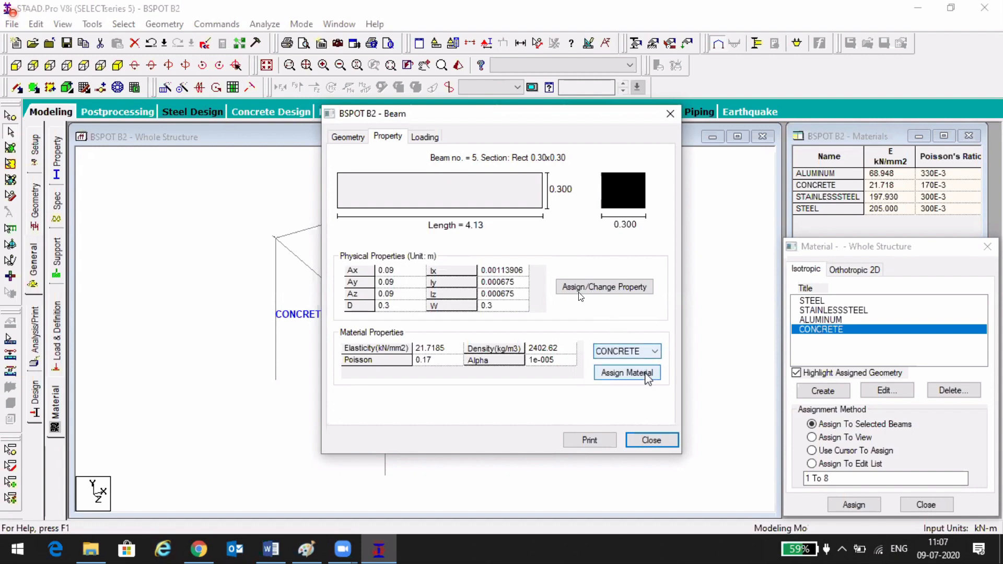
{"action": "left_click", "coordinate": [642, 352]}
{"action": "left_click", "coordinate": [556, 360]}
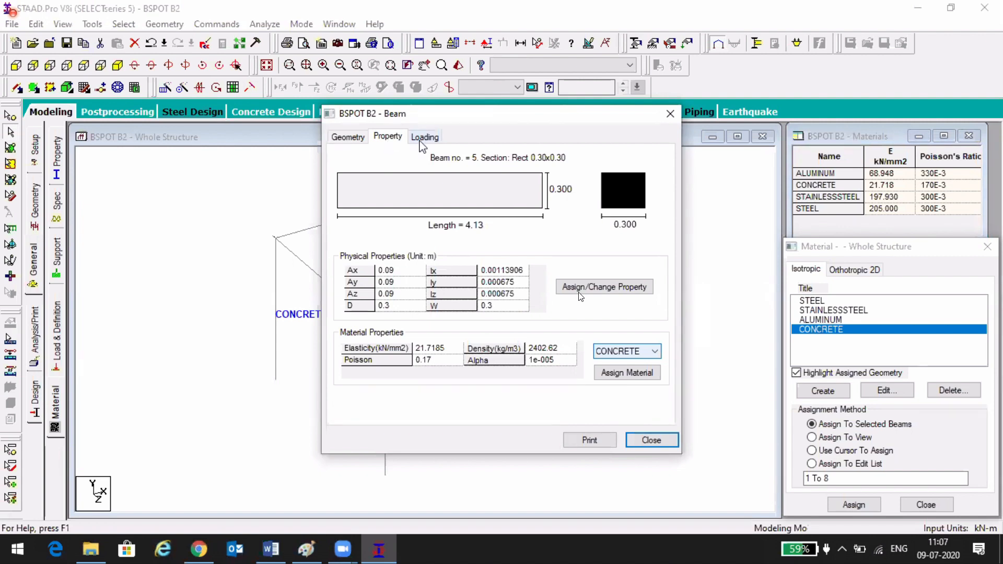
{"action": "left_click", "coordinate": [423, 139]}
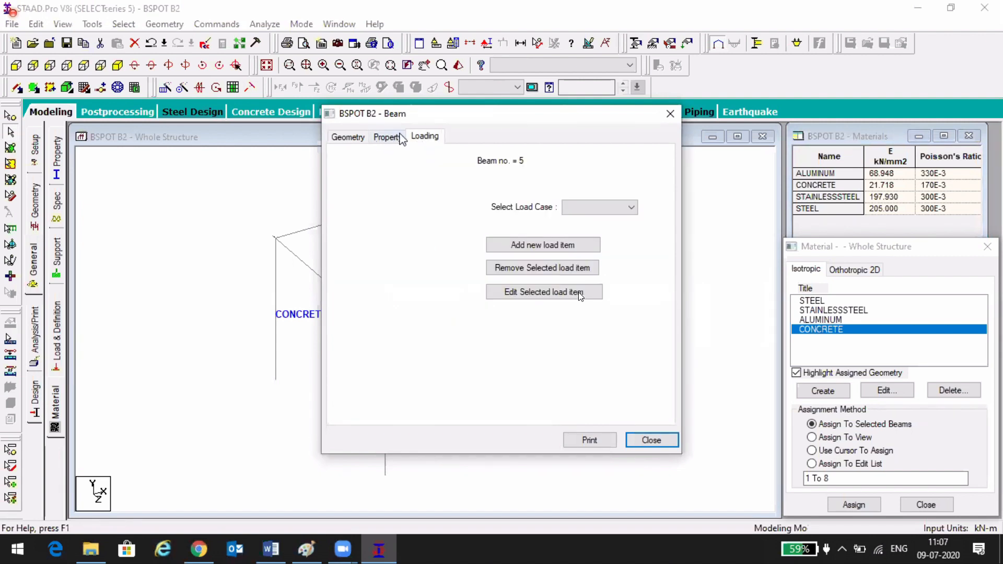
{"action": "left_click", "coordinate": [387, 138]}
{"action": "left_click", "coordinate": [347, 136]}
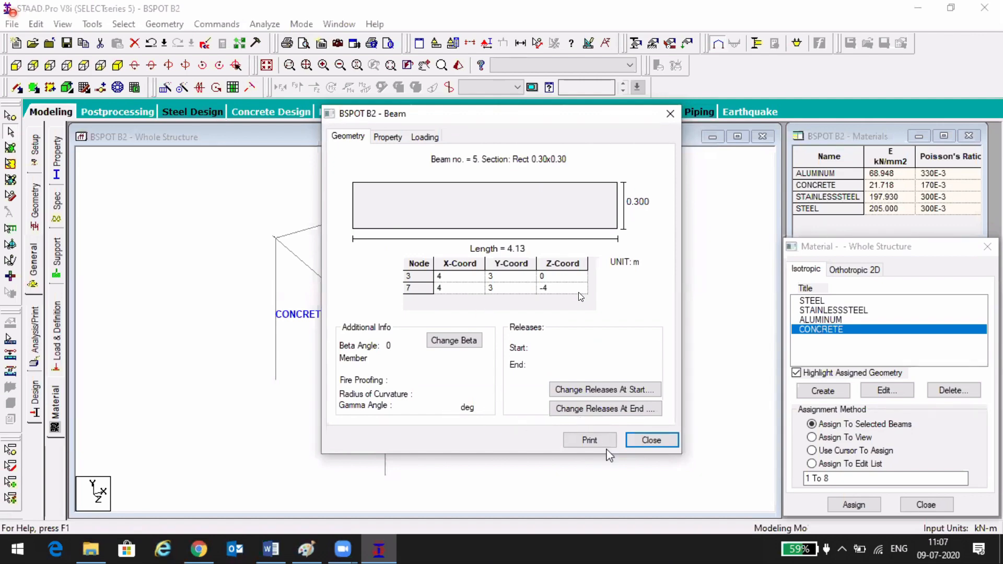
{"action": "left_click", "coordinate": [651, 440]}
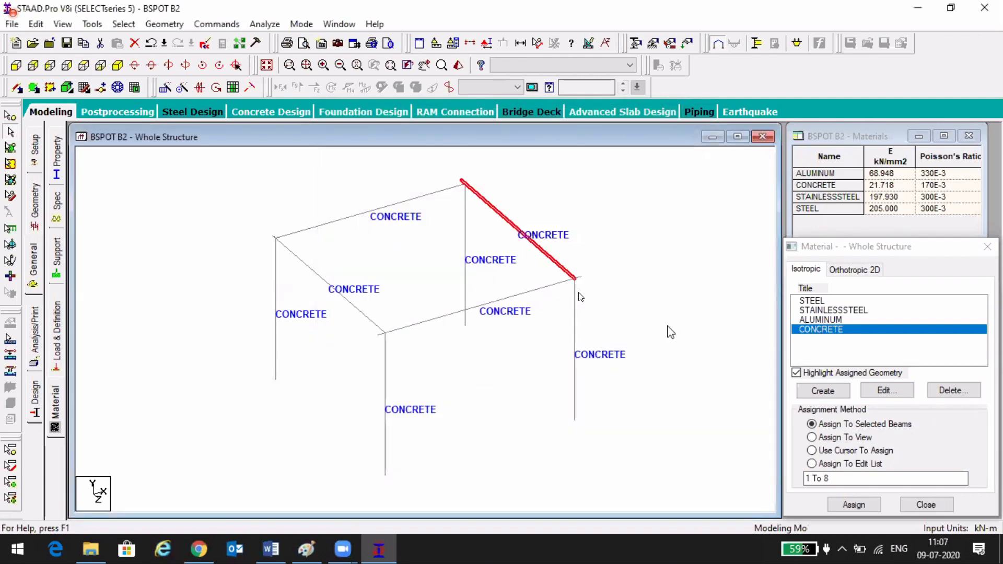
{"action": "left_click", "coordinate": [615, 242]}
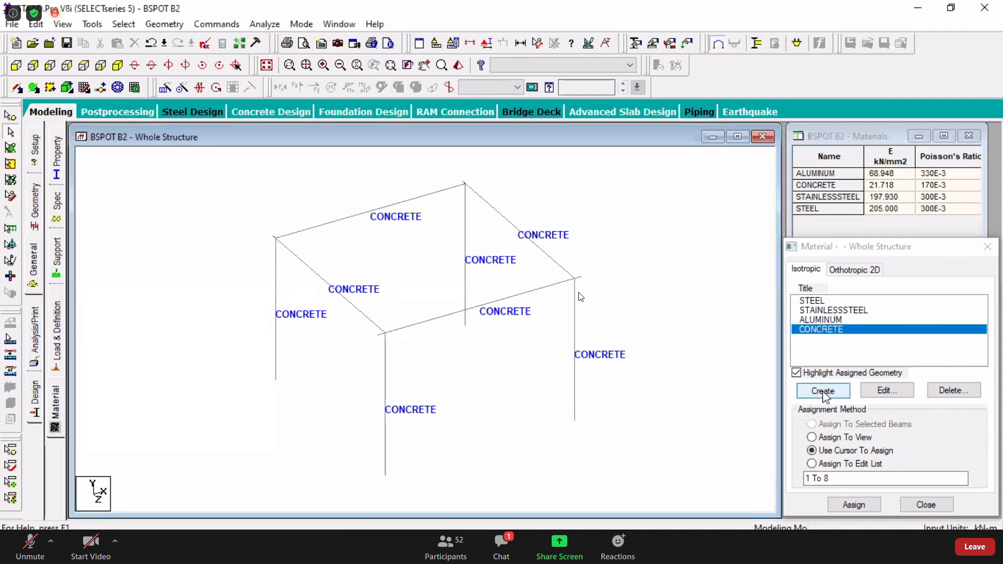
- Examine the blank form for creating an isotropic material and close it without adding a material
{"action": "left_click", "coordinate": [835, 349]}
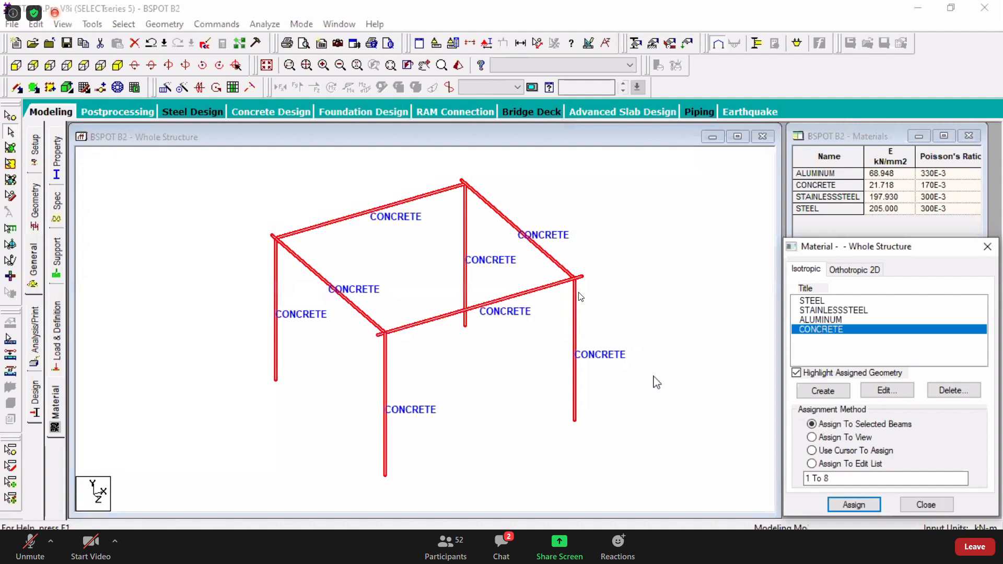
{"action": "left_click", "coordinate": [653, 375]}
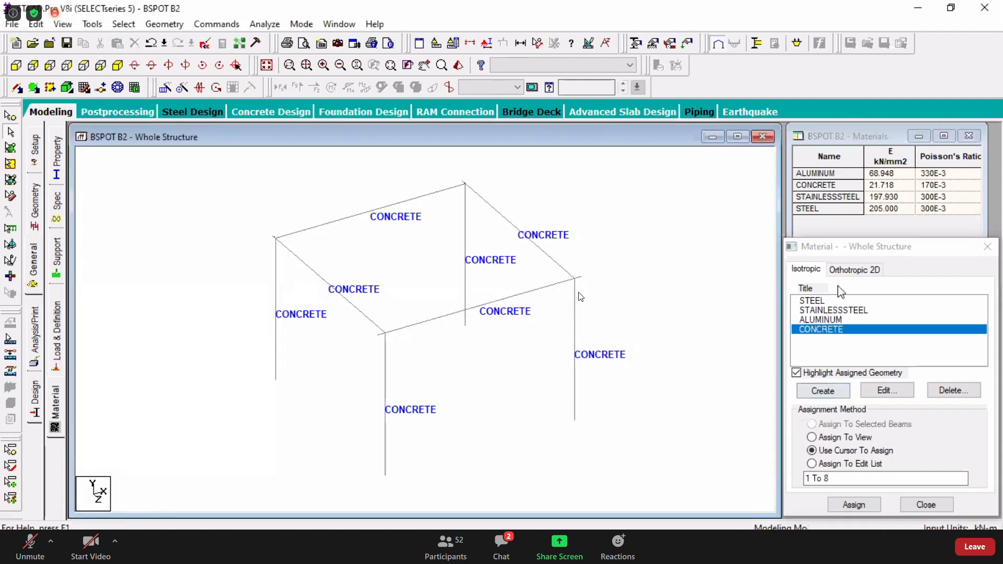
{"action": "left_click", "coordinate": [846, 269]}
{"action": "left_click", "coordinate": [796, 271]}
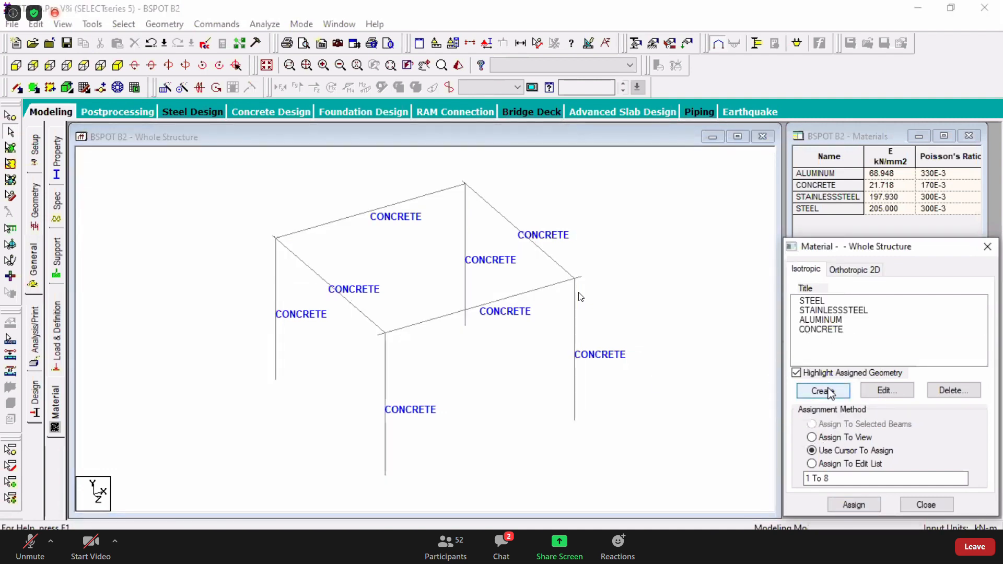
{"action": "left_click", "coordinate": [829, 392]}
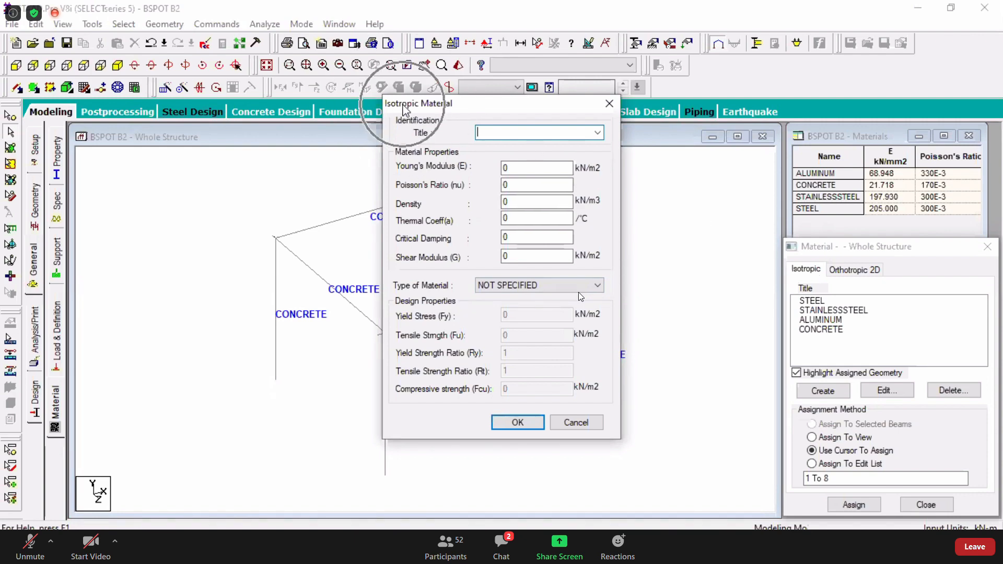
{"action": "left_click", "coordinate": [609, 104]}
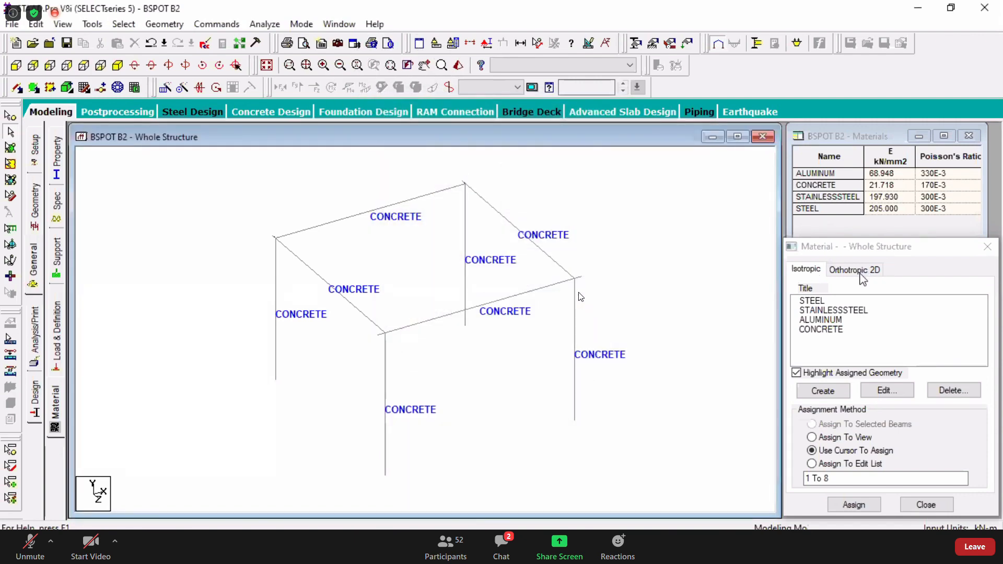
- Examine the blank form for creating a 2D orthotropic material and close it without adding a material
{"action": "left_click", "coordinate": [854, 269]}
{"action": "left_click", "coordinate": [823, 392]}
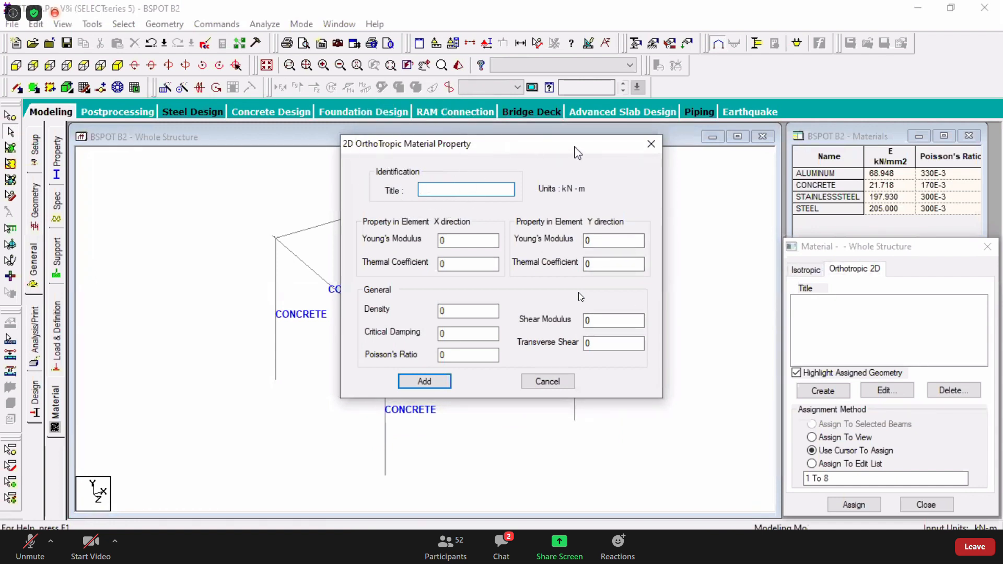
{"action": "left_click", "coordinate": [651, 144]}
- Start a new isotropic material and enter Timber as its title
{"action": "left_click", "coordinate": [806, 269]}
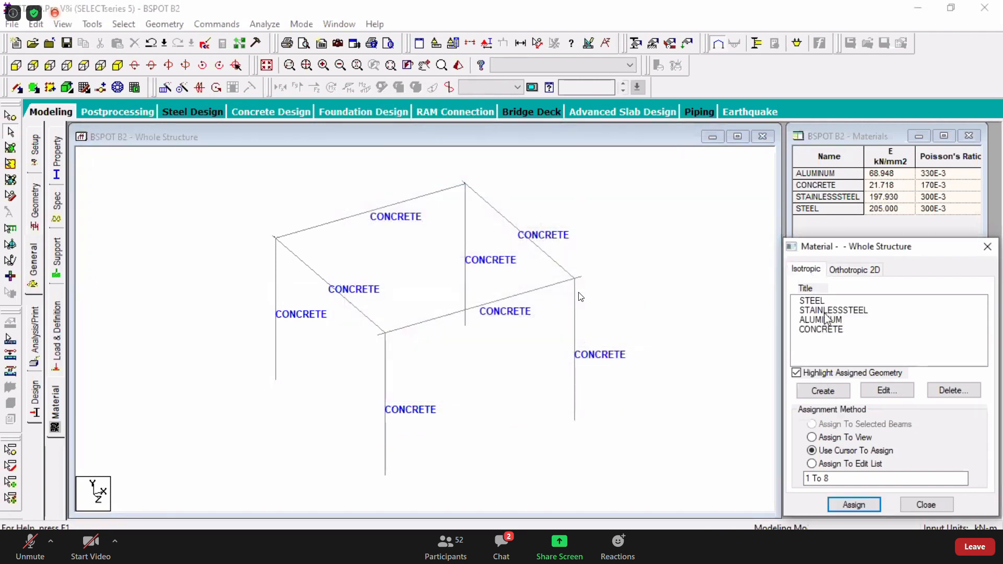
{"action": "left_click", "coordinate": [822, 391]}
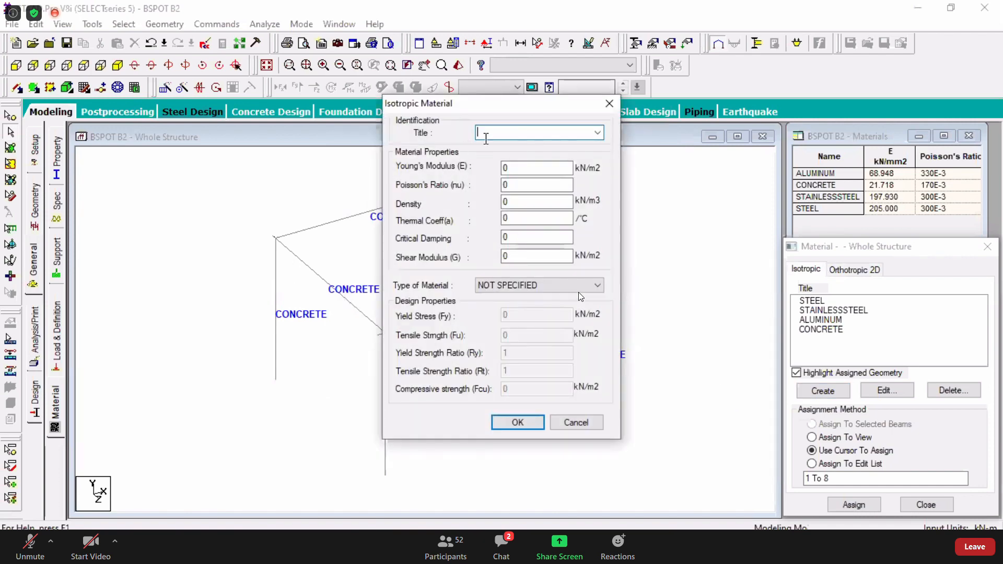
{"action": "left_click", "coordinate": [597, 133]}
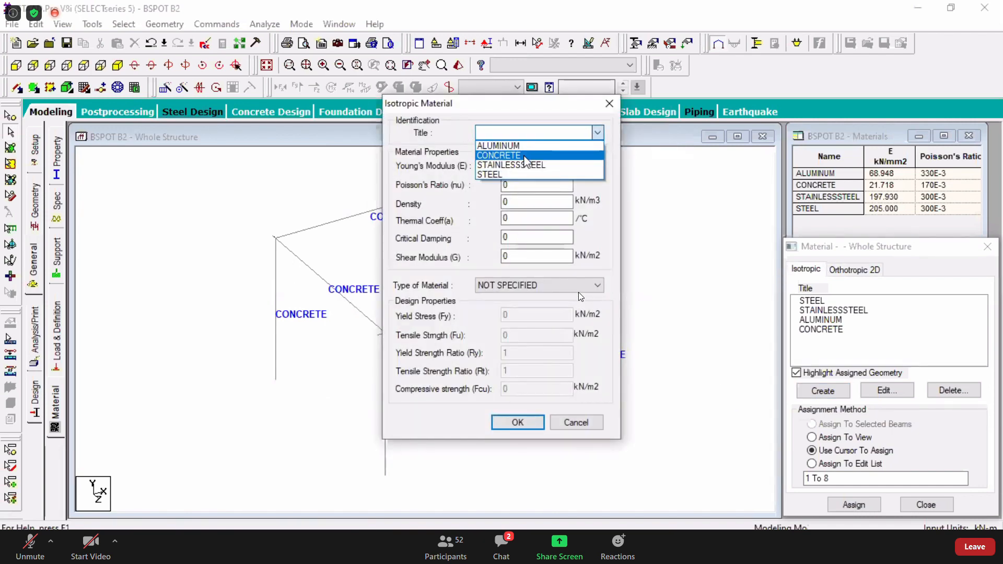
{"action": "left_click", "coordinate": [517, 133]}
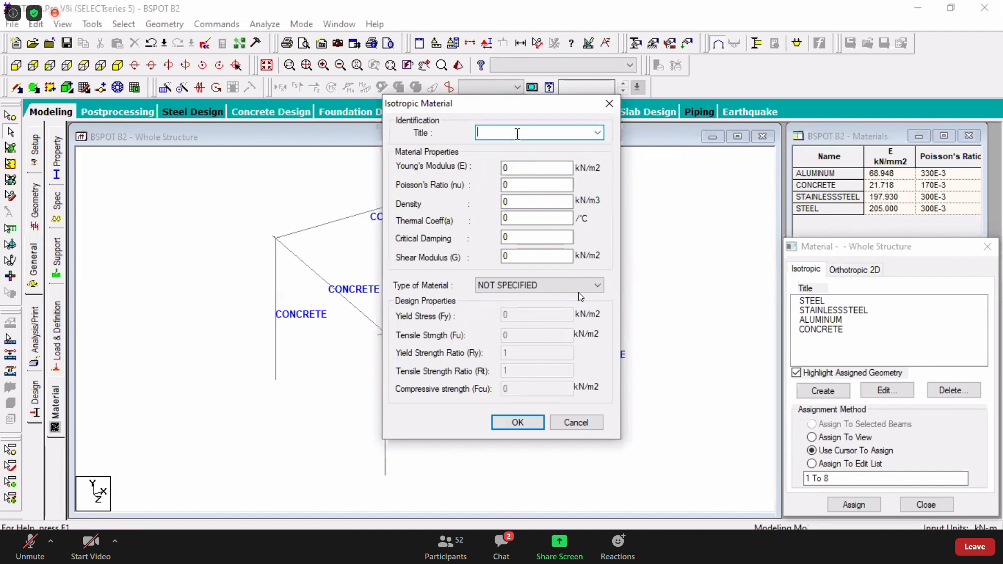
{"action": "type", "text": "Timber"}
{"action": "key", "text": "Tab"}
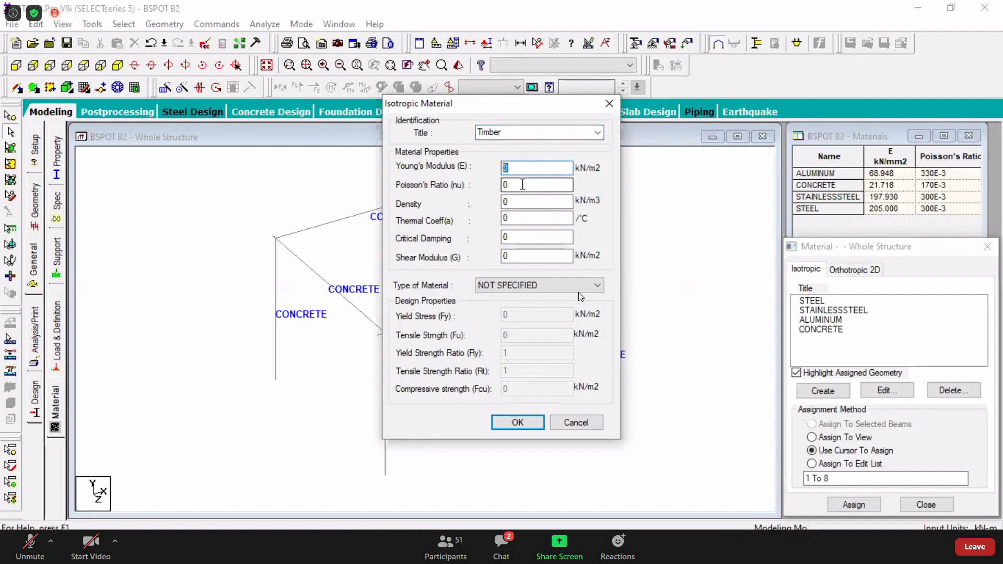
- Leave the Timber material's numeric properties at 0, set its material type to TIMBER and confirm the new material
{"action": "key", "text": "Tab"}
{"action": "key", "text": "Tab"}
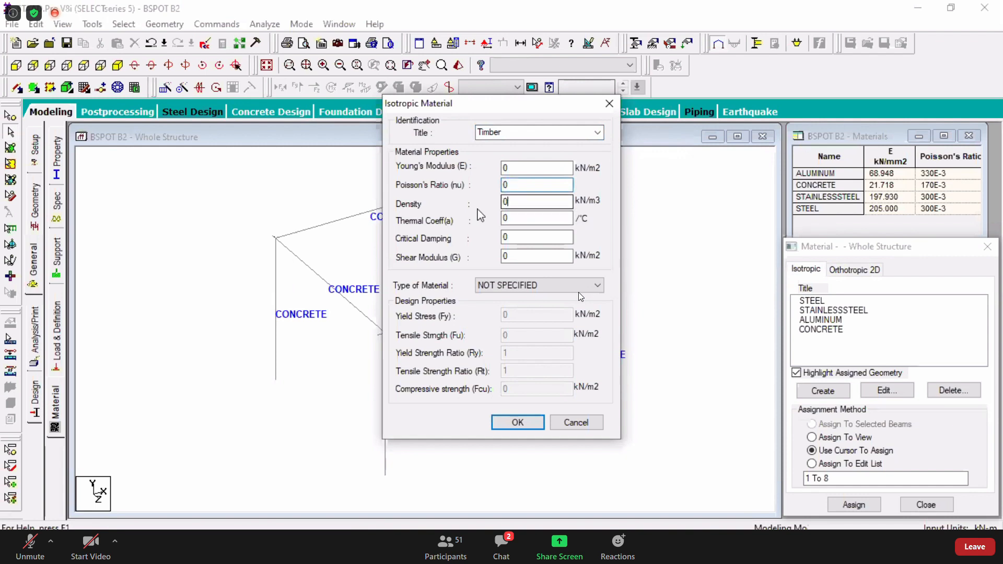
{"action": "key", "text": "Tab"}
{"action": "key", "text": "Tab"}
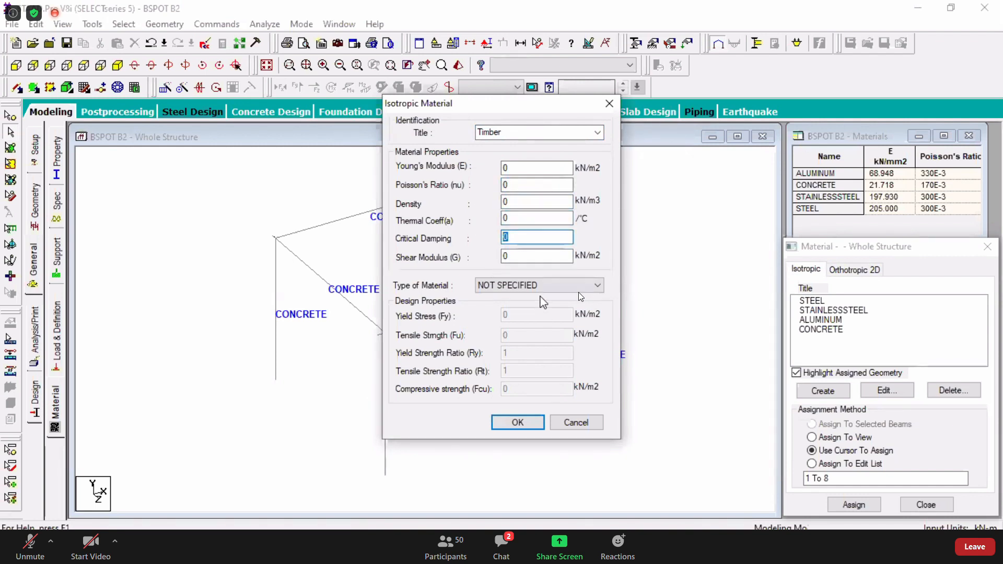
{"action": "left_click", "coordinate": [537, 285]}
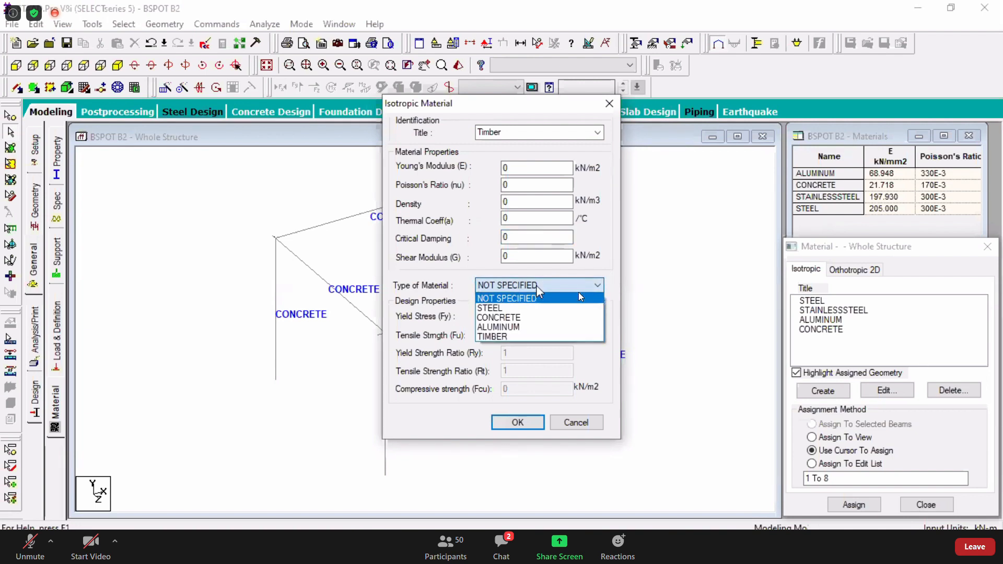
{"action": "left_click", "coordinate": [509, 337]}
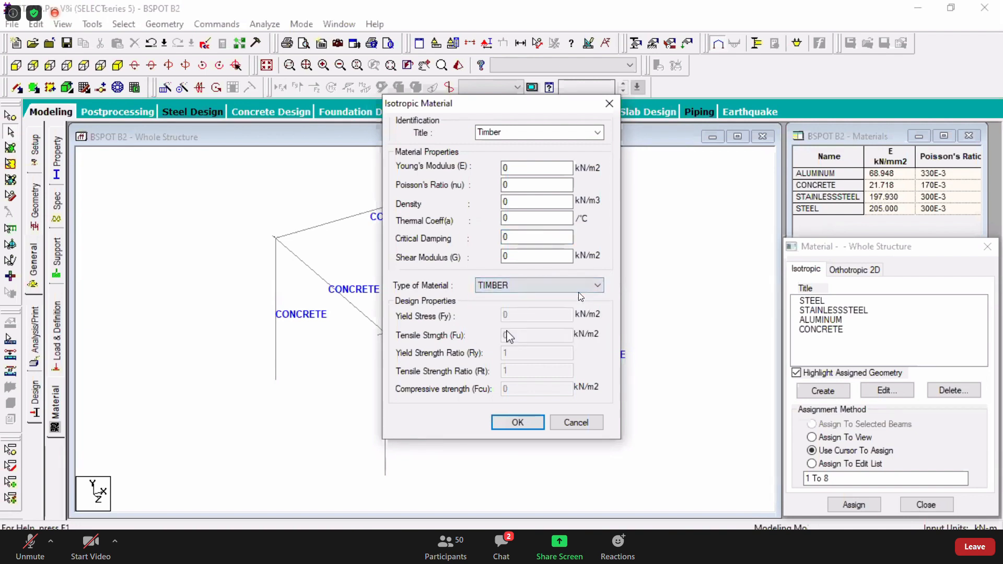
{"action": "left_click", "coordinate": [538, 427]}
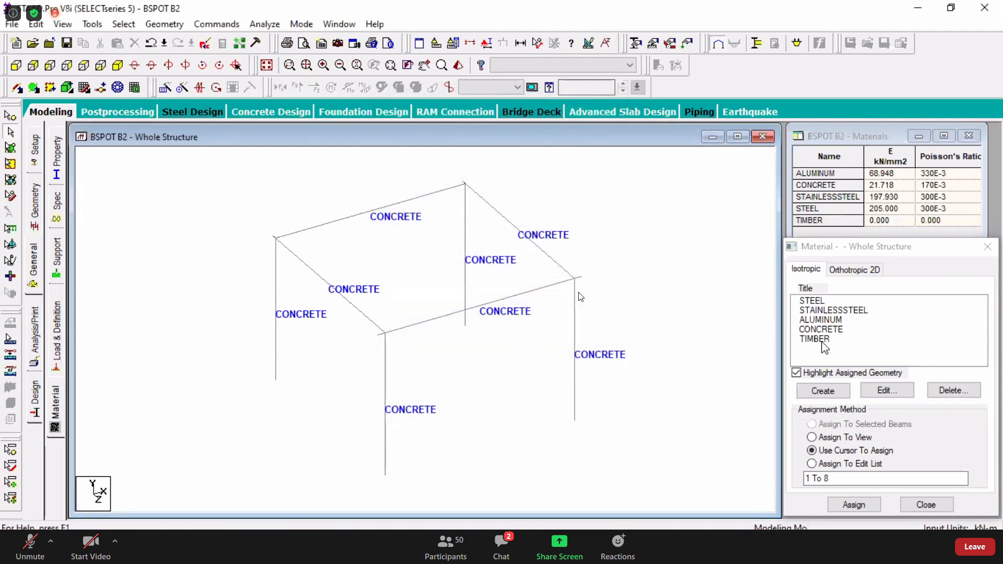
- Highlight TIMBER in the material list, then open a circular section definition and examine the materials offered for it
{"action": "left_click", "coordinate": [822, 339]}
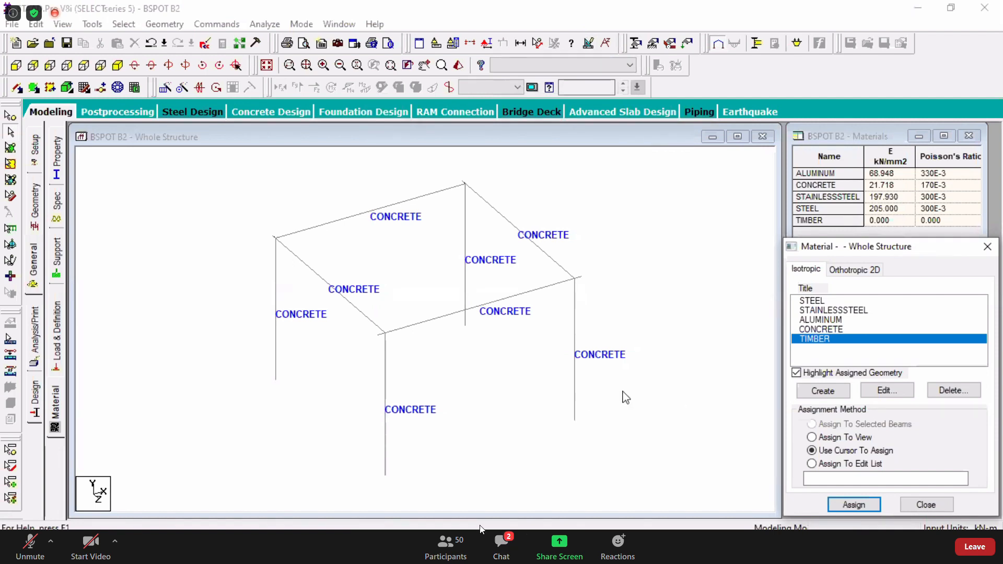
{"action": "left_click", "coordinate": [701, 352]}
{"action": "left_click", "coordinate": [853, 355]}
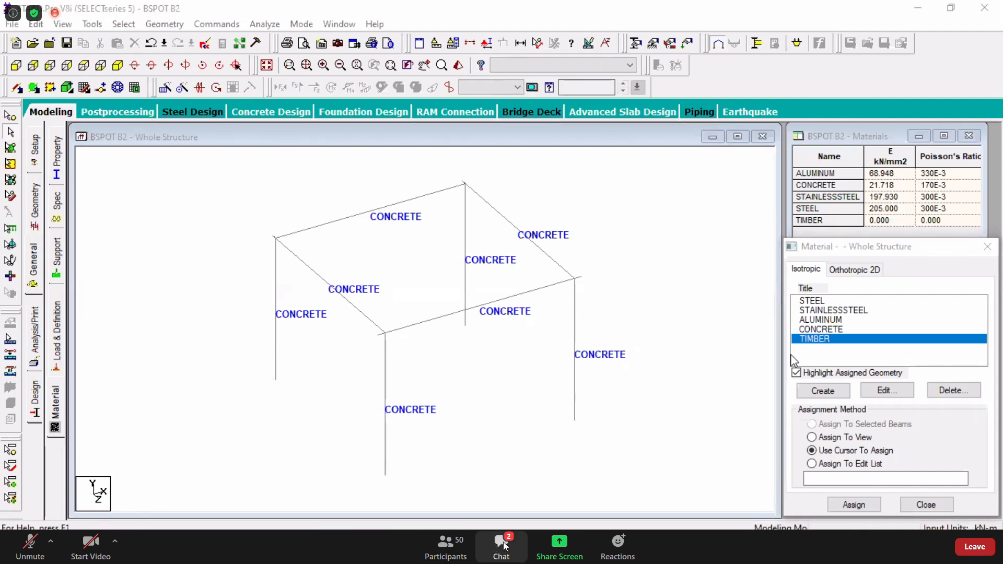
{"action": "left_click", "coordinate": [56, 170]}
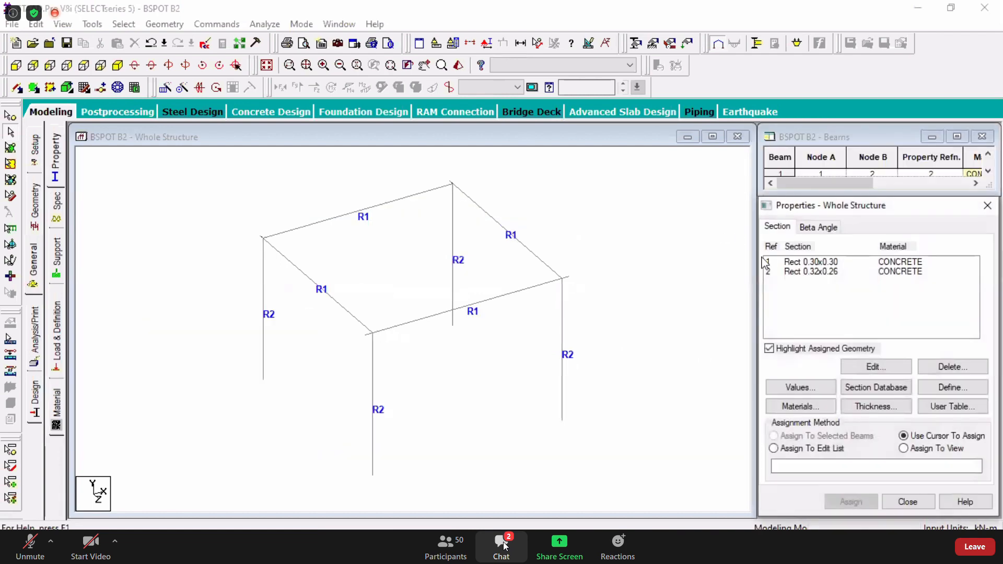
{"action": "left_click", "coordinate": [950, 387]}
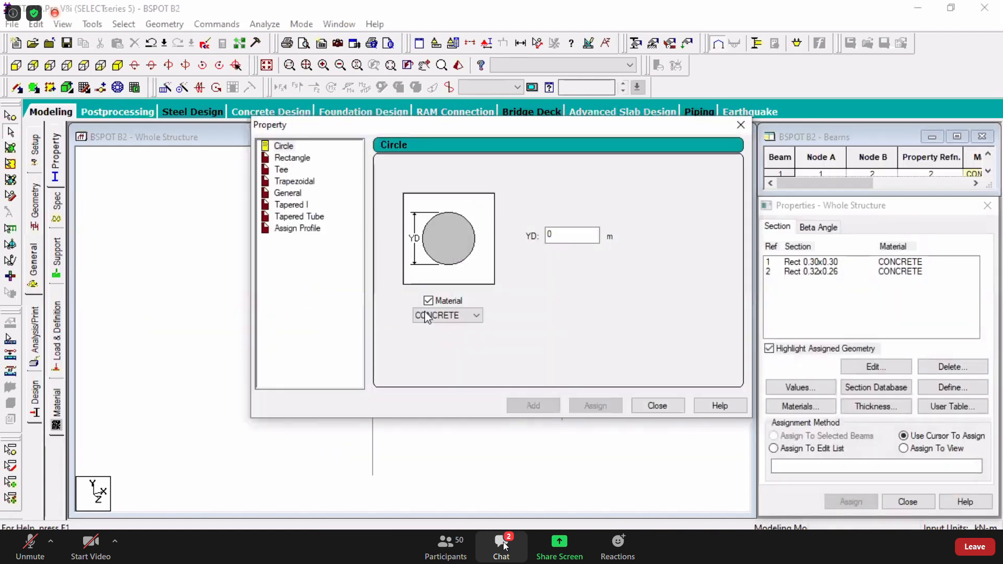
{"action": "left_click", "coordinate": [439, 315]}
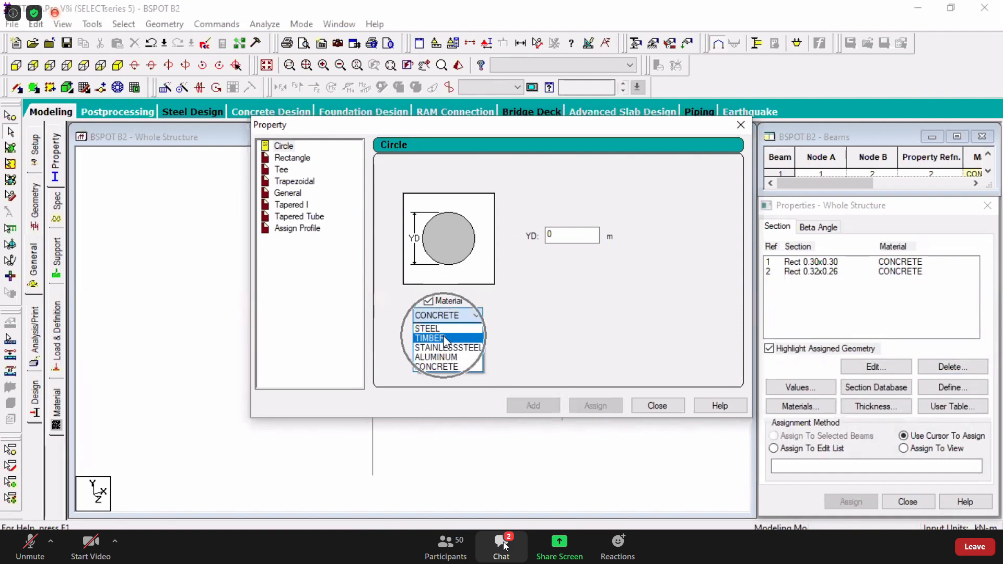
- Close the section property definition and delete the TIMBER material from the isotropic materials
{"action": "left_click", "coordinate": [677, 410]}
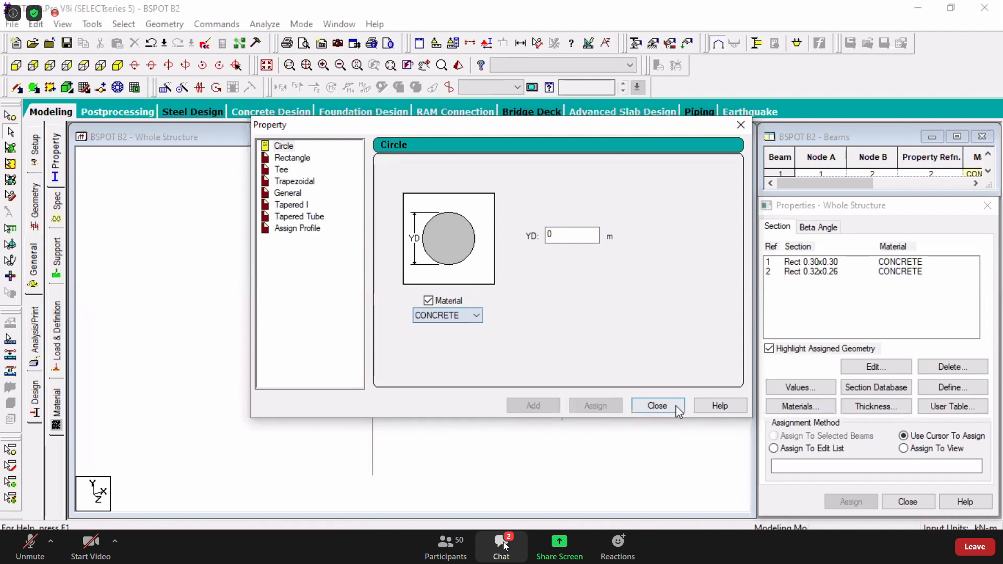
{"action": "left_click", "coordinate": [741, 124]}
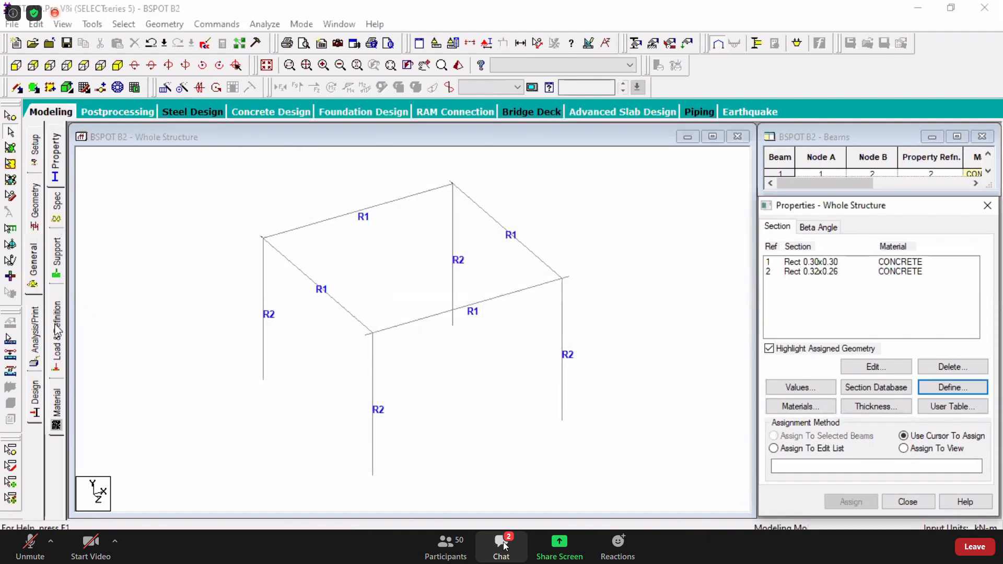
{"action": "left_click", "coordinate": [62, 403]}
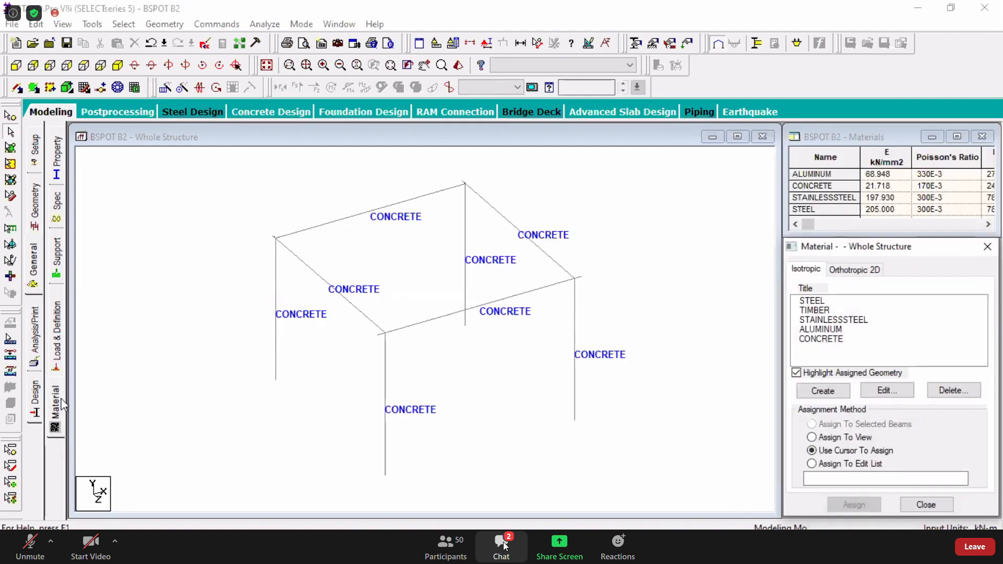
{"action": "left_click", "coordinate": [828, 310]}
{"action": "left_click", "coordinate": [951, 391]}
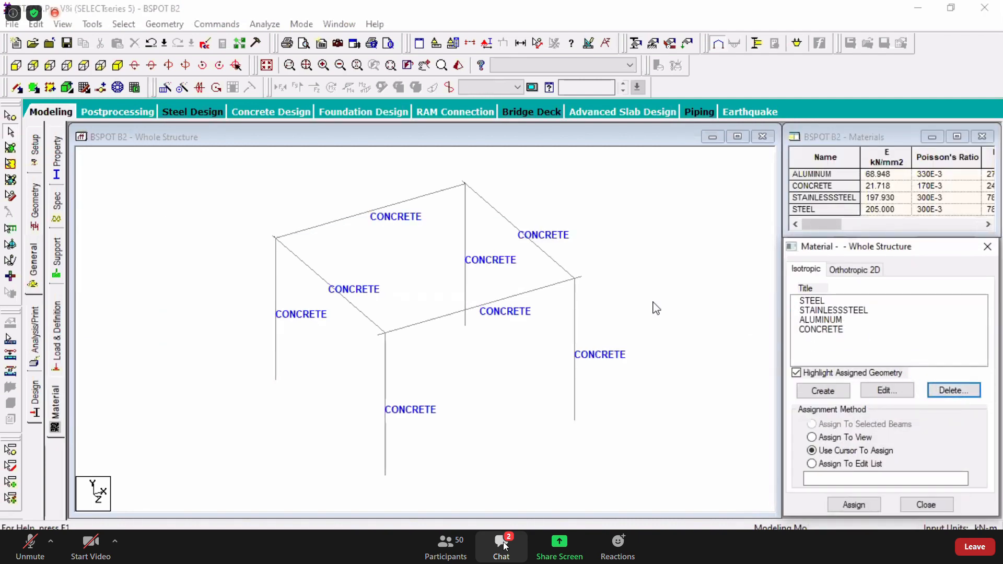
{"action": "left_click", "coordinate": [647, 218]}
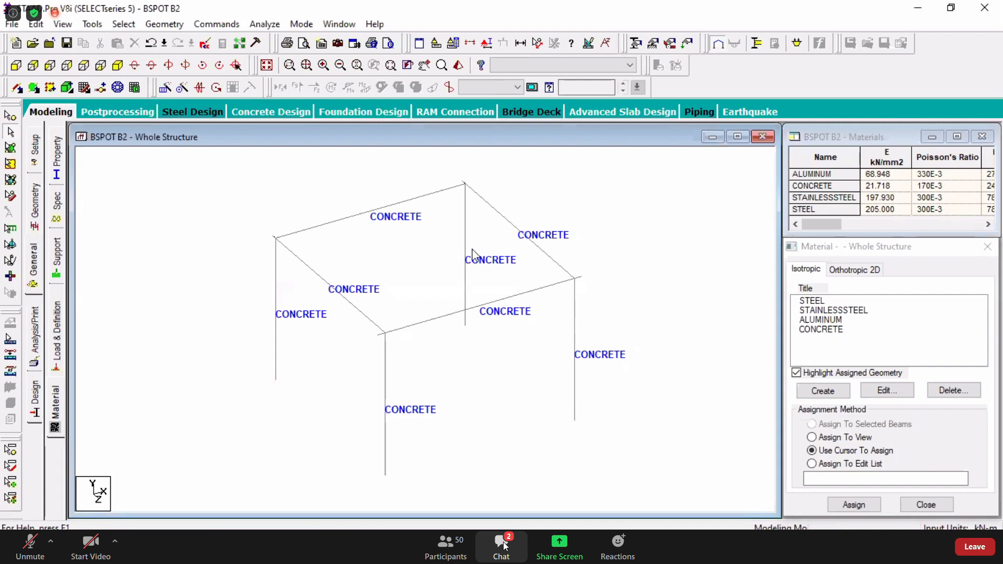
- Try to change the material of the Rect 0.30x0.30 beam section to STEEL
{"action": "left_click", "coordinate": [59, 165]}
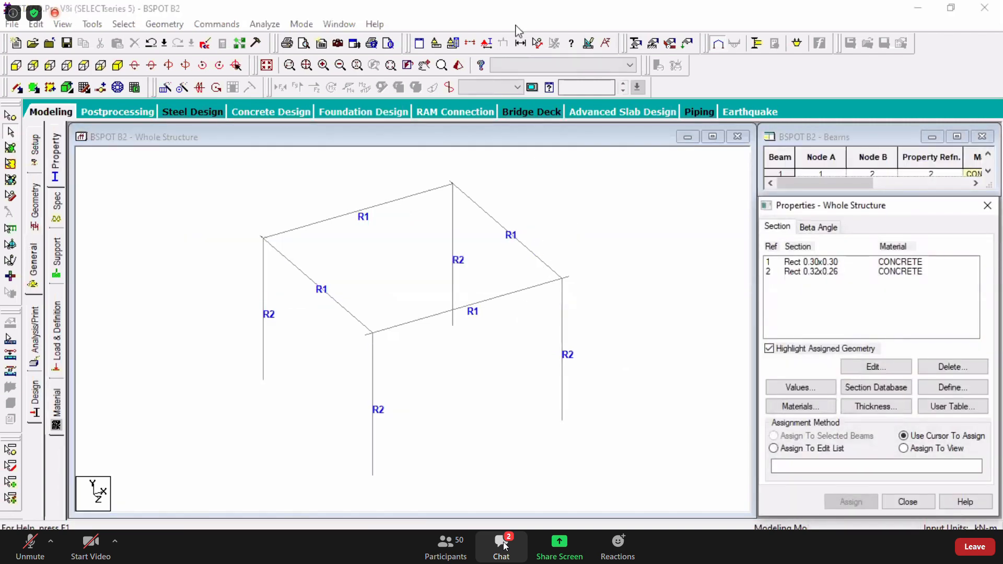
{"action": "left_click", "coordinate": [515, 25]}
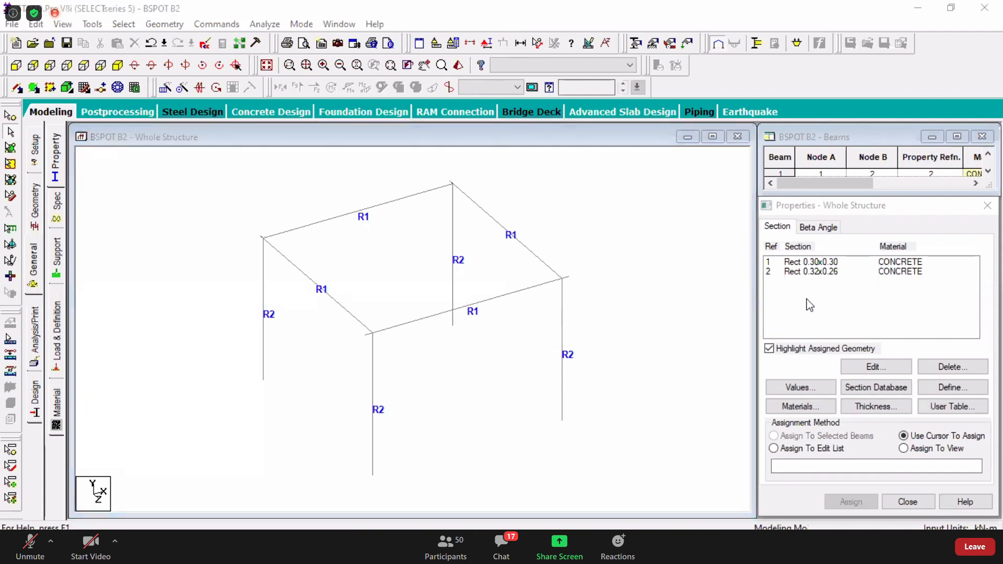
{"action": "double_click", "coordinate": [827, 263]}
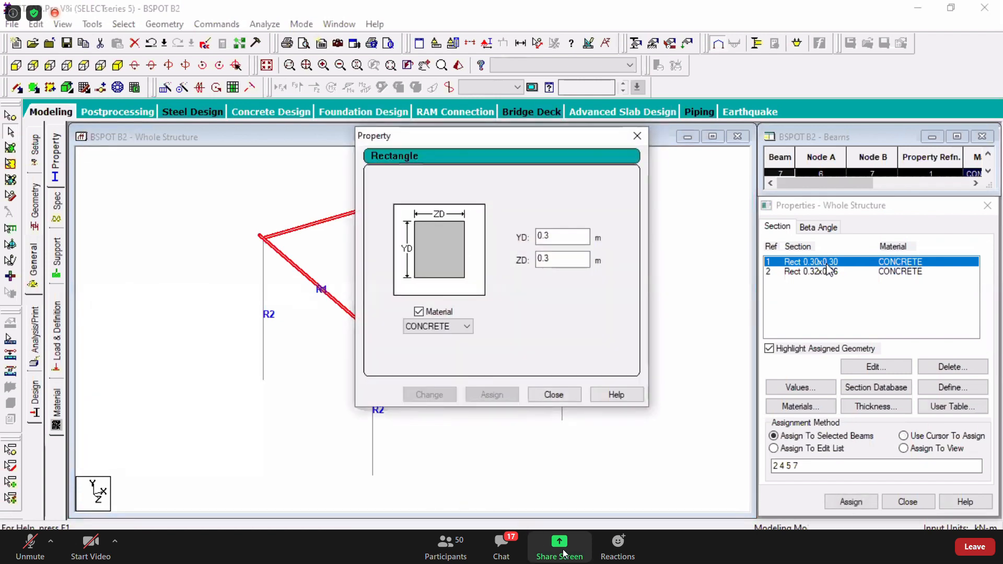
{"action": "left_click", "coordinate": [445, 326]}
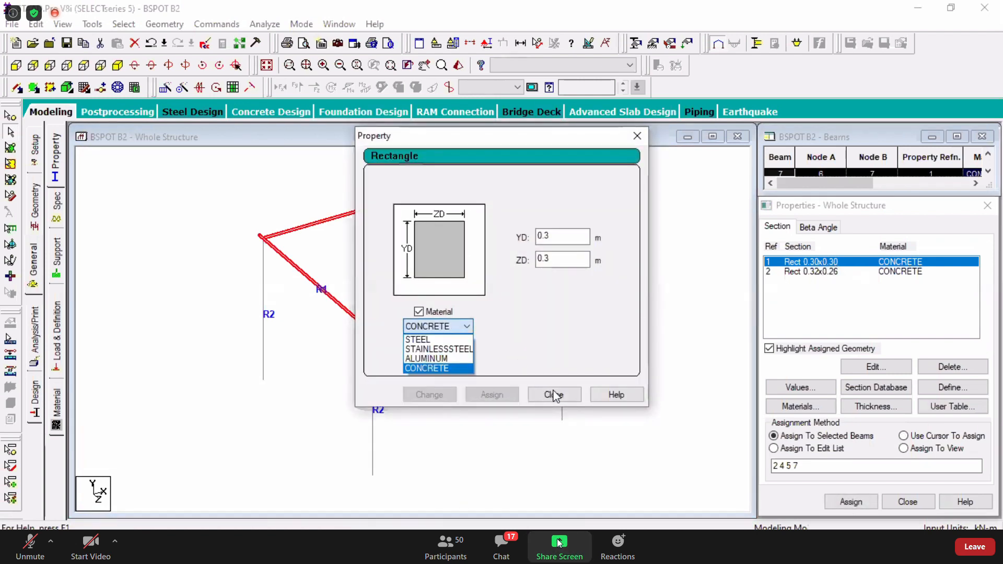
{"action": "left_click", "coordinate": [418, 340]}
{"action": "left_click", "coordinate": [433, 398]}
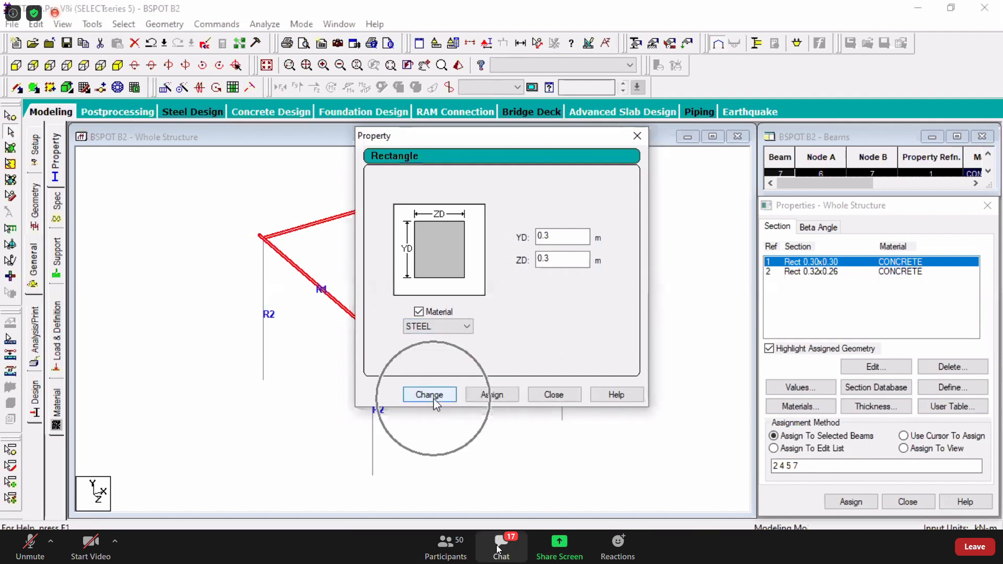
{"action": "left_click", "coordinate": [434, 400]}
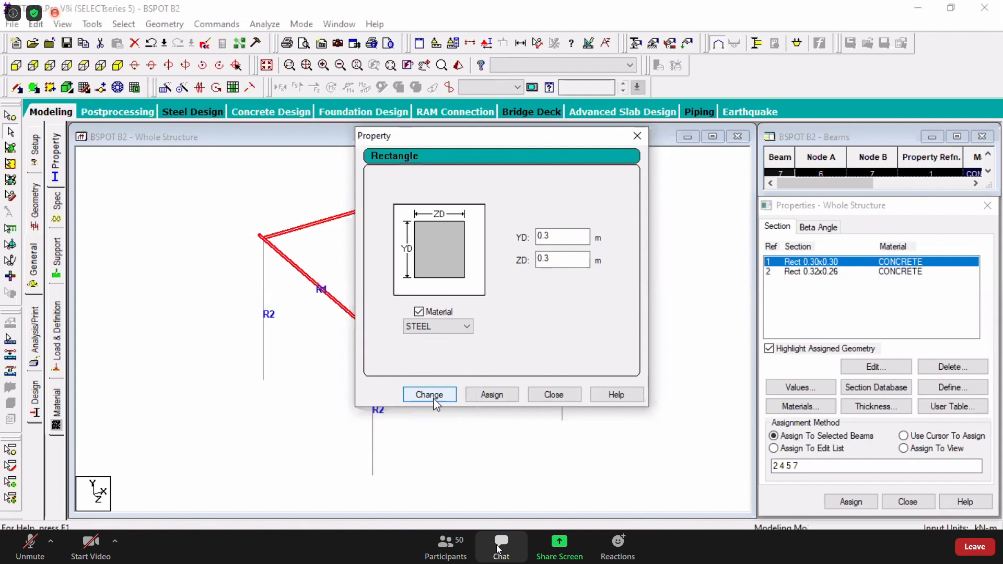
{"action": "left_click", "coordinate": [435, 402]}
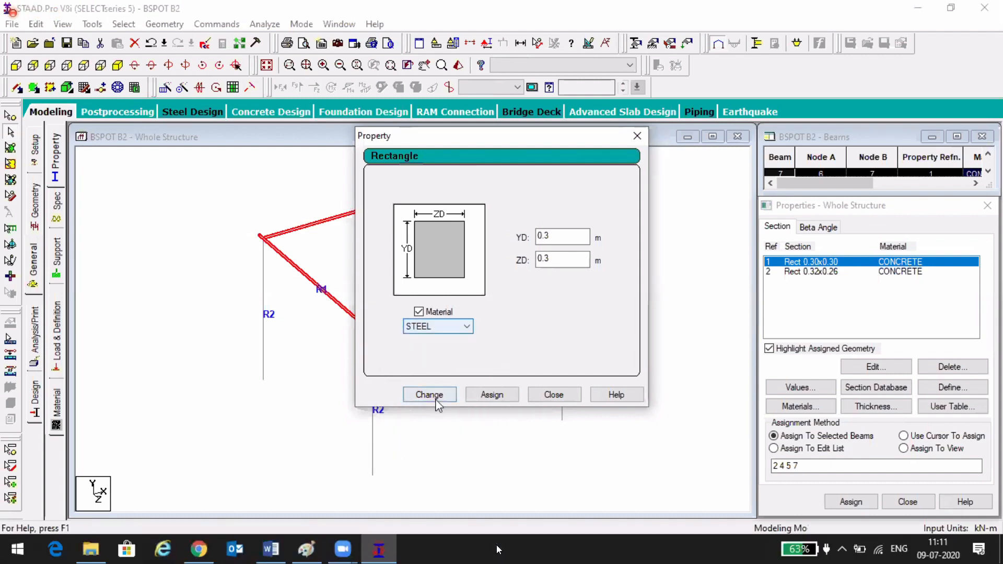
- Set the Rect 0.30x0.30 section's material back to CONCRETE, close its definition and deselect the beams
{"action": "left_click", "coordinate": [447, 328]}
{"action": "left_click", "coordinate": [433, 366]}
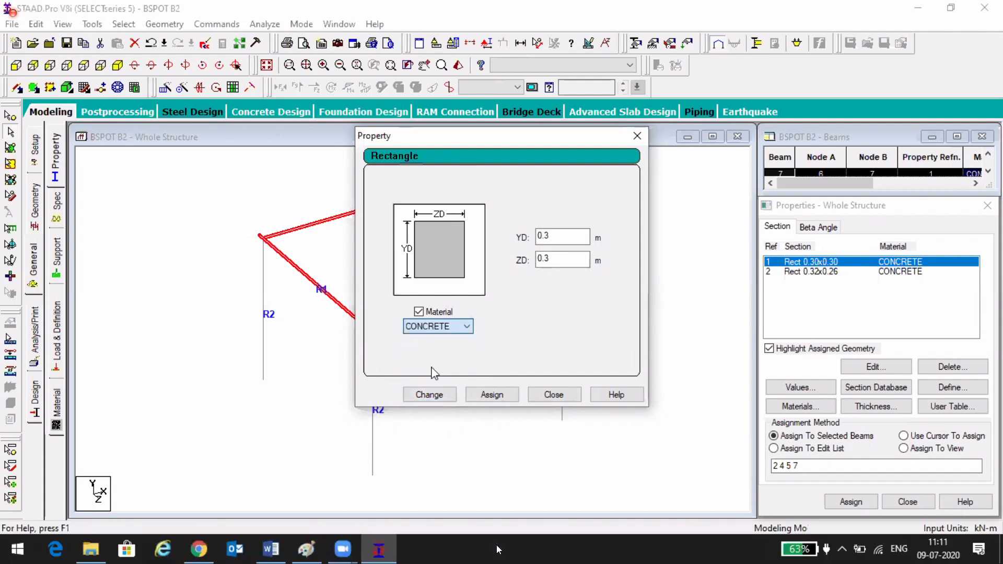
{"action": "left_click", "coordinate": [554, 395]}
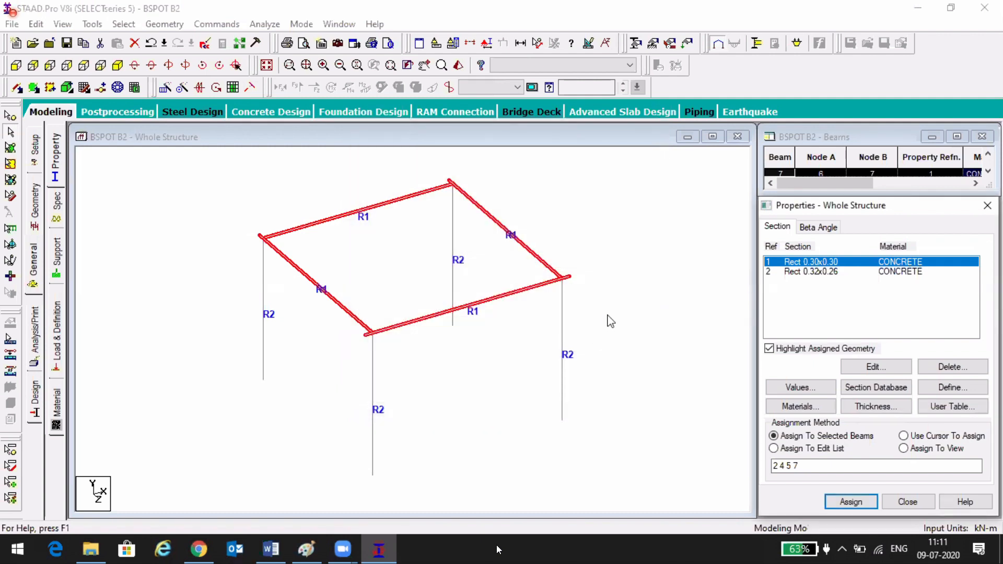
{"action": "left_click", "coordinate": [610, 321]}
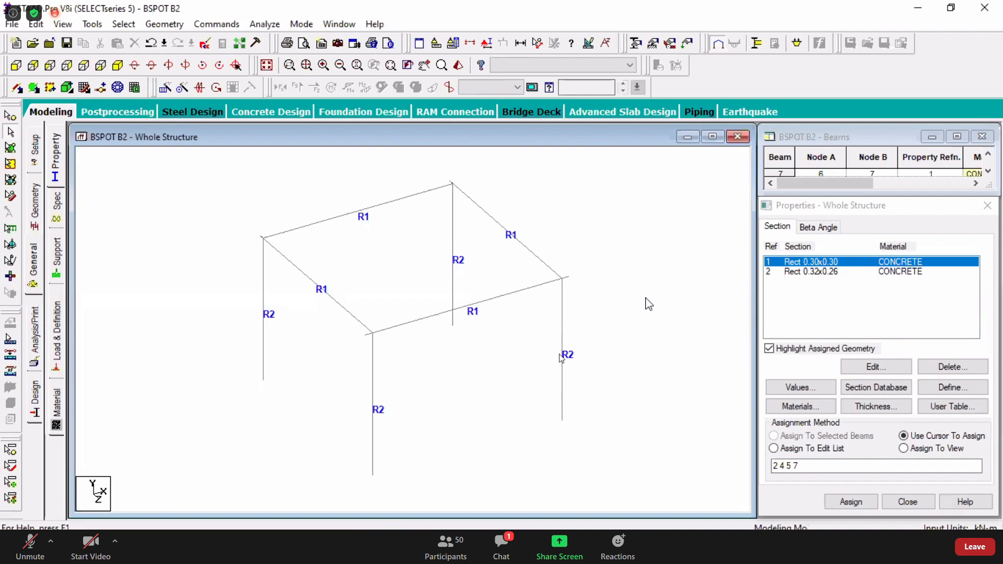
- Create a new isotropic material titled Wood with its type of material left as NOT SPECIFIED, and select it among the materials
{"action": "left_click", "coordinate": [498, 547]}
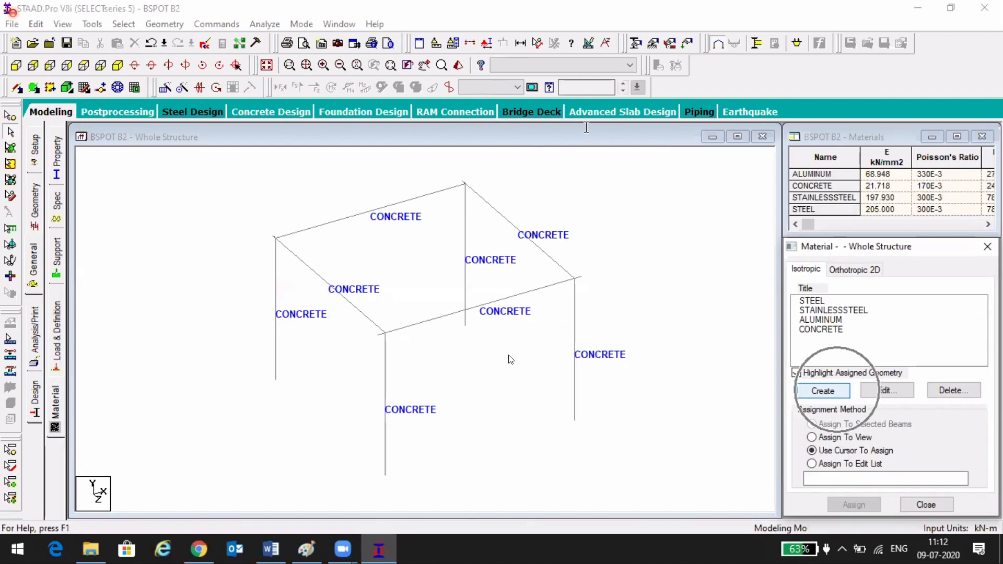
{"action": "key", "text": "Return"}
{"action": "type", "text": "Wood"}
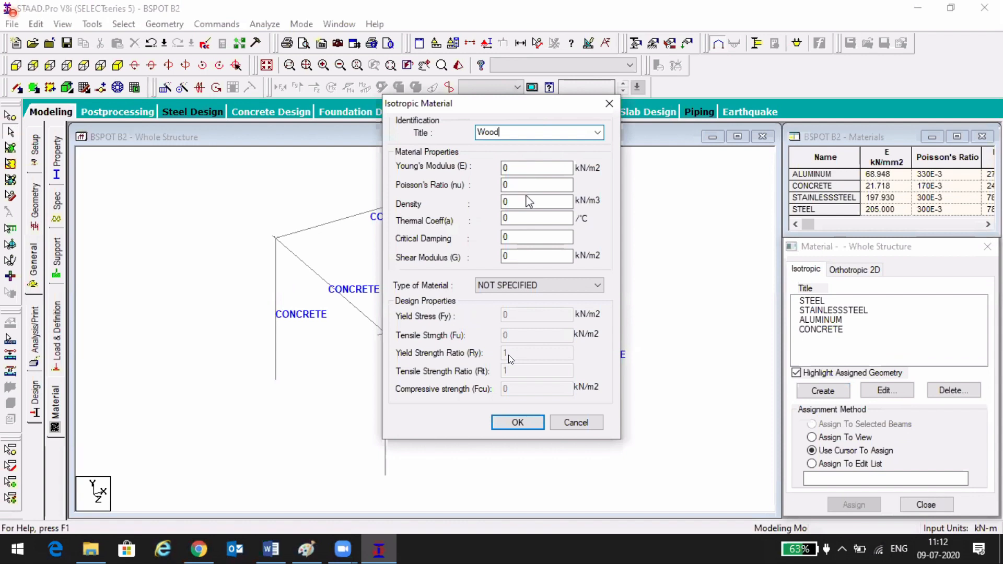
{"action": "left_click", "coordinate": [528, 256]}
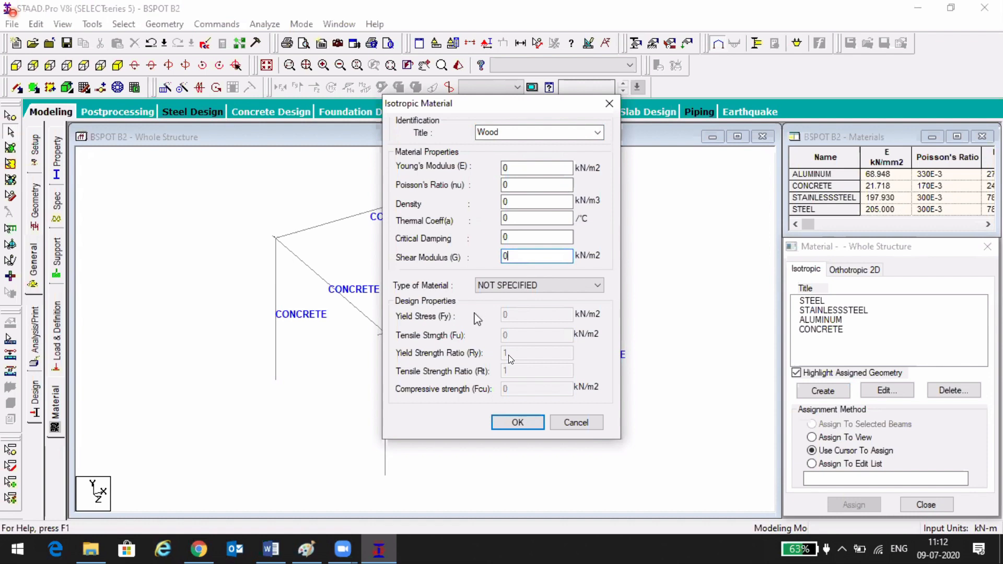
{"action": "left_click", "coordinate": [517, 284]}
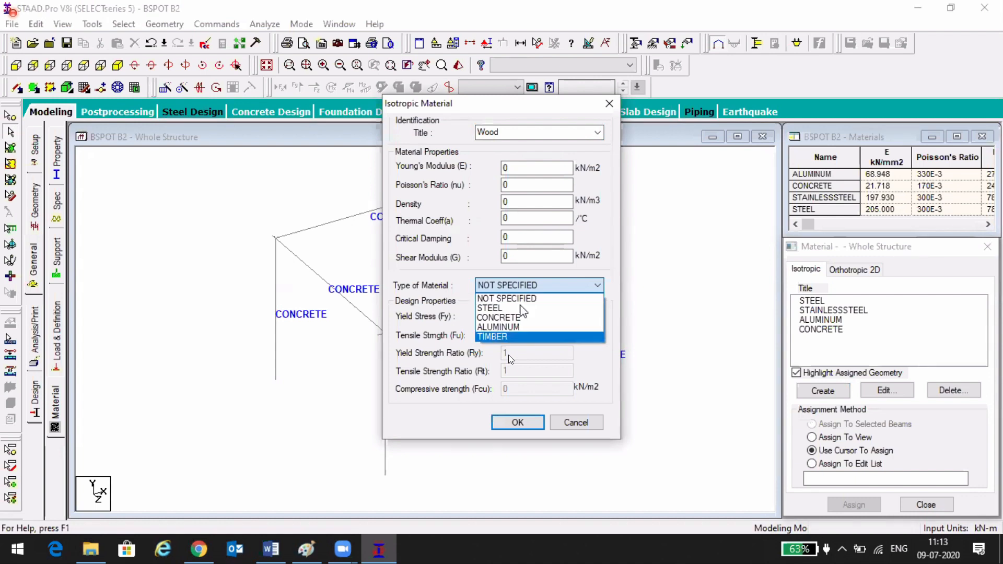
{"action": "left_click", "coordinate": [555, 137]}
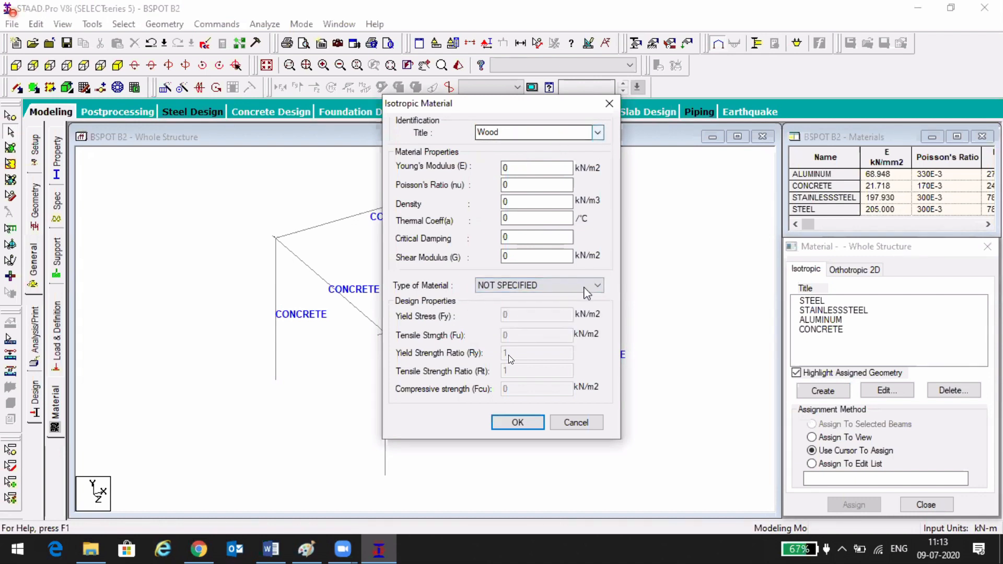
{"action": "left_click", "coordinate": [587, 286]}
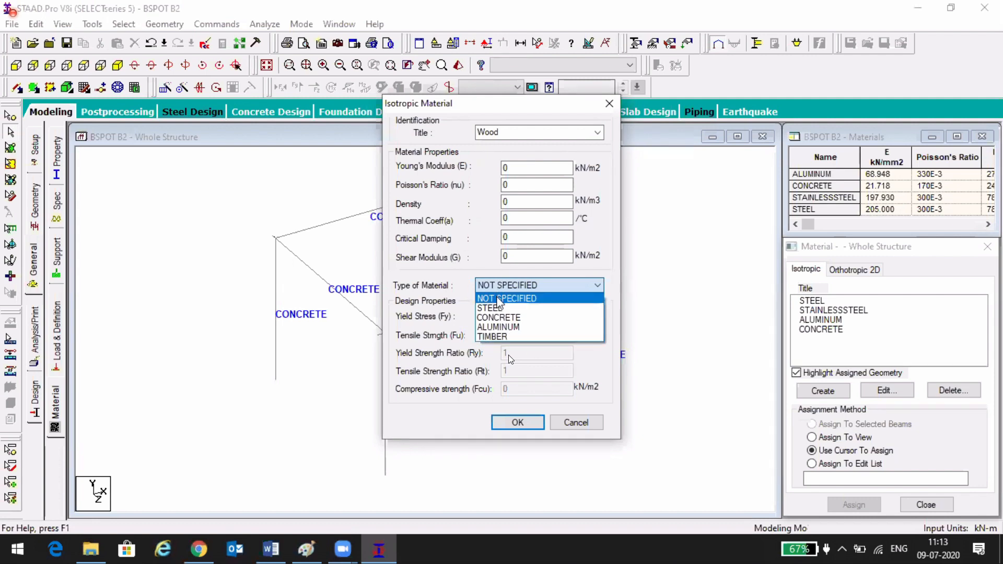
{"action": "left_click", "coordinate": [496, 297]}
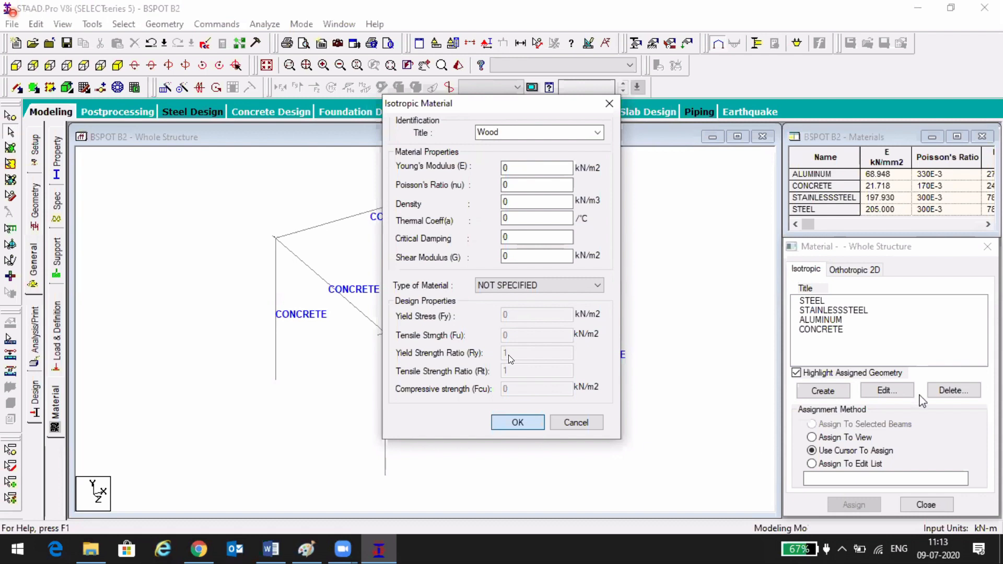
{"action": "key", "text": "Return"}
{"action": "left_click", "coordinate": [807, 339]}
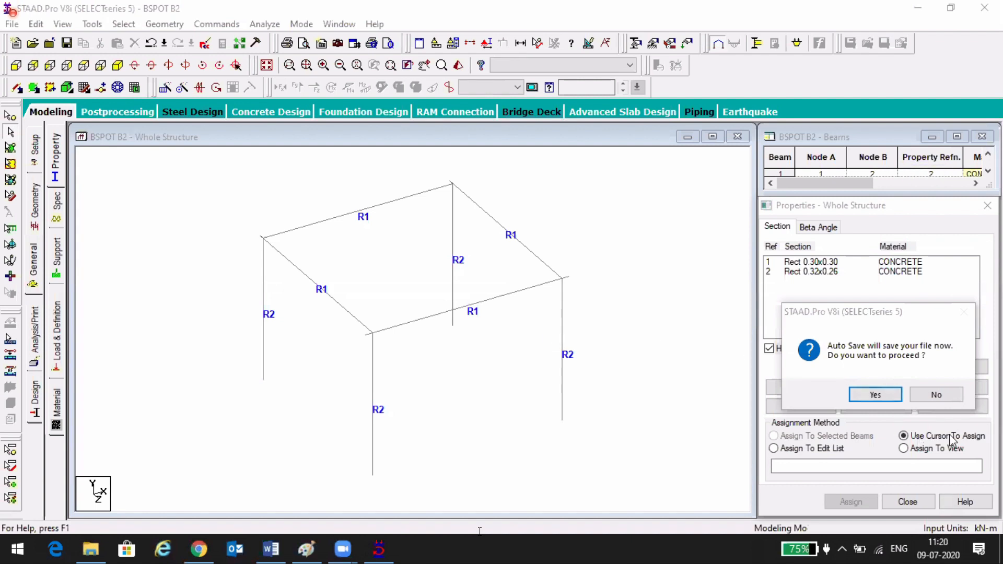
- Decline the auto-save and open the support definitions of the whole structure
{"action": "left_click", "coordinate": [938, 395]}
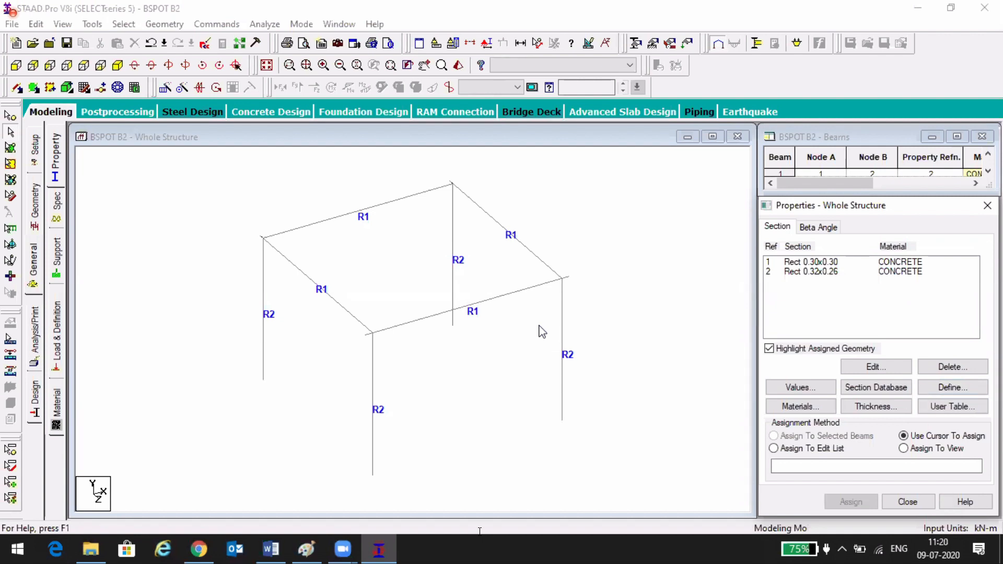
{"action": "left_click", "coordinate": [54, 265]}
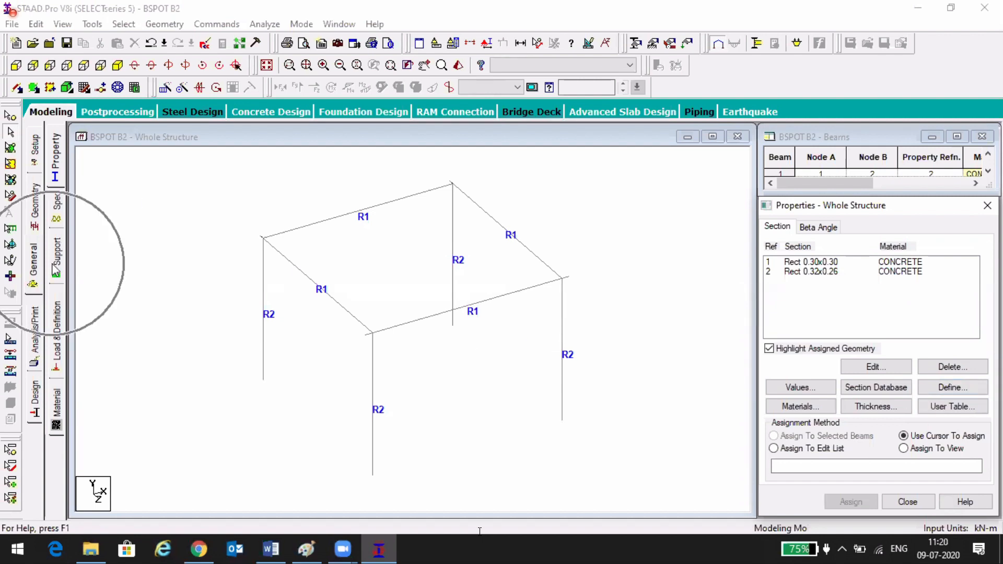
{"action": "left_click", "coordinate": [30, 267]}
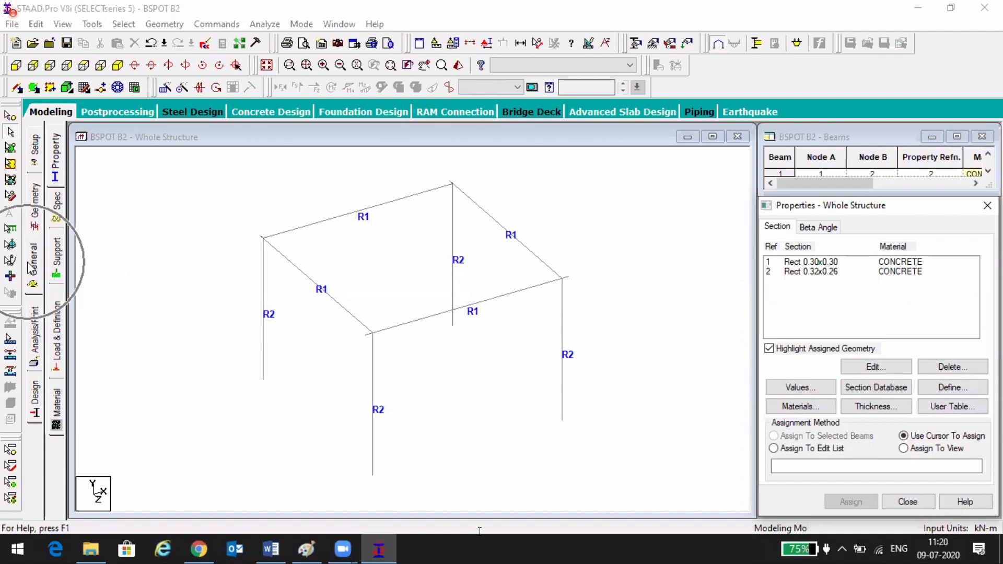
{"action": "left_click", "coordinate": [57, 163]}
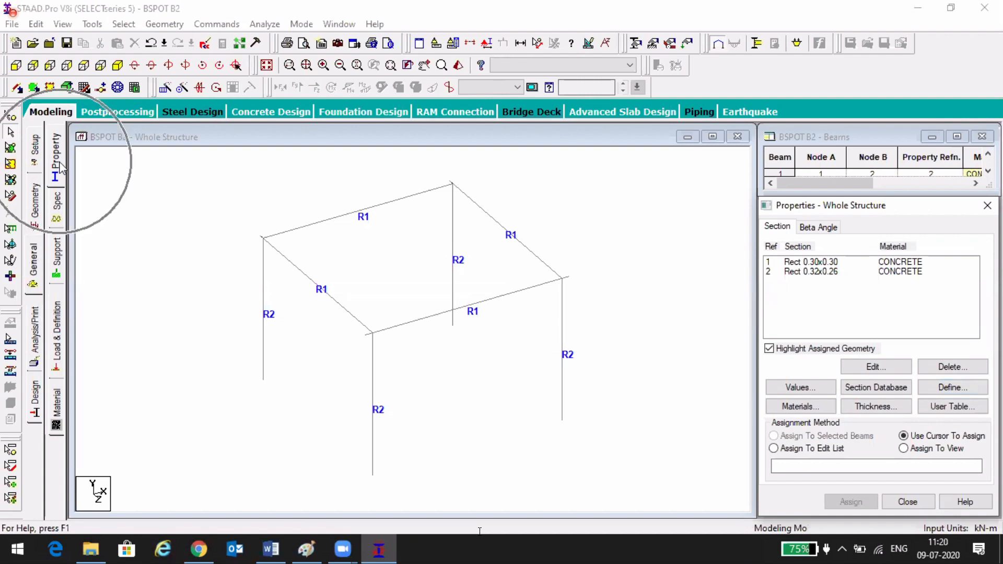
{"action": "left_click", "coordinate": [57, 210]}
{"action": "left_click", "coordinate": [60, 258]}
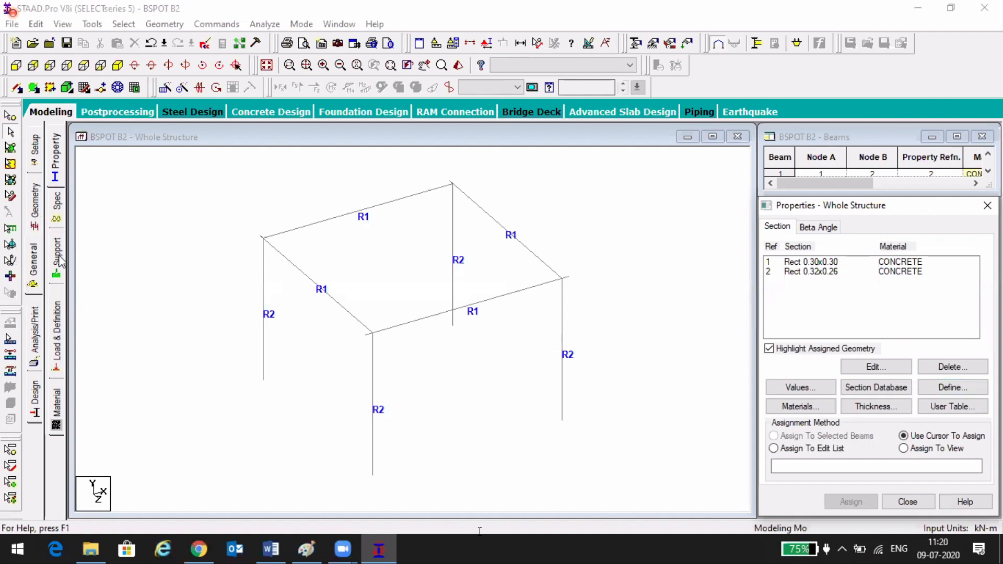
{"action": "left_click", "coordinate": [57, 259]}
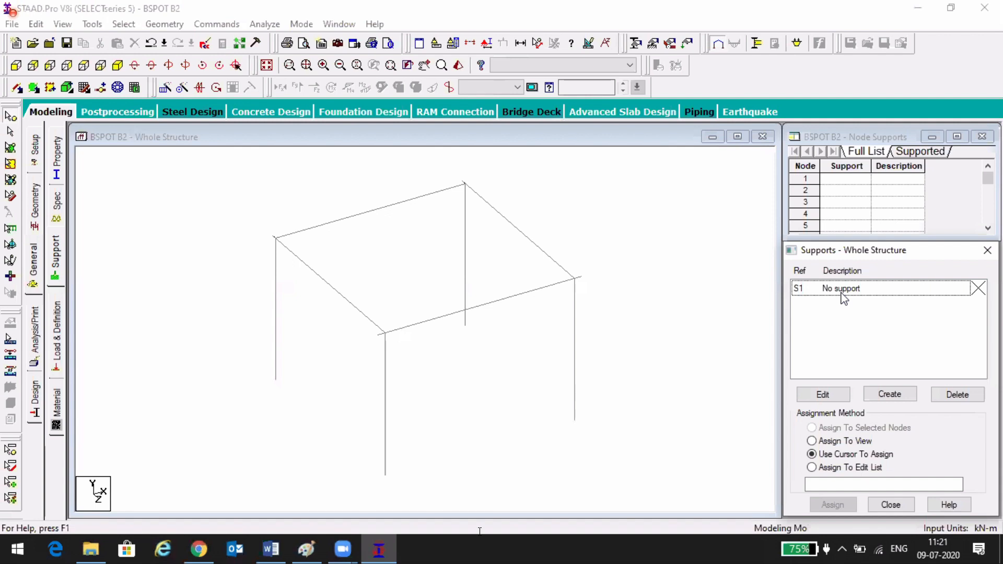
- Start creating a support and examine the options of the available support types, from Fixed and Pinned to Inclined and Foundation
{"action": "left_click", "coordinate": [899, 398]}
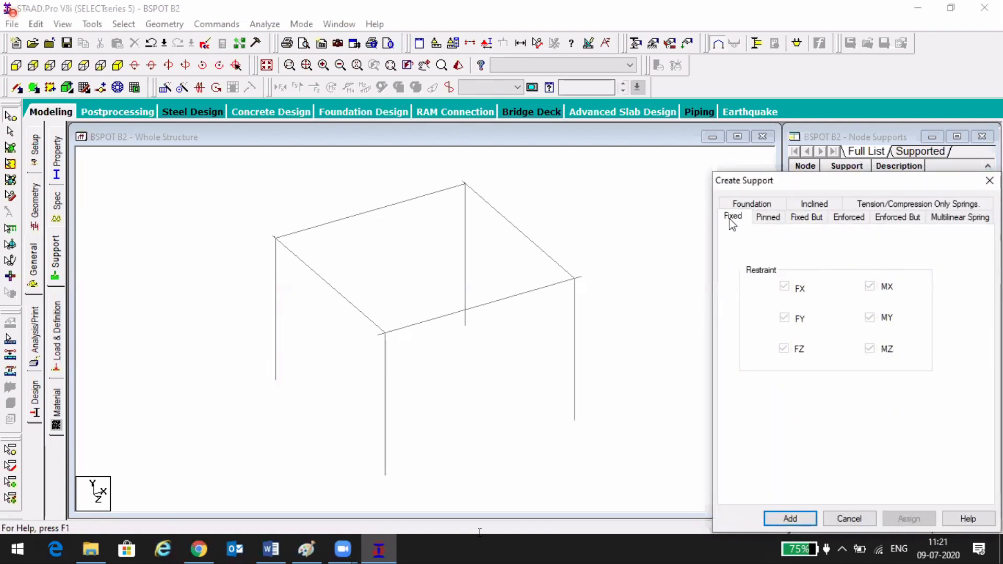
{"action": "left_click", "coordinate": [766, 218]}
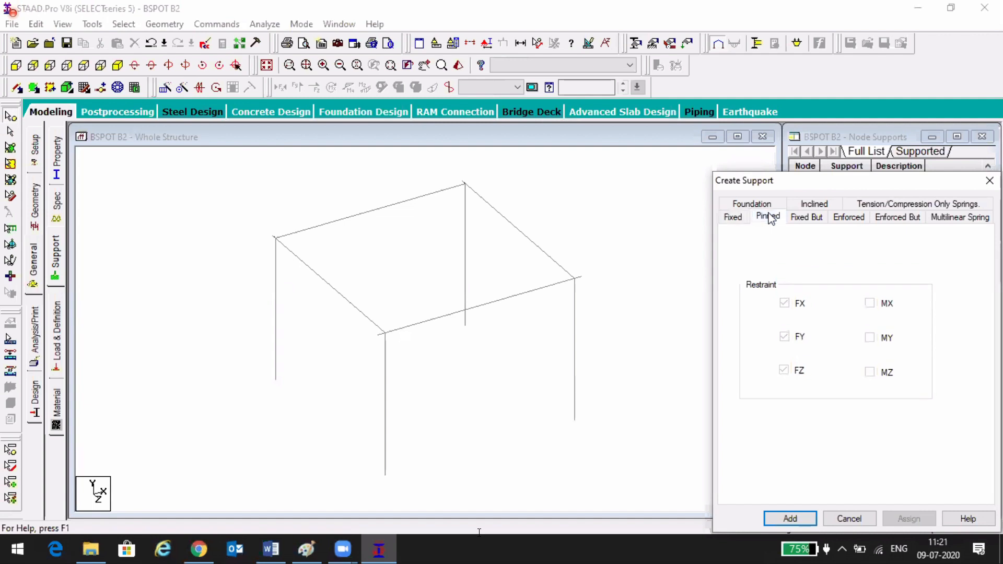
{"action": "left_click", "coordinate": [800, 224]}
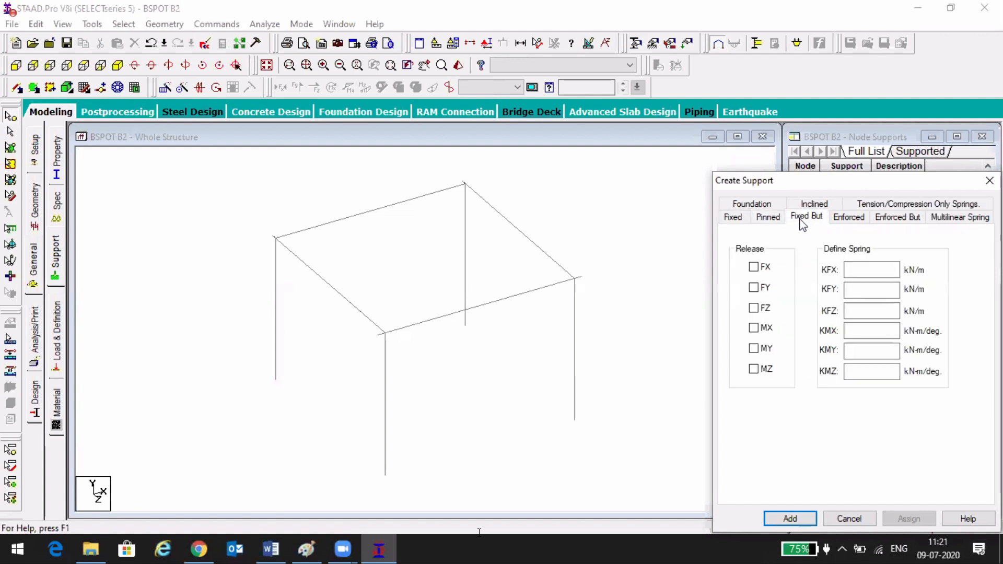
{"action": "left_click", "coordinate": [903, 221]}
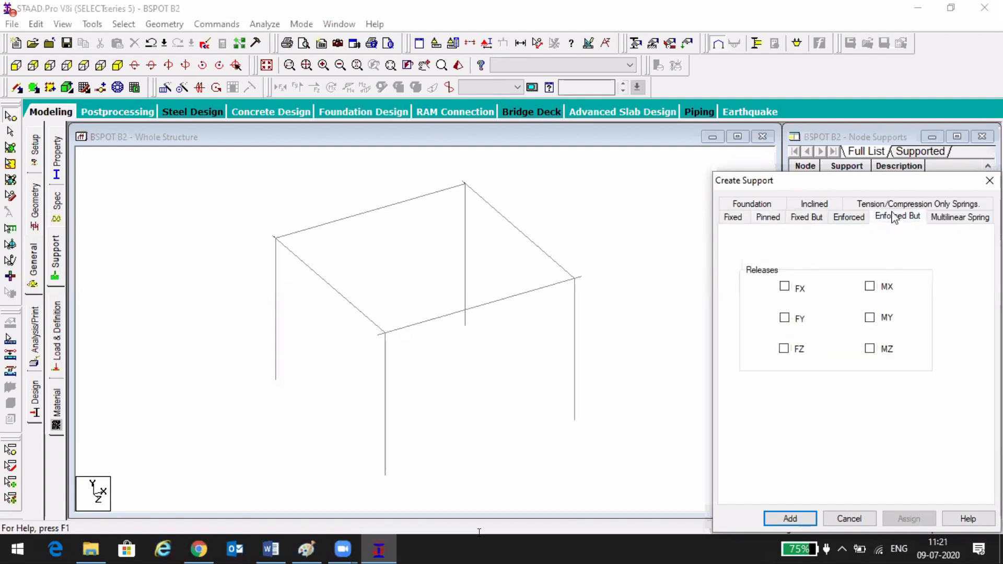
{"action": "left_click", "coordinate": [859, 219]}
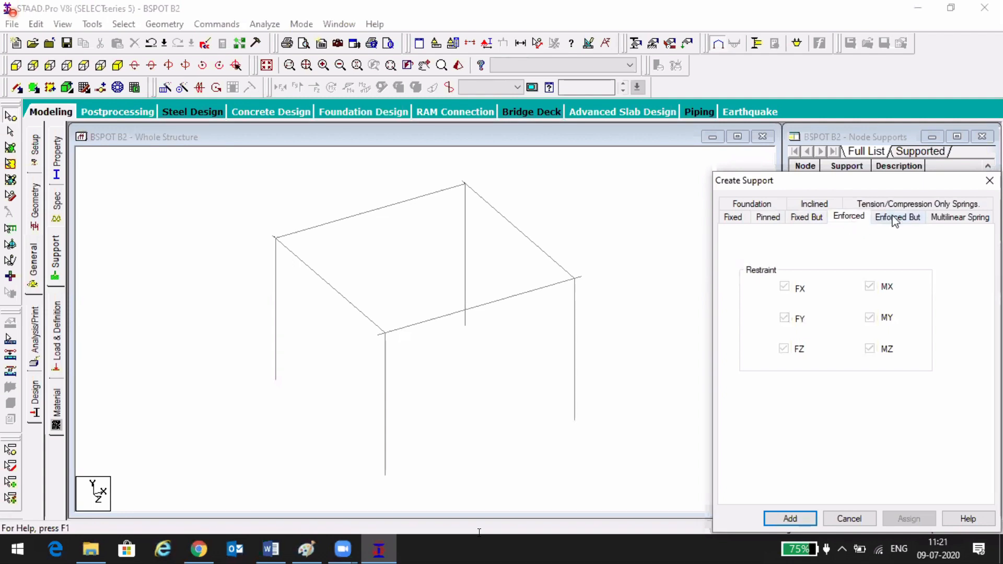
{"action": "left_click", "coordinate": [738, 217]}
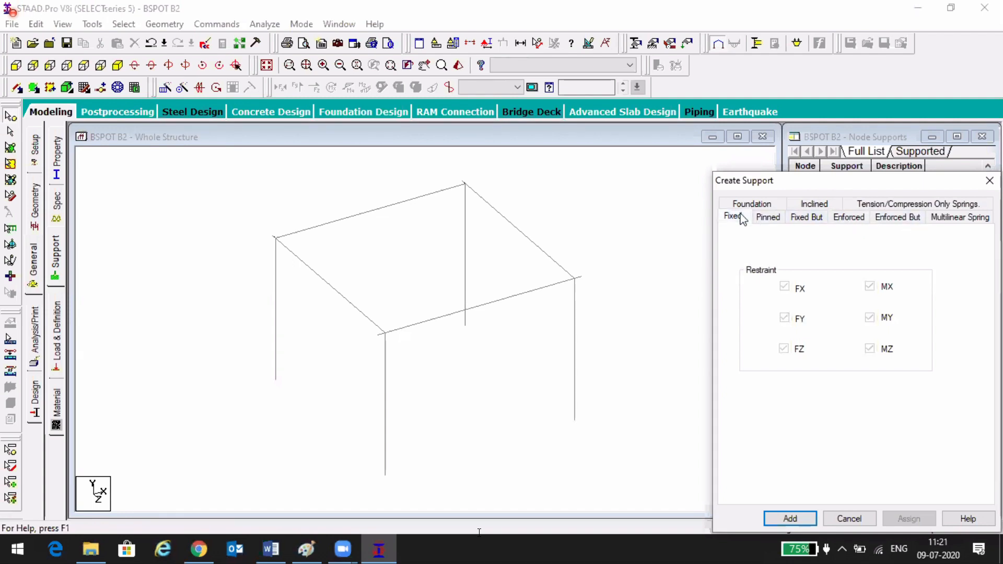
{"action": "left_click", "coordinate": [963, 217]}
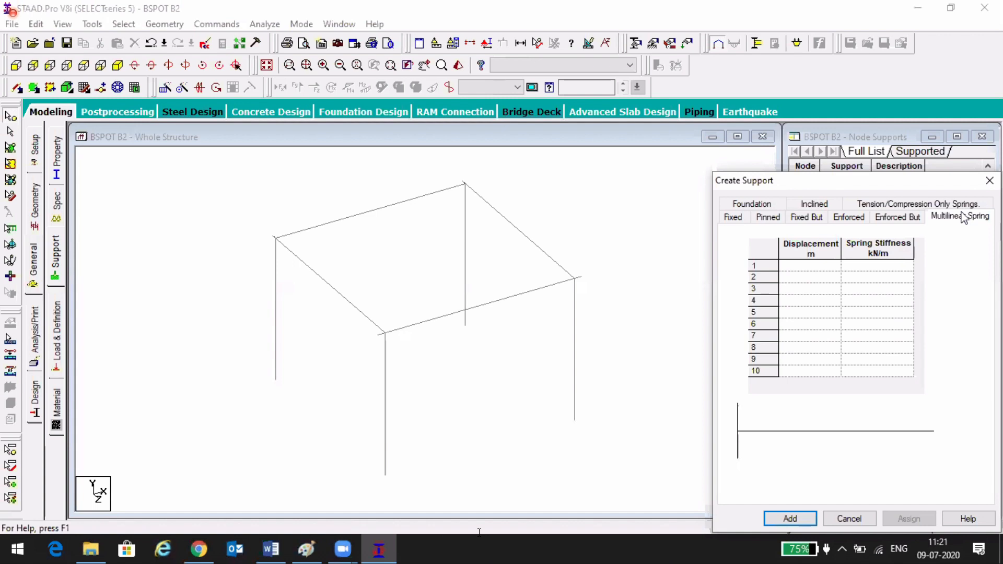
{"action": "left_click", "coordinate": [937, 205]}
{"action": "left_click", "coordinate": [828, 220]}
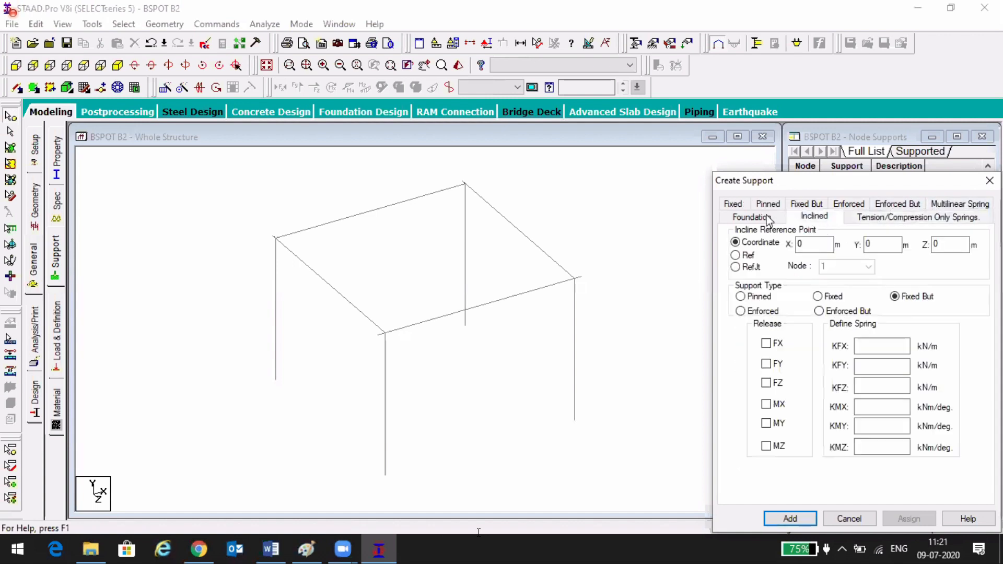
{"action": "left_click", "coordinate": [767, 219]}
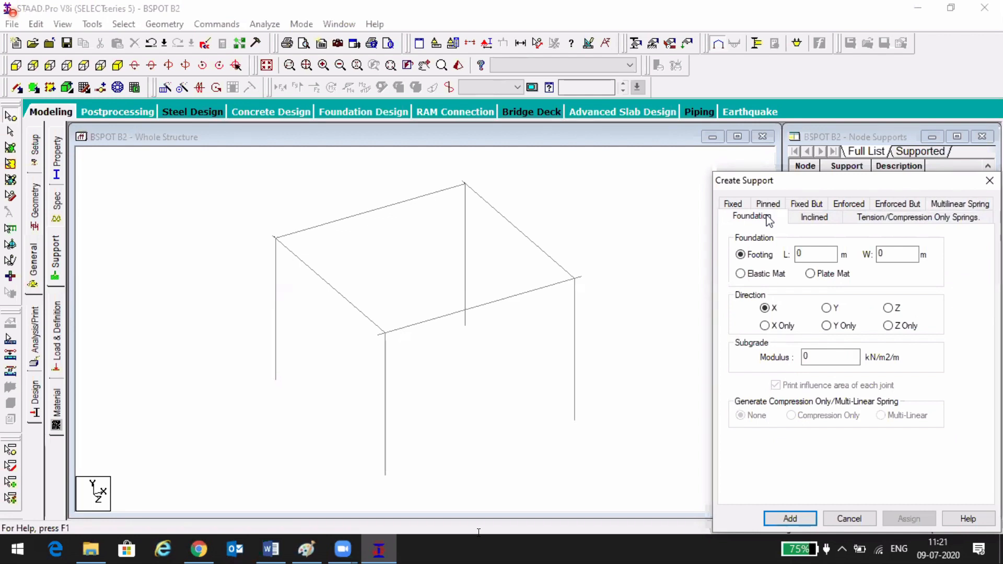
- Compare the restraints of the Fixed support with the Pinned, Fixed But, Enforced But and Enforced types
{"action": "left_click", "coordinate": [726, 205]}
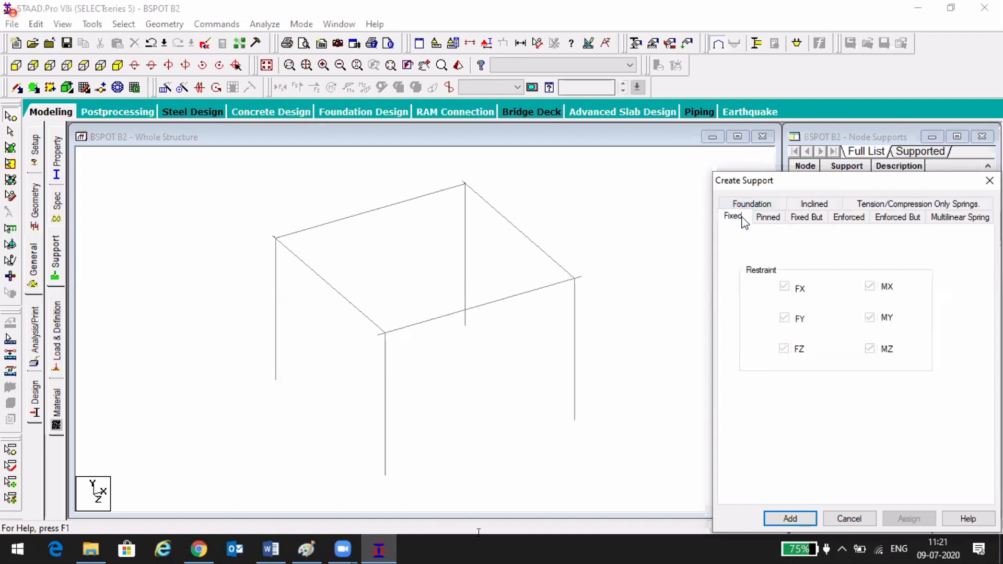
{"action": "left_click", "coordinate": [757, 222]}
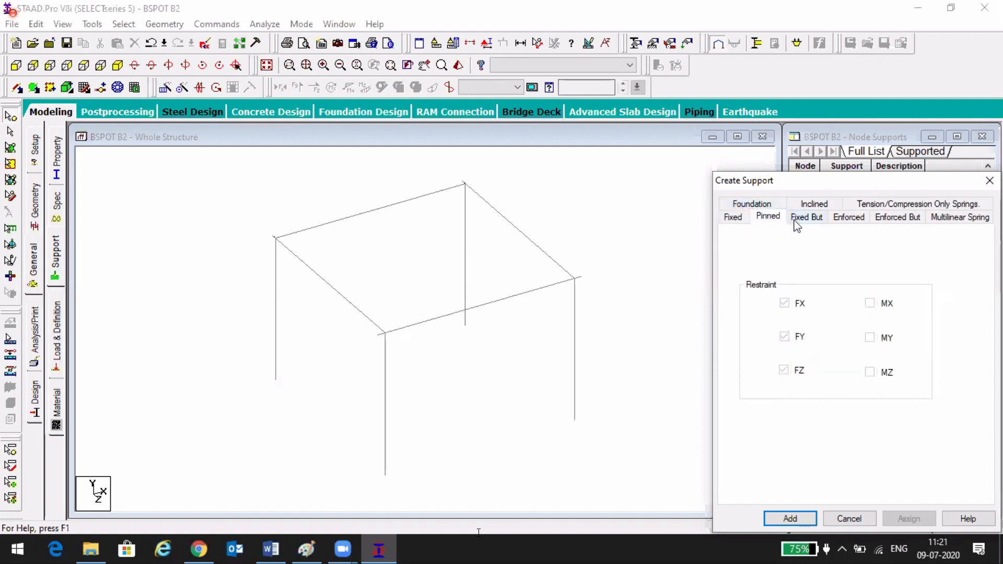
{"action": "left_click", "coordinate": [809, 218]}
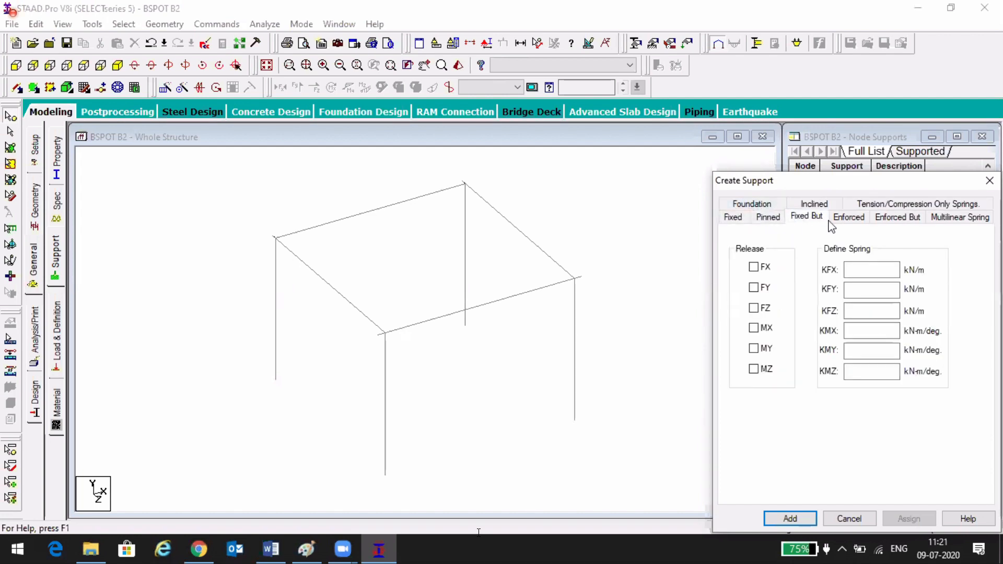
{"action": "left_click", "coordinate": [882, 220]}
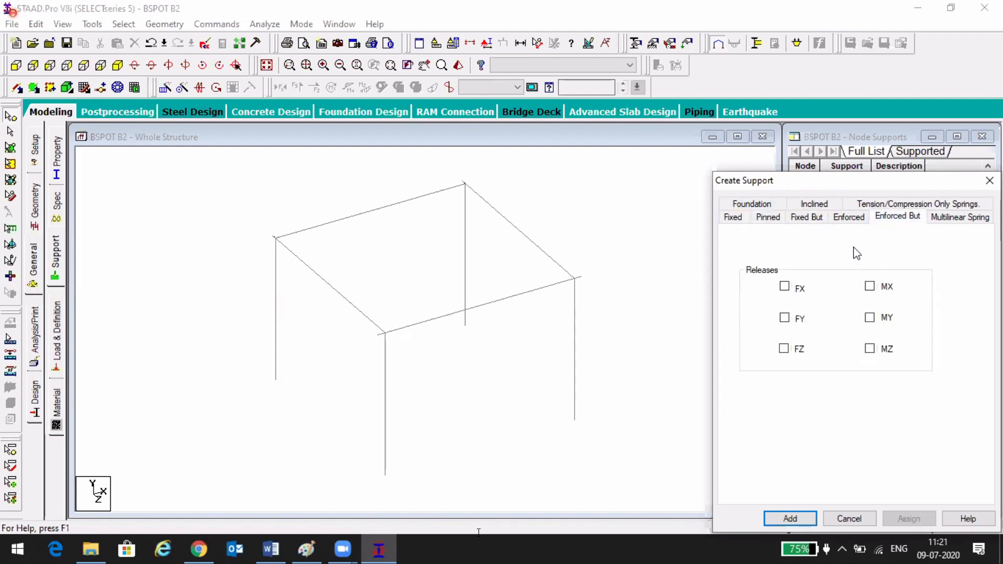
{"action": "left_click", "coordinate": [727, 219]}
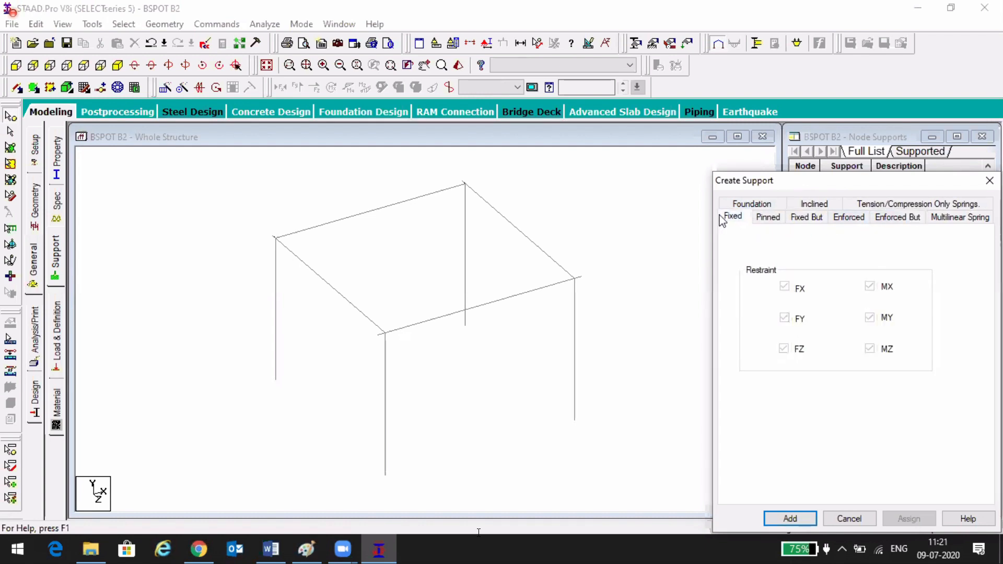
{"action": "left_click", "coordinate": [852, 219]}
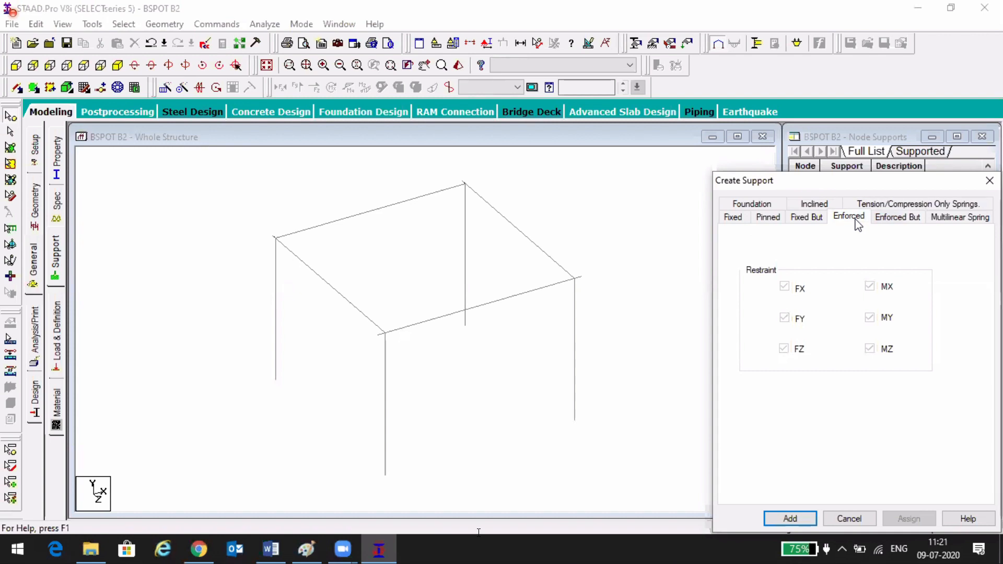
{"action": "left_click", "coordinate": [734, 222]}
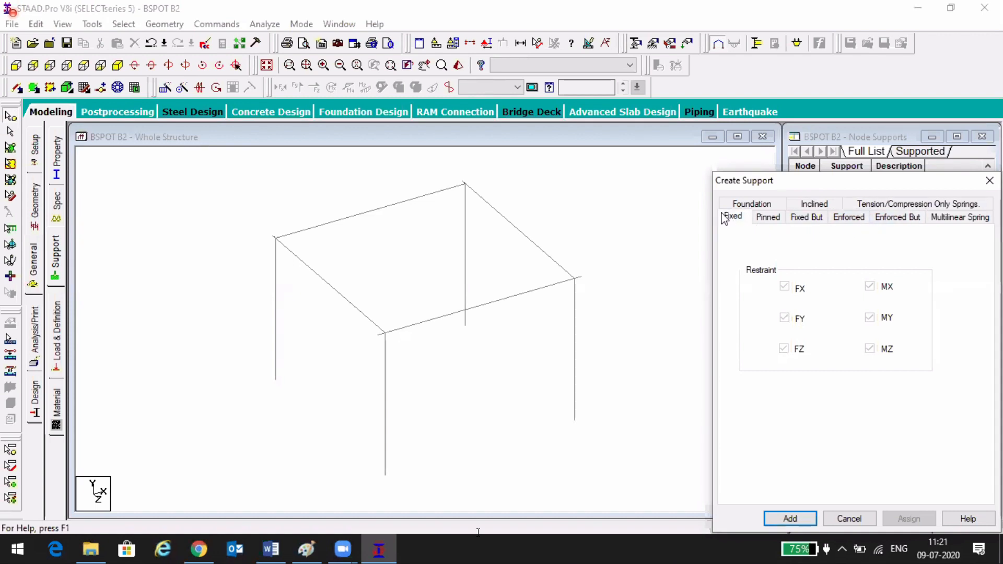
{"action": "left_click", "coordinate": [841, 221]}
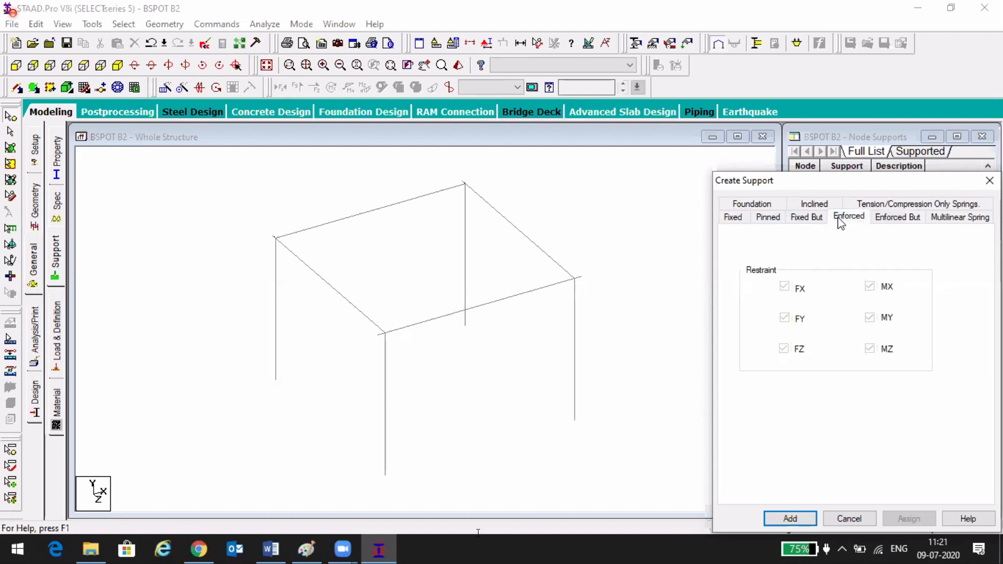
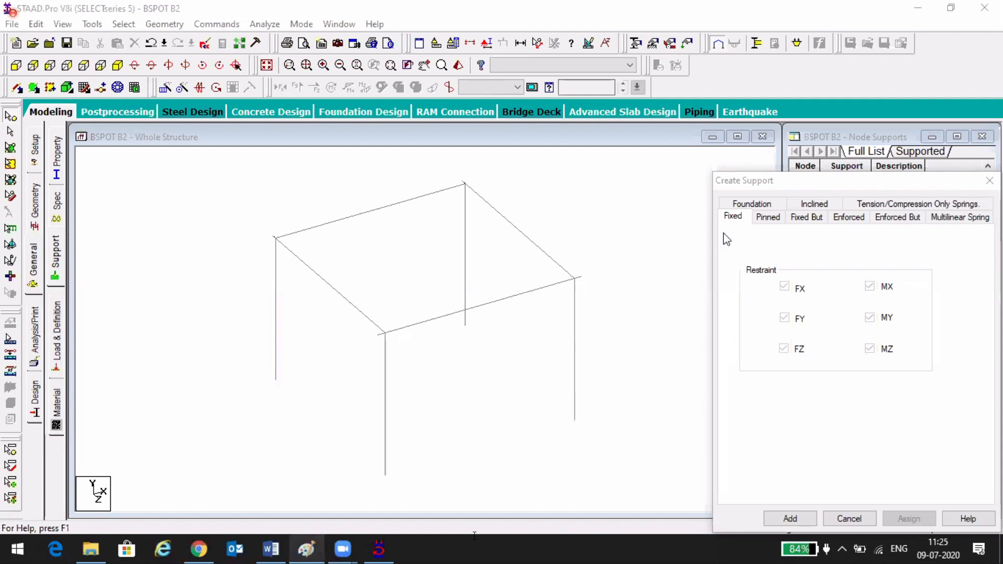
- Switch to Paint, discard the unsaved sketch and start with a blank canvas
{"action": "left_click", "coordinate": [306, 548]}
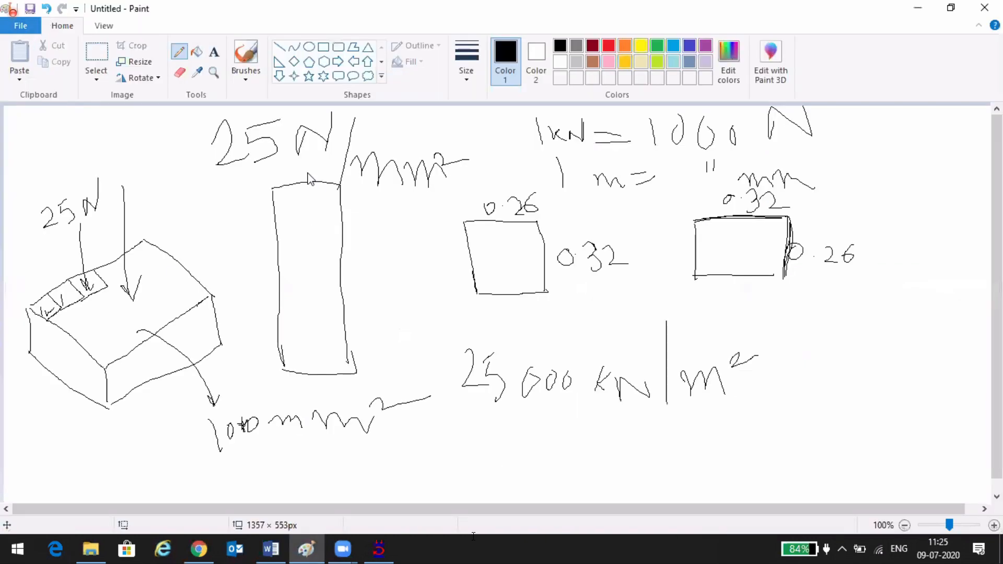
{"action": "key", "text": "alt+F4"}
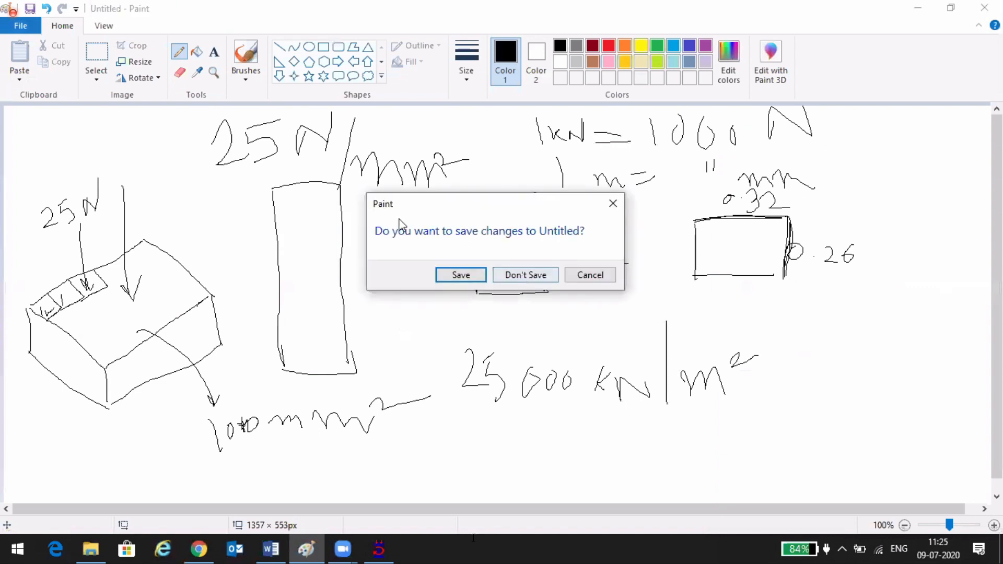
{"action": "key", "text": "n"}
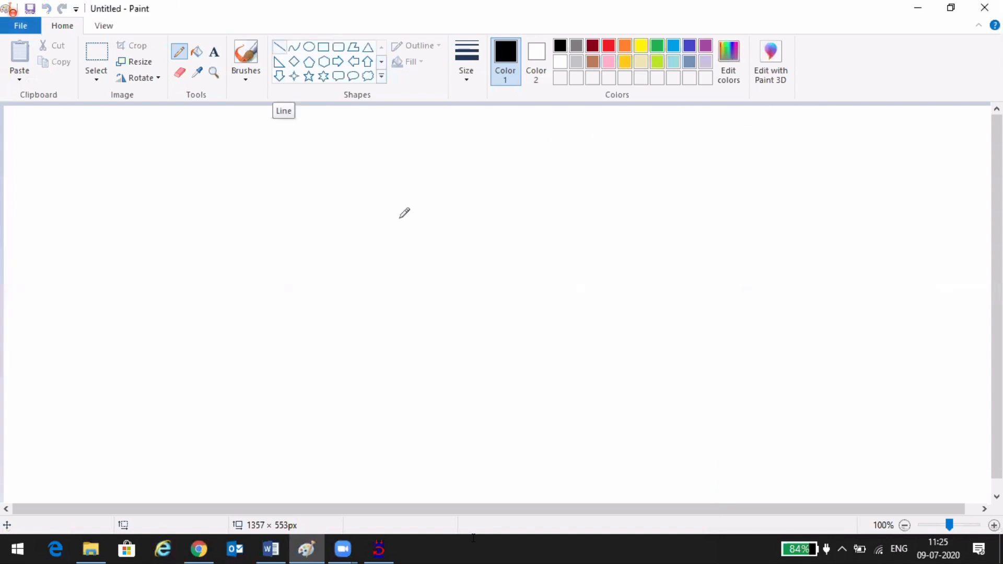
- Draw a fixed wall symbol near the canvas's upper-left corner: a thick vertical line with three slanted hatch lines on its left side
{"action": "left_click", "coordinate": [279, 48]}
{"action": "left_click_drag", "start_coordinate": [52, 216], "coordinate": [52, 142]}
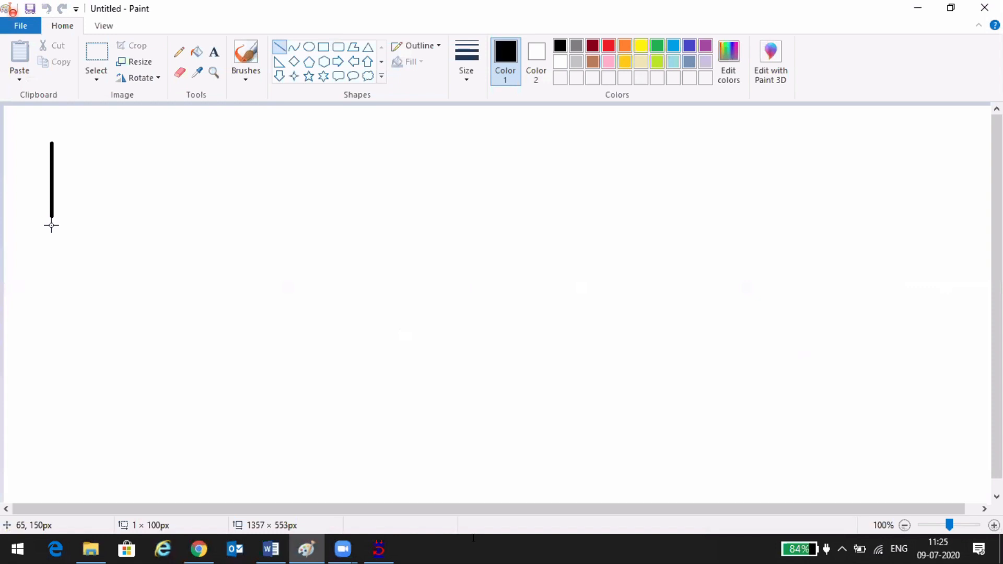
{"action": "mouse_move", "coordinate": [52, 150]}
{"action": "left_mouse_down"}
{"action": "mouse_move", "coordinate": [27, 171]}
{"action": "mouse_move", "coordinate": [34, 223]}
{"action": "left_mouse_up"}
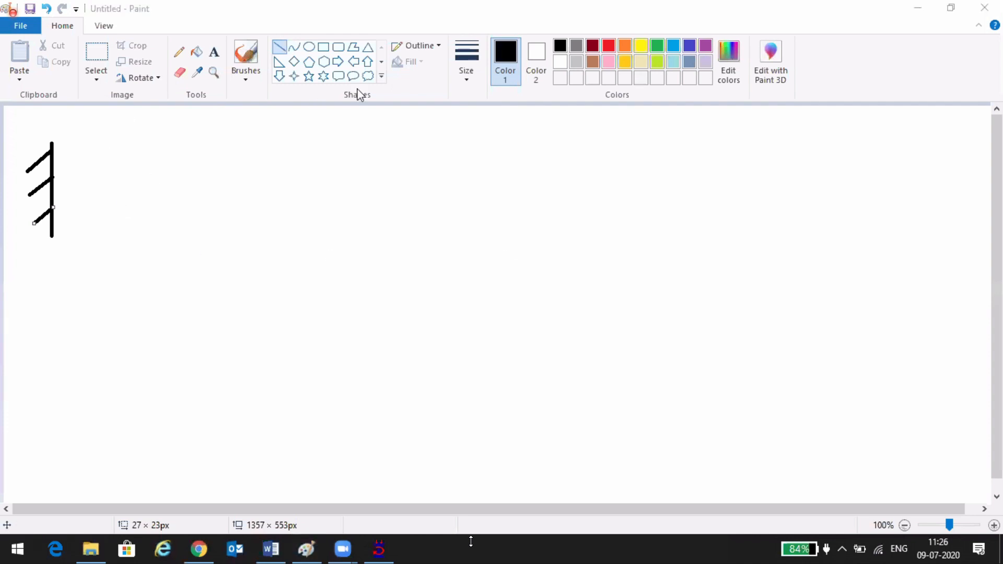
- Draw a horizontal rectangular beam of about 257 × 51 px extending right from the wall line
{"action": "left_click", "coordinate": [324, 47]}
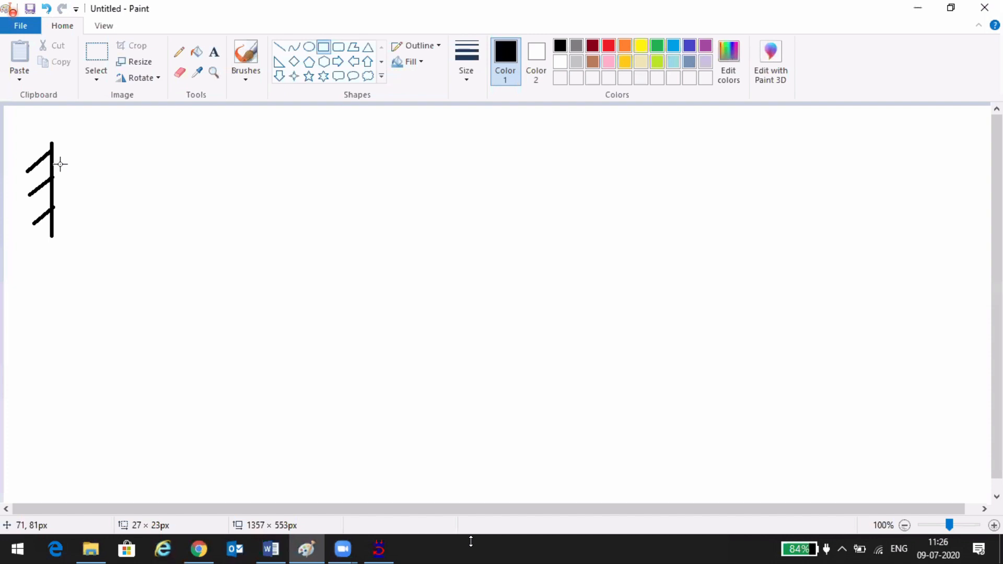
{"action": "left_click_drag", "start_coordinate": [54, 165], "coordinate": [190, 181]}
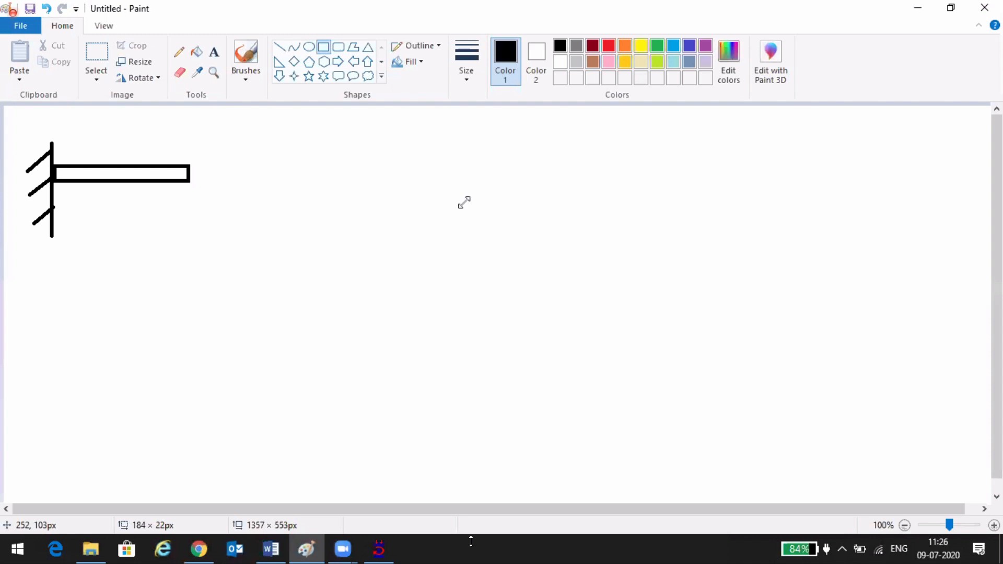
{"action": "left_click_drag", "start_coordinate": [190, 181], "coordinate": [243, 204]}
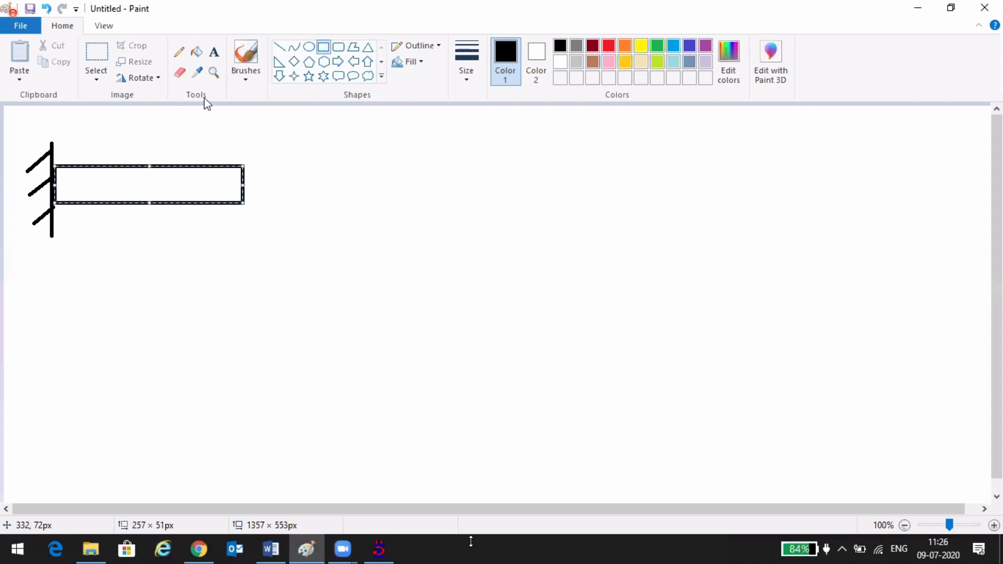
{"action": "left_click", "coordinate": [313, 161]}
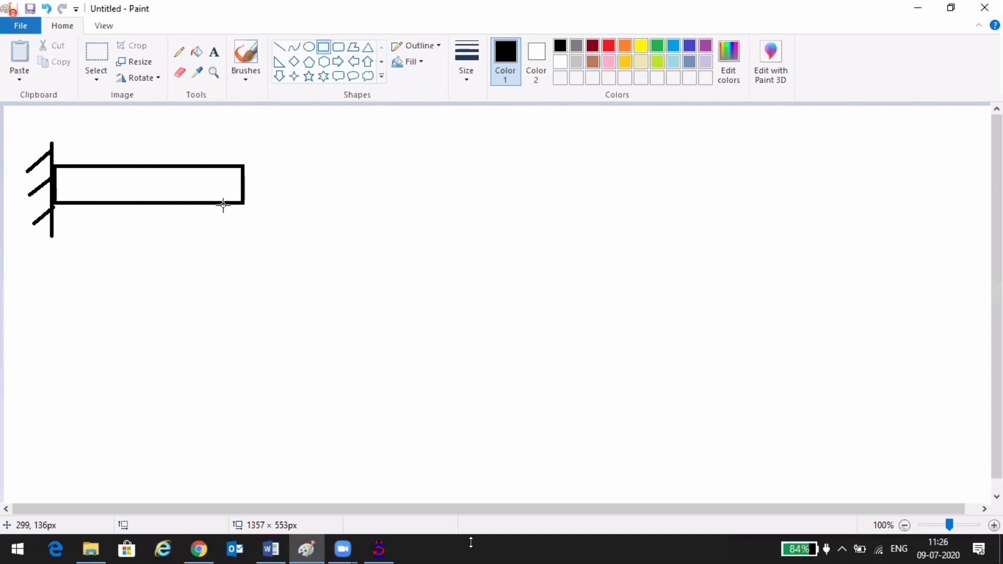
- Sketch three coordinate axes freehand to the right of the beam and label them X, Y and Z
{"action": "left_click", "coordinate": [179, 52]}
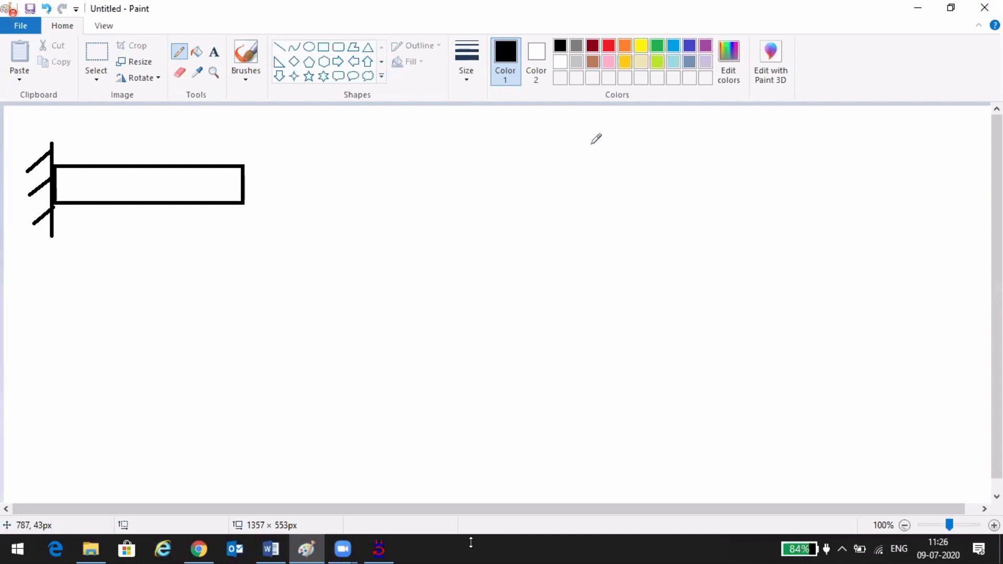
{"action": "left_click_drag", "start_coordinate": [589, 130], "coordinate": [591, 157]}
{"action": "left_click_drag", "start_coordinate": [597, 215], "coordinate": [709, 221]}
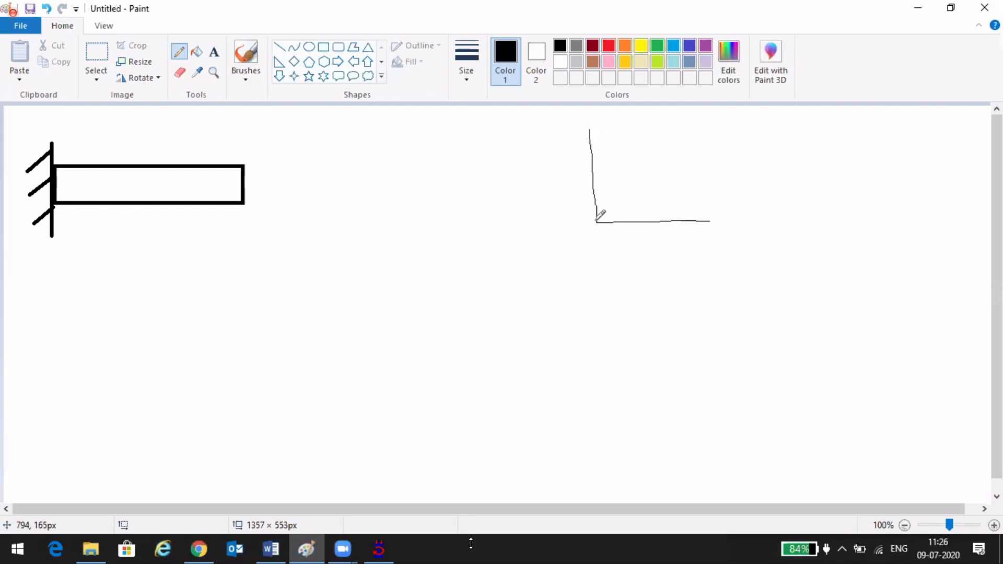
{"action": "left_click_drag", "start_coordinate": [597, 219], "coordinate": [529, 180]}
{"action": "mouse_move", "coordinate": [720, 226]}
{"action": "left_mouse_down"}
{"action": "mouse_move", "coordinate": [710, 244]}
{"action": "mouse_move", "coordinate": [712, 235]}
{"action": "mouse_move", "coordinate": [726, 247]}
{"action": "left_mouse_up"}
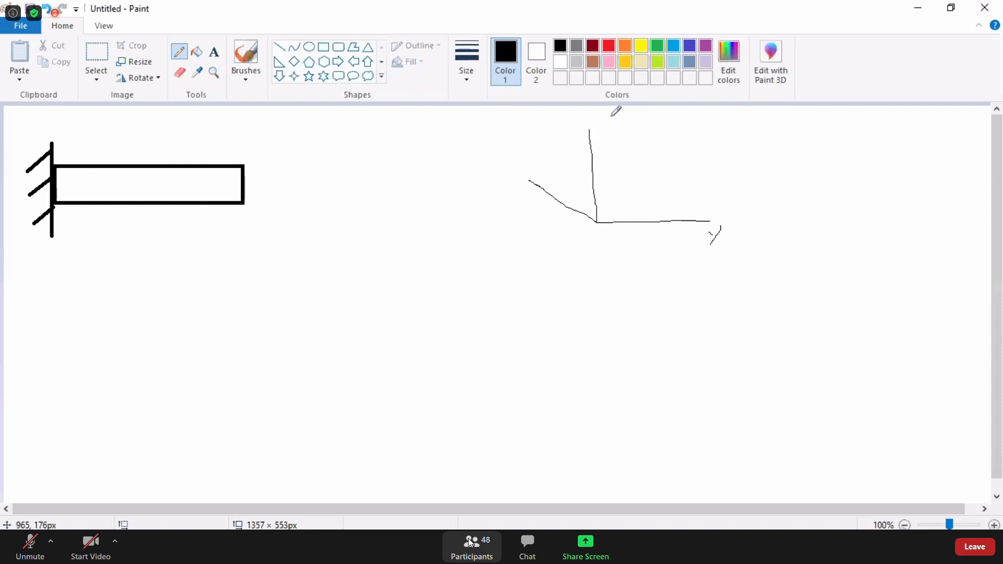
{"action": "left_click_drag", "start_coordinate": [610, 117], "coordinate": [595, 136]}
{"action": "mouse_move", "coordinate": [595, 121]}
{"action": "left_mouse_down"}
{"action": "mouse_move", "coordinate": [607, 132]}
{"action": "mouse_move", "coordinate": [600, 140]}
{"action": "left_mouse_up"}
{"action": "mouse_move", "coordinate": [530, 159]}
{"action": "left_mouse_down"}
{"action": "mouse_move", "coordinate": [521, 163]}
{"action": "mouse_move", "coordinate": [528, 177]}
{"action": "left_mouse_up"}
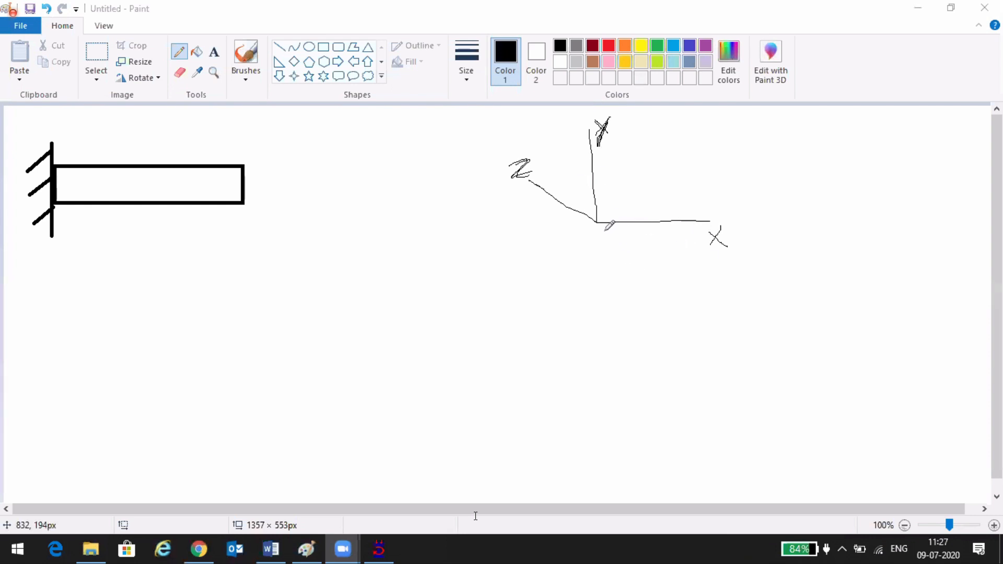
- Sketch a small block on the X axis with three force arrows pointing at it, labelled Fx, Fy and Fz
{"action": "mouse_move", "coordinate": [620, 205]}
{"action": "left_mouse_down"}
{"action": "mouse_move", "coordinate": [623, 230]}
{"action": "mouse_move", "coordinate": [644, 248]}
{"action": "mouse_move", "coordinate": [610, 278]}
{"action": "mouse_move", "coordinate": [616, 263]}
{"action": "mouse_move", "coordinate": [635, 288]}
{"action": "mouse_move", "coordinate": [619, 283]}
{"action": "left_mouse_up"}
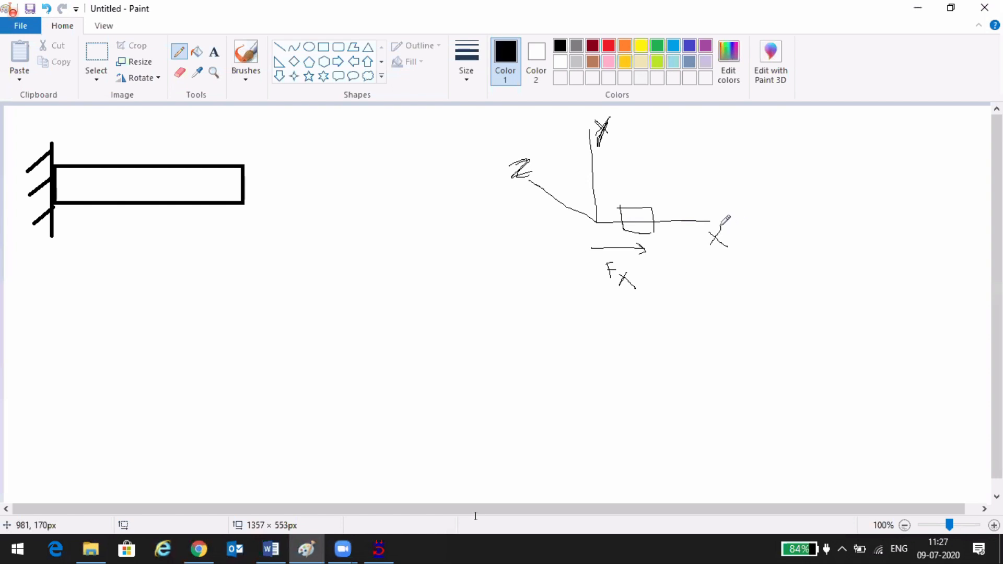
{"action": "left_click_drag", "start_coordinate": [635, 161], "coordinate": [635, 204]}
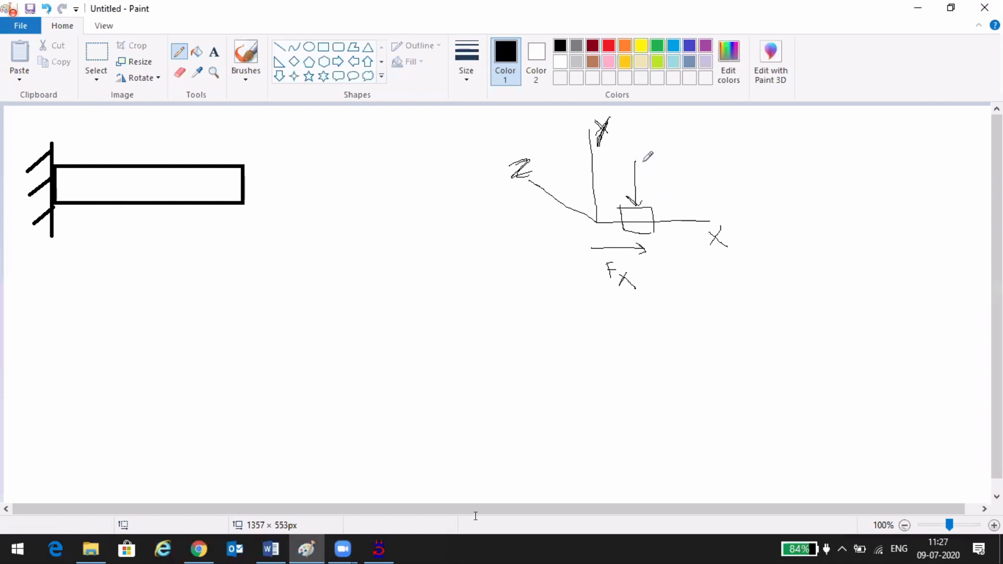
{"action": "mouse_move", "coordinate": [643, 156]}
{"action": "left_mouse_down"}
{"action": "mouse_move", "coordinate": [643, 167]}
{"action": "mouse_move", "coordinate": [652, 148]}
{"action": "mouse_move", "coordinate": [659, 173]}
{"action": "left_mouse_up"}
{"action": "left_click_drag", "start_coordinate": [664, 164], "coordinate": [658, 182]}
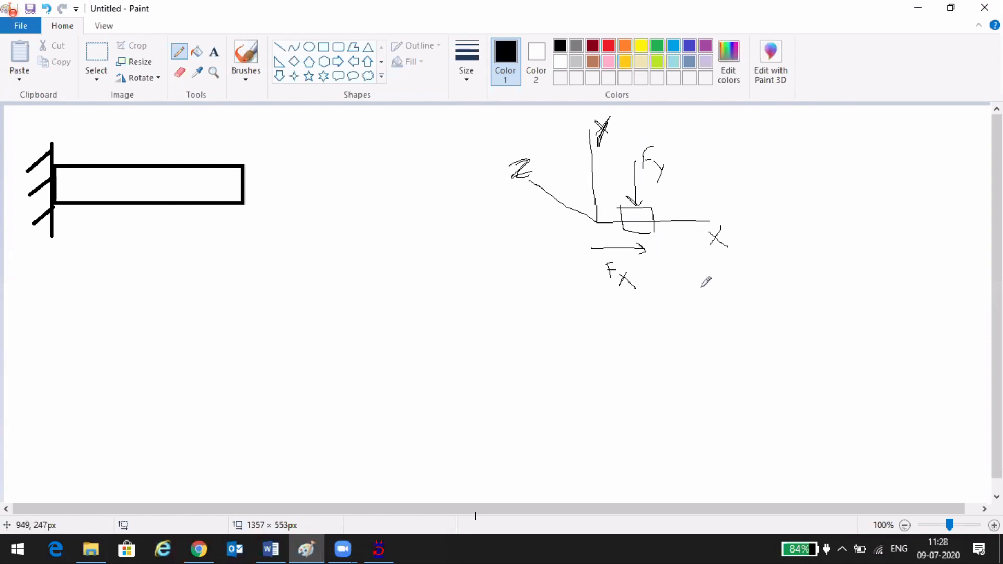
{"action": "mouse_move", "coordinate": [701, 287]}
{"action": "left_mouse_down"}
{"action": "mouse_move", "coordinate": [643, 235]}
{"action": "mouse_move", "coordinate": [665, 241]}
{"action": "left_mouse_up"}
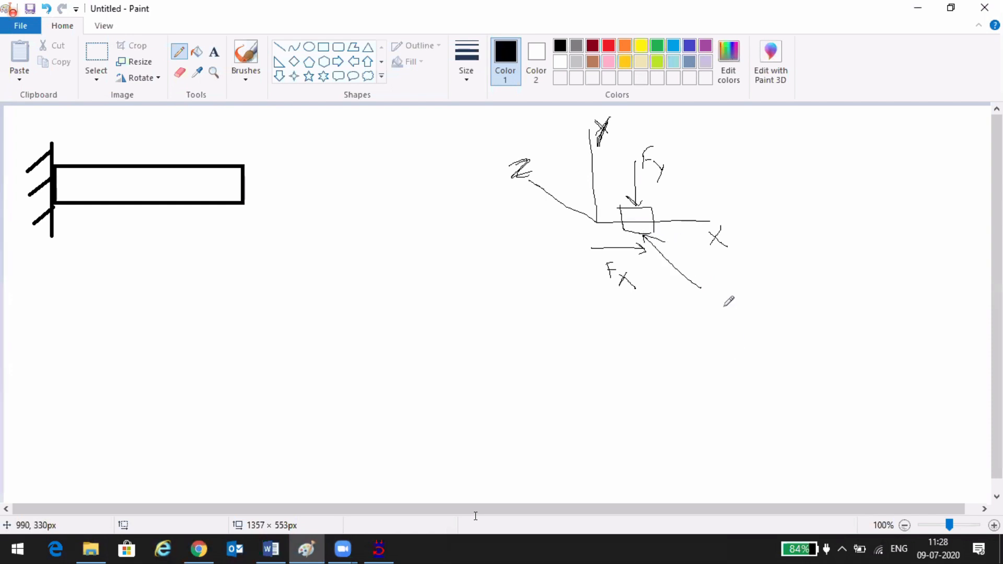
{"action": "mouse_move", "coordinate": [710, 297]}
{"action": "left_mouse_down"}
{"action": "mouse_move", "coordinate": [712, 317]}
{"action": "mouse_move", "coordinate": [717, 292]}
{"action": "mouse_move", "coordinate": [731, 319]}
{"action": "left_mouse_up"}
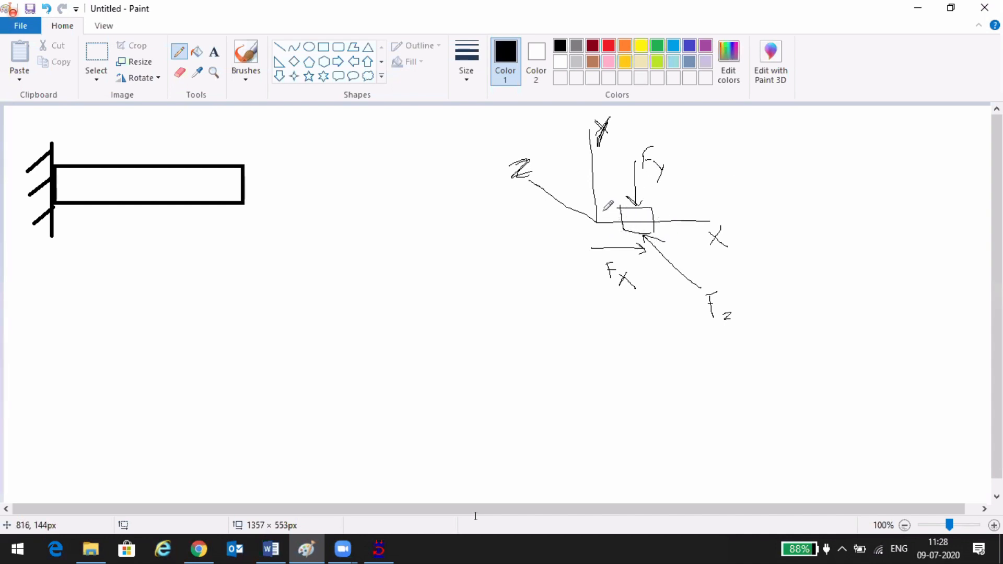
- Draw curved moment arrows about the three axes around the block and label them Mz, Mx and My
{"action": "mouse_move", "coordinate": [609, 233]}
{"action": "left_mouse_down"}
{"action": "mouse_move", "coordinate": [614, 200]}
{"action": "mouse_move", "coordinate": [630, 193]}
{"action": "mouse_move", "coordinate": [670, 242]}
{"action": "mouse_move", "coordinate": [669, 195]}
{"action": "mouse_move", "coordinate": [681, 189]}
{"action": "mouse_move", "coordinate": [691, 208]}
{"action": "mouse_move", "coordinate": [709, 208]}
{"action": "left_mouse_up"}
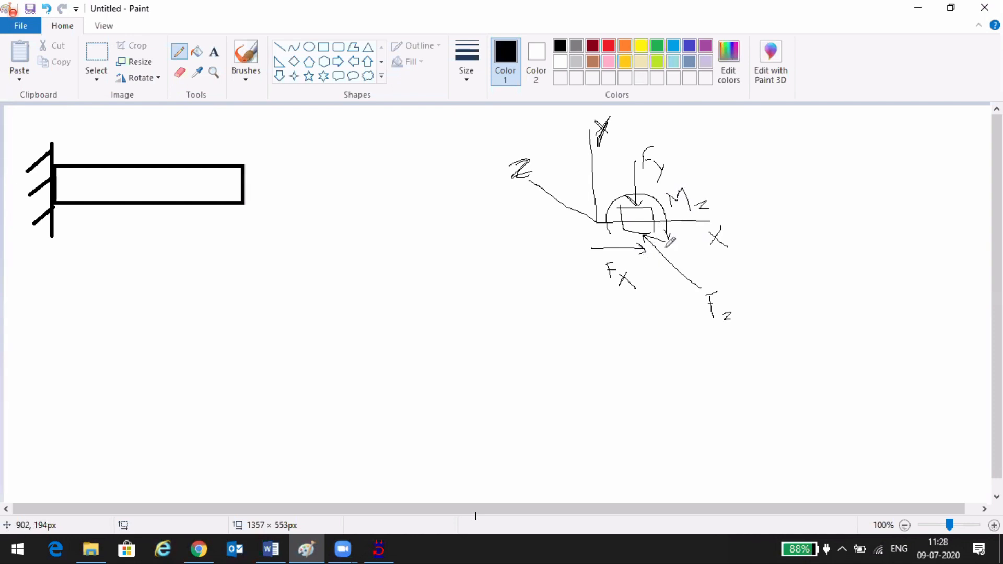
{"action": "mouse_move", "coordinate": [726, 250]}
{"action": "left_mouse_down"}
{"action": "mouse_move", "coordinate": [728, 203]}
{"action": "mouse_move", "coordinate": [751, 211]}
{"action": "mouse_move", "coordinate": [744, 223]}
{"action": "mouse_move", "coordinate": [754, 226]}
{"action": "left_mouse_up"}
{"action": "mouse_move", "coordinate": [767, 234]}
{"action": "left_mouse_down"}
{"action": "mouse_move", "coordinate": [761, 246]}
{"action": "mouse_move", "coordinate": [770, 242]}
{"action": "mouse_move", "coordinate": [809, 271]}
{"action": "left_mouse_up"}
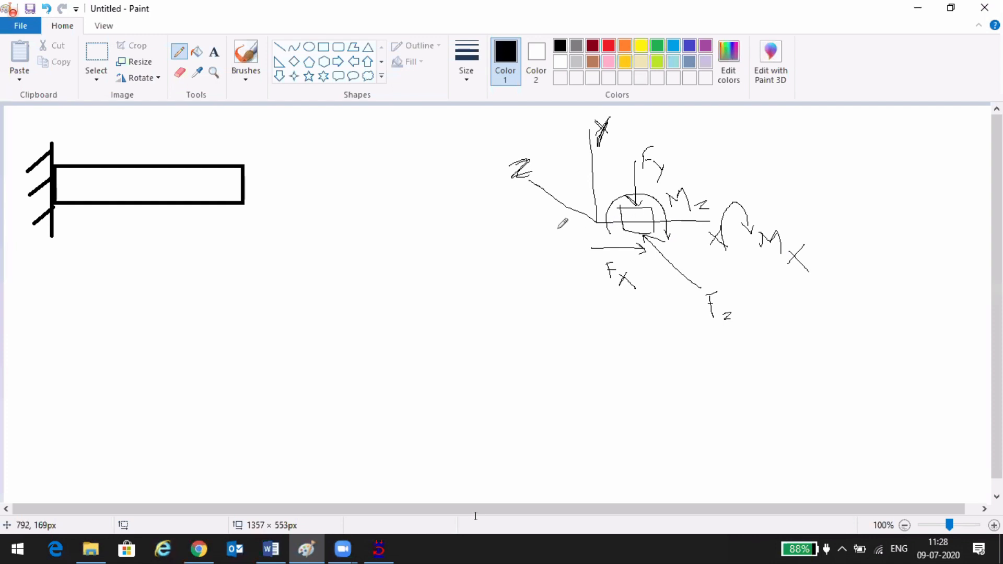
{"action": "mouse_move", "coordinate": [553, 232]}
{"action": "left_mouse_down"}
{"action": "mouse_move", "coordinate": [679, 206]}
{"action": "mouse_move", "coordinate": [634, 188]}
{"action": "mouse_move", "coordinate": [574, 195]}
{"action": "mouse_move", "coordinate": [564, 215]}
{"action": "mouse_move", "coordinate": [583, 216]}
{"action": "left_mouse_up"}
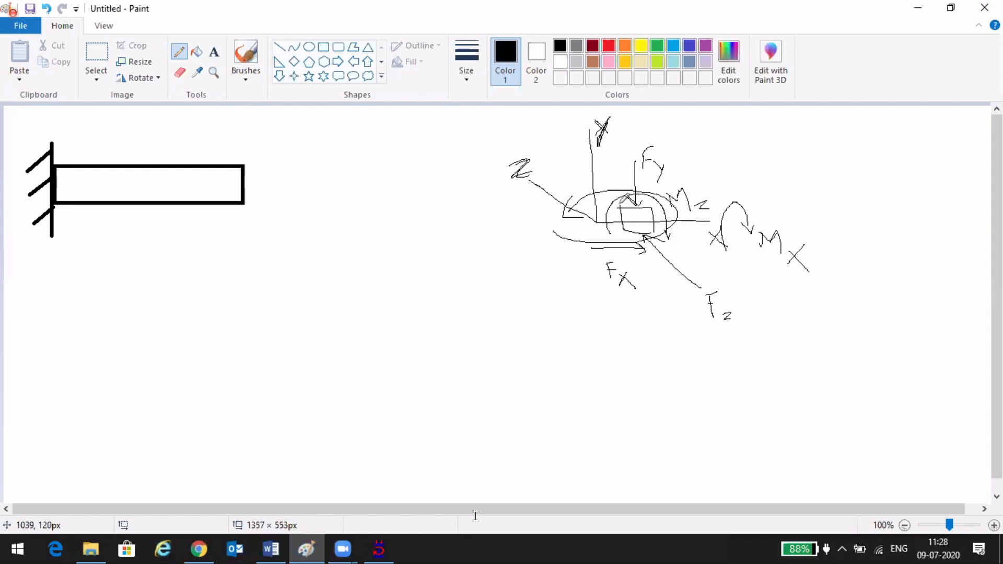
{"action": "mouse_move", "coordinate": [503, 201]}
{"action": "left_mouse_down"}
{"action": "mouse_move", "coordinate": [508, 229]}
{"action": "mouse_move", "coordinate": [528, 196]}
{"action": "mouse_move", "coordinate": [545, 245]}
{"action": "left_mouse_up"}
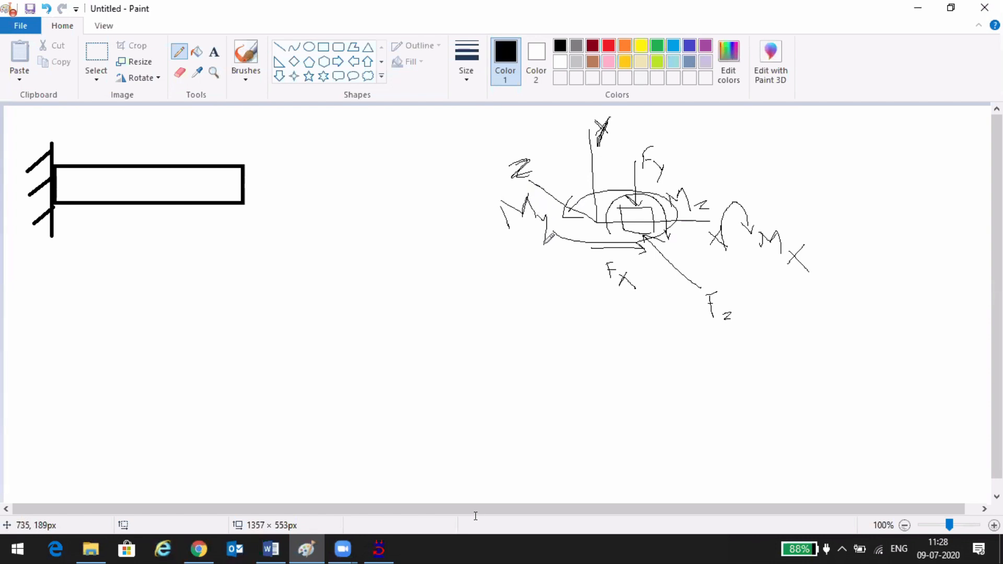
{"action": "left_click", "coordinate": [591, 42]}
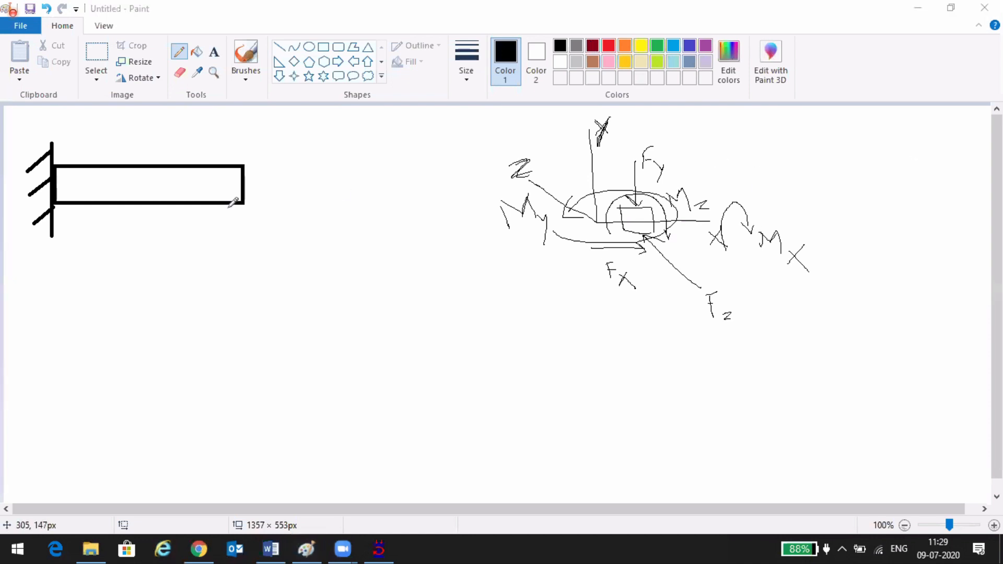
- Write "DOF = 0" freehand to the right of the fixed beam
{"action": "mouse_move", "coordinate": [293, 168]}
{"action": "left_mouse_down"}
{"action": "mouse_move", "coordinate": [297, 195]}
{"action": "mouse_move", "coordinate": [329, 174]}
{"action": "mouse_move", "coordinate": [334, 193]}
{"action": "mouse_move", "coordinate": [348, 168]}
{"action": "mouse_move", "coordinate": [345, 186]}
{"action": "left_mouse_up"}
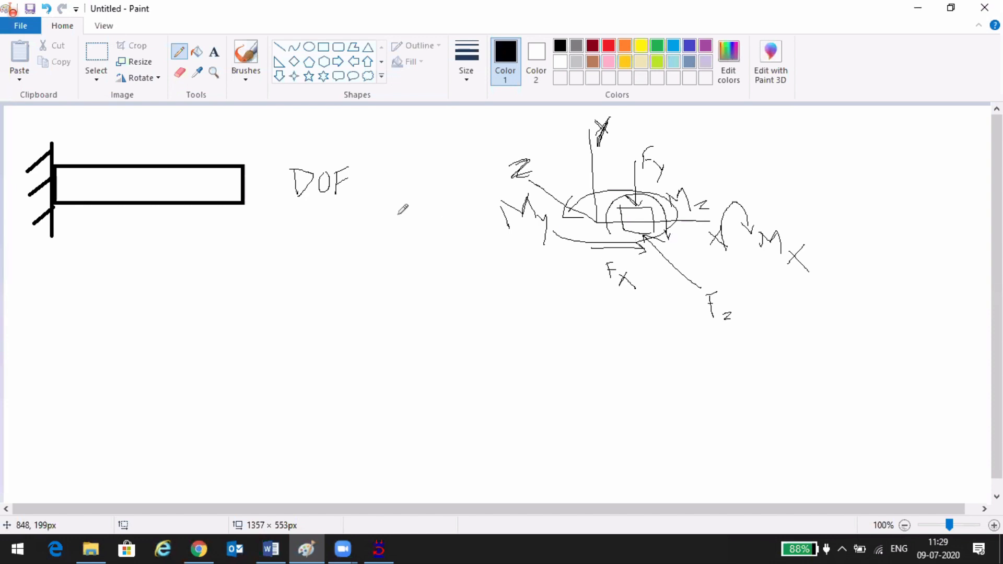
{"action": "mouse_move", "coordinate": [359, 178]}
{"action": "left_mouse_down"}
{"action": "mouse_move", "coordinate": [374, 176]}
{"action": "mouse_move", "coordinate": [376, 189]}
{"action": "left_mouse_up"}
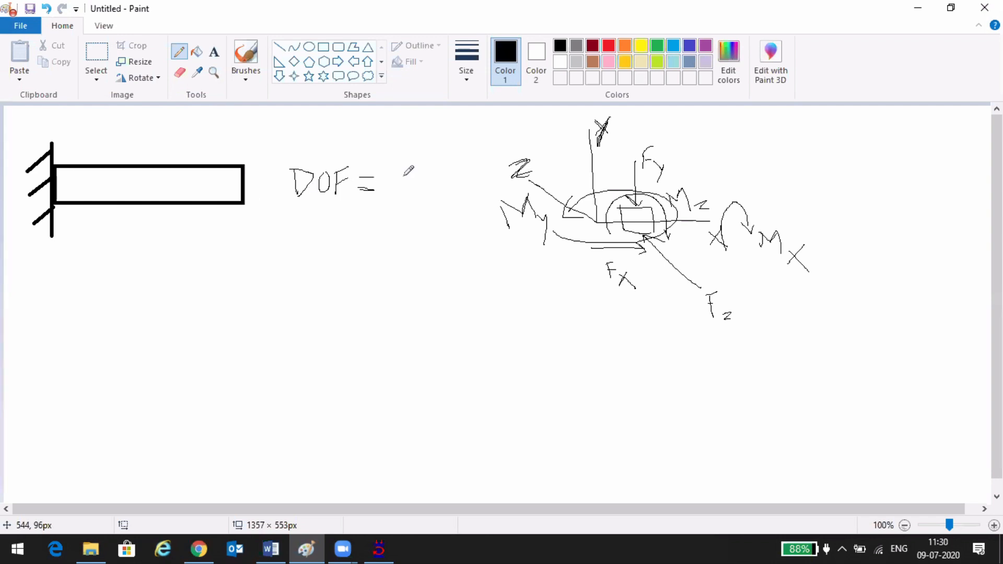
{"action": "mouse_move", "coordinate": [405, 178]}
{"action": "left_mouse_down"}
{"action": "mouse_move", "coordinate": [402, 197]}
{"action": "mouse_move", "coordinate": [413, 180]}
{"action": "mouse_move", "coordinate": [396, 179]}
{"action": "left_mouse_up"}
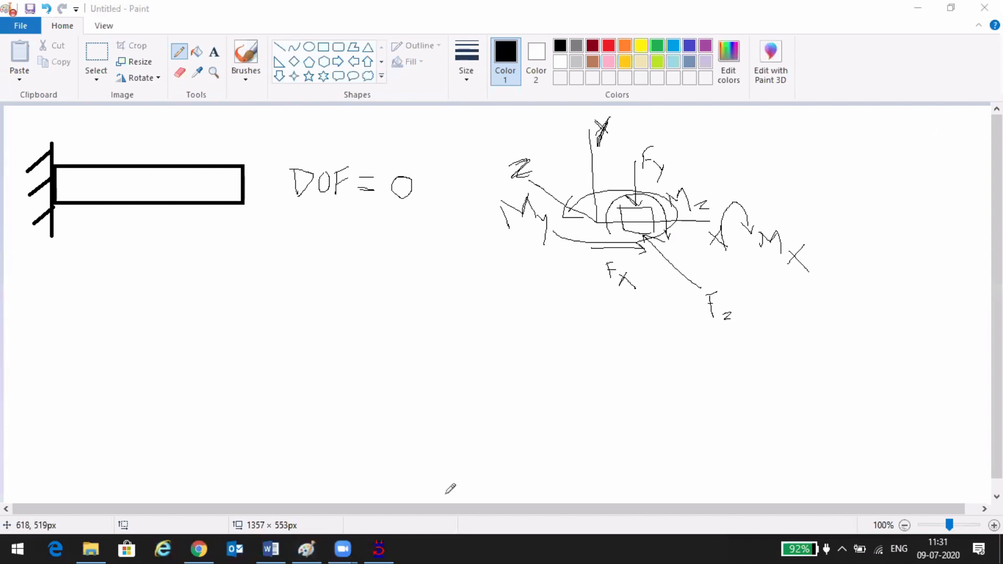
- Check the fixed support's restraints in STAAD.Pro, return to Paint and write "R = 6" beneath the DOF note
{"action": "left_click", "coordinate": [379, 548]}
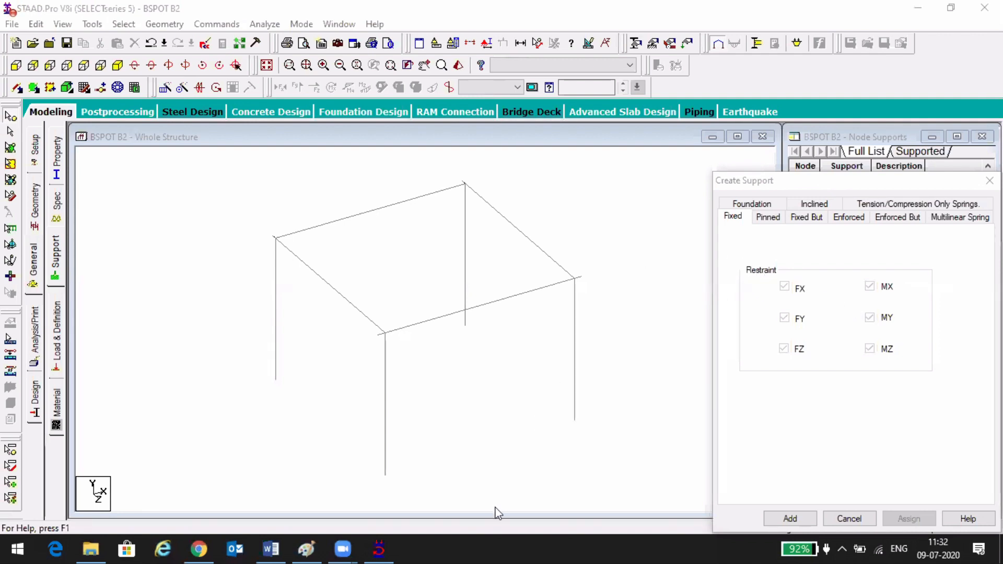
{"action": "left_click", "coordinate": [306, 549]}
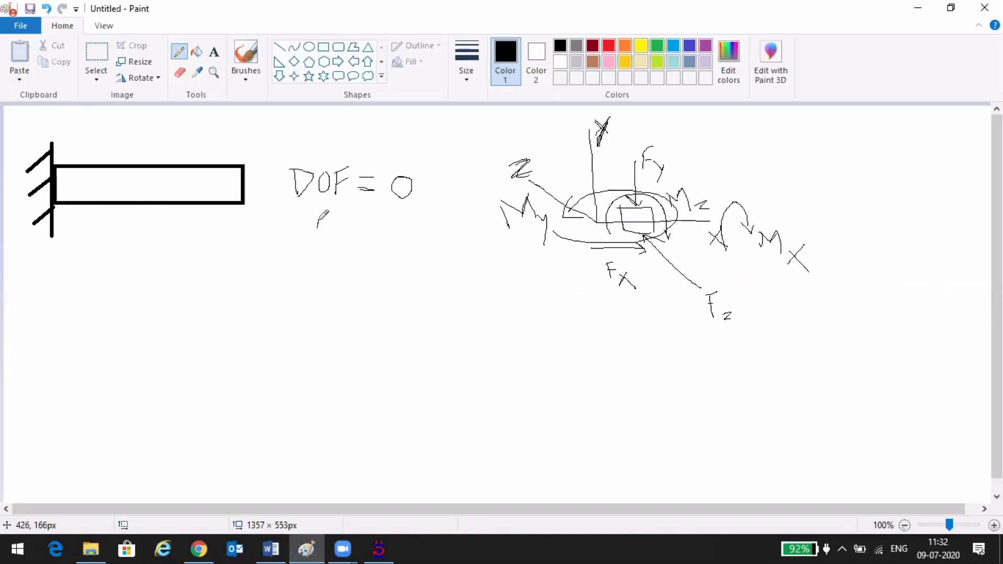
{"action": "mouse_move", "coordinate": [317, 201]}
{"action": "left_mouse_down"}
{"action": "mouse_move", "coordinate": [335, 244]}
{"action": "mouse_move", "coordinate": [380, 227]}
{"action": "mouse_move", "coordinate": [372, 241]}
{"action": "left_mouse_up"}
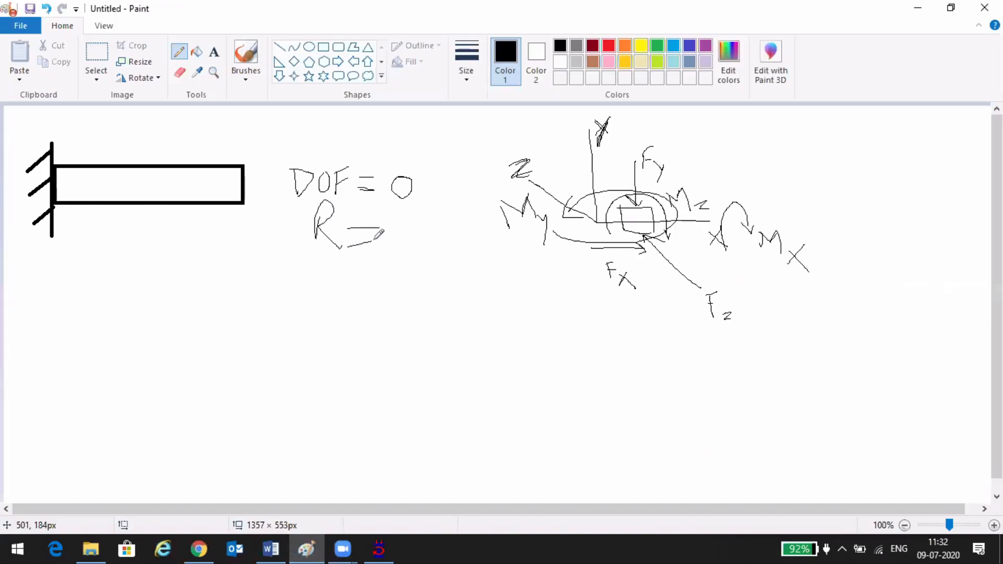
{"action": "left_click_drag", "start_coordinate": [405, 211], "coordinate": [406, 239]}
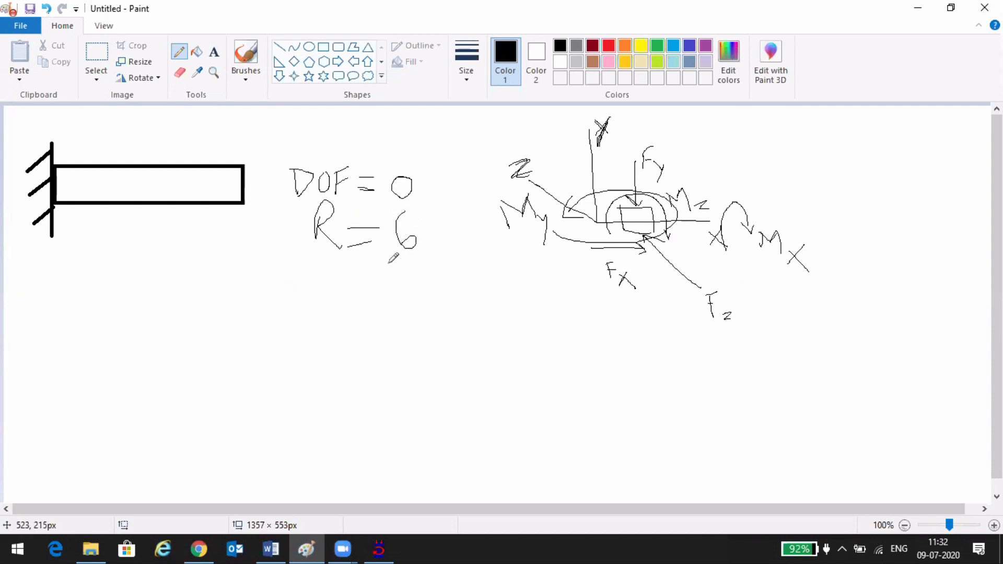
- Switch to STAAD.Pro and add a fixed support with FX, FY, FZ, MX, MY and MZ restrained
{"action": "left_click", "coordinate": [378, 548]}
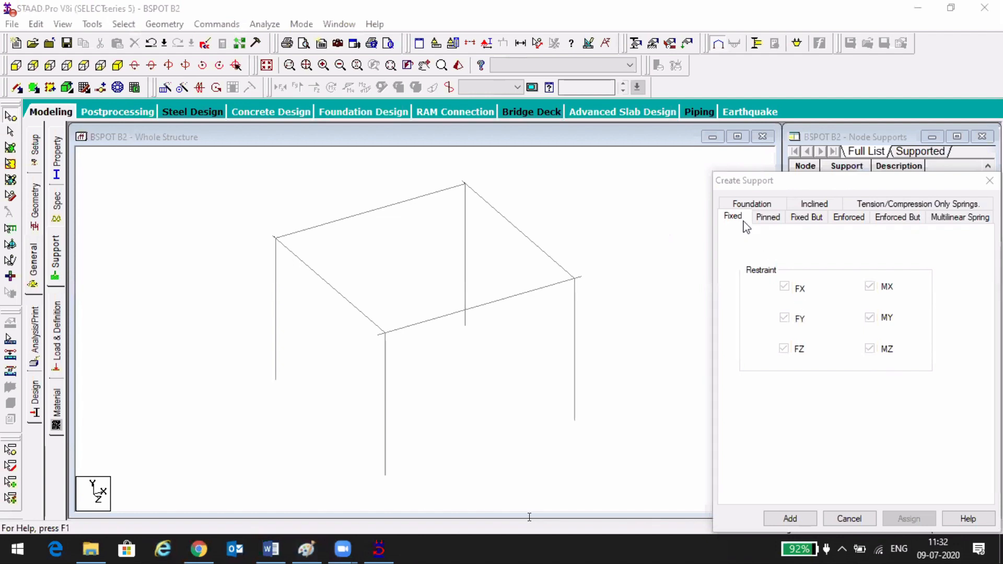
{"action": "left_click", "coordinate": [781, 291]}
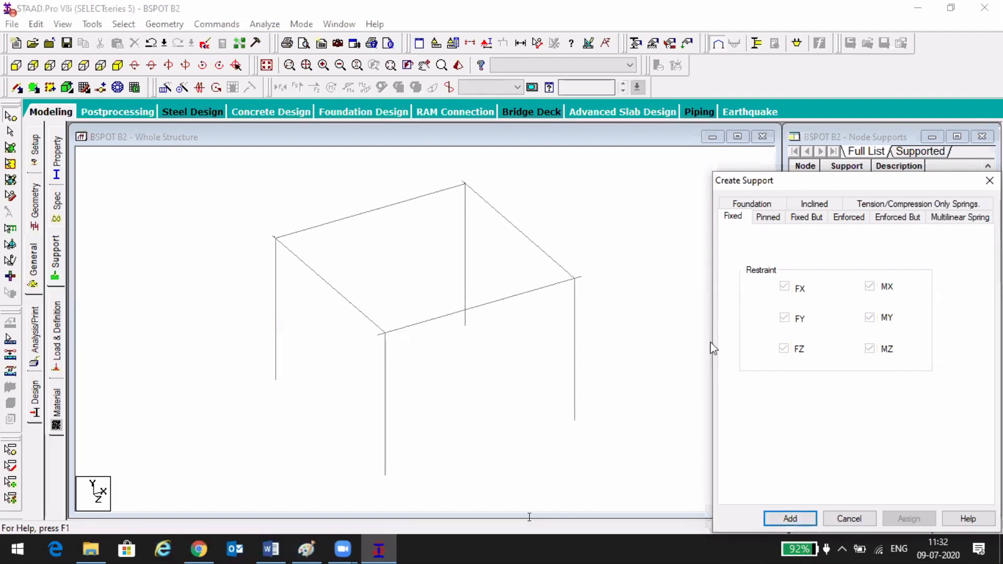
{"action": "left_click", "coordinate": [790, 519]}
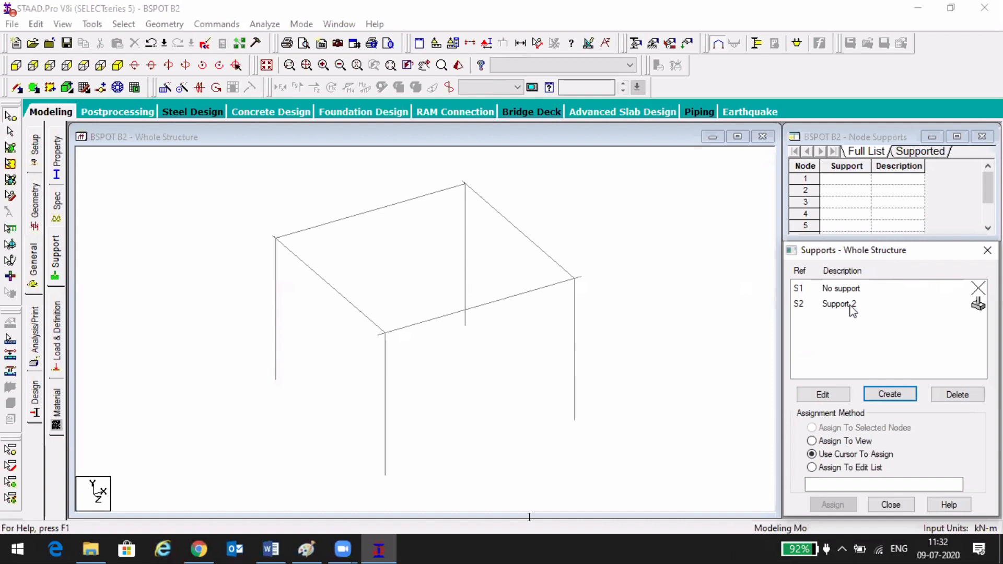
- Assign the fixed support to the four column base nodes, selecting them together in the front view, and clear the selection
{"action": "left_click", "coordinate": [838, 304]}
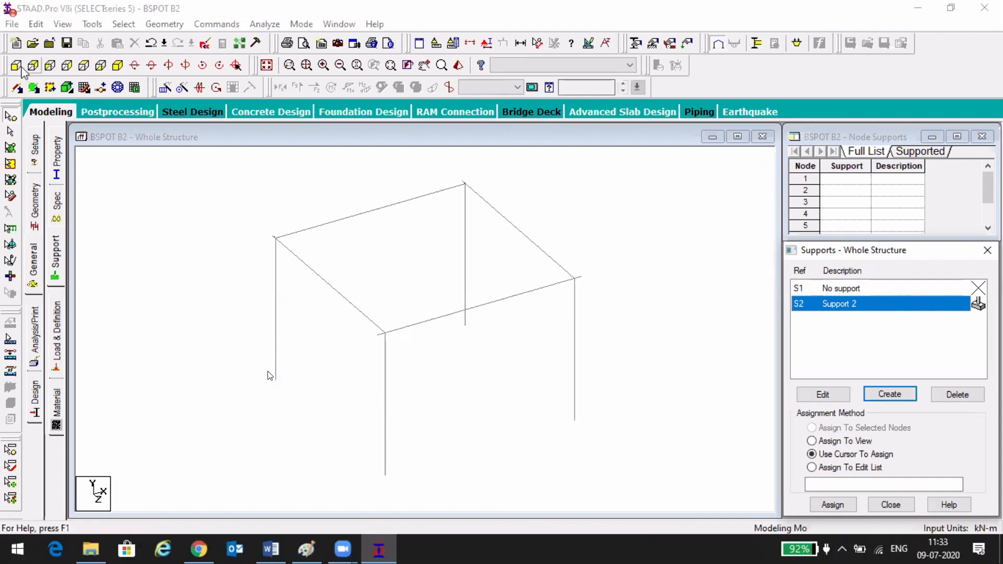
{"action": "left_click", "coordinate": [16, 65]}
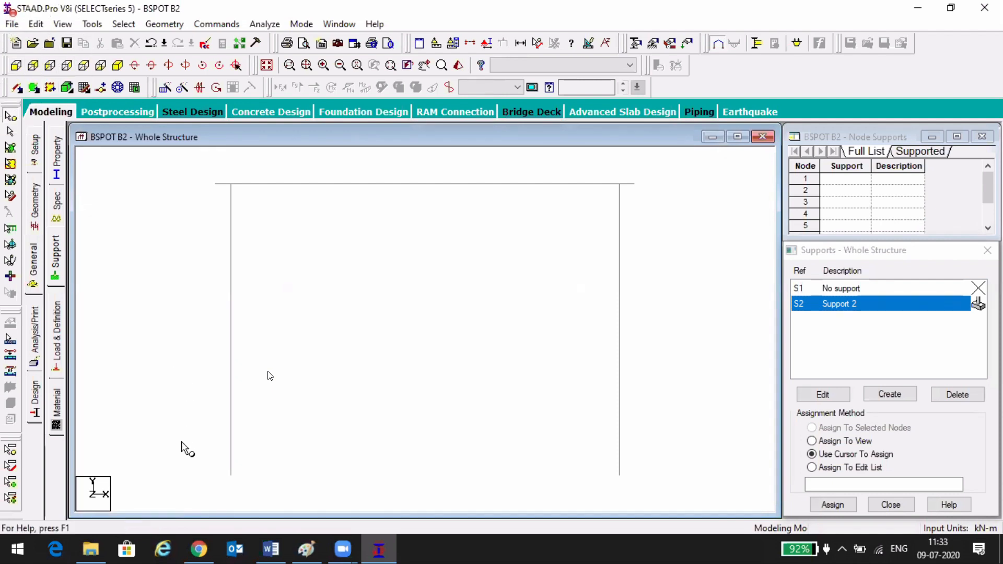
{"action": "left_click_drag", "start_coordinate": [182, 442], "coordinate": [664, 493]}
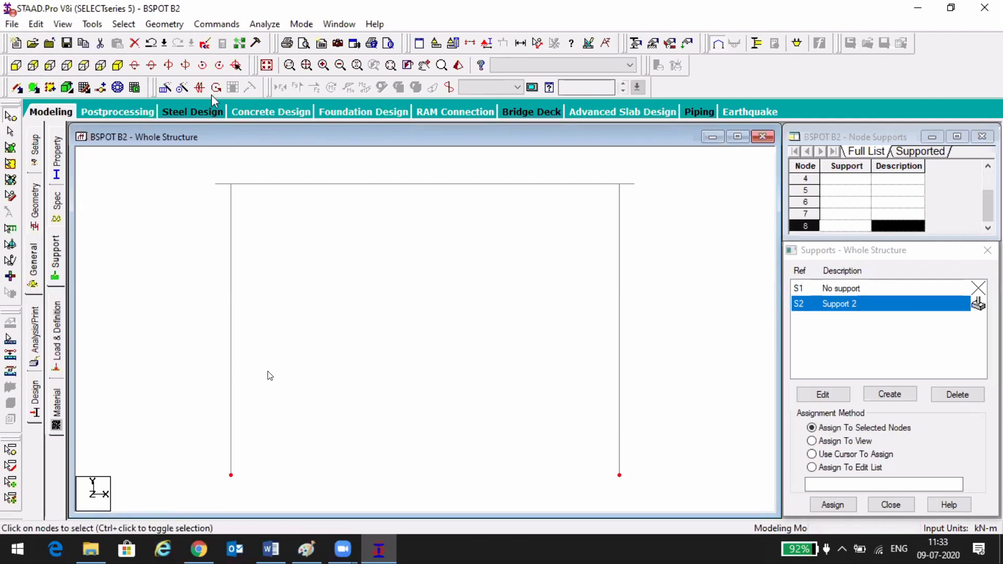
{"action": "left_click", "coordinate": [117, 66]}
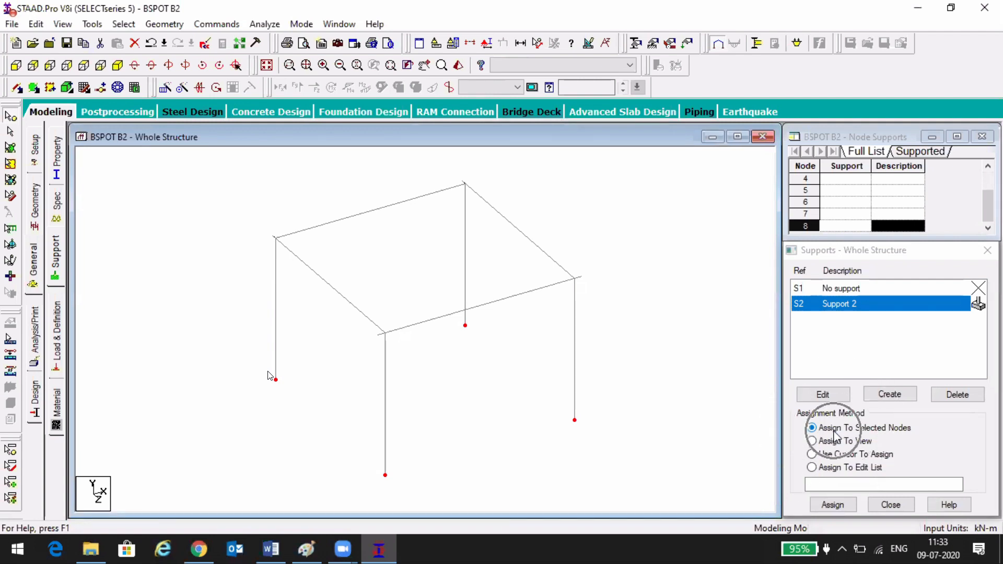
{"action": "left_click", "coordinate": [832, 504]}
{"action": "left_click", "coordinate": [833, 504]}
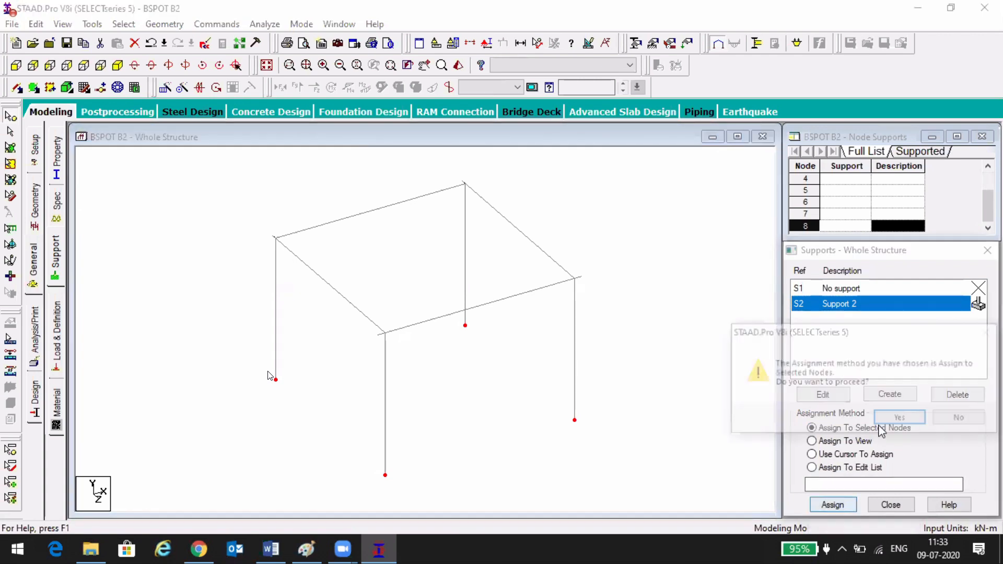
{"action": "left_click", "coordinate": [894, 418]}
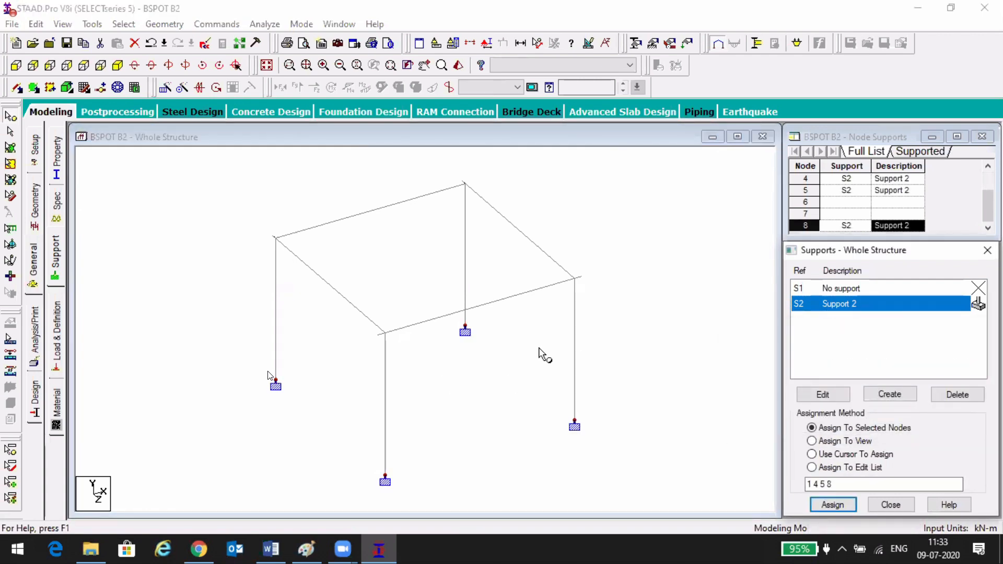
{"action": "left_click", "coordinate": [661, 324]}
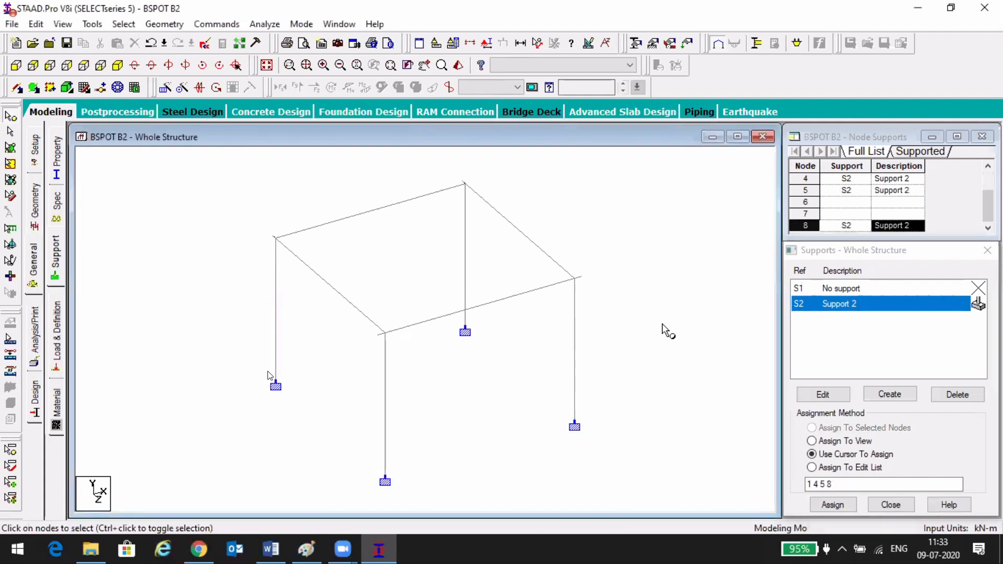
- Undo the fixed-support assignments at every column base except the front one and start creating another support
{"action": "key", "text": "ctrl+z"}
{"action": "key", "text": "ctrl+z"}
{"action": "key", "text": "ctrl+z"}
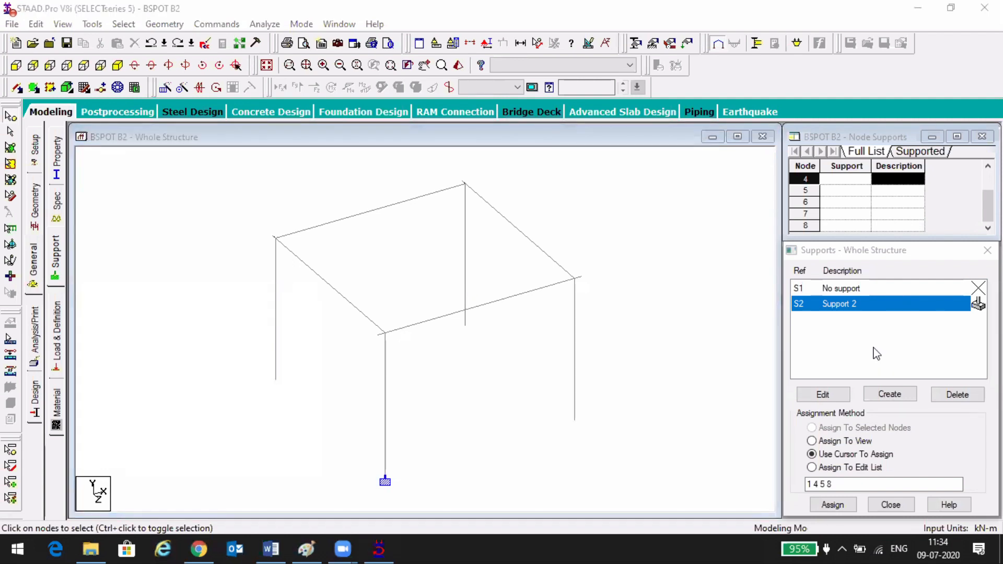
{"action": "left_click", "coordinate": [889, 395]}
{"action": "left_click", "coordinate": [884, 399]}
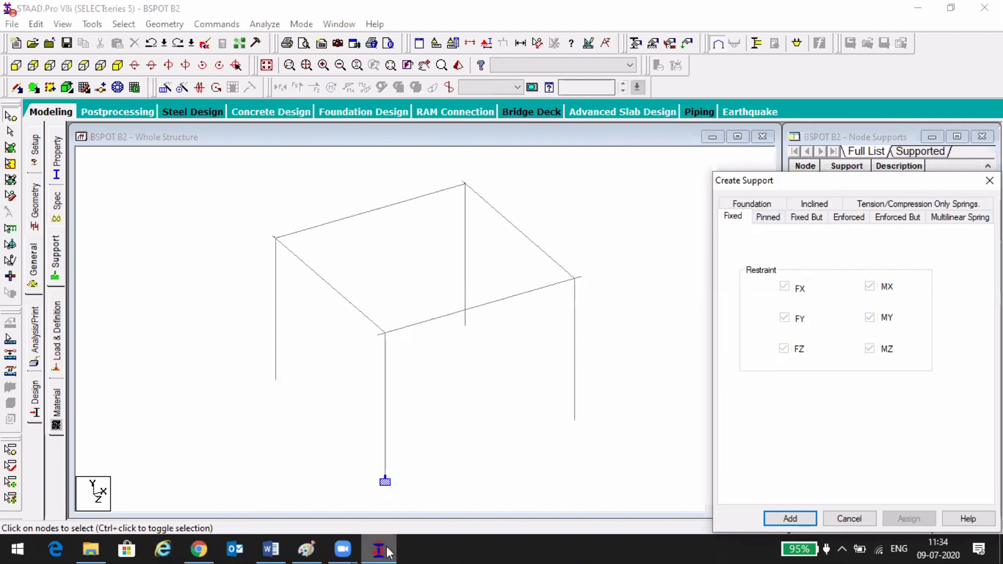
- Switch to Paint and draw a horizontal beam line below the fixed beam, with a hinge circle and triangular pinned support on hatched ground at its left end
{"action": "left_click", "coordinate": [310, 557]}
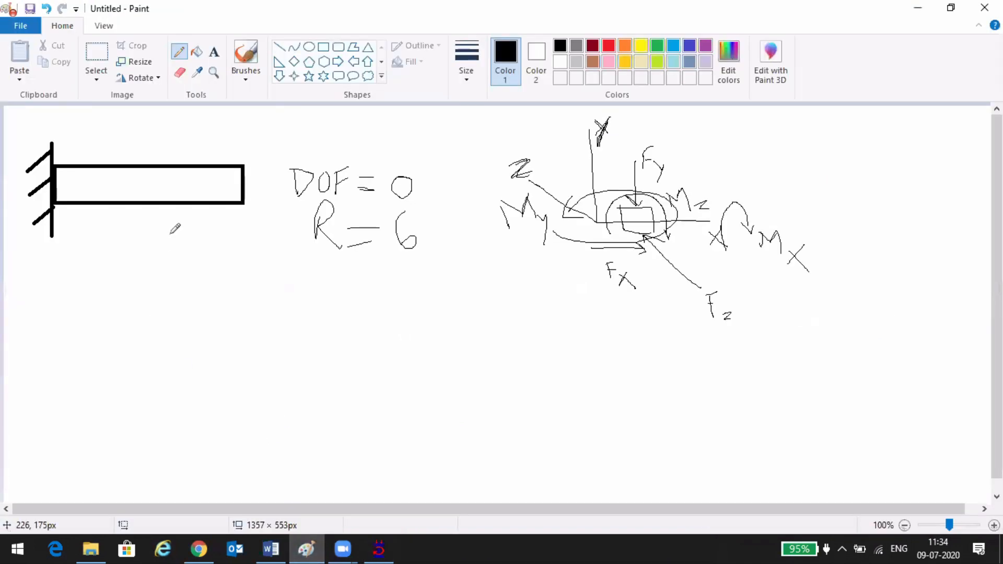
{"action": "left_click", "coordinate": [279, 46]}
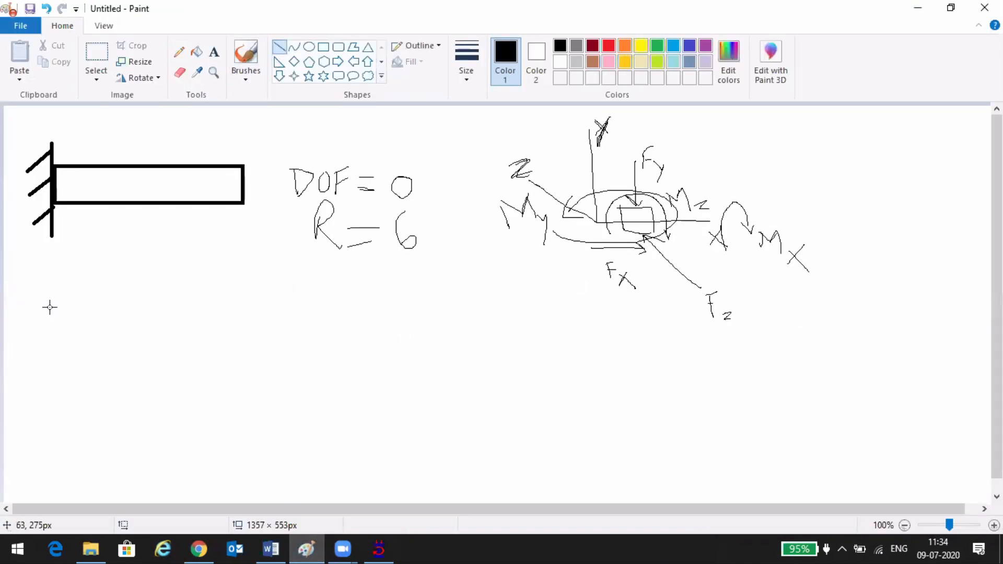
{"action": "left_click_drag", "start_coordinate": [49, 307], "coordinate": [241, 308]}
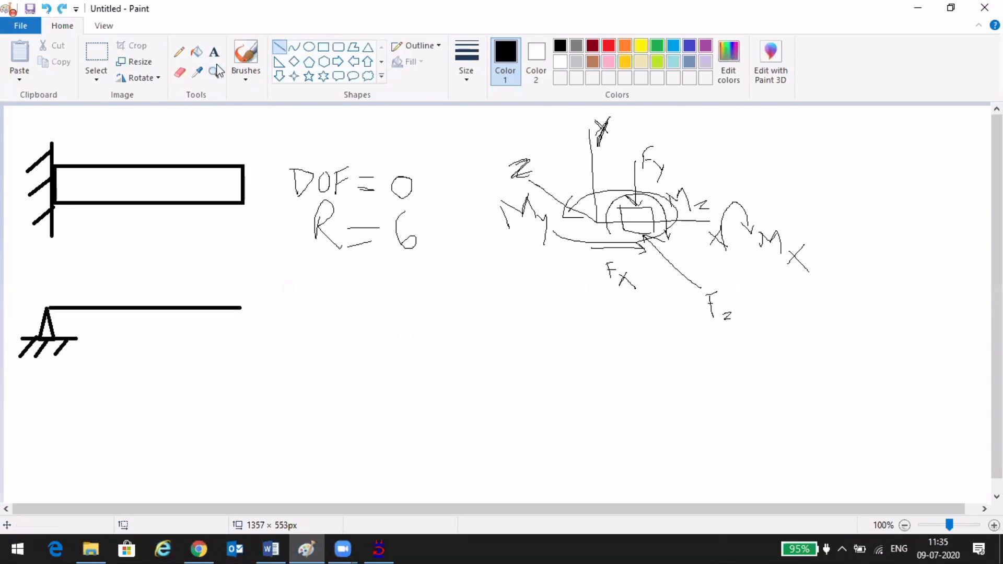
{"action": "left_click", "coordinate": [179, 51]}
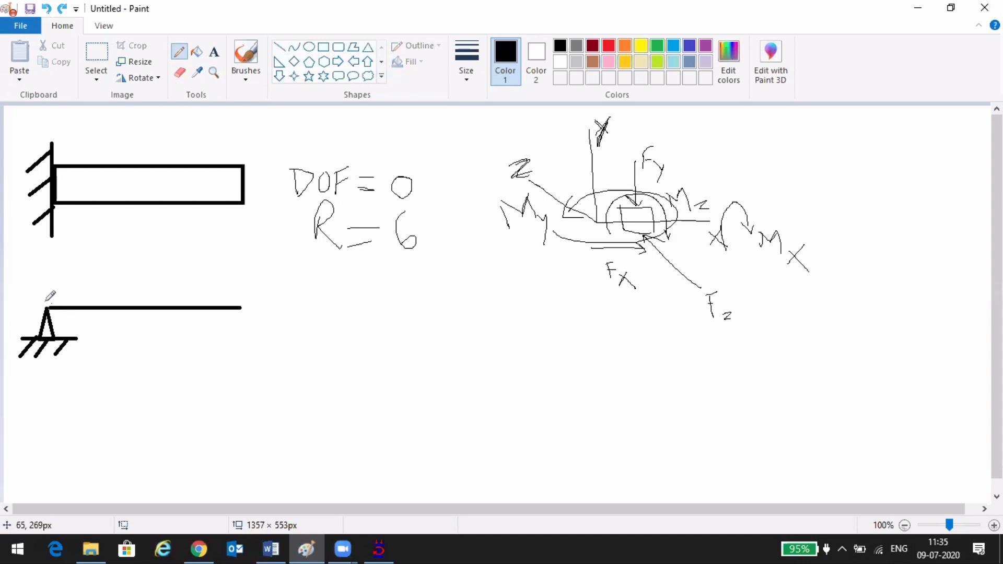
{"action": "mouse_move", "coordinate": [50, 301]}
{"action": "left_mouse_down"}
{"action": "mouse_move", "coordinate": [44, 310]}
{"action": "mouse_move", "coordinate": [51, 301]}
{"action": "left_mouse_up"}
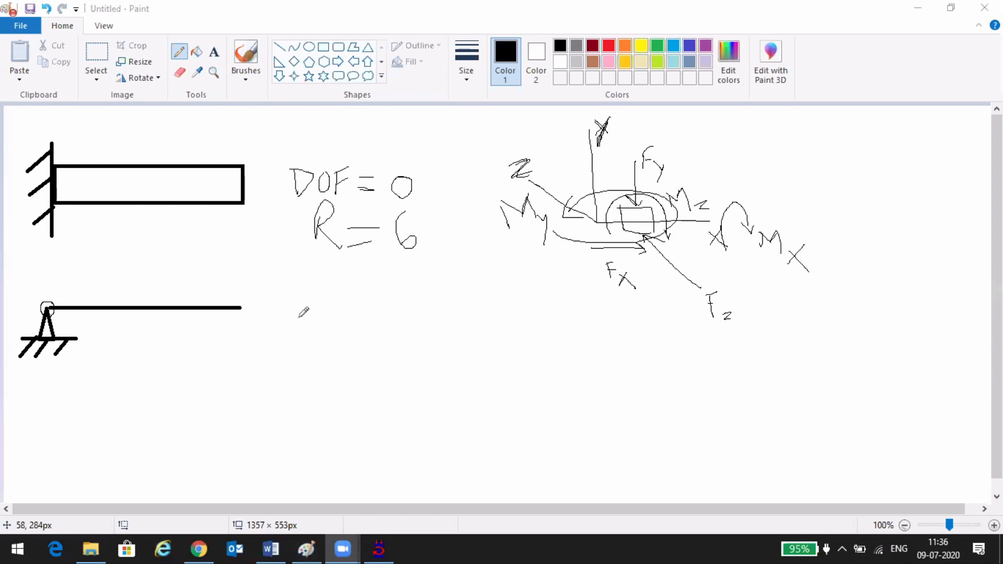
- Write "DOF =" beside the pinned beam and draw three straight reaction-force arrows pointing at its support
{"action": "mouse_move", "coordinate": [295, 298]}
{"action": "left_mouse_down"}
{"action": "mouse_move", "coordinate": [301, 326]}
{"action": "mouse_move", "coordinate": [319, 304]}
{"action": "mouse_move", "coordinate": [334, 318]}
{"action": "mouse_move", "coordinate": [347, 297]}
{"action": "left_mouse_up"}
{"action": "left_click_drag", "start_coordinate": [335, 308], "coordinate": [370, 314]}
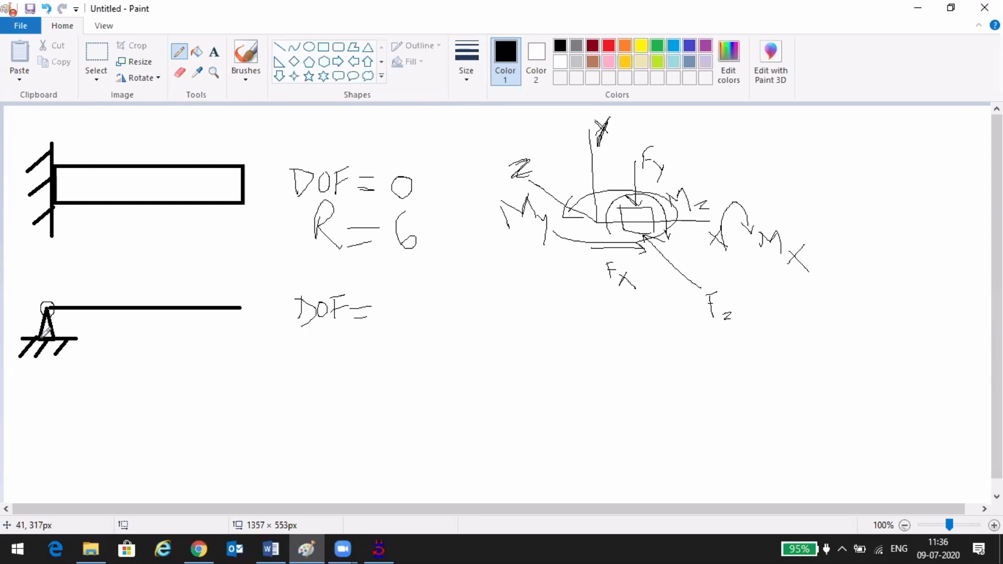
{"action": "left_click", "coordinate": [6, 308]}
{"action": "left_click_drag", "start_coordinate": [6, 308], "coordinate": [31, 305]}
{"action": "left_click", "coordinate": [63, 389]}
{"action": "mouse_move", "coordinate": [63, 389]}
{"action": "left_mouse_down"}
{"action": "mouse_move", "coordinate": [55, 355]}
{"action": "mouse_move", "coordinate": [77, 337]}
{"action": "mouse_move", "coordinate": [91, 341]}
{"action": "left_mouse_up"}
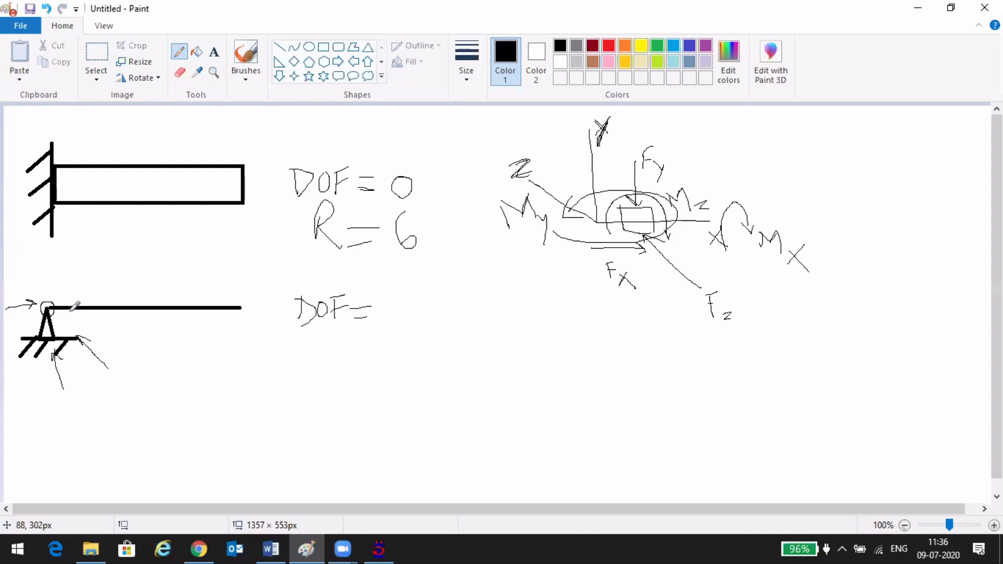
- Draw three curved rotation arrows on the pinned beam near its support and complete its label as DOF = 3
{"action": "mouse_move", "coordinate": [130, 303]}
{"action": "left_mouse_down"}
{"action": "mouse_move", "coordinate": [127, 320]}
{"action": "mouse_move", "coordinate": [156, 329]}
{"action": "left_mouse_up"}
{"action": "mouse_move", "coordinate": [80, 322]}
{"action": "left_mouse_down"}
{"action": "mouse_move", "coordinate": [100, 296]}
{"action": "mouse_move", "coordinate": [79, 302]}
{"action": "left_mouse_up"}
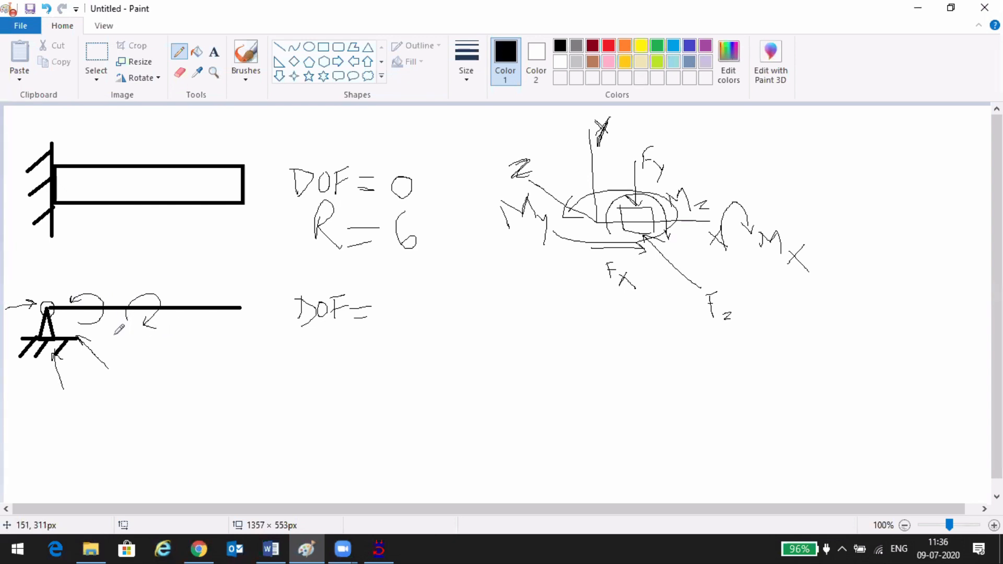
{"action": "mouse_move", "coordinate": [114, 334]}
{"action": "left_mouse_down"}
{"action": "mouse_move", "coordinate": [109, 296]}
{"action": "mouse_move", "coordinate": [119, 319]}
{"action": "left_mouse_up"}
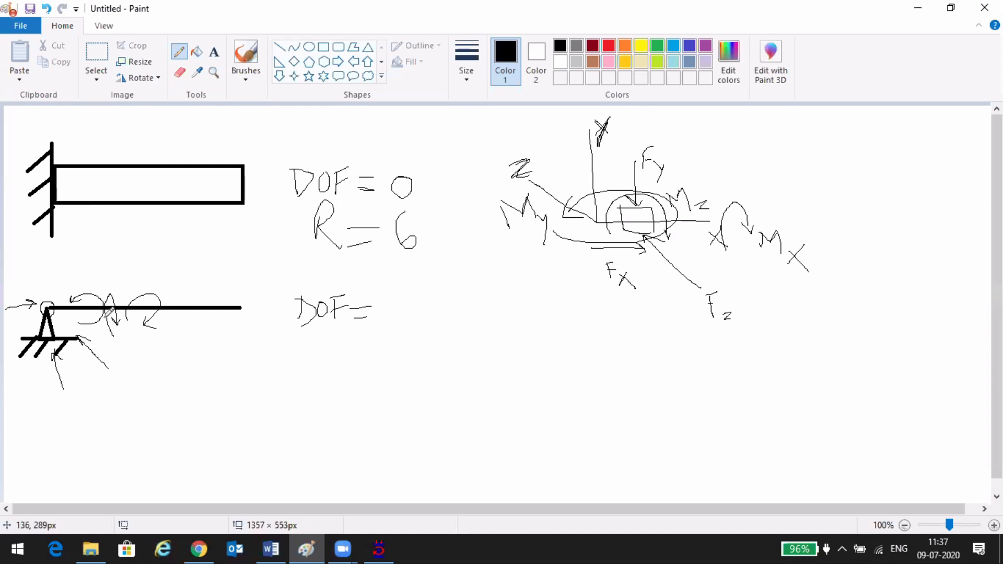
{"action": "mouse_move", "coordinate": [389, 300]}
{"action": "left_mouse_down"}
{"action": "mouse_move", "coordinate": [406, 295]}
{"action": "mouse_move", "coordinate": [400, 311]}
{"action": "mouse_move", "coordinate": [412, 311]}
{"action": "mouse_move", "coordinate": [387, 329]}
{"action": "left_mouse_up"}
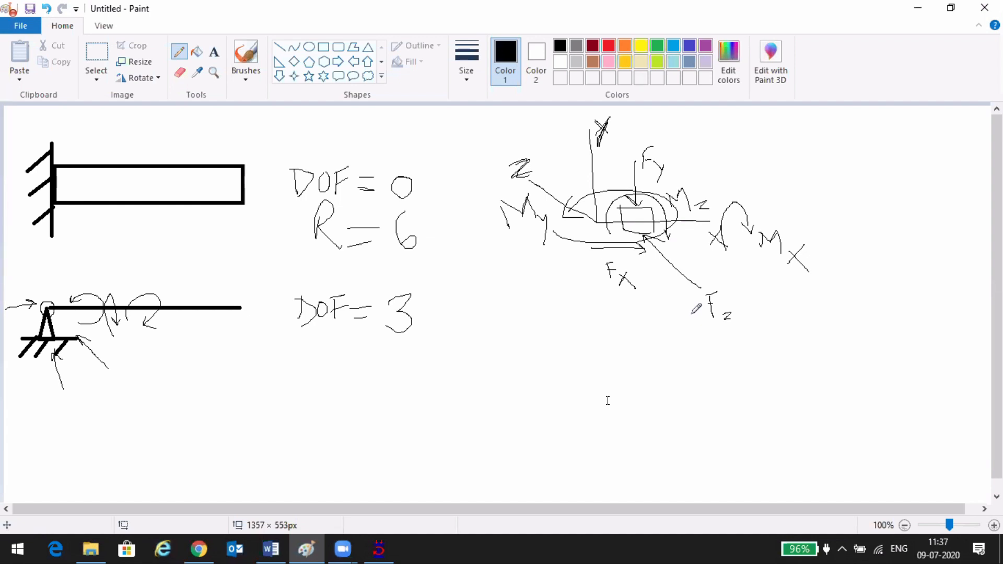
- Switch to STAAD.Pro and add a pinned support with FX, FY and FZ restrained and the moments free
{"action": "left_click", "coordinate": [379, 548]}
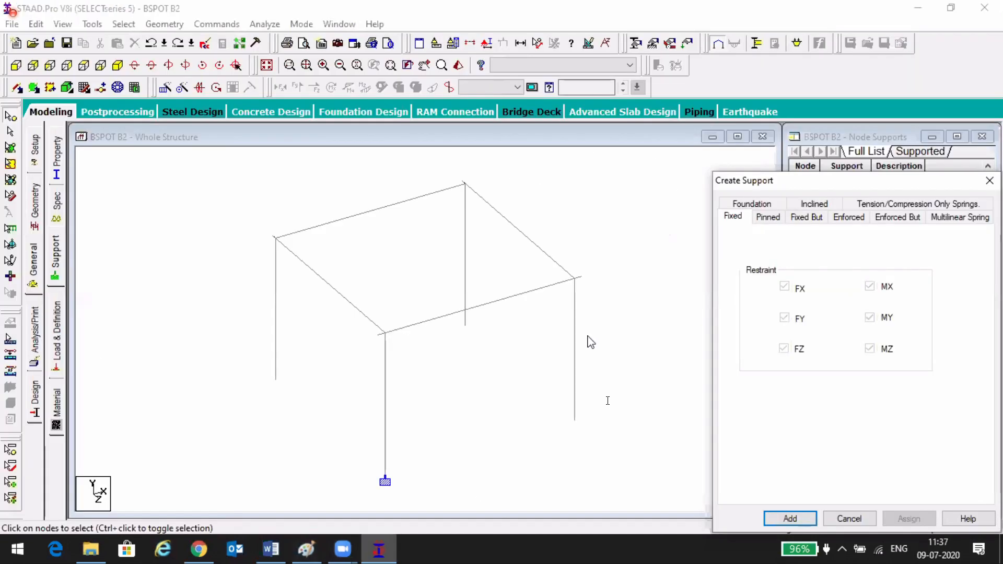
{"action": "left_click", "coordinate": [777, 219]}
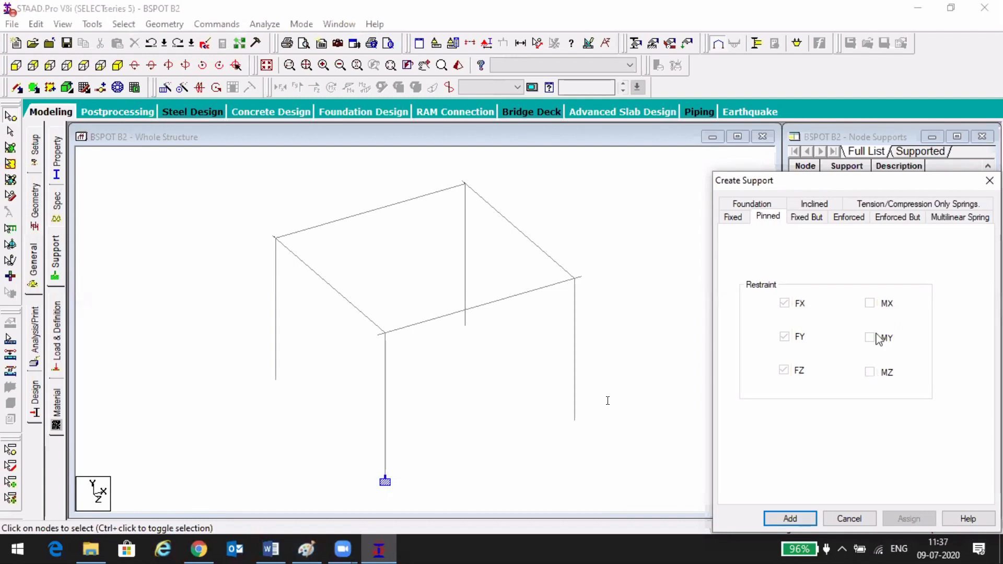
{"action": "left_click", "coordinate": [796, 521]}
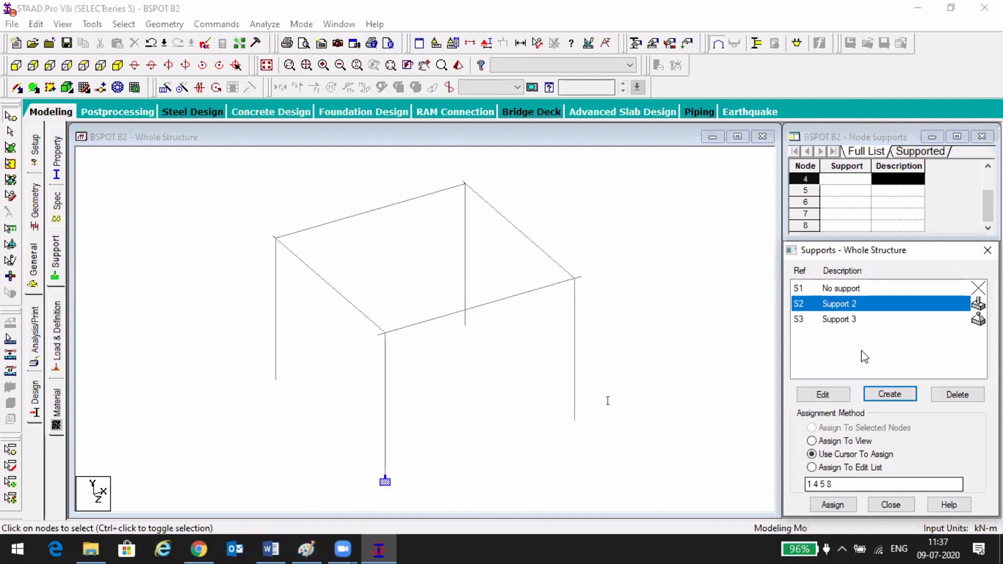
- Assign the pinned support to the base node of the column right of the fixed one and examine its symbol up close
{"action": "left_click", "coordinate": [850, 320]}
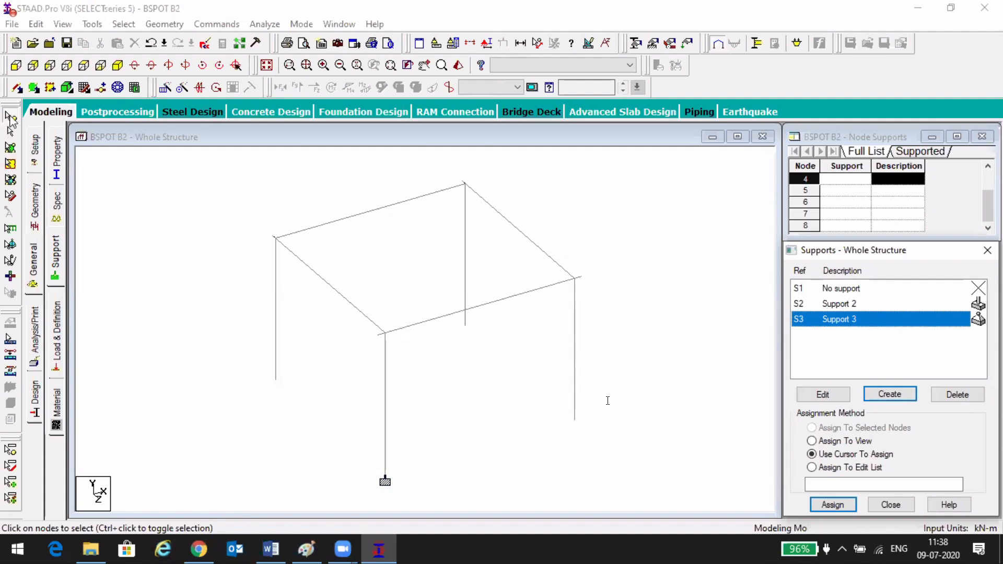
{"action": "left_click", "coordinate": [10, 119]}
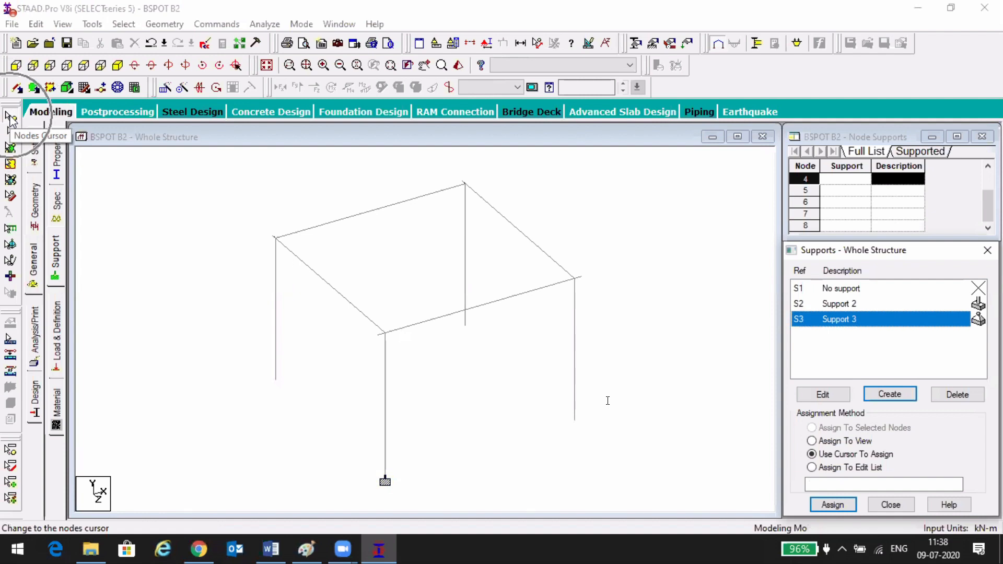
{"action": "left_click", "coordinate": [574, 420]}
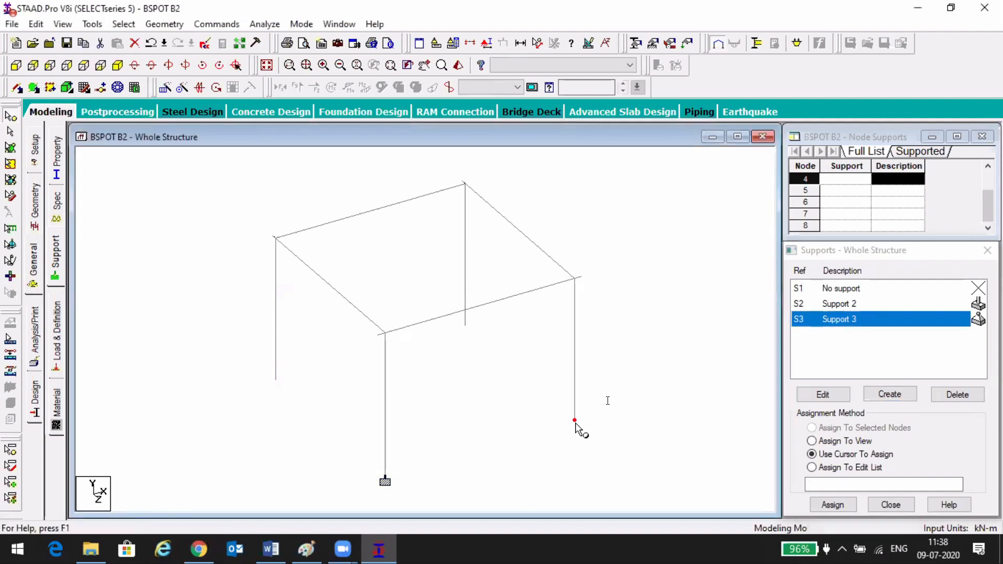
{"action": "left_click", "coordinate": [831, 506]}
{"action": "left_click", "coordinate": [893, 418]}
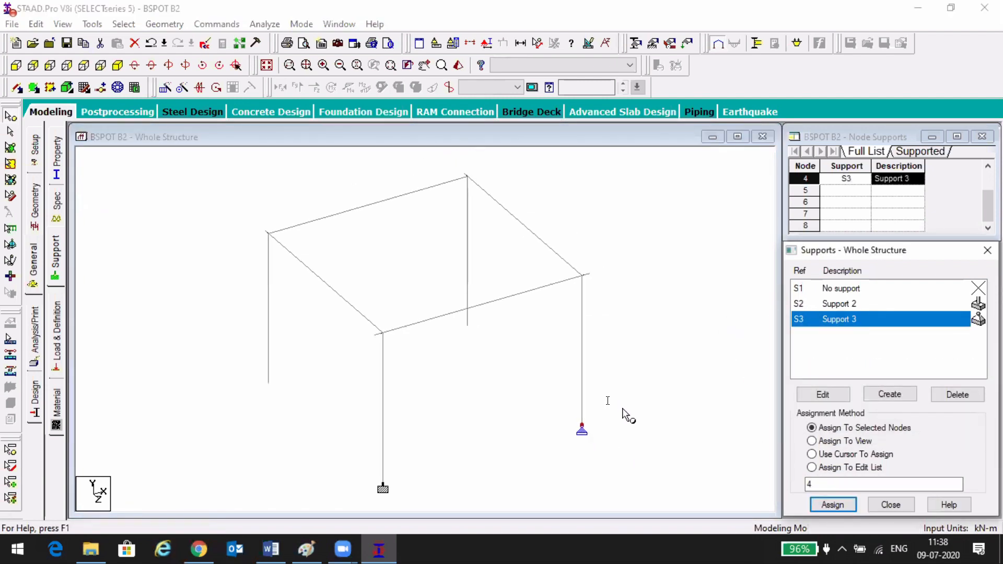
{"action": "scroll", "coordinate": [614, 439], "scroll_direction": "up", "scroll_amount": 1}
{"action": "scroll", "coordinate": [574, 413], "scroll_direction": "up", "scroll_amount": 3}
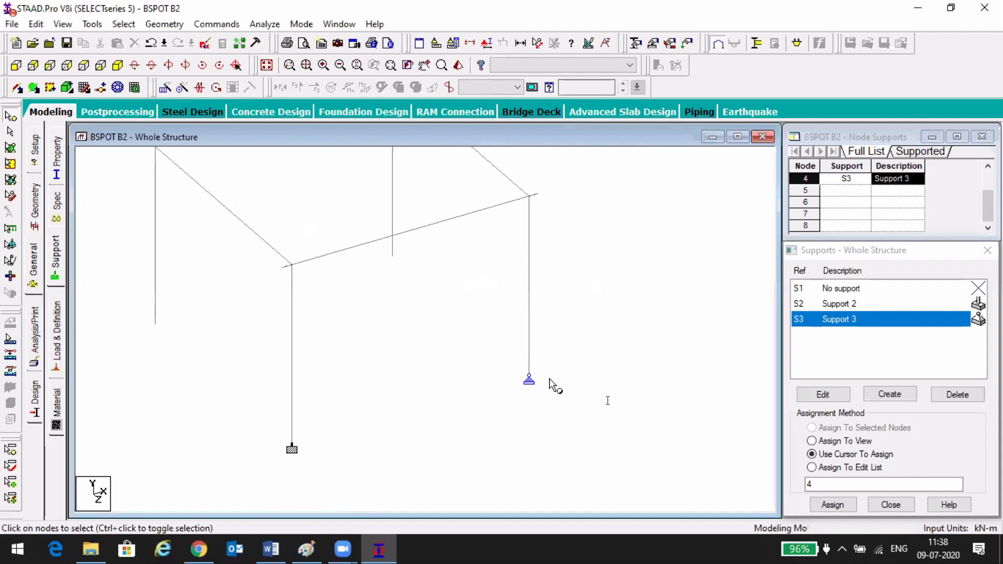
{"action": "scroll", "coordinate": [580, 443], "scroll_direction": "up", "scroll_amount": 1}
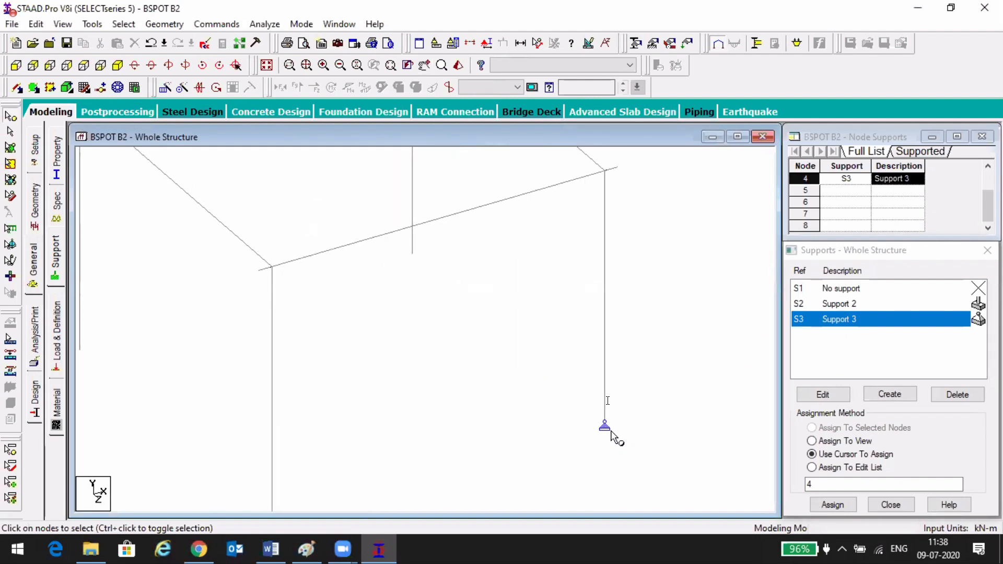
{"action": "scroll", "coordinate": [609, 433], "scroll_direction": "down", "scroll_amount": 2}
{"action": "scroll", "coordinate": [543, 409], "scroll_direction": "down", "scroll_amount": 2}
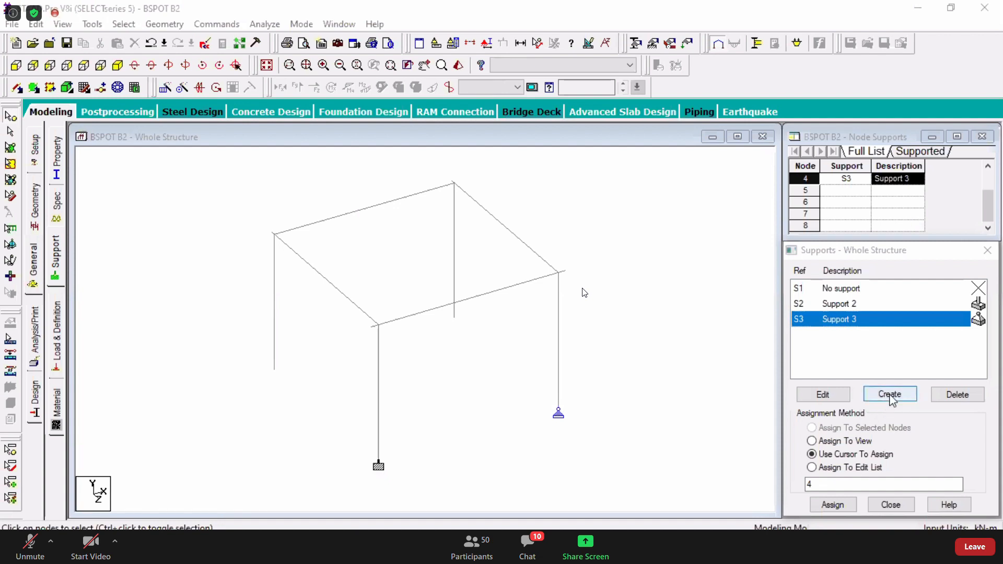
{"action": "left_click", "coordinate": [890, 395]}
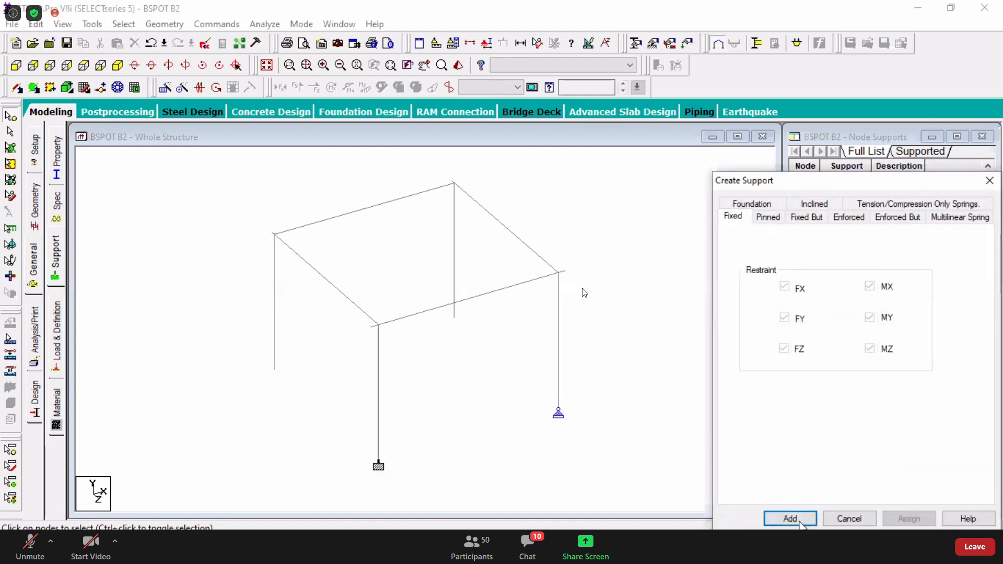
{"action": "left_click", "coordinate": [798, 521]}
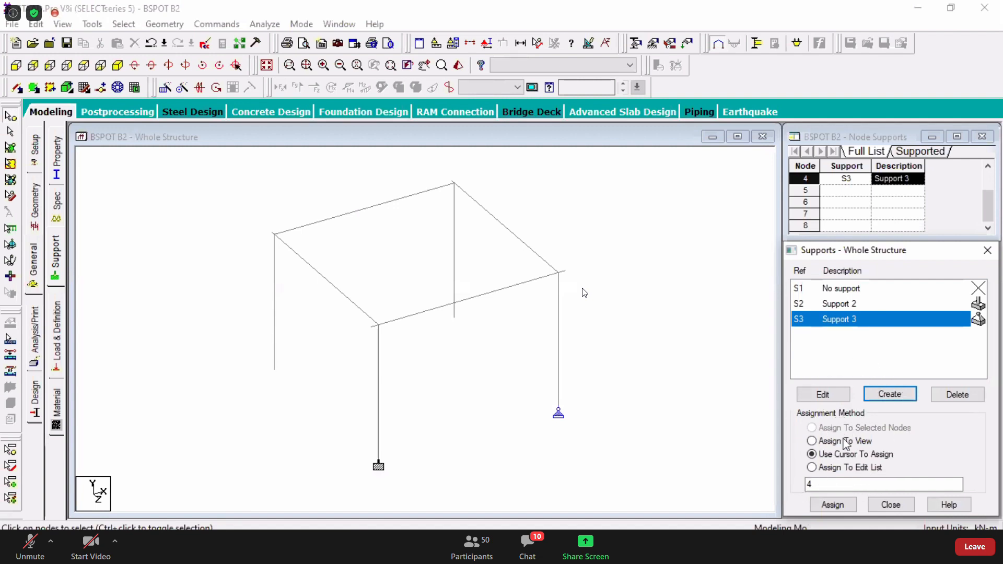
{"action": "left_click", "coordinate": [832, 505]}
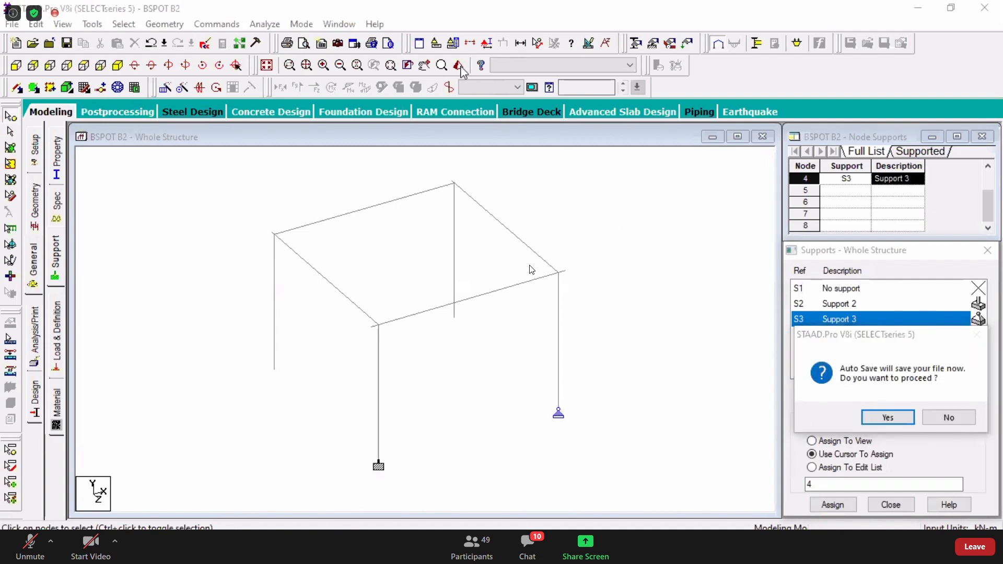
{"action": "left_click", "coordinate": [946, 420]}
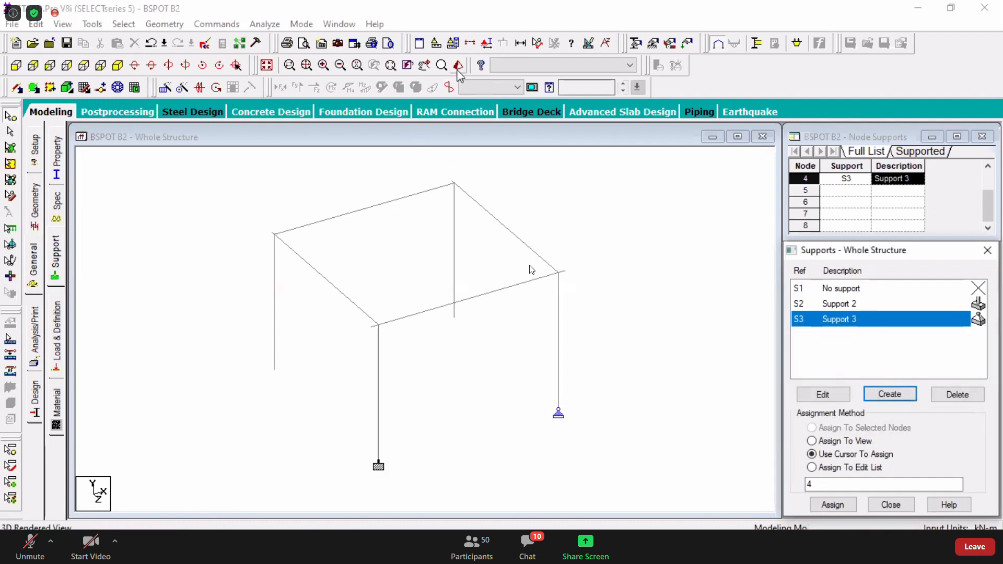
- Examine the frame in the 3D rendered view from a rotated angle, and close the rendered view
{"action": "left_click", "coordinate": [459, 68]}
{"action": "left_click_drag", "start_coordinate": [564, 295], "coordinate": [651, 302]}
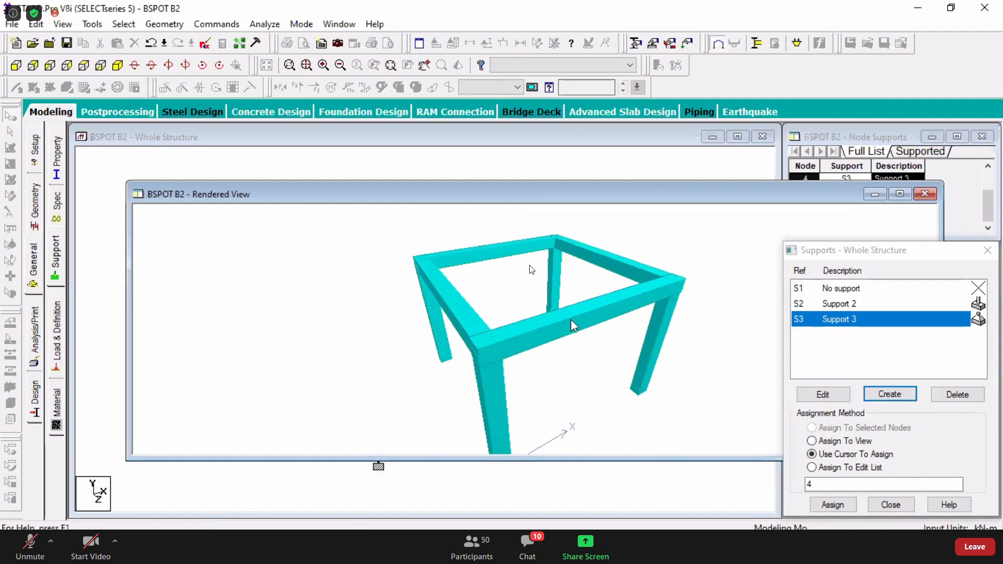
{"action": "left_click", "coordinate": [924, 195]}
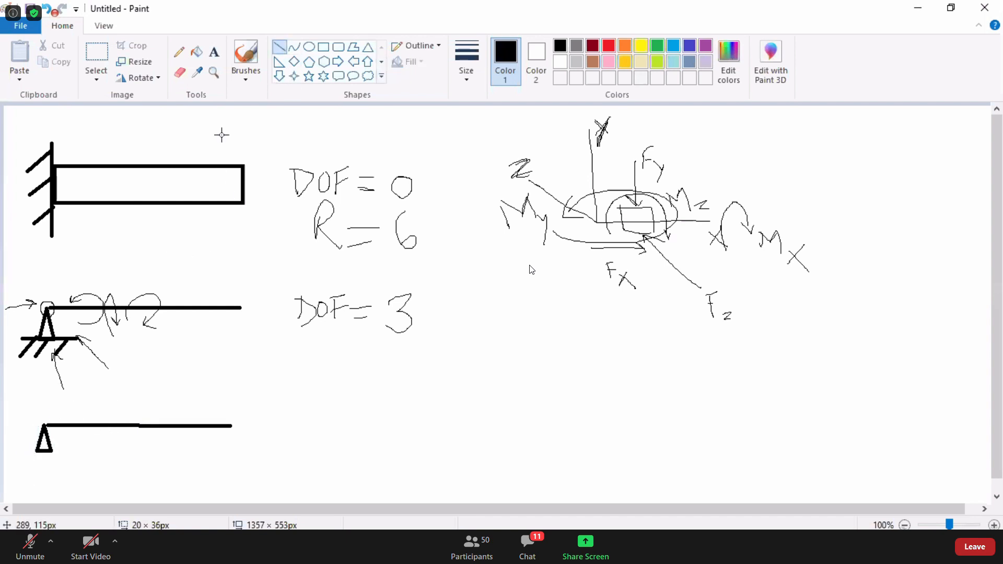
- Add a hinge circle, two roller circles and hatched ground to the lowest beam's support and label it DOF = 5
{"action": "left_click", "coordinate": [309, 46]}
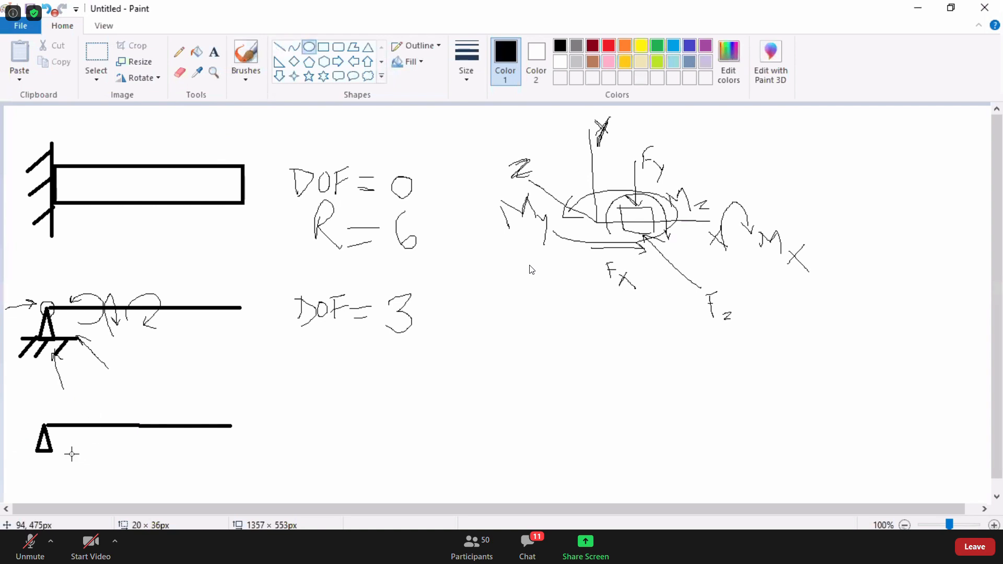
{"action": "left_click", "coordinate": [534, 550]}
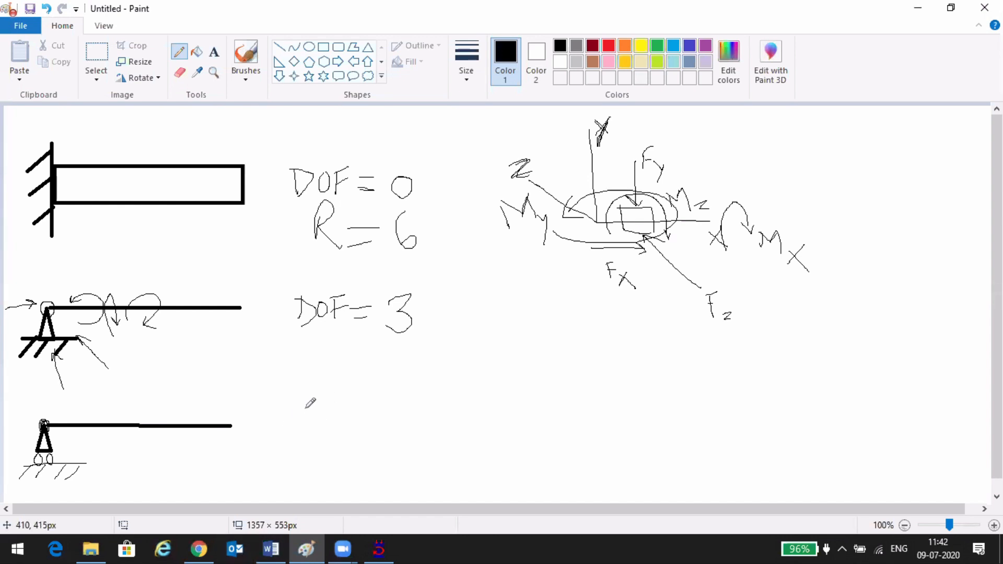
{"action": "mouse_move", "coordinate": [292, 408]}
{"action": "left_mouse_down"}
{"action": "mouse_move", "coordinate": [291, 436]}
{"action": "mouse_move", "coordinate": [312, 422]}
{"action": "mouse_move", "coordinate": [297, 438]}
{"action": "mouse_move", "coordinate": [319, 408]}
{"action": "mouse_move", "coordinate": [329, 432]}
{"action": "mouse_move", "coordinate": [344, 406]}
{"action": "mouse_move", "coordinate": [377, 428]}
{"action": "left_mouse_up"}
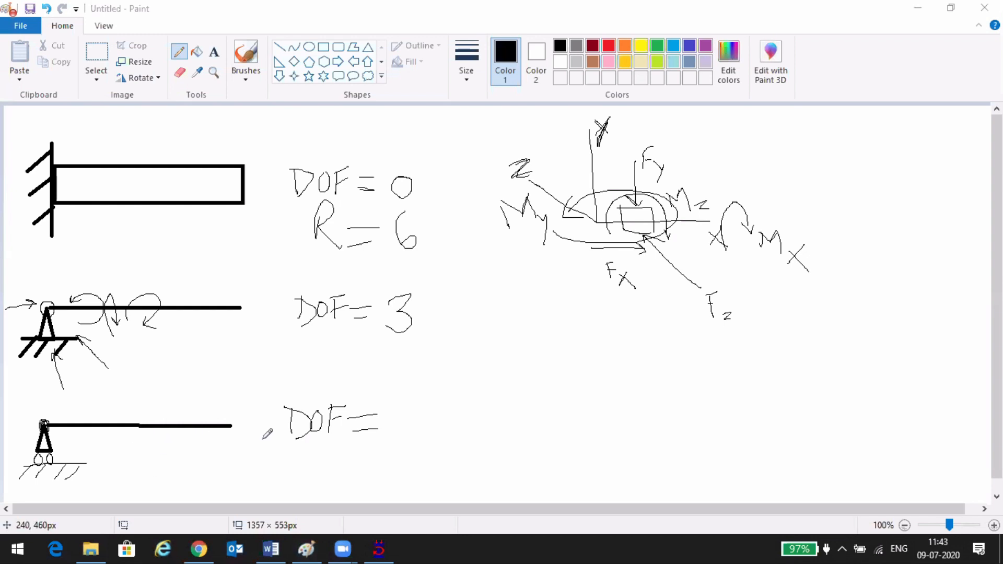
{"action": "mouse_move", "coordinate": [397, 402]}
{"action": "left_mouse_down"}
{"action": "mouse_move", "coordinate": [425, 396]}
{"action": "mouse_move", "coordinate": [397, 437]}
{"action": "left_mouse_up"}
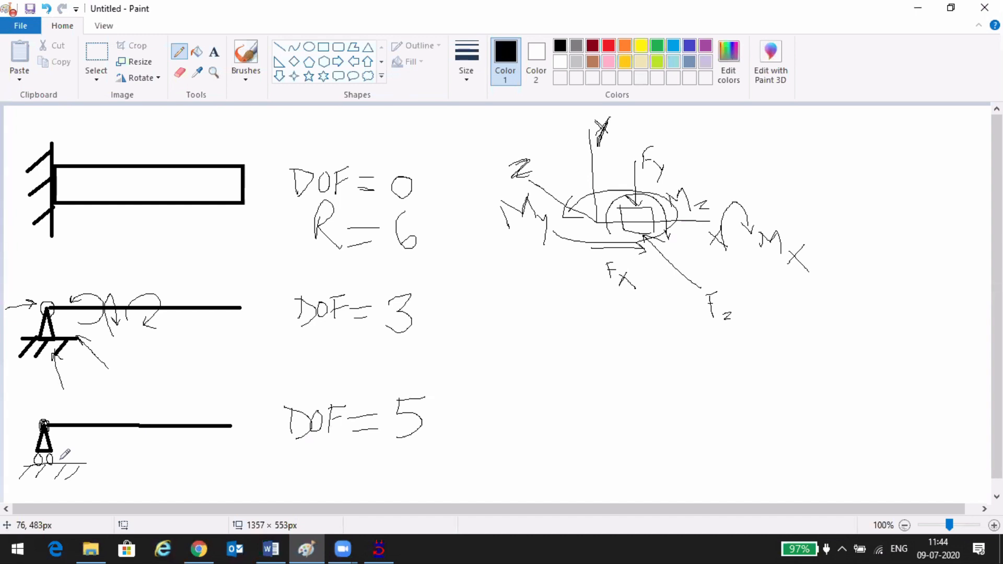
- Draw a horizontal and a diagonal movement arrow at the roller support and mark a 1 beside the horizontal arrow
{"action": "mouse_move", "coordinate": [61, 458]}
{"action": "left_mouse_down"}
{"action": "mouse_move", "coordinate": [116, 461]}
{"action": "mouse_move", "coordinate": [46, 486]}
{"action": "mouse_move", "coordinate": [50, 465]}
{"action": "mouse_move", "coordinate": [80, 477]}
{"action": "left_mouse_up"}
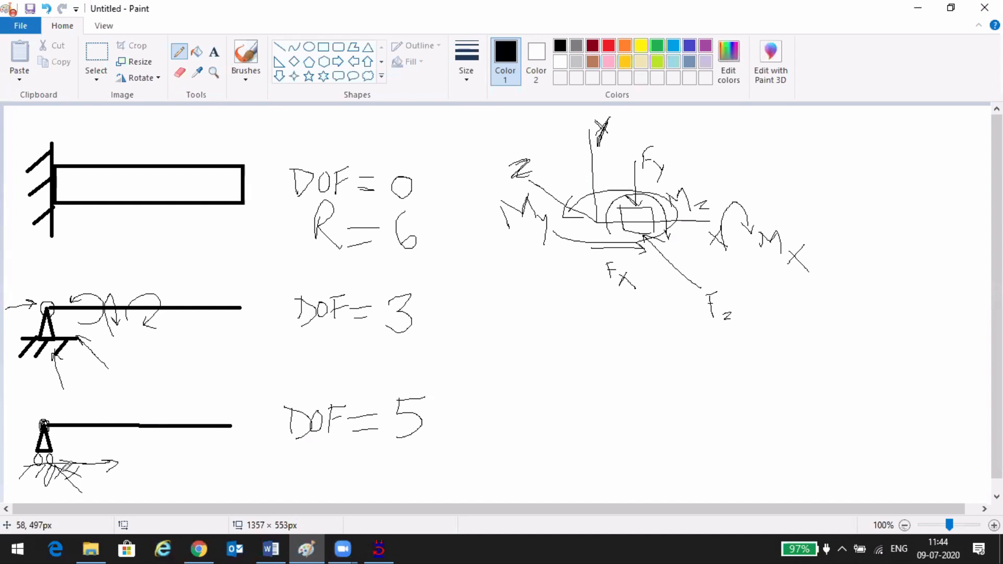
{"action": "left_click_drag", "start_coordinate": [133, 454], "coordinate": [132, 471]}
{"action": "left_click", "coordinate": [731, 77]}
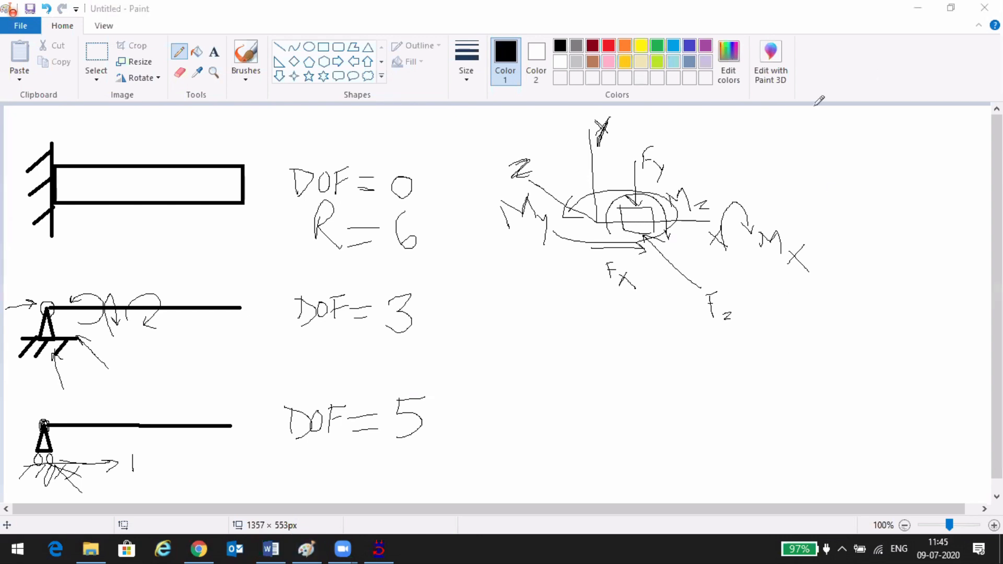
- Switch to STAAD.Pro, start a new support, and review the Fixed But and Enforced types before choosing Enforced But
{"action": "left_click", "coordinate": [378, 548]}
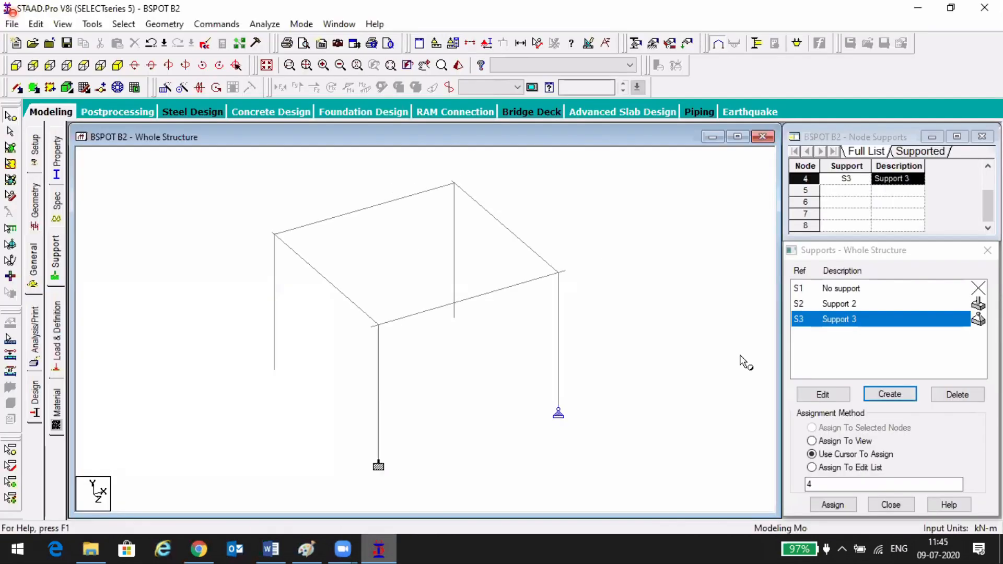
{"action": "left_click", "coordinate": [905, 398]}
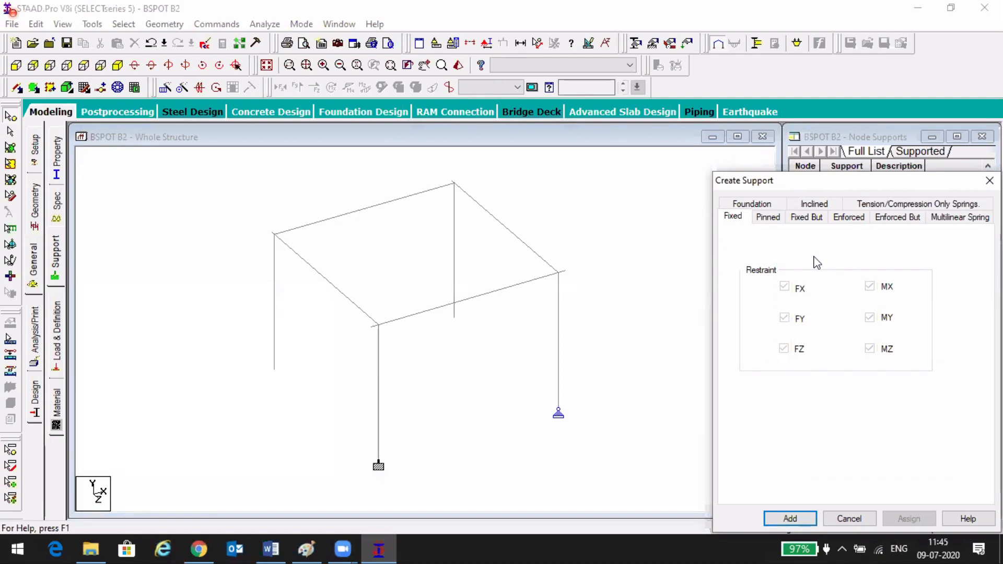
{"action": "left_click", "coordinate": [818, 218]}
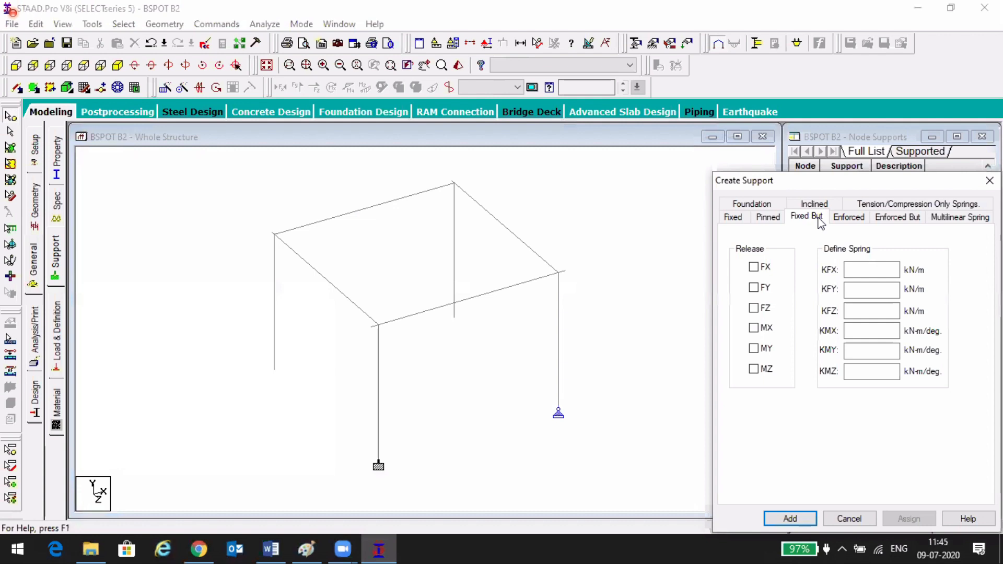
{"action": "left_click", "coordinate": [850, 217]}
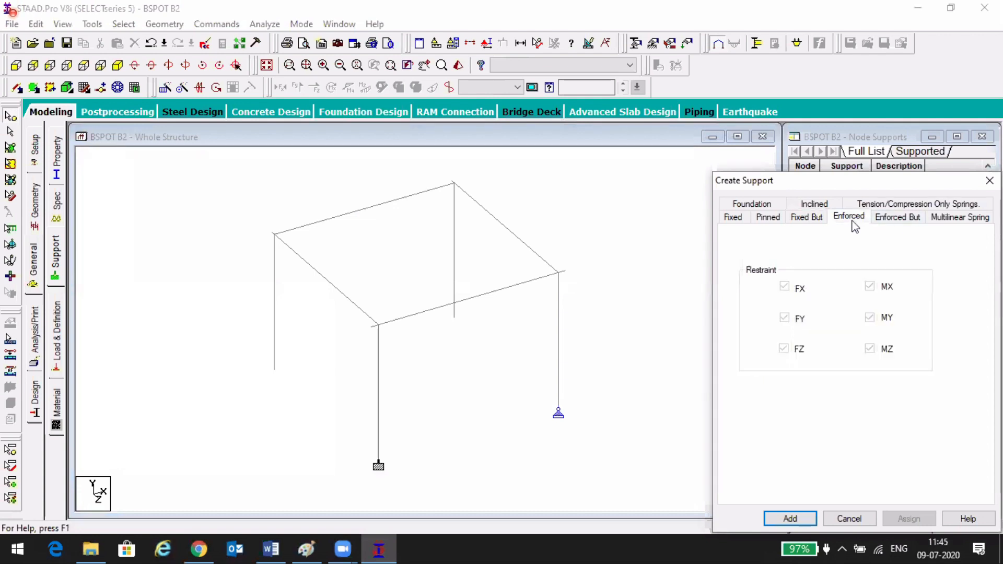
{"action": "left_click", "coordinate": [904, 218]}
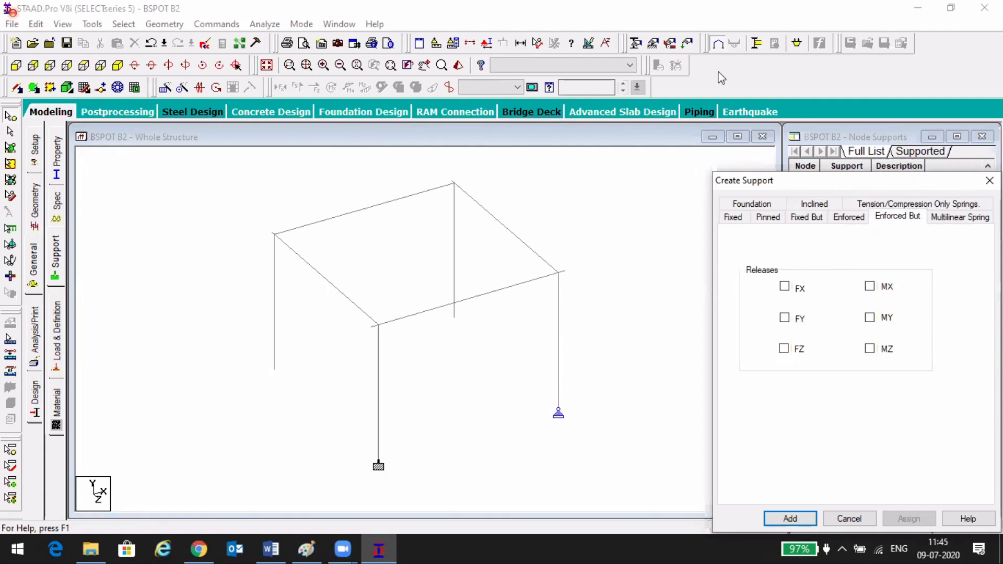
- Add the Enforced But support as a roller with FX, FZ, MX and MY released
{"action": "left_click", "coordinate": [914, 74]}
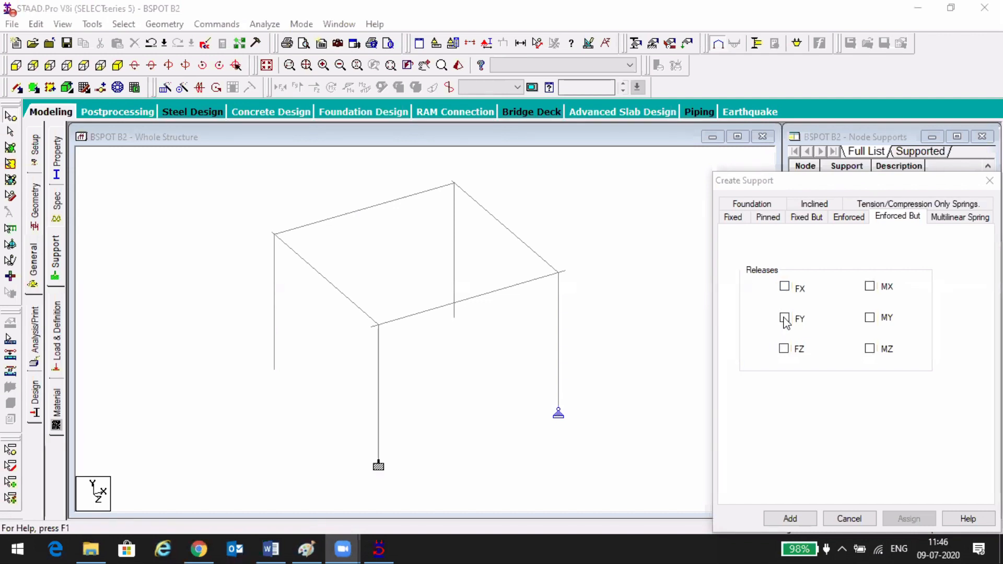
{"action": "left_click", "coordinate": [784, 286]}
{"action": "left_click", "coordinate": [783, 348]}
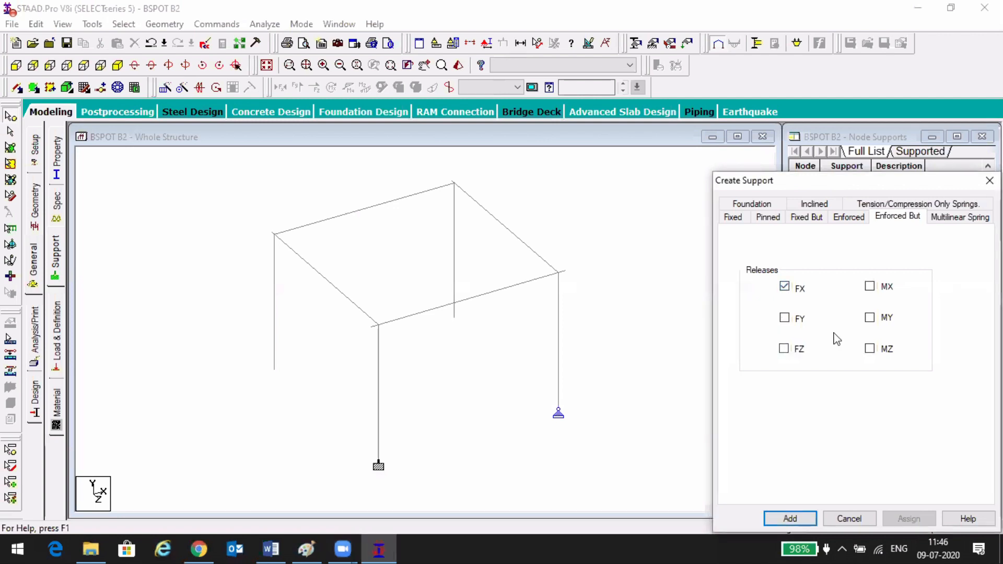
{"action": "left_click", "coordinate": [870, 288]}
{"action": "left_click", "coordinate": [869, 318]}
{"action": "left_click", "coordinate": [790, 519]}
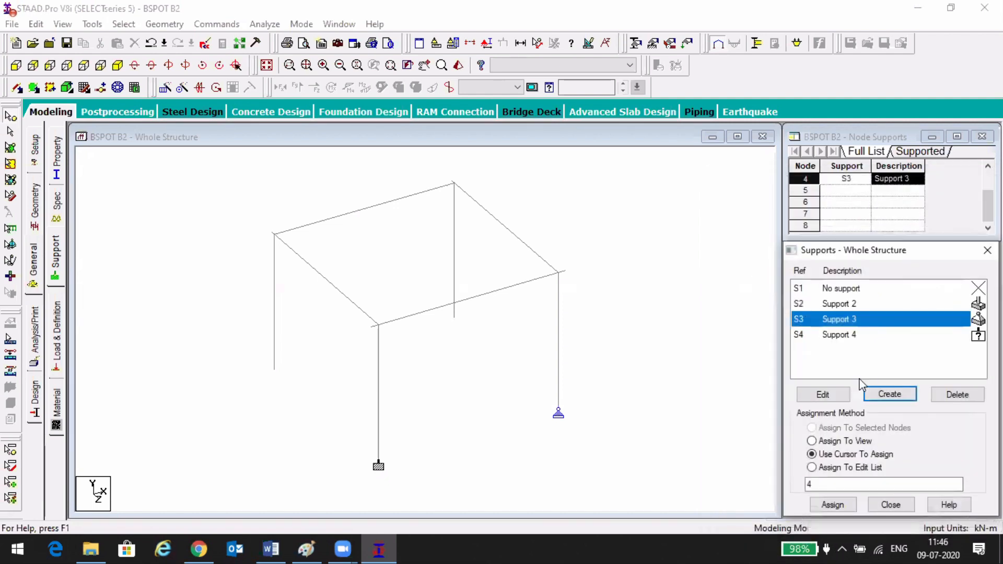
- Assign Support 4 to the unsupported base node of the leftmost column and inspect its symbol up close
{"action": "left_click", "coordinate": [857, 338]}
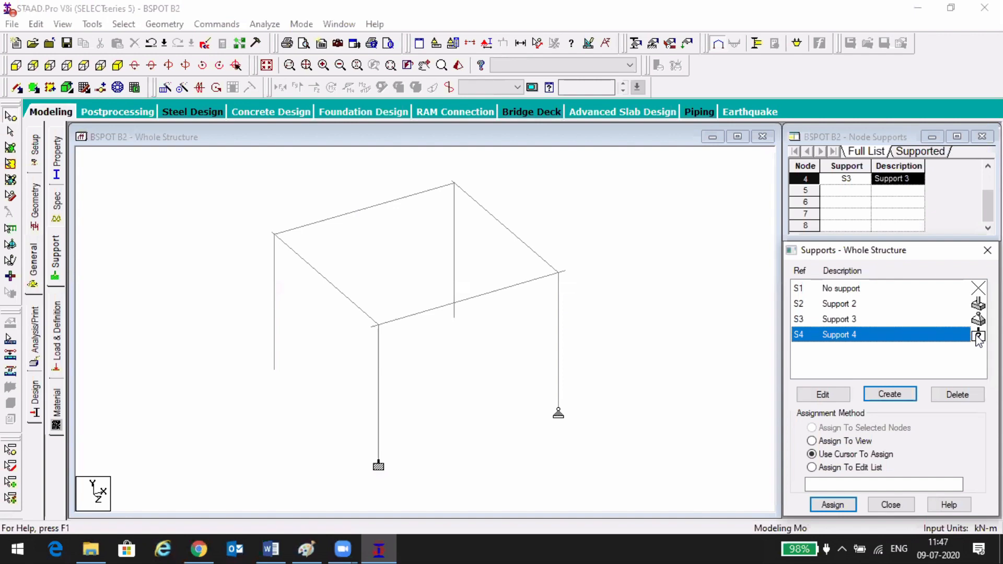
{"action": "left_click", "coordinate": [275, 370]}
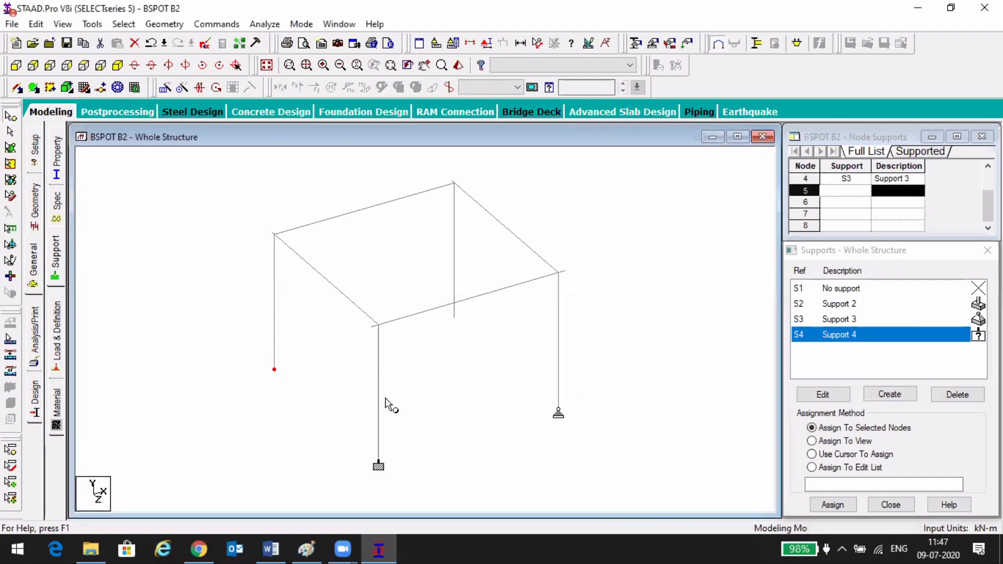
{"action": "left_click", "coordinate": [832, 506]}
{"action": "left_click", "coordinate": [895, 416]}
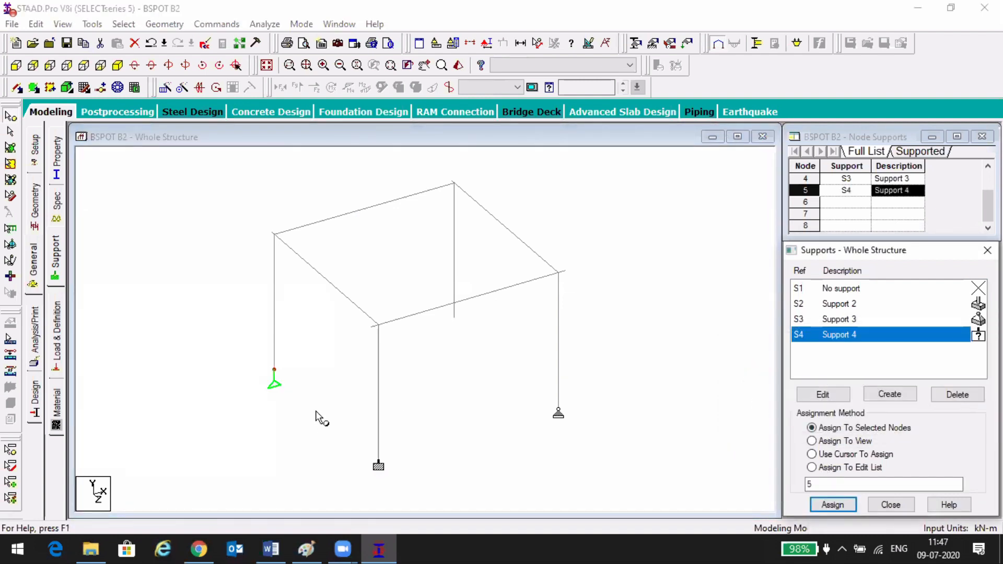
{"action": "scroll", "coordinate": [262, 384], "scroll_direction": "up", "scroll_amount": 4}
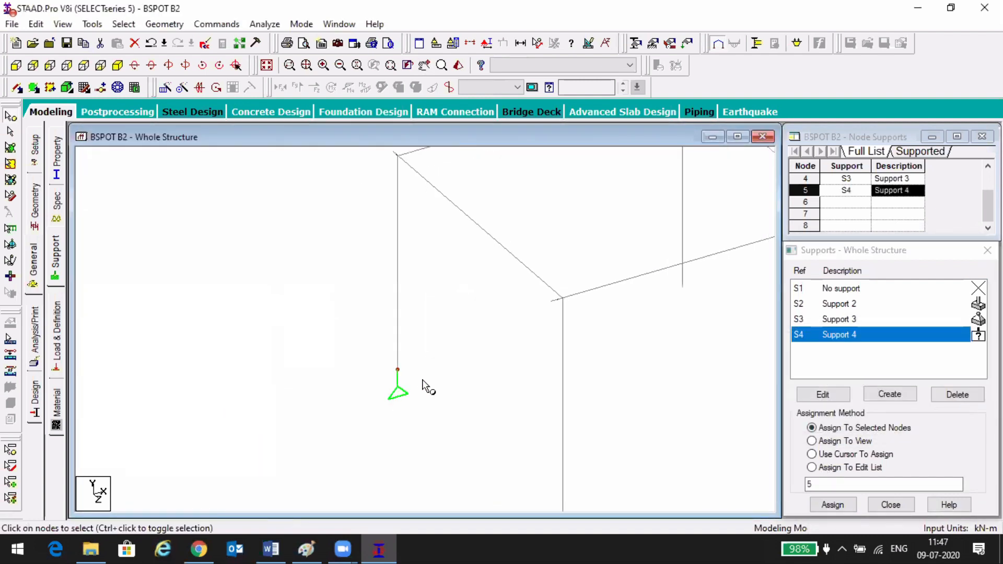
{"action": "scroll", "coordinate": [346, 422], "scroll_direction": "up", "scroll_amount": 2}
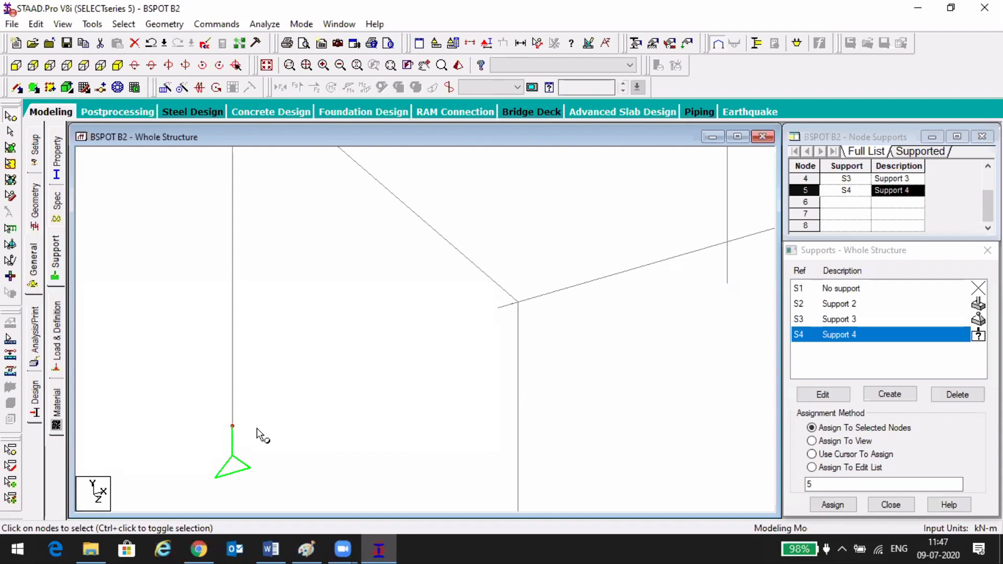
{"action": "scroll", "coordinate": [284, 431], "scroll_direction": "down", "scroll_amount": 1}
{"action": "scroll", "coordinate": [522, 376], "scroll_direction": "down", "scroll_amount": 3}
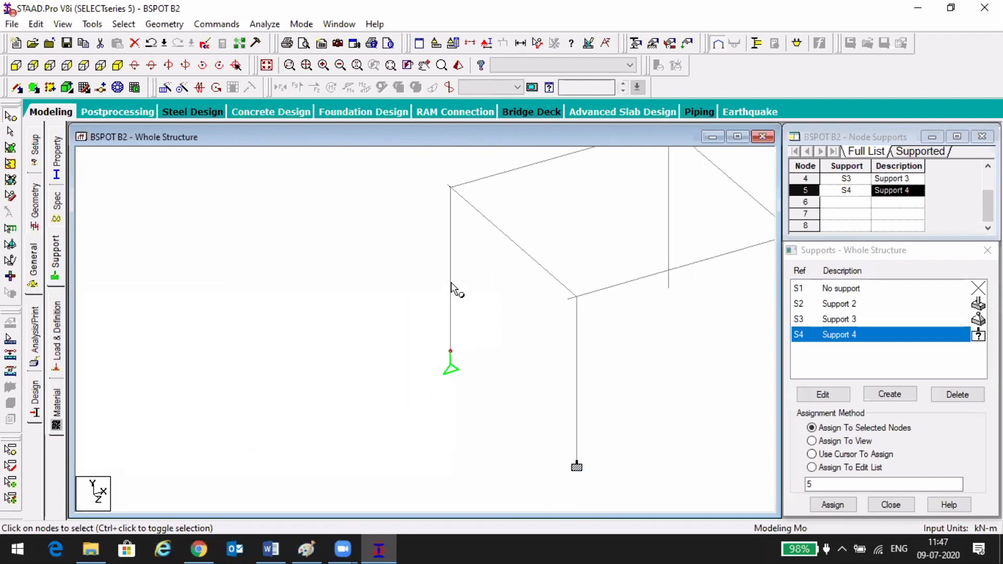
{"action": "scroll", "coordinate": [450, 282], "scroll_direction": "down", "scroll_amount": 1}
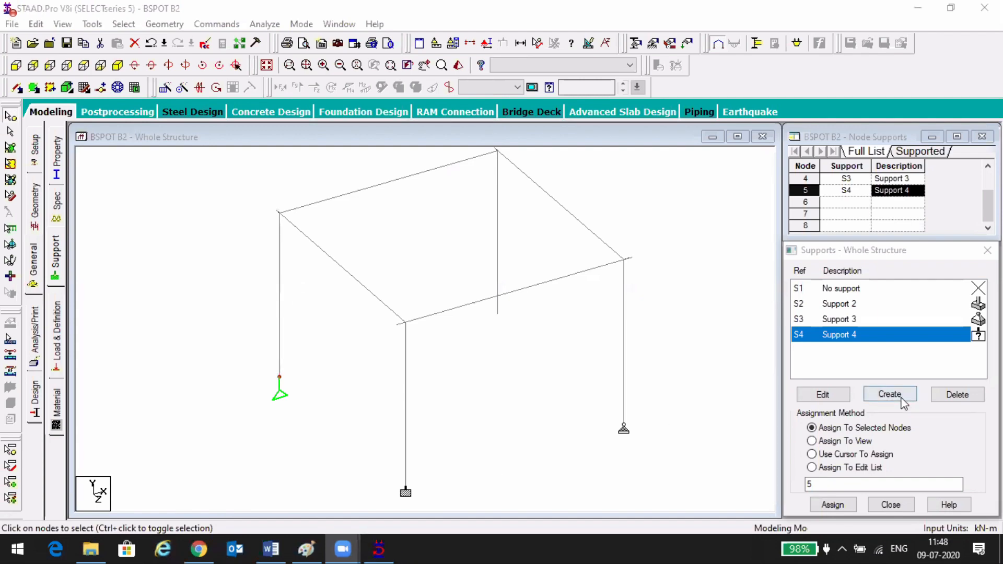
- Switch to Paint and draw a vertical wall line about 137 px tall with three diagonal hatch lines below the axis sketch
{"action": "left_click", "coordinate": [307, 549]}
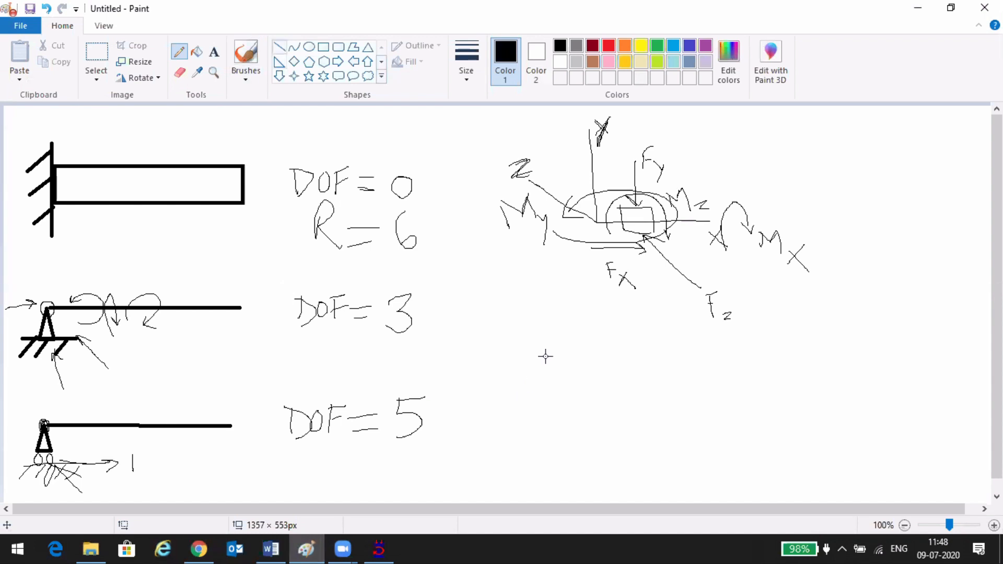
{"action": "left_click", "coordinate": [278, 46]}
{"action": "left_click_drag", "start_coordinate": [528, 354], "coordinate": [530, 454]}
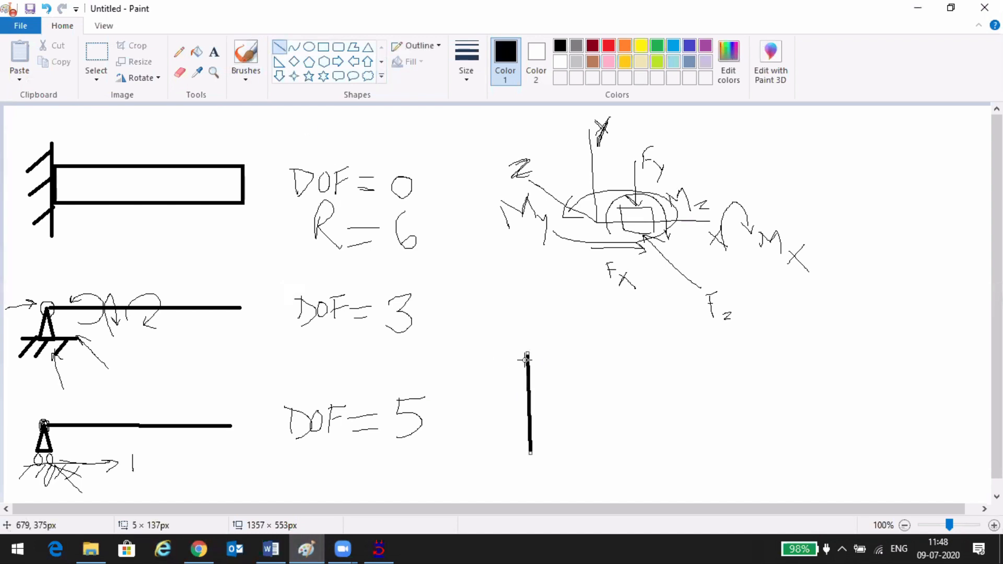
{"action": "mouse_move", "coordinate": [528, 357]}
{"action": "left_mouse_down"}
{"action": "mouse_move", "coordinate": [503, 381]}
{"action": "mouse_move", "coordinate": [532, 386]}
{"action": "left_mouse_up"}
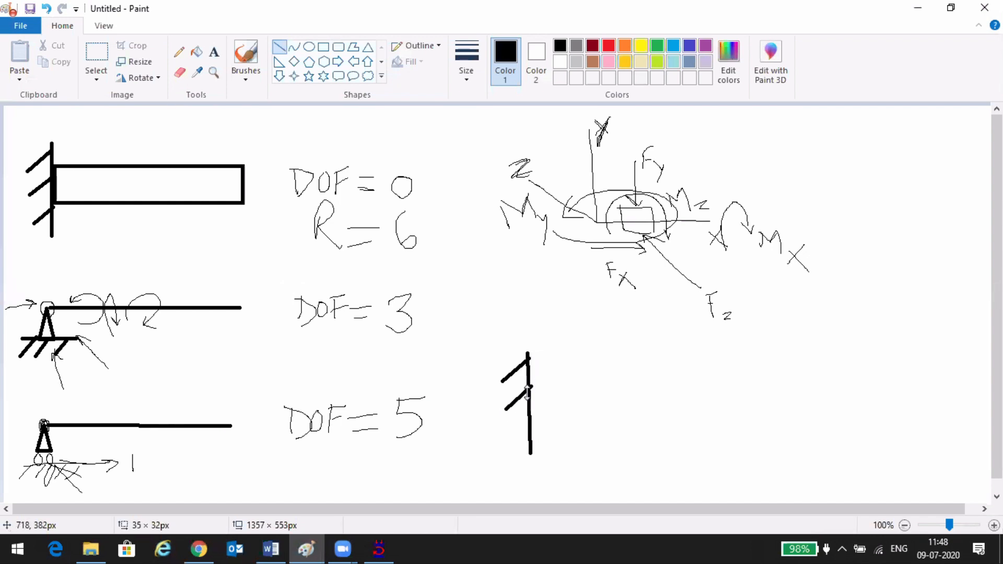
{"action": "left_click_drag", "start_coordinate": [512, 441], "coordinate": [532, 421]}
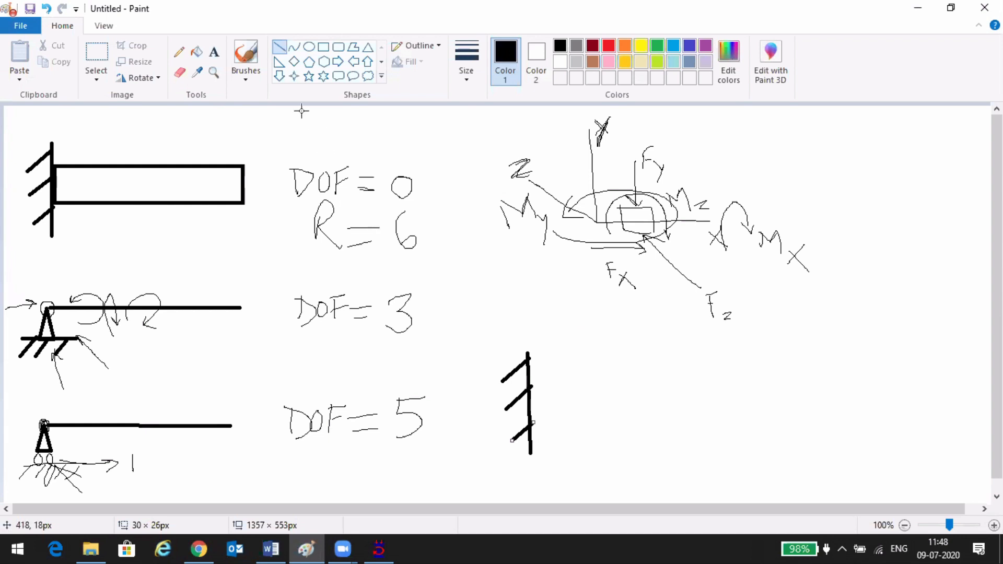
- Draw a zigzag spring from the middle of the new hatched wall, with a straight horizontal segment at each end
{"action": "left_click", "coordinate": [528, 401]}
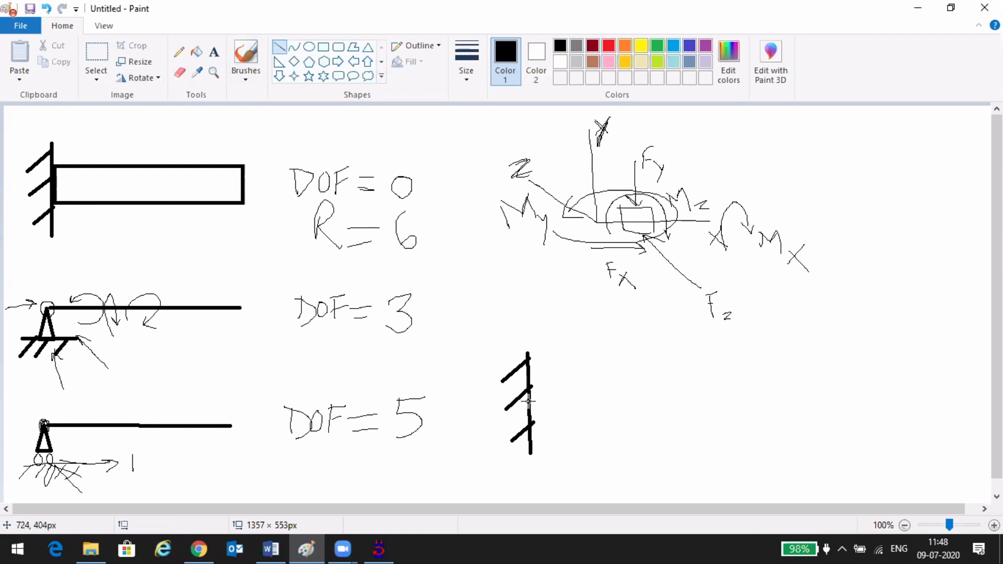
{"action": "mouse_move", "coordinate": [529, 401]}
{"action": "left_mouse_down"}
{"action": "mouse_move", "coordinate": [578, 400]}
{"action": "mouse_move", "coordinate": [593, 428]}
{"action": "mouse_move", "coordinate": [627, 420]}
{"action": "mouse_move", "coordinate": [611, 399]}
{"action": "mouse_move", "coordinate": [649, 399]}
{"action": "mouse_move", "coordinate": [669, 429]}
{"action": "left_mouse_up"}
{"action": "mouse_move", "coordinate": [689, 394]}
{"action": "left_mouse_down"}
{"action": "mouse_move", "coordinate": [669, 429]}
{"action": "mouse_move", "coordinate": [717, 430]}
{"action": "mouse_move", "coordinate": [691, 392]}
{"action": "left_mouse_up"}
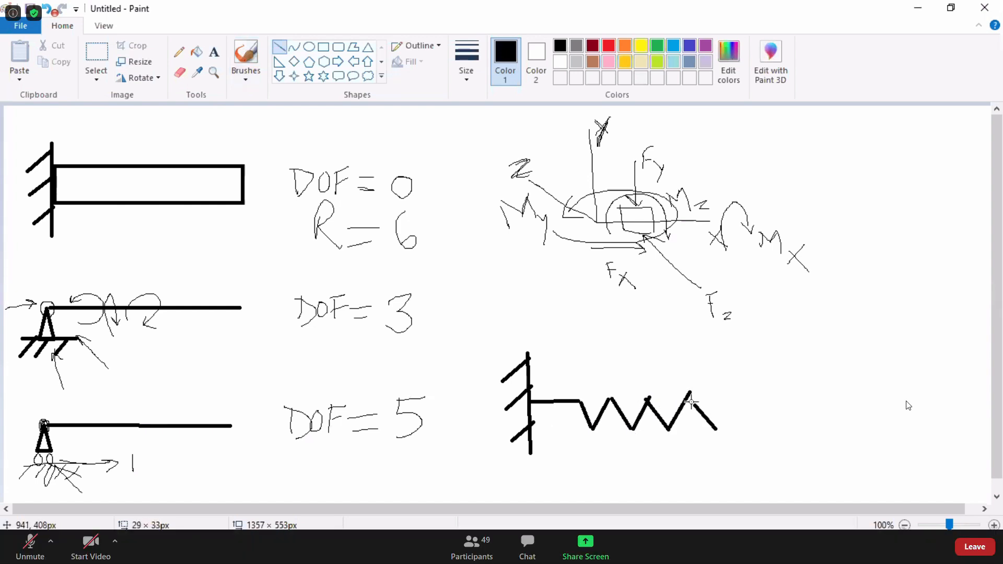
{"action": "mouse_move", "coordinate": [717, 429]}
{"action": "left_mouse_down"}
{"action": "mouse_move", "coordinate": [722, 403]}
{"action": "mouse_move", "coordinate": [751, 403]}
{"action": "mouse_move", "coordinate": [725, 402]}
{"action": "left_mouse_up"}
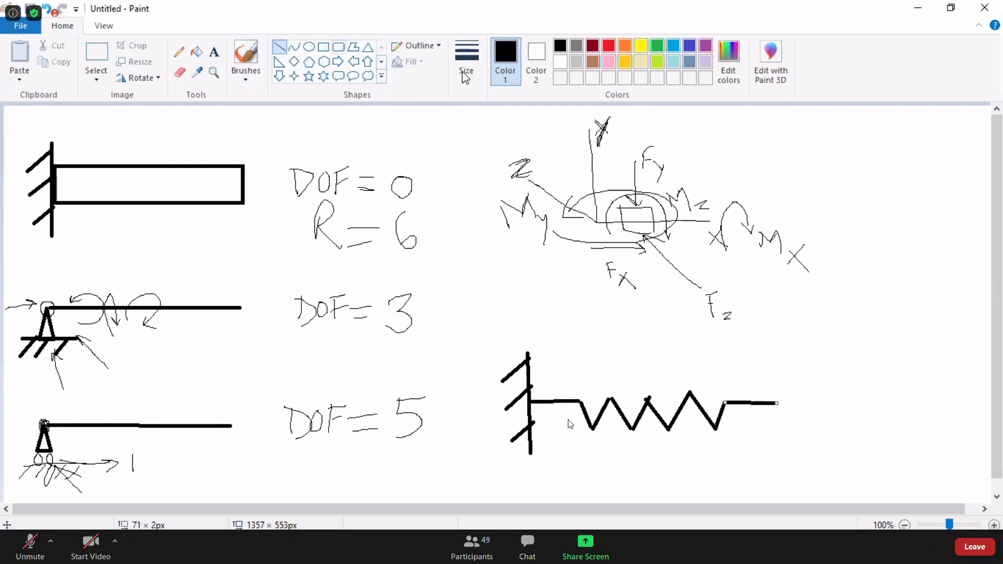
- Draw a rectangle about 154 × 53 px at the spring's free end and label it BEAM
{"action": "left_click", "coordinate": [323, 47]}
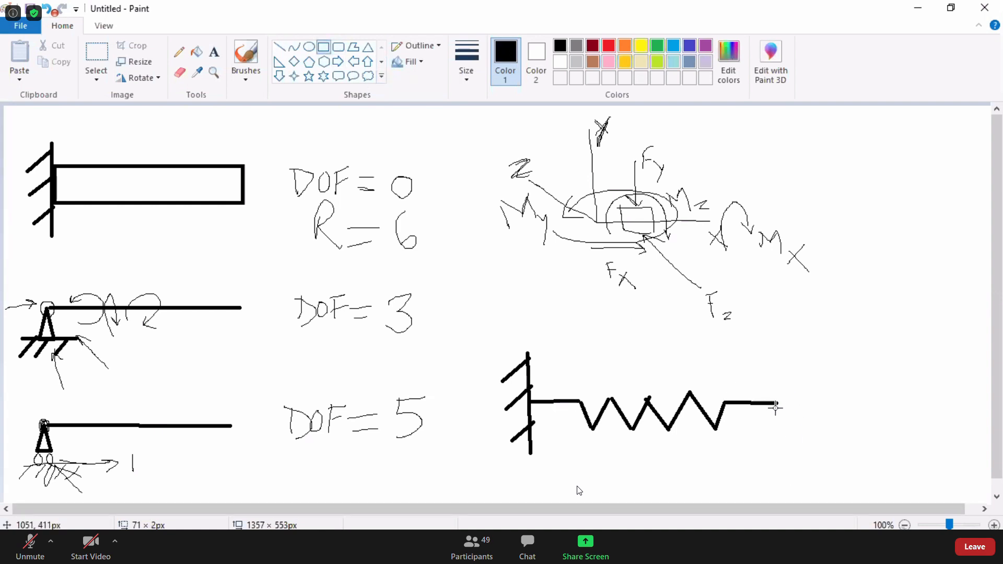
{"action": "left_click_drag", "start_coordinate": [778, 385], "coordinate": [892, 423]}
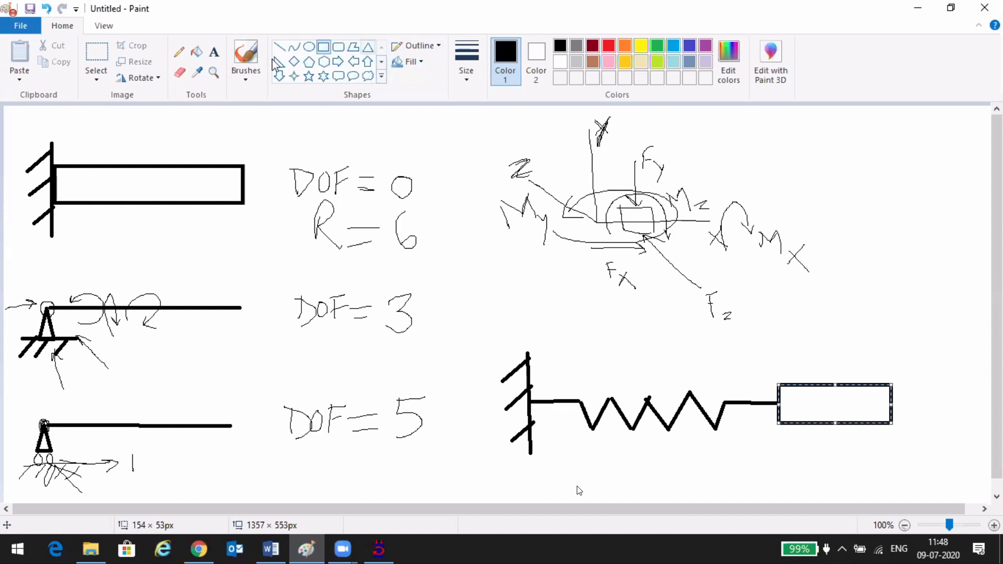
{"action": "left_click", "coordinate": [213, 51]}
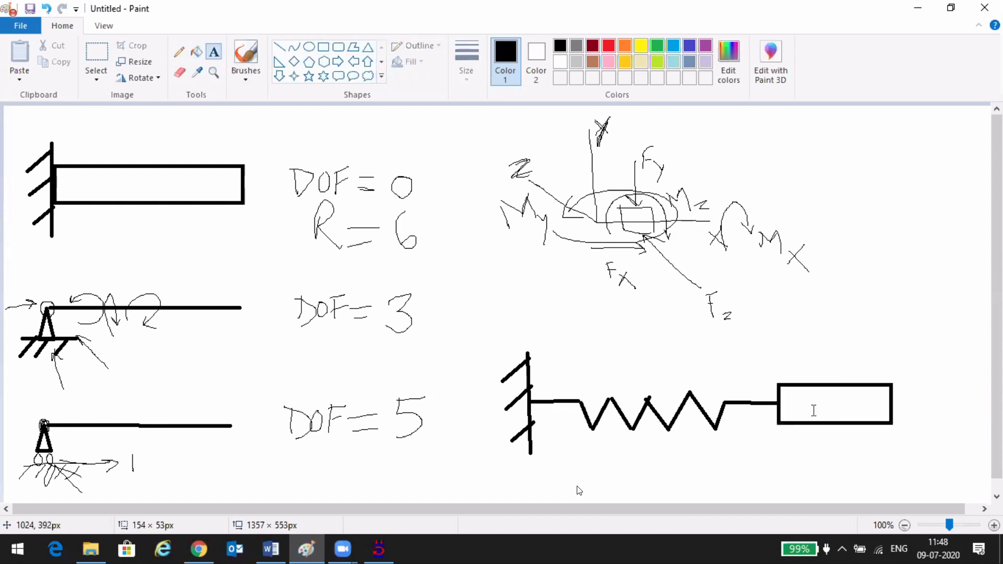
{"action": "left_click", "coordinate": [807, 401]}
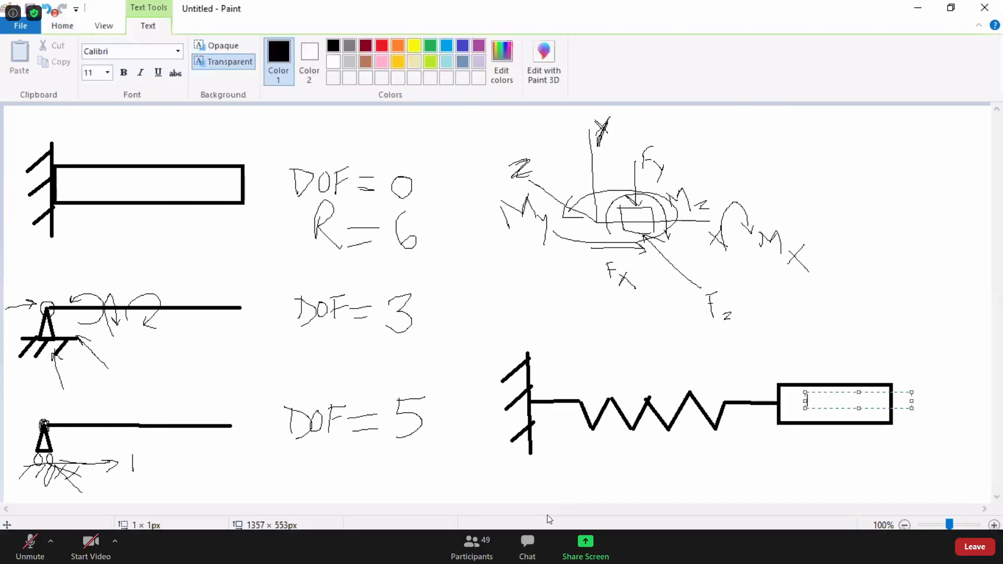
{"action": "type", "text": "BEAM"}
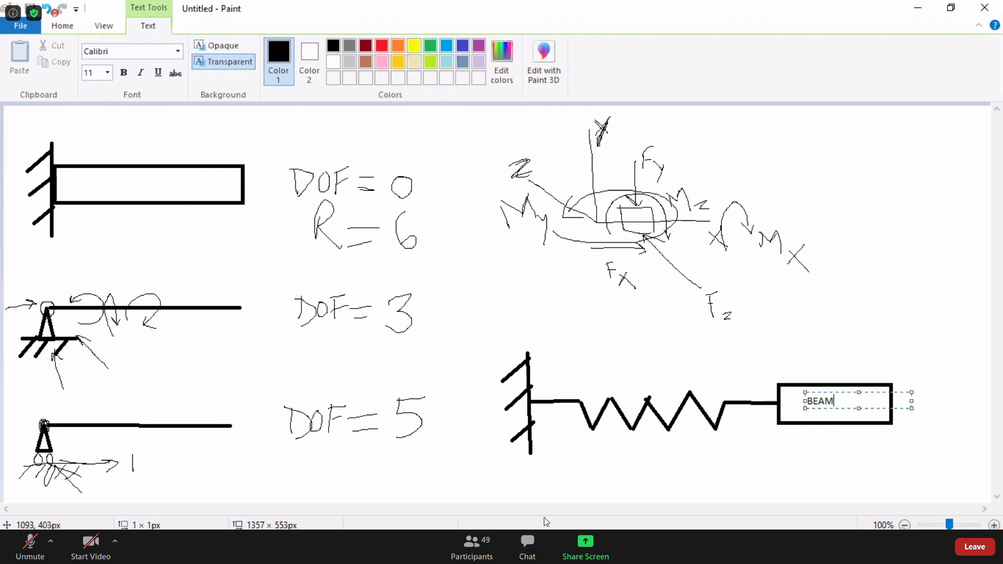
{"action": "left_click", "coordinate": [860, 368]}
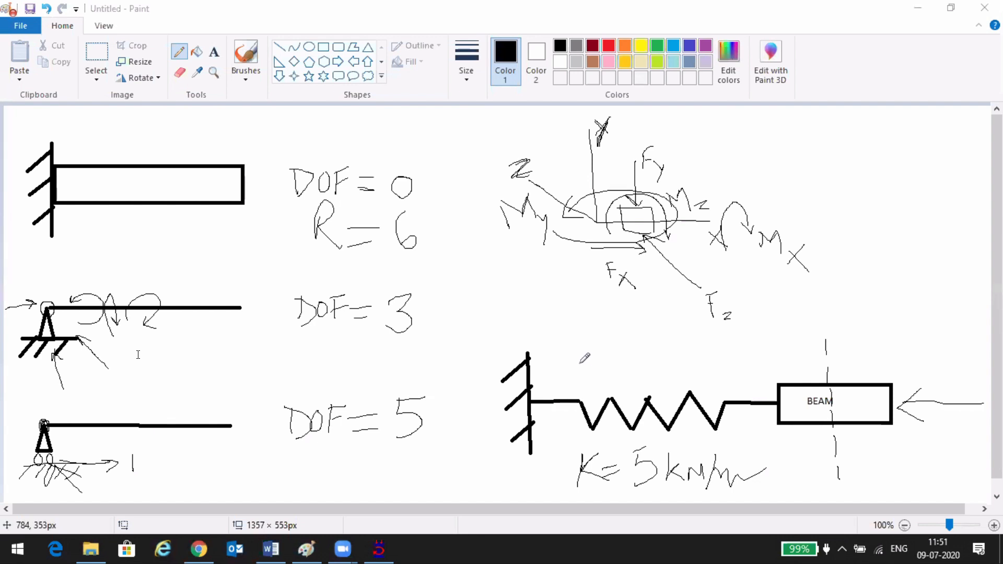
- Sketch a compressed spring with a shifted beam block above the original spring and add a dashed centreline through the block
{"action": "mouse_move", "coordinate": [580, 370]}
{"action": "left_mouse_down"}
{"action": "mouse_move", "coordinate": [607, 360]}
{"action": "mouse_move", "coordinate": [677, 372]}
{"action": "mouse_move", "coordinate": [698, 351]}
{"action": "mouse_move", "coordinate": [699, 382]}
{"action": "mouse_move", "coordinate": [700, 352]}
{"action": "mouse_move", "coordinate": [782, 351]}
{"action": "left_mouse_up"}
{"action": "left_click_drag", "start_coordinate": [699, 380], "coordinate": [778, 381]}
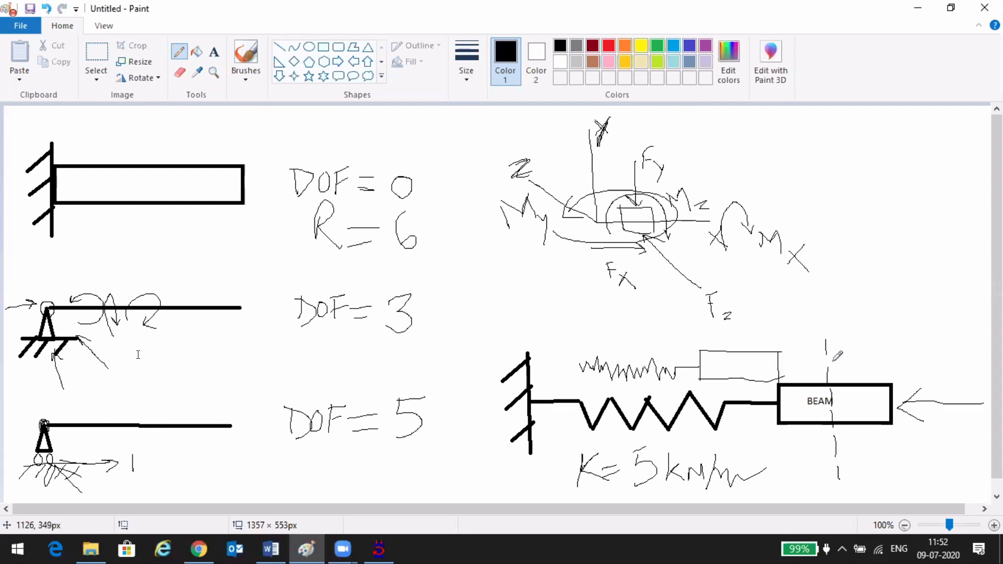
{"action": "left_click_drag", "start_coordinate": [738, 338], "coordinate": [740, 444]}
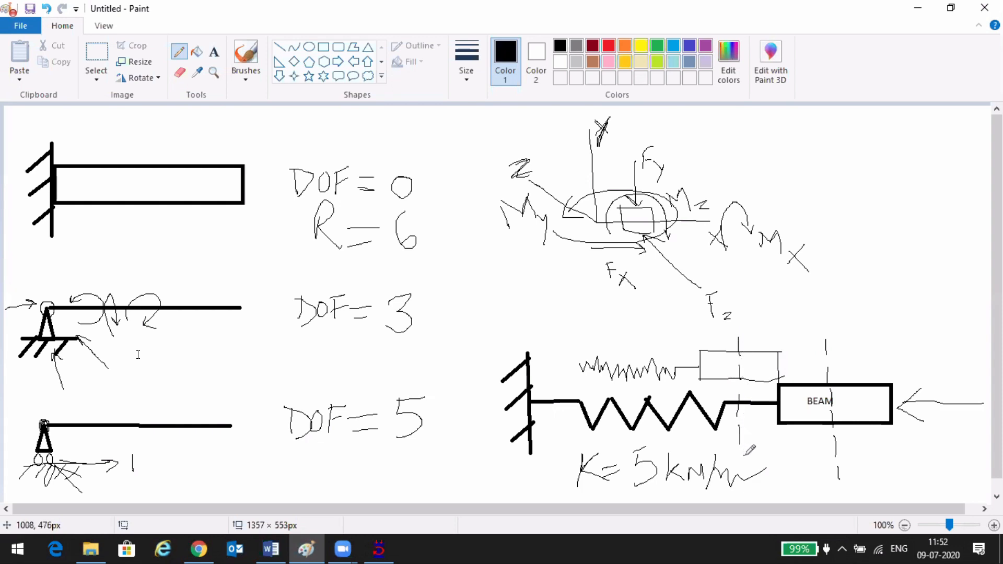
- Draw a double-headed dimension arrow between the two dashed centrelines and label it 0.005 mm
{"action": "mouse_move", "coordinate": [749, 335]}
{"action": "left_mouse_down"}
{"action": "mouse_move", "coordinate": [751, 353]}
{"action": "mouse_move", "coordinate": [817, 340]}
{"action": "mouse_move", "coordinate": [827, 360]}
{"action": "left_mouse_up"}
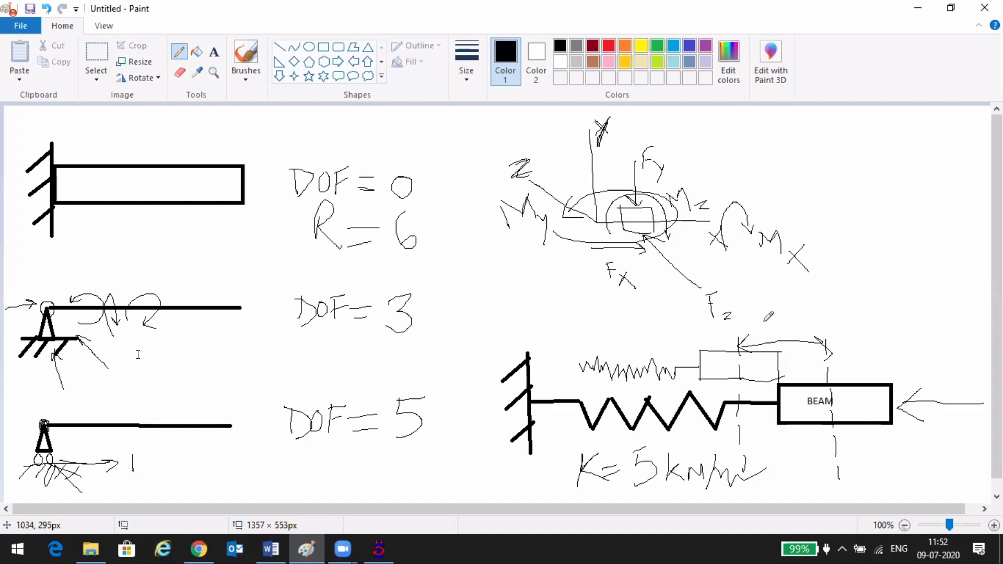
{"action": "left_click_drag", "start_coordinate": [764, 321], "coordinate": [799, 315]}
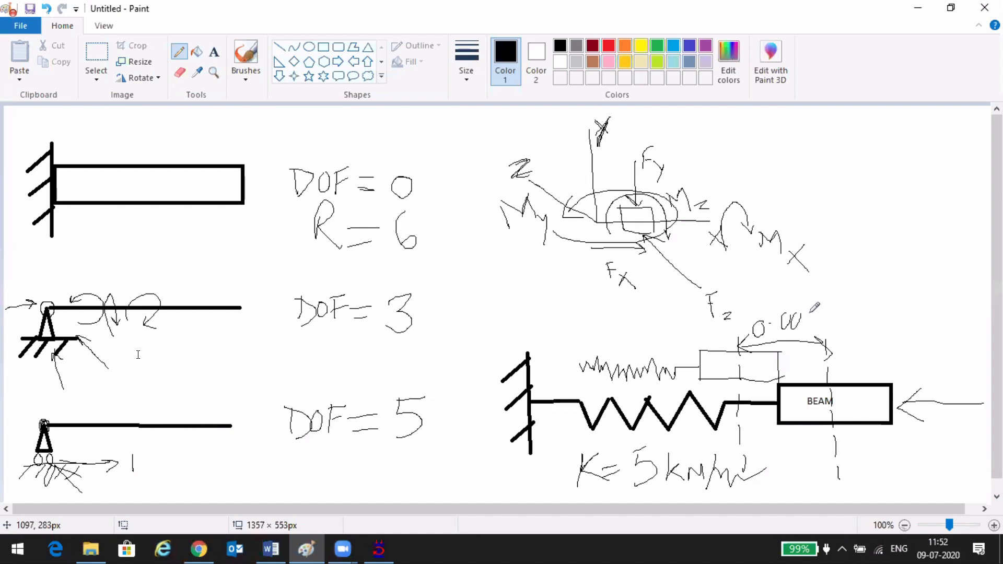
{"action": "mouse_move", "coordinate": [807, 310]}
{"action": "left_mouse_down"}
{"action": "mouse_move", "coordinate": [800, 334]}
{"action": "mouse_move", "coordinate": [842, 329]}
{"action": "mouse_move", "coordinate": [862, 309]}
{"action": "mouse_move", "coordinate": [888, 312]}
{"action": "left_mouse_up"}
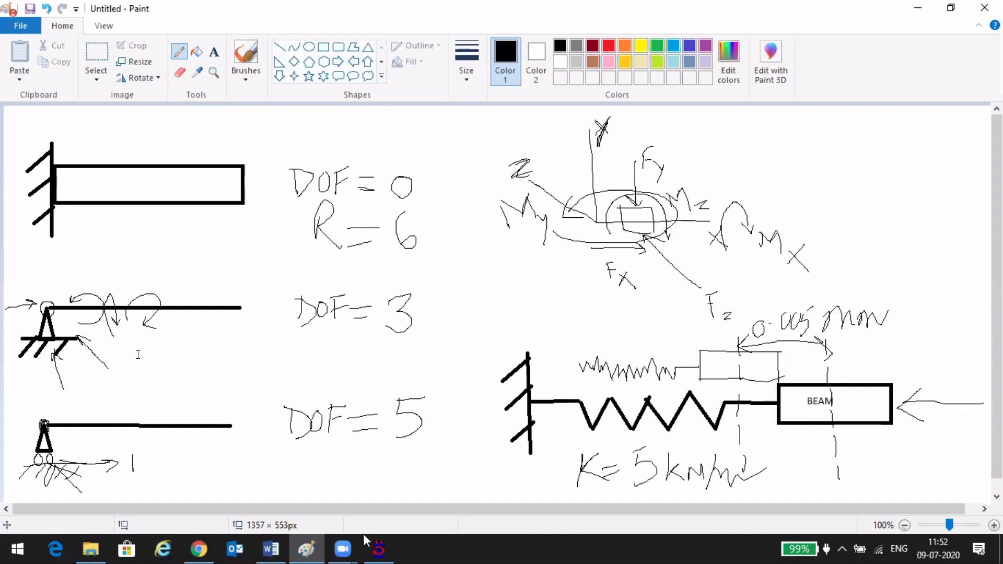
- Switch to STAAD.Pro, decline the auto save, and add a Fixed But support with a KFX spring stiffness of 5 kN/m
{"action": "left_click", "coordinate": [378, 550]}
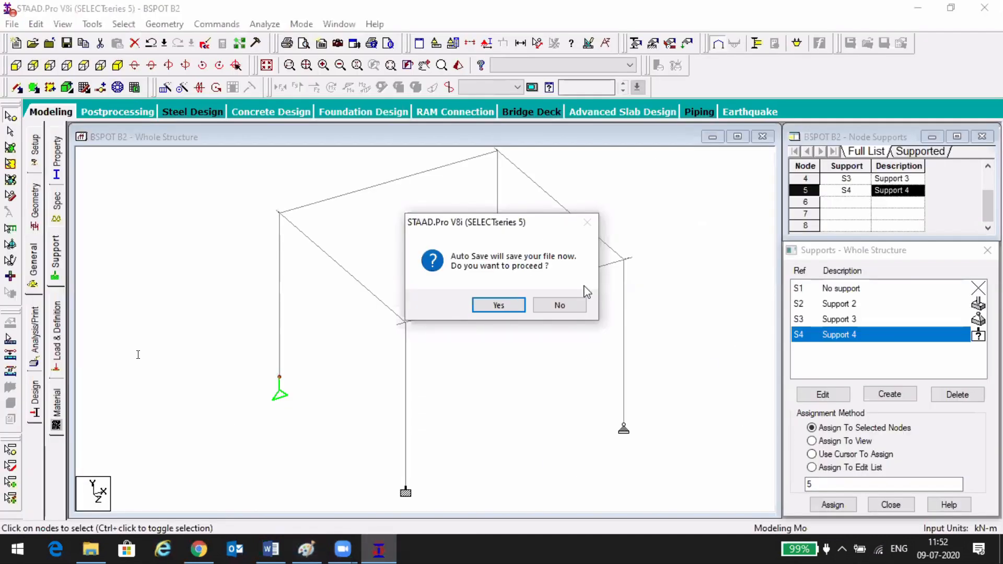
{"action": "left_click", "coordinate": [574, 308]}
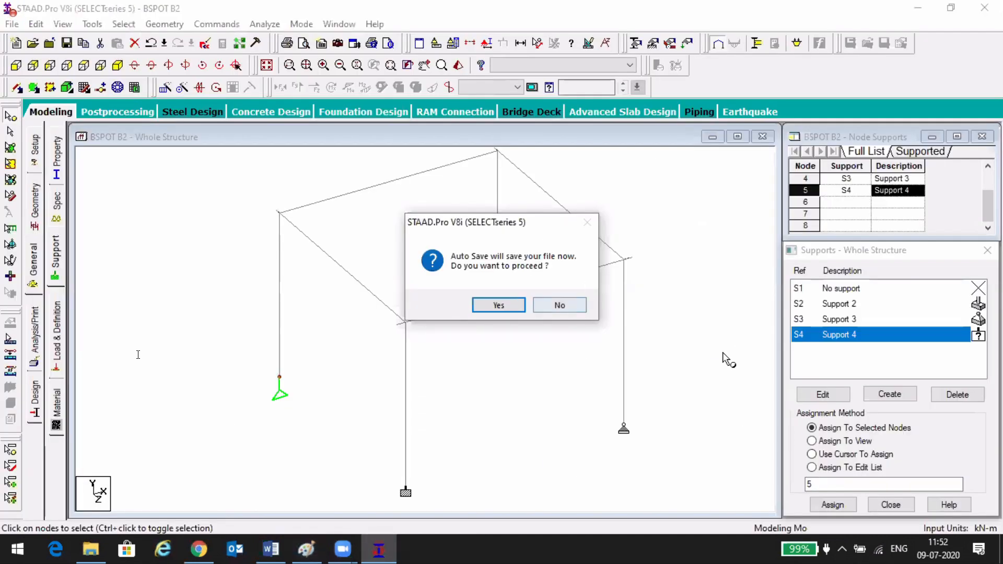
{"action": "left_click", "coordinate": [888, 394]}
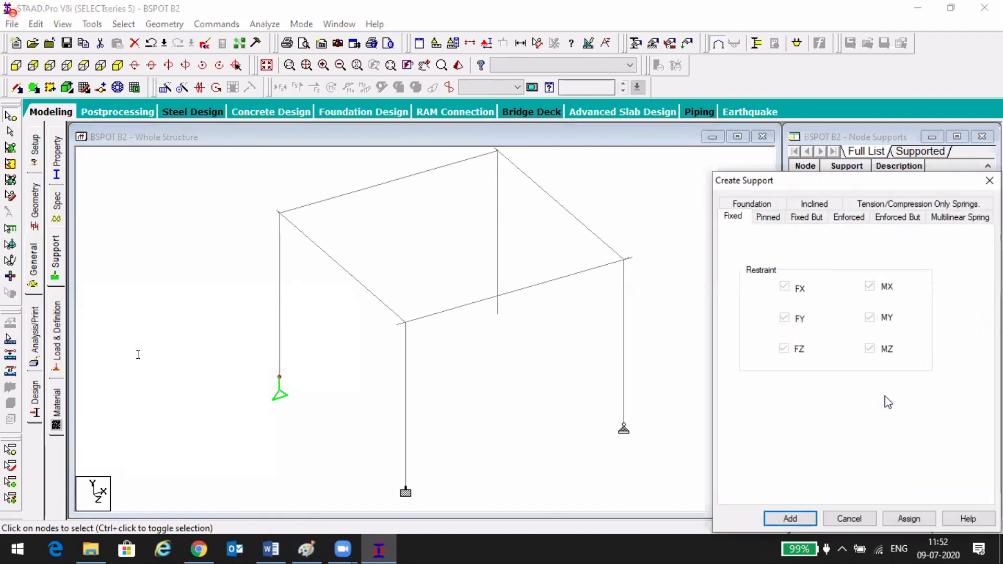
{"action": "left_click", "coordinate": [812, 218]}
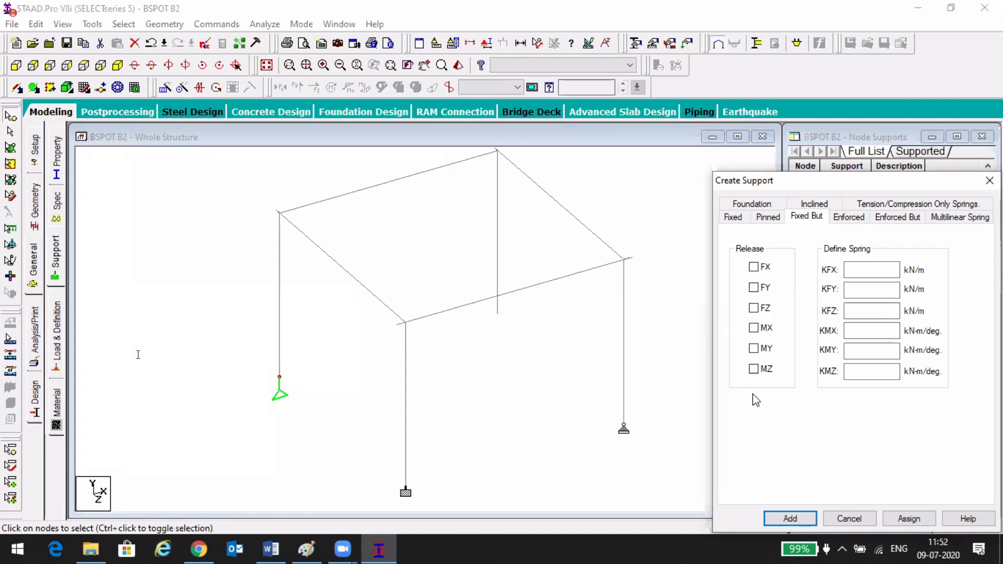
{"action": "left_click", "coordinate": [868, 270]}
{"action": "type", "text": "5"}
{"action": "type", "text": "5"}
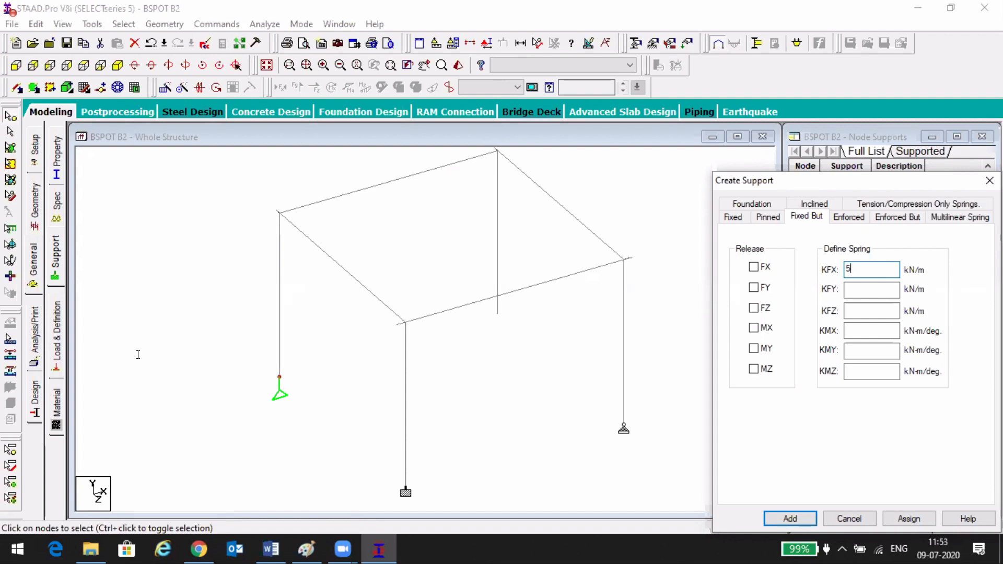
{"action": "left_click", "coordinate": [789, 519]}
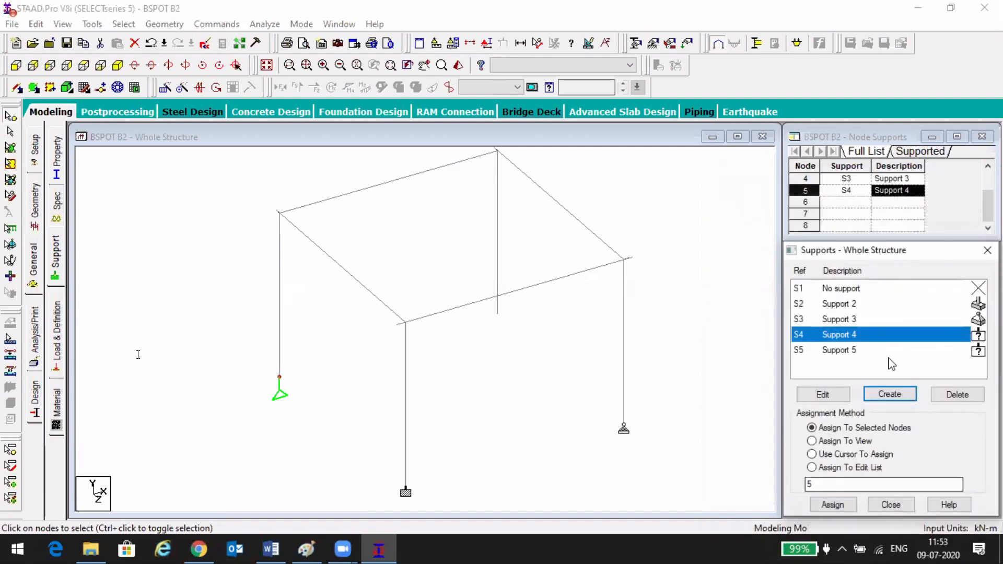
- Assign Support 5 to node 8 at the base of the rear column
{"action": "left_click", "coordinate": [863, 352]}
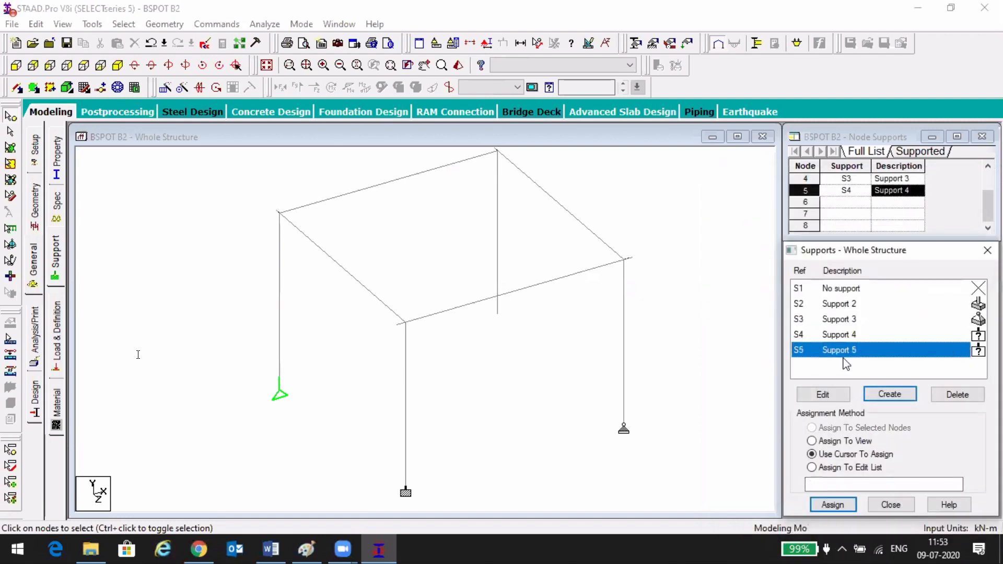
{"action": "left_click", "coordinate": [496, 313]}
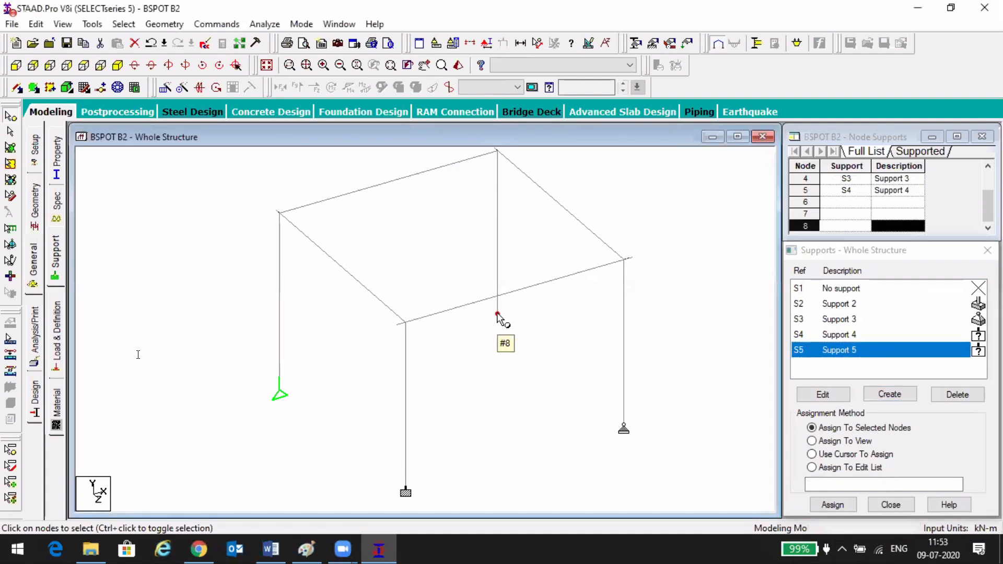
{"action": "left_click", "coordinate": [832, 504]}
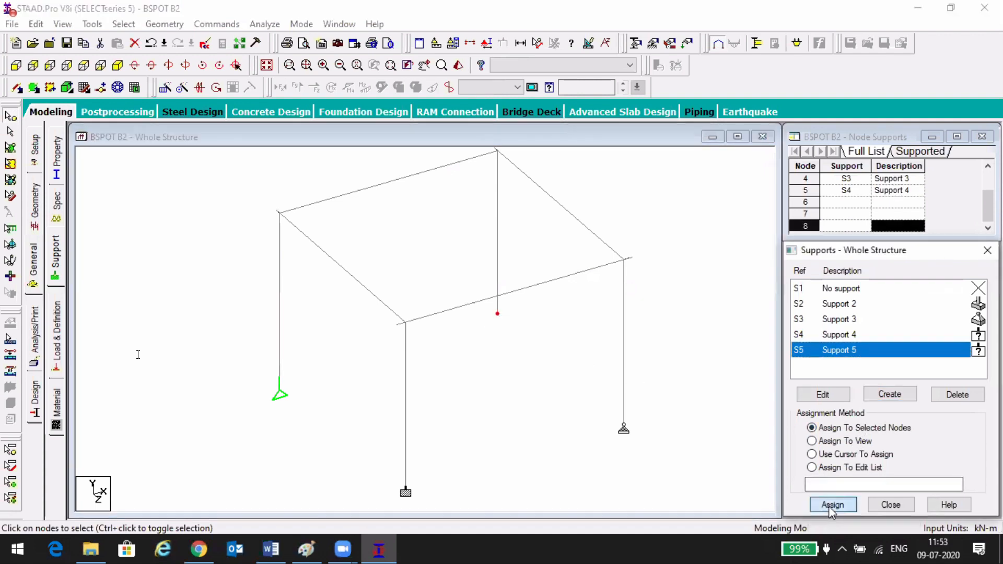
{"action": "left_click", "coordinate": [901, 419]}
{"action": "scroll", "coordinate": [505, 315], "scroll_direction": "up", "scroll_amount": 3}
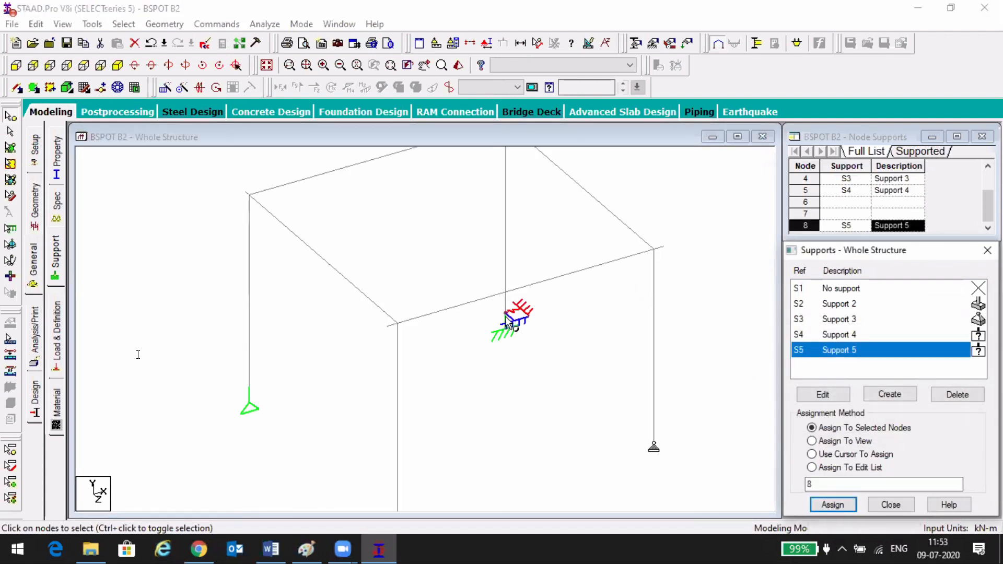
- Examine the spring support symbol at the rear column base and the Enforced But and Fixed But options for creating supports
{"action": "scroll", "coordinate": [545, 315], "scroll_direction": "up", "scroll_amount": 4}
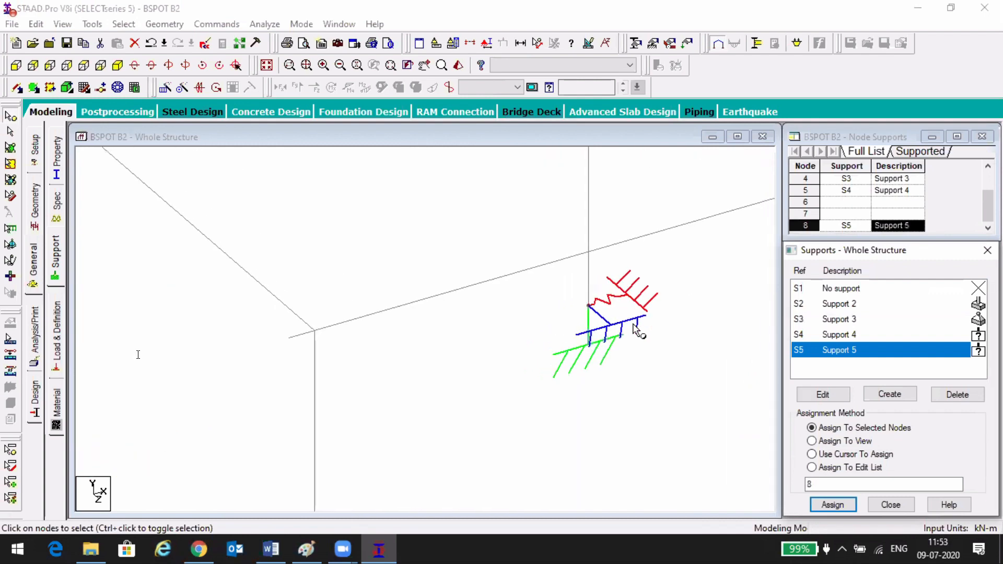
{"action": "scroll", "coordinate": [633, 326], "scroll_direction": "up", "scroll_amount": 1}
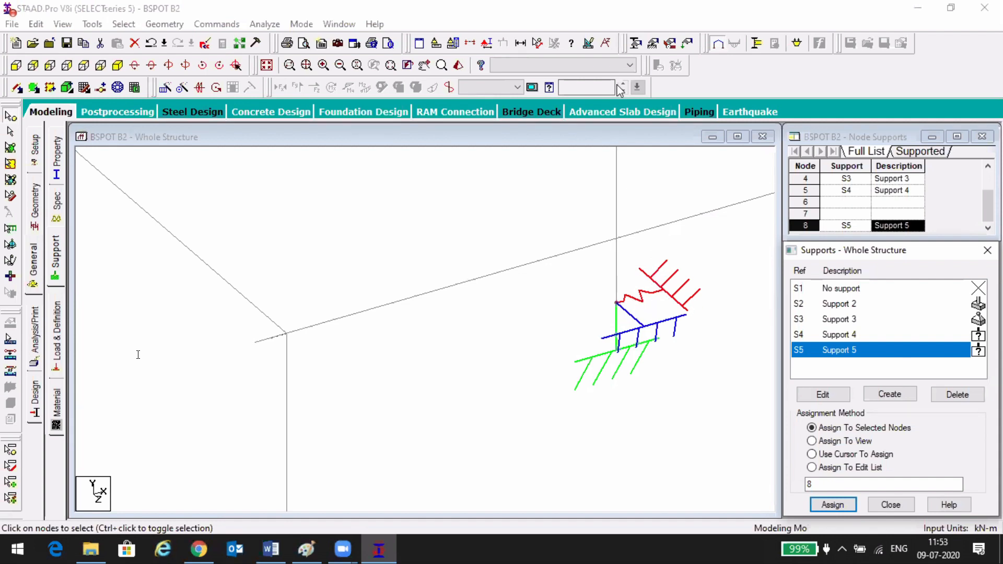
{"action": "left_click", "coordinate": [868, 222]}
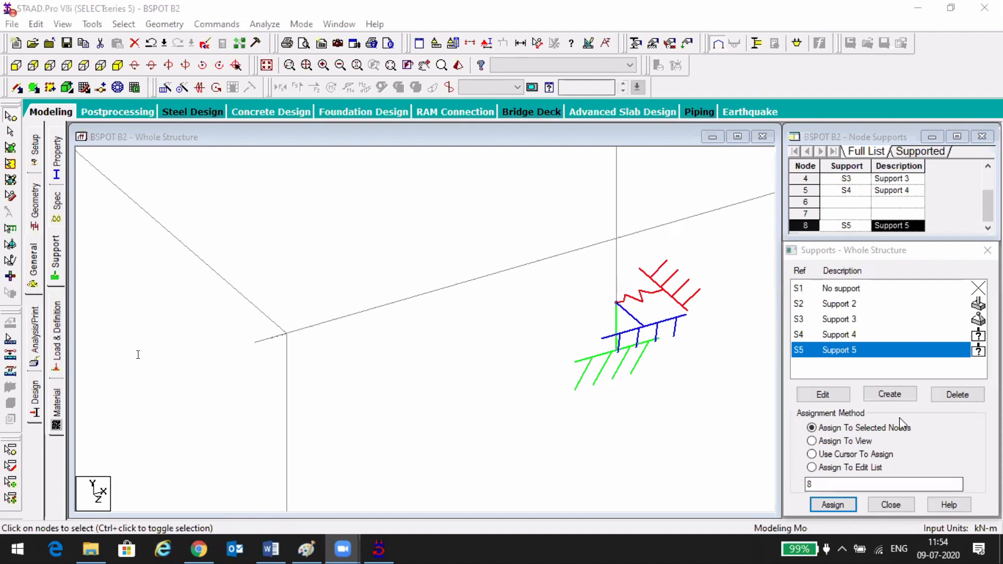
{"action": "left_click", "coordinate": [890, 395]}
{"action": "left_click", "coordinate": [898, 216]}
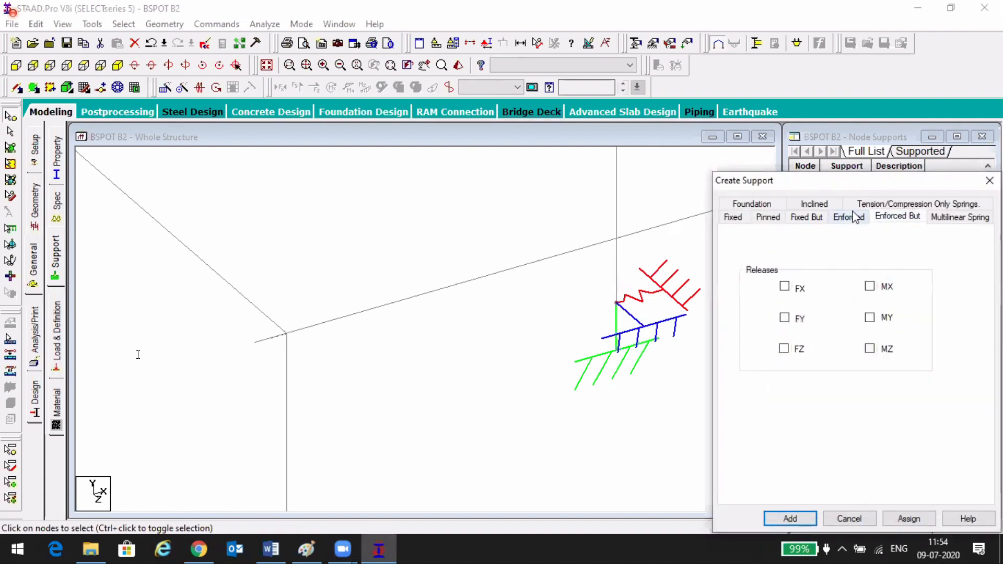
{"action": "left_click", "coordinate": [812, 218]}
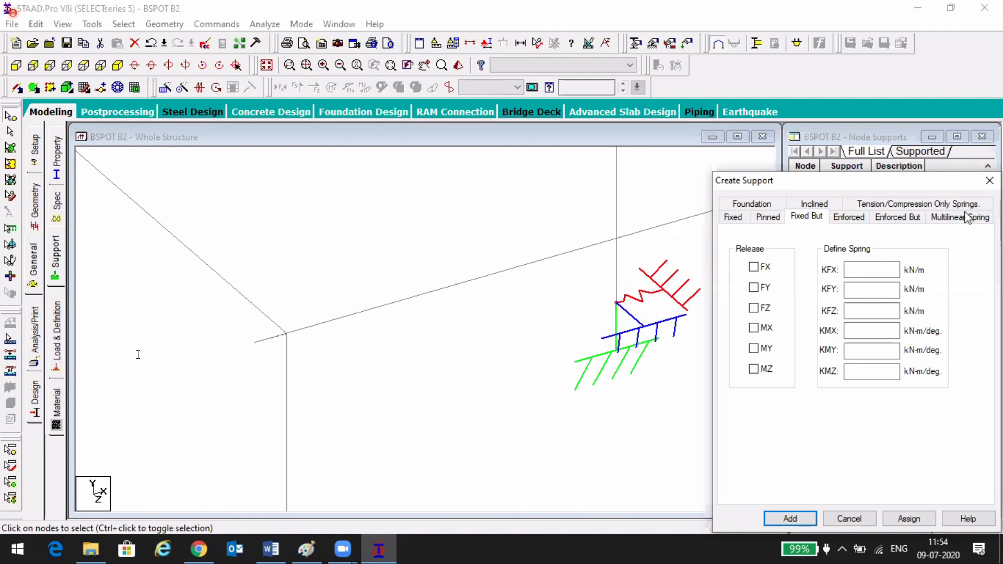
{"action": "left_click", "coordinate": [989, 180]}
{"action": "scroll", "coordinate": [591, 272], "scroll_direction": "down", "scroll_amount": 9}
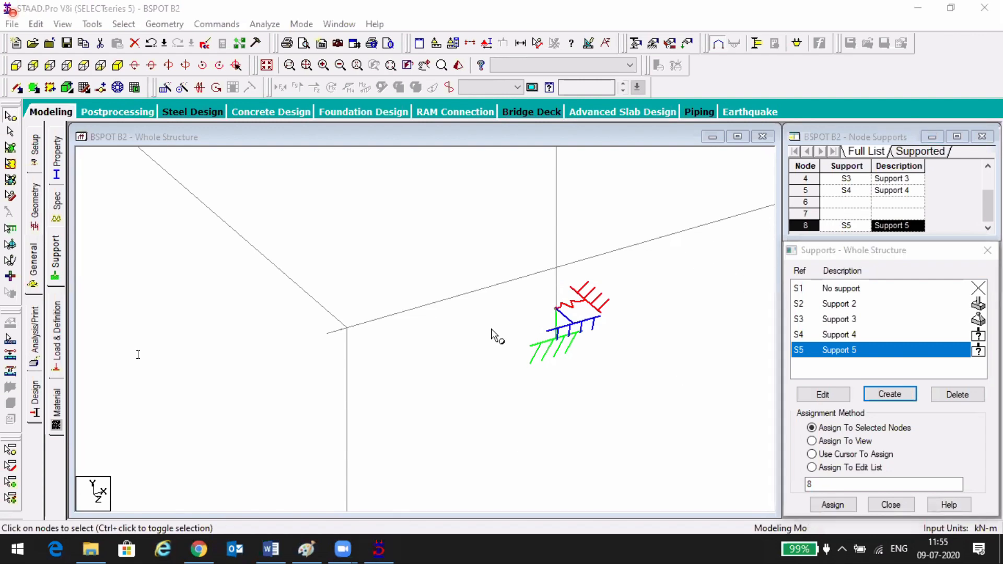
- Switch to Paint, add a stepped line across the axes sketch, and replace the unsaved drawing with a new blank one
{"action": "left_click", "coordinate": [307, 549]}
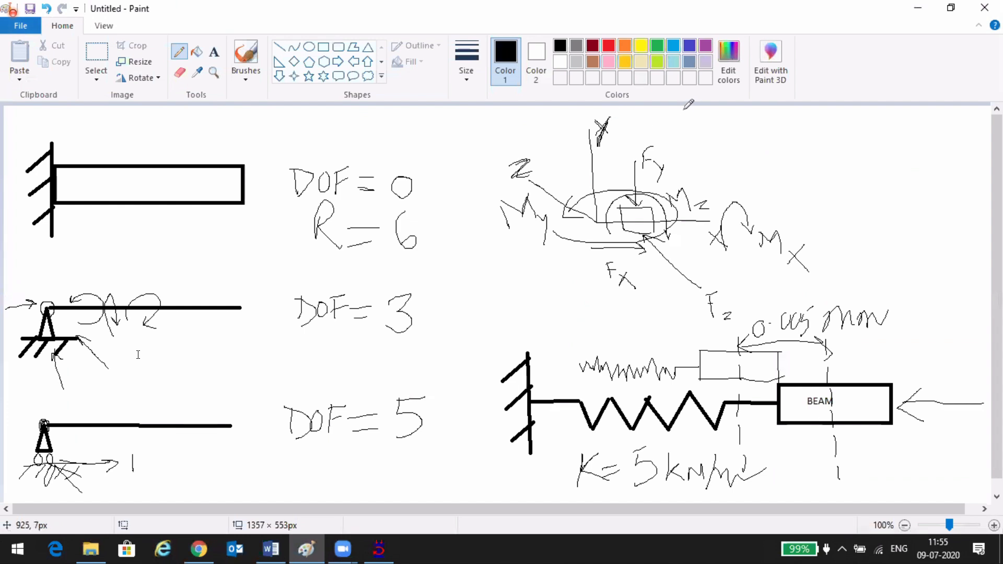
{"action": "mouse_move", "coordinate": [678, 107]}
{"action": "left_mouse_down"}
{"action": "mouse_move", "coordinate": [675, 172]}
{"action": "mouse_move", "coordinate": [765, 212]}
{"action": "mouse_move", "coordinate": [856, 287]}
{"action": "mouse_move", "coordinate": [976, 294]}
{"action": "left_mouse_up"}
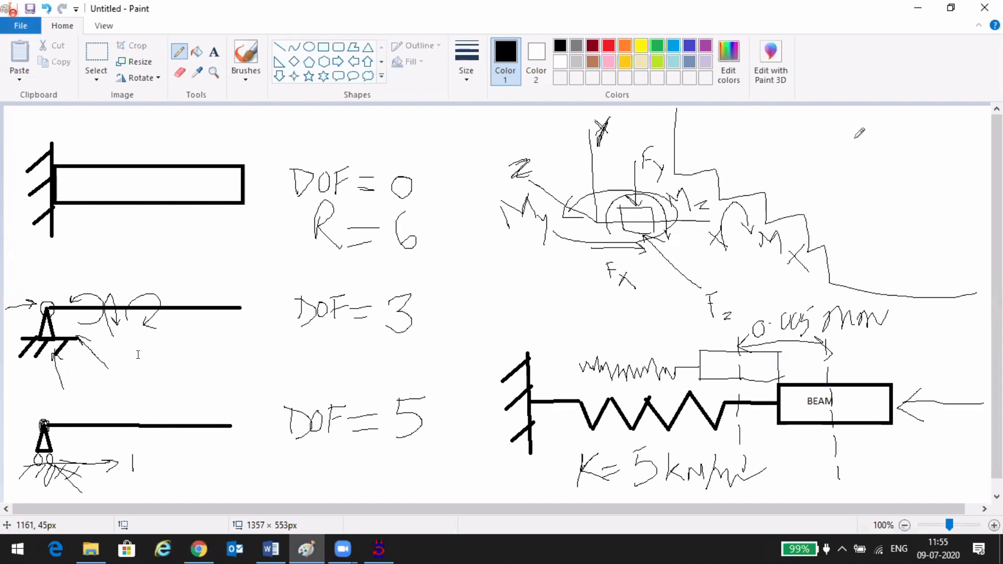
{"action": "left_click", "coordinate": [20, 25]}
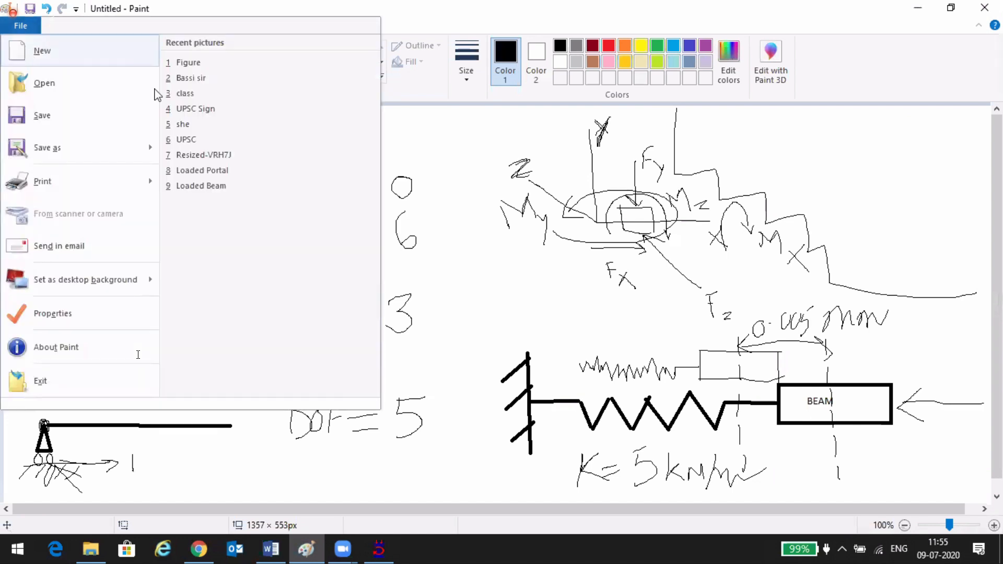
{"action": "left_click", "coordinate": [42, 52]}
{"action": "left_click", "coordinate": [524, 273]}
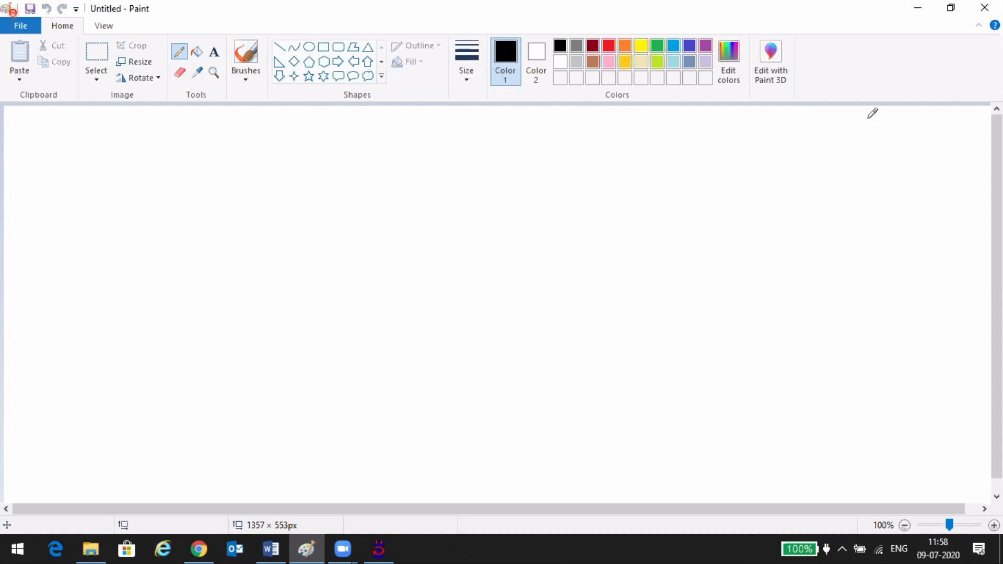
- Sketch a tall building outline with a sloping roof standing on a ground line, with short hatch strokes below the line
{"action": "left_click", "coordinate": [108, 140]}
{"action": "left_click_drag", "start_coordinate": [111, 156], "coordinate": [111, 325]}
{"action": "mouse_move", "coordinate": [108, 141]}
{"action": "left_mouse_down"}
{"action": "mouse_move", "coordinate": [204, 172]}
{"action": "mouse_move", "coordinate": [221, 328]}
{"action": "left_mouse_up"}
{"action": "left_click_drag", "start_coordinate": [43, 331], "coordinate": [374, 328]}
{"action": "left_click_drag", "start_coordinate": [79, 336], "coordinate": [65, 368]}
{"action": "left_click_drag", "start_coordinate": [138, 335], "coordinate": [127, 376]}
{"action": "left_click_drag", "start_coordinate": [188, 332], "coordinate": [181, 377]}
{"action": "left_click_drag", "start_coordinate": [267, 341], "coordinate": [250, 382]}
{"action": "left_click_drag", "start_coordinate": [321, 341], "coordinate": [312, 377]}
{"action": "left_click_drag", "start_coordinate": [376, 330], "coordinate": [367, 364]}
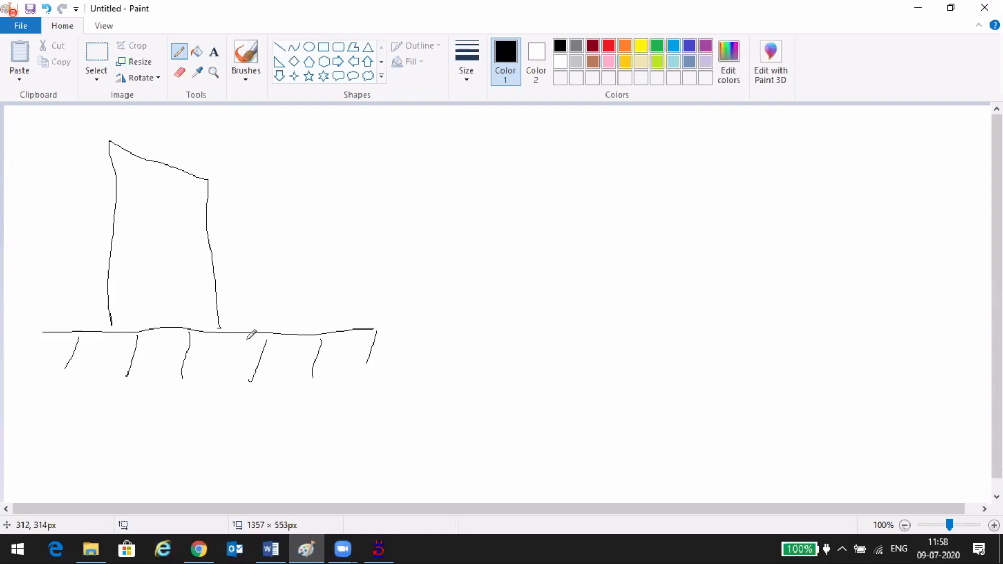
- Sketch two pointed piles extending below the ground line beneath the building
{"action": "left_click_drag", "start_coordinate": [169, 329], "coordinate": [183, 426]}
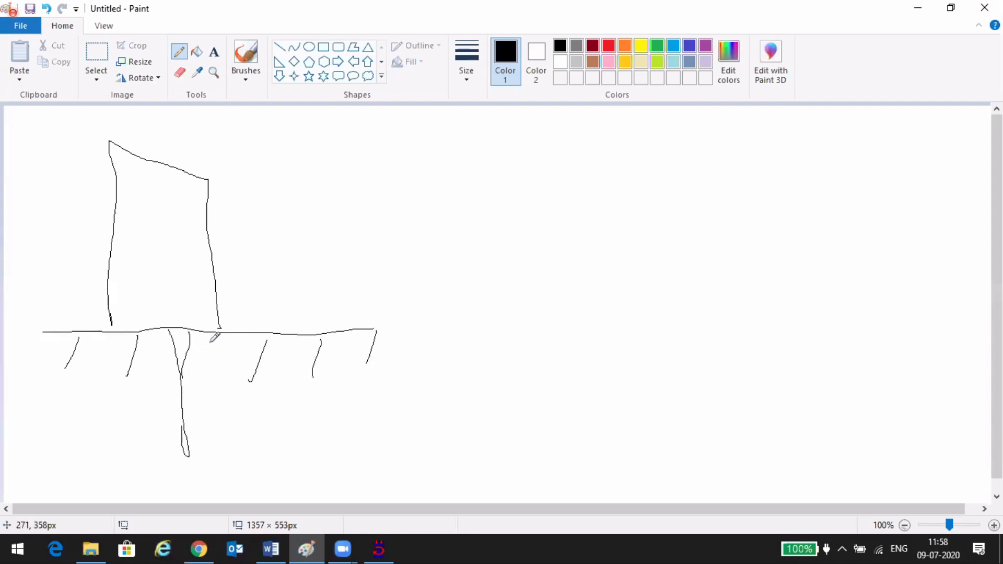
{"action": "mouse_move", "coordinate": [206, 337]}
{"action": "left_mouse_down"}
{"action": "mouse_move", "coordinate": [210, 438]}
{"action": "mouse_move", "coordinate": [187, 491]}
{"action": "left_mouse_up"}
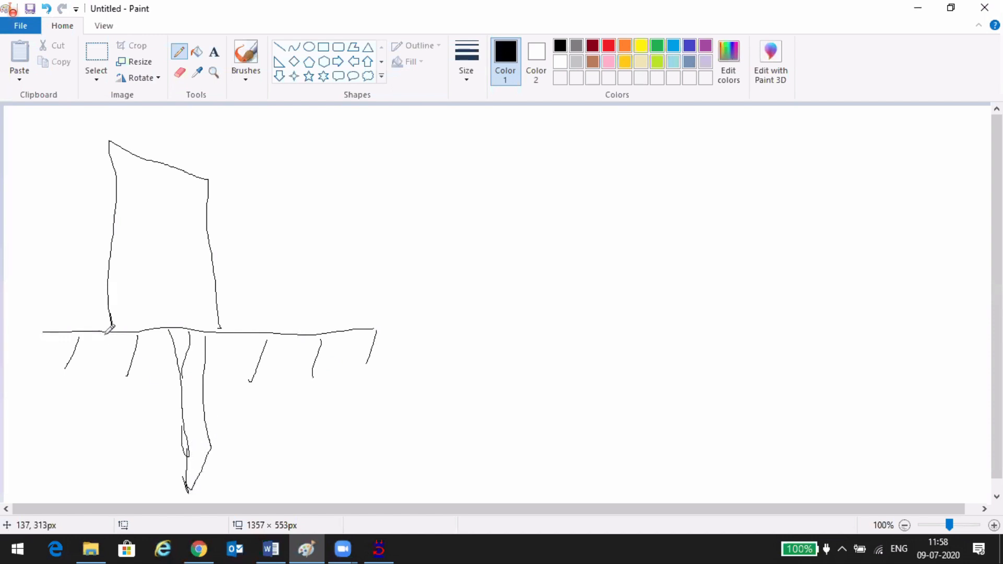
{"action": "mouse_move", "coordinate": [104, 334]}
{"action": "left_mouse_down"}
{"action": "mouse_move", "coordinate": [109, 425]}
{"action": "mouse_move", "coordinate": [129, 350]}
{"action": "mouse_move", "coordinate": [125, 467]}
{"action": "mouse_move", "coordinate": [111, 497]}
{"action": "left_mouse_up"}
{"action": "left_click_drag", "start_coordinate": [107, 424], "coordinate": [111, 495]}
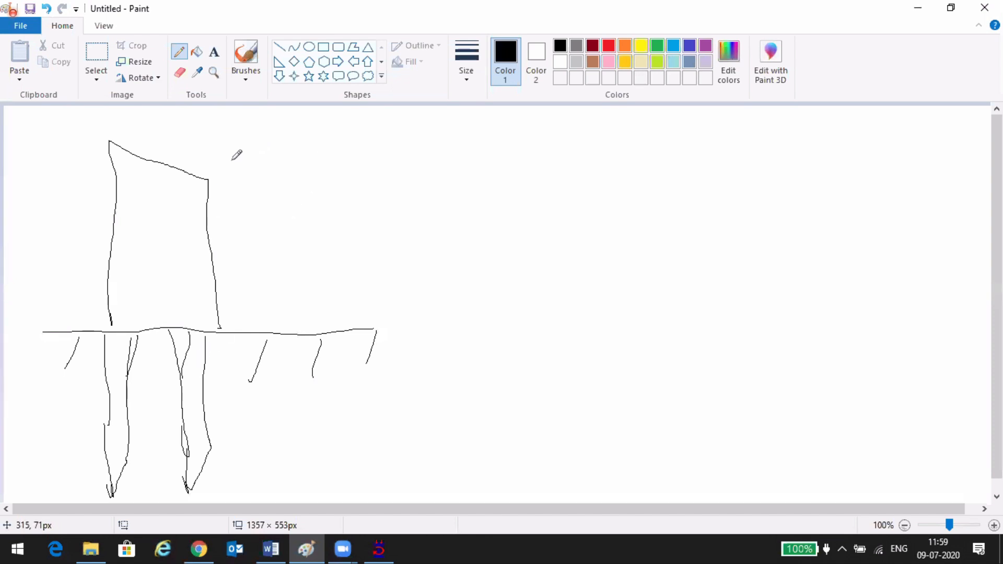
- Draw a horizontal load arrow at the building's upper right corner labelled 100 km/h, and add small marks beside the right pile
{"action": "left_click_drag", "start_coordinate": [231, 160], "coordinate": [421, 155]}
{"action": "left_click_drag", "start_coordinate": [264, 145], "coordinate": [239, 174]}
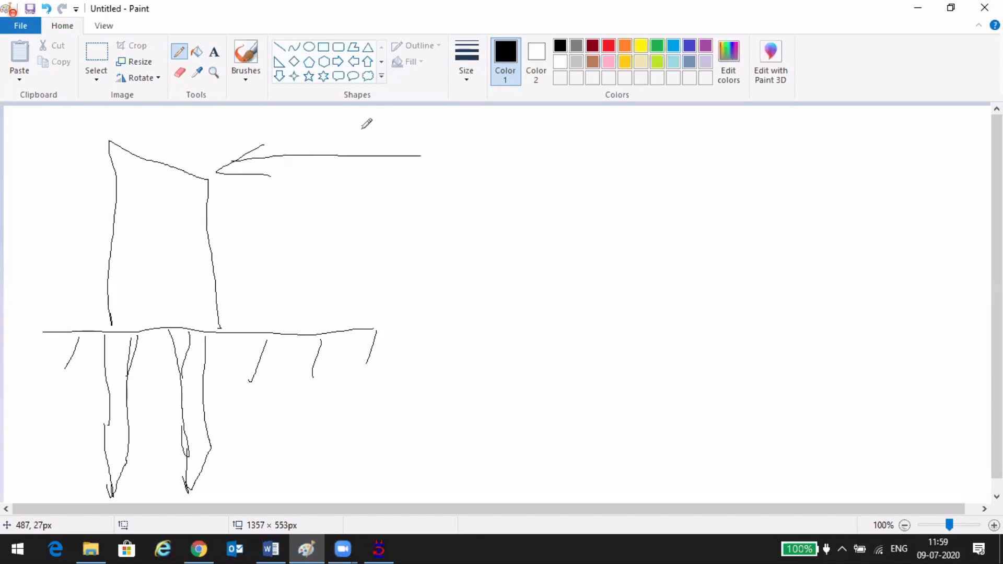
{"action": "left_click_drag", "start_coordinate": [362, 126], "coordinate": [365, 160]}
{"action": "mouse_move", "coordinate": [389, 135]}
{"action": "left_mouse_down"}
{"action": "mouse_move", "coordinate": [376, 150]}
{"action": "mouse_move", "coordinate": [393, 137]}
{"action": "mouse_move", "coordinate": [417, 137]}
{"action": "mouse_move", "coordinate": [422, 154]}
{"action": "mouse_move", "coordinate": [469, 141]}
{"action": "mouse_move", "coordinate": [478, 180]}
{"action": "left_mouse_up"}
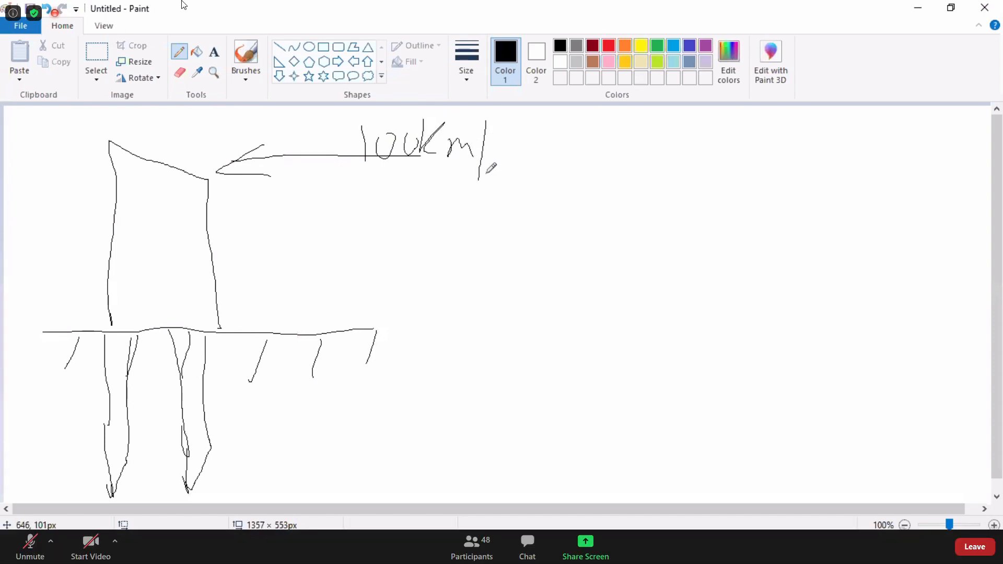
{"action": "mouse_move", "coordinate": [502, 108]}
{"action": "left_mouse_down"}
{"action": "mouse_move", "coordinate": [517, 166]}
{"action": "mouse_move", "coordinate": [575, 108]}
{"action": "left_mouse_up"}
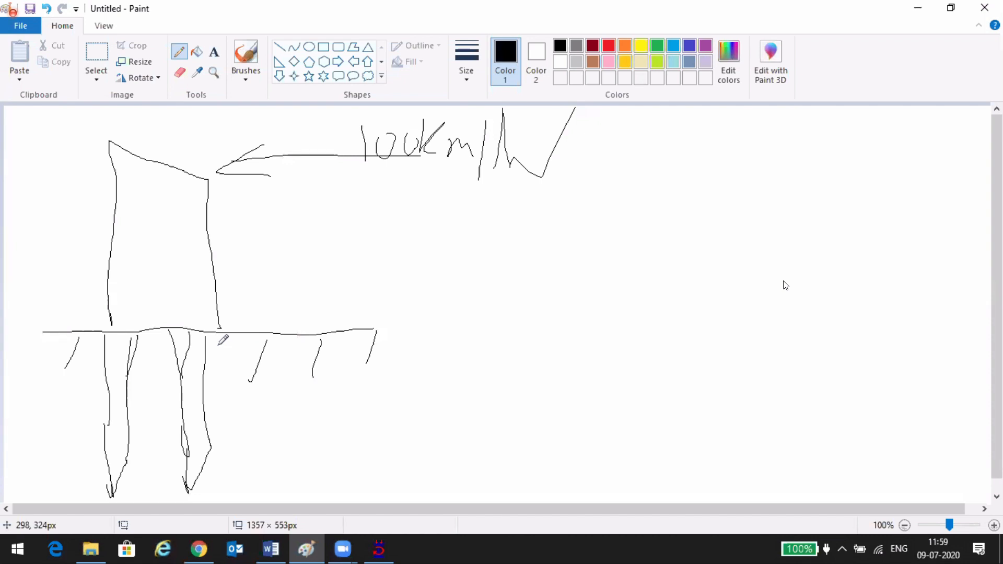
{"action": "left_click_drag", "start_coordinate": [215, 337], "coordinate": [216, 361]}
{"action": "left_click_drag", "start_coordinate": [235, 341], "coordinate": [234, 349]}
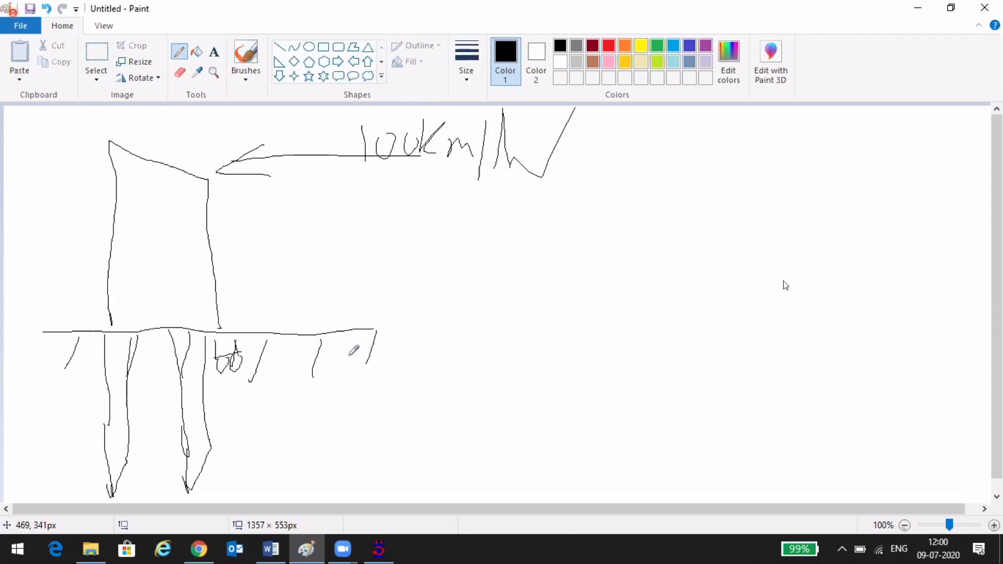
- Switch to STAAD.Pro, decline the auto save, and delete Support 5, Support 4 and Support 3 from the support list
{"action": "left_click", "coordinate": [378, 549]}
{"action": "left_click", "coordinate": [950, 412]}
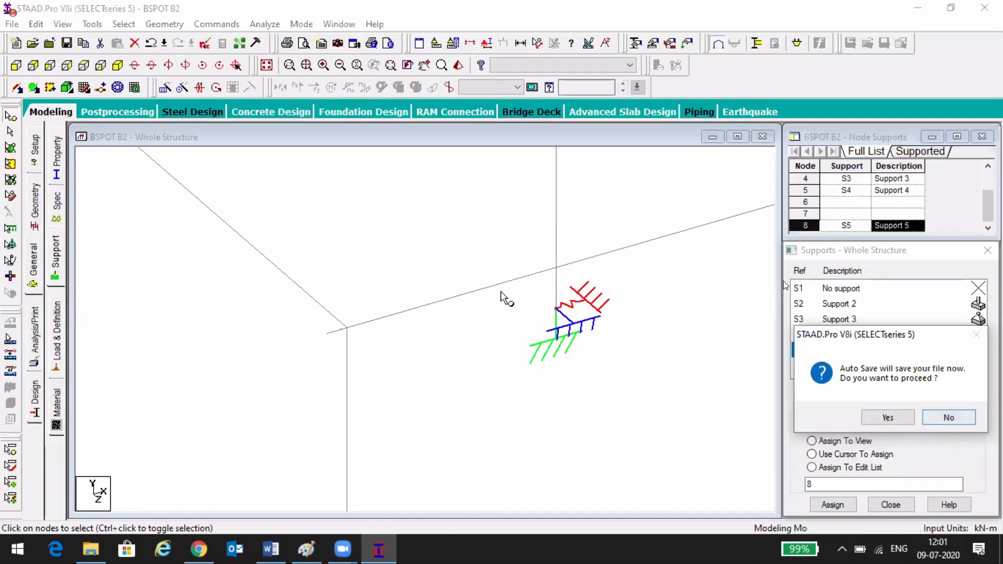
{"action": "scroll", "coordinate": [483, 295], "scroll_direction": "down", "scroll_amount": 4}
{"action": "scroll", "coordinate": [486, 295], "scroll_direction": "down", "scroll_amount": 5}
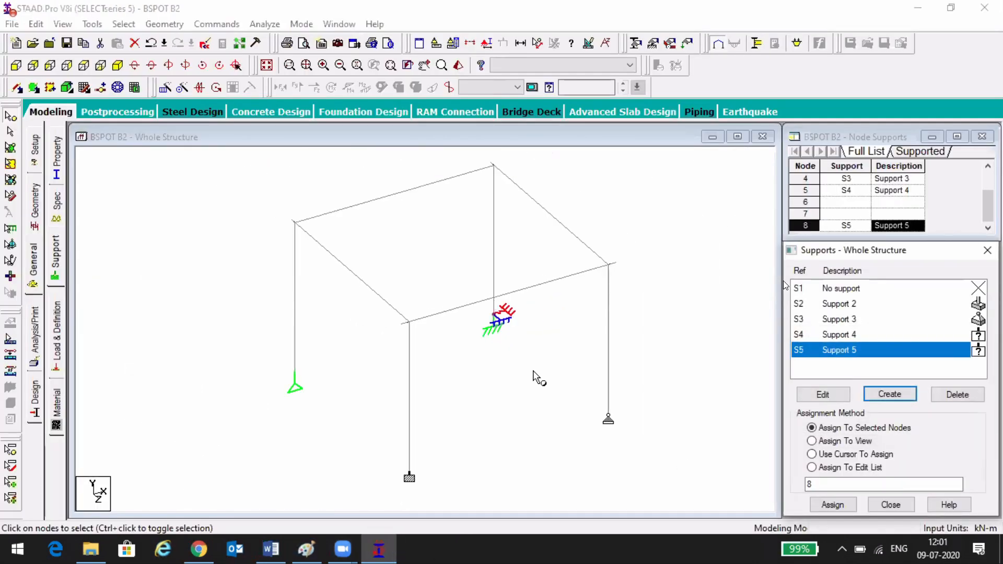
{"action": "middle_click_drag", "start_coordinate": [423, 417], "coordinate": [418, 375]}
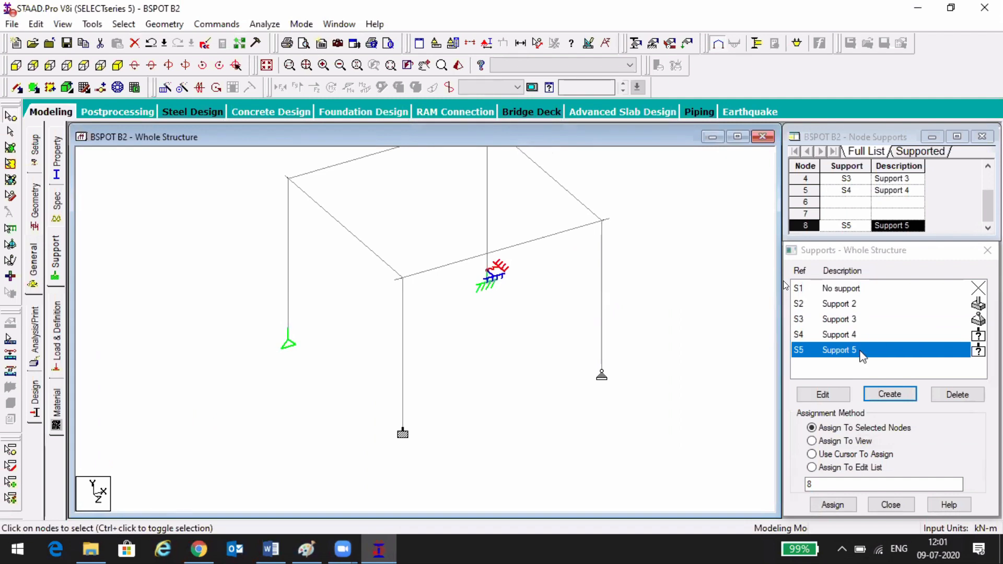
{"action": "left_click", "coordinate": [942, 397]}
{"action": "left_click", "coordinate": [898, 422]}
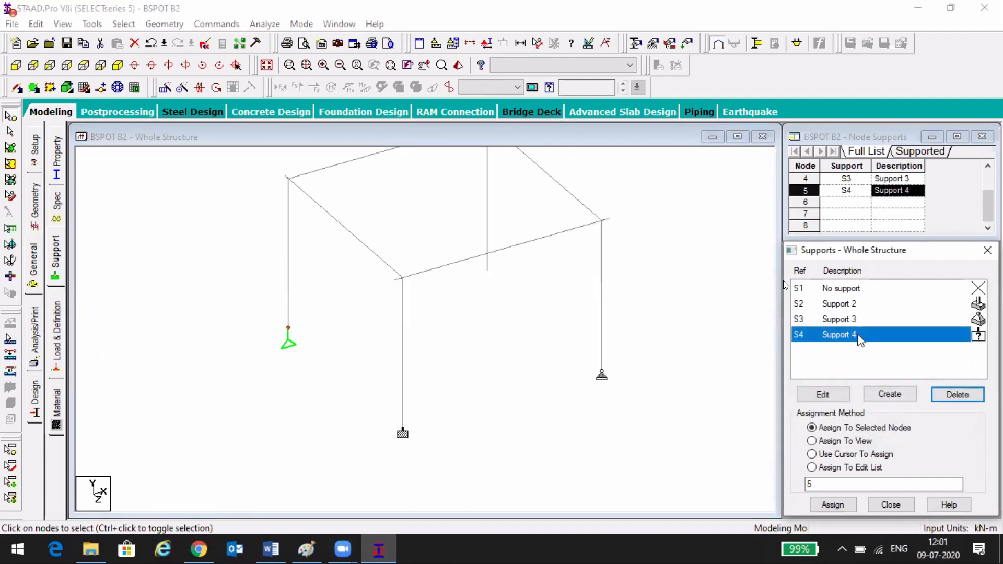
{"action": "left_click", "coordinate": [958, 395]}
{"action": "left_click", "coordinate": [895, 422]}
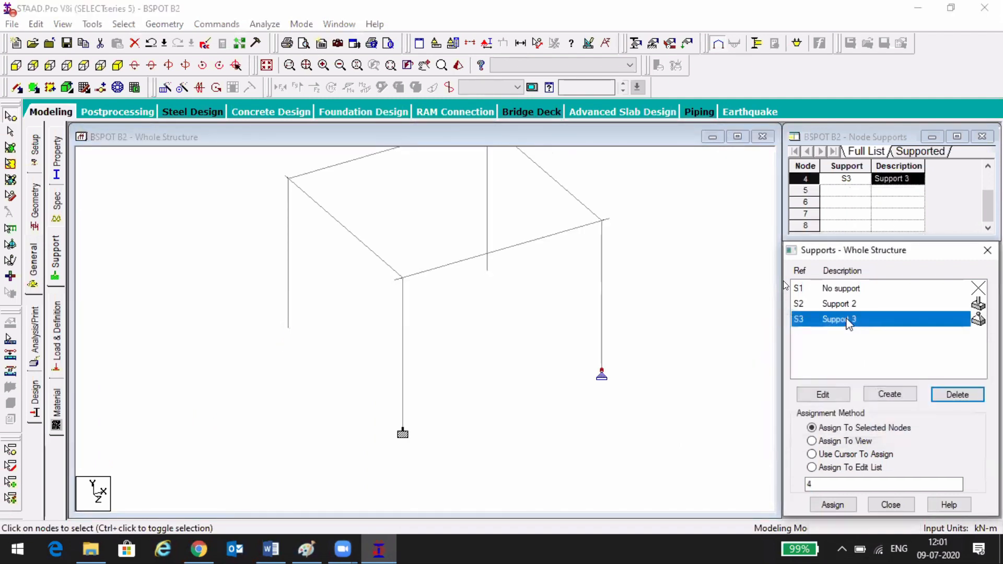
{"action": "key", "text": "Return"}
{"action": "left_click", "coordinate": [895, 423]}
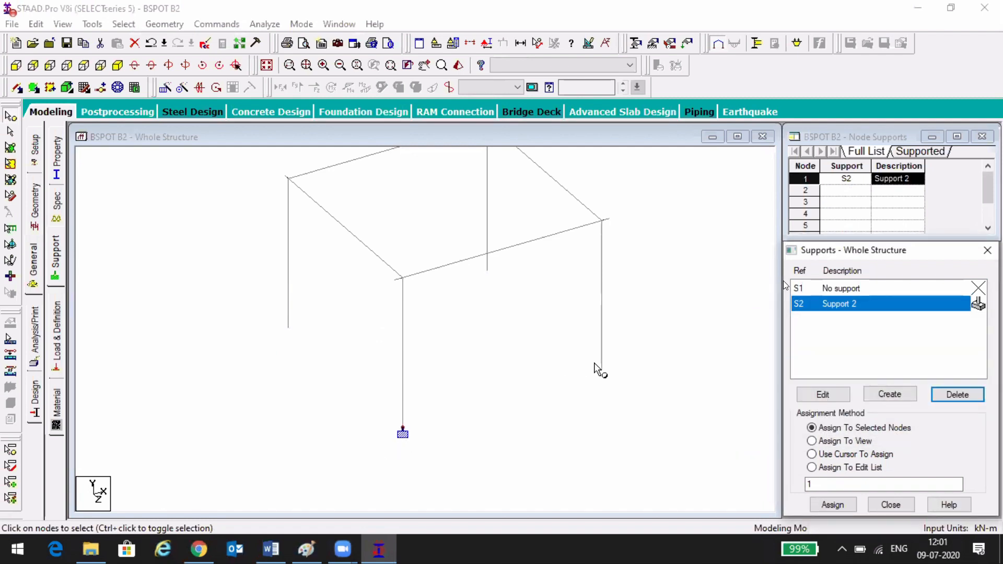
- Assign the fixed Support 2 to nodes 4, 5 and 8 at the three unsupported column bases
{"action": "left_click_drag", "start_coordinate": [581, 354], "coordinate": [619, 391]}
{"action": "left_click_drag", "start_coordinate": [477, 261], "coordinate": [493, 283]}
{"action": "left_click_drag", "start_coordinate": [256, 311], "coordinate": [296, 340]}
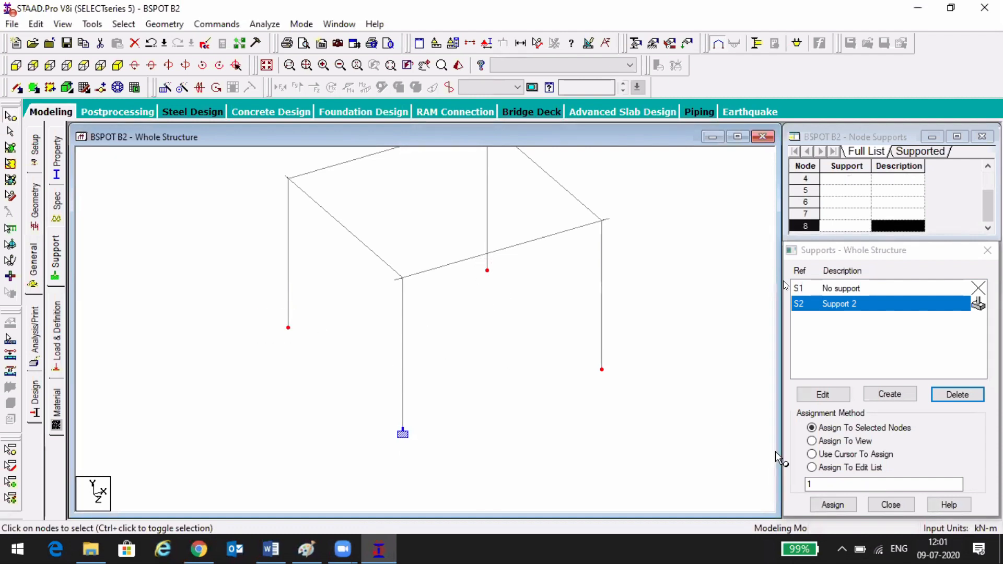
{"action": "left_click", "coordinate": [833, 504]}
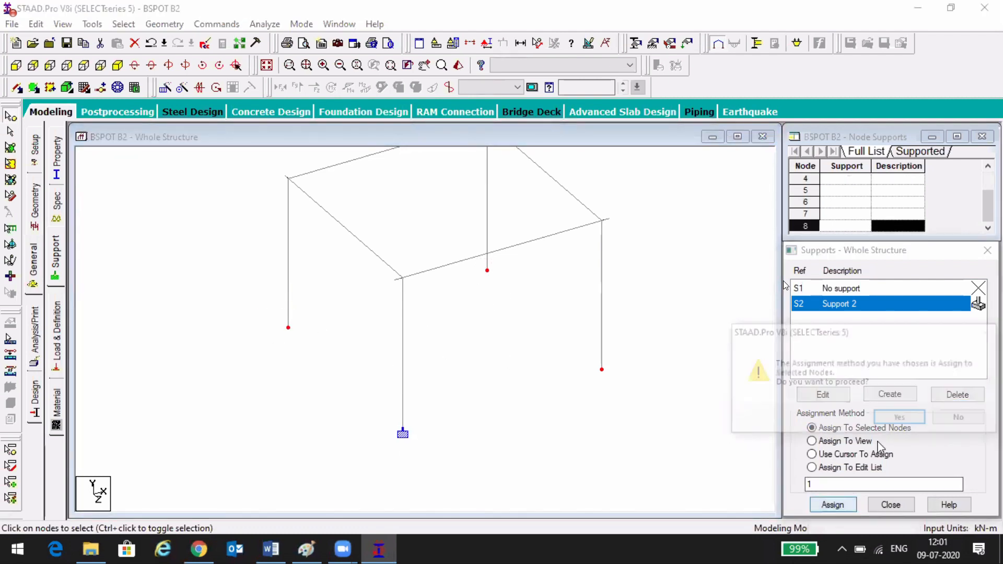
{"action": "left_click", "coordinate": [895, 418]}
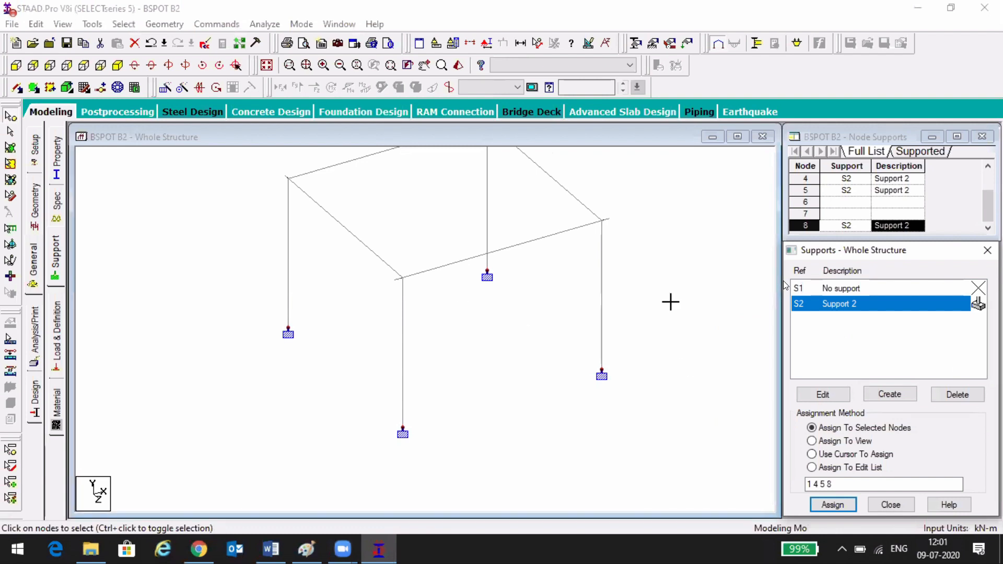
{"action": "left_click", "coordinate": [667, 300]}
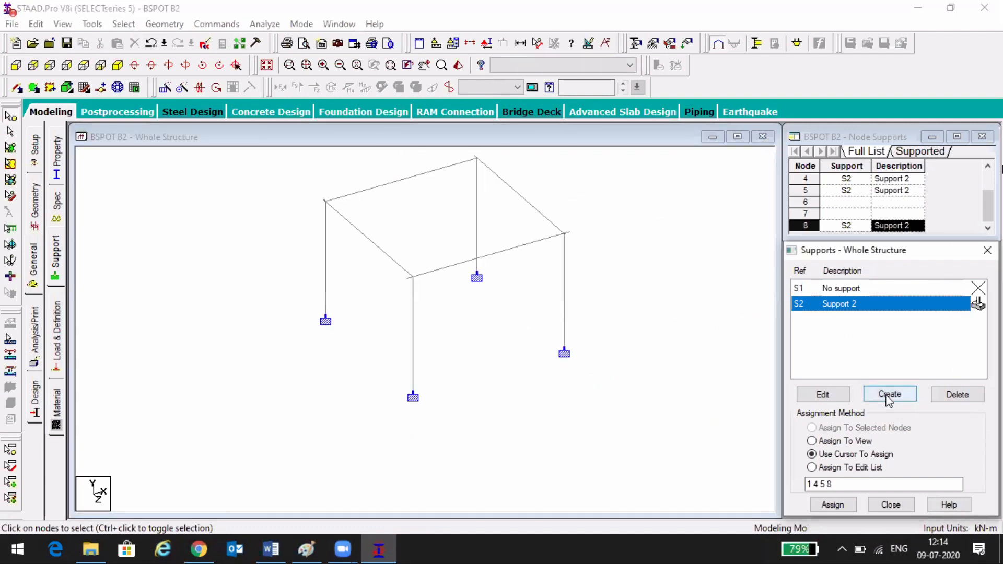
- Review the Fixed, Pinned, Fixed But, Enforced and Enforced But options for a new support, and leave without adding one
{"action": "left_click", "coordinate": [888, 395]}
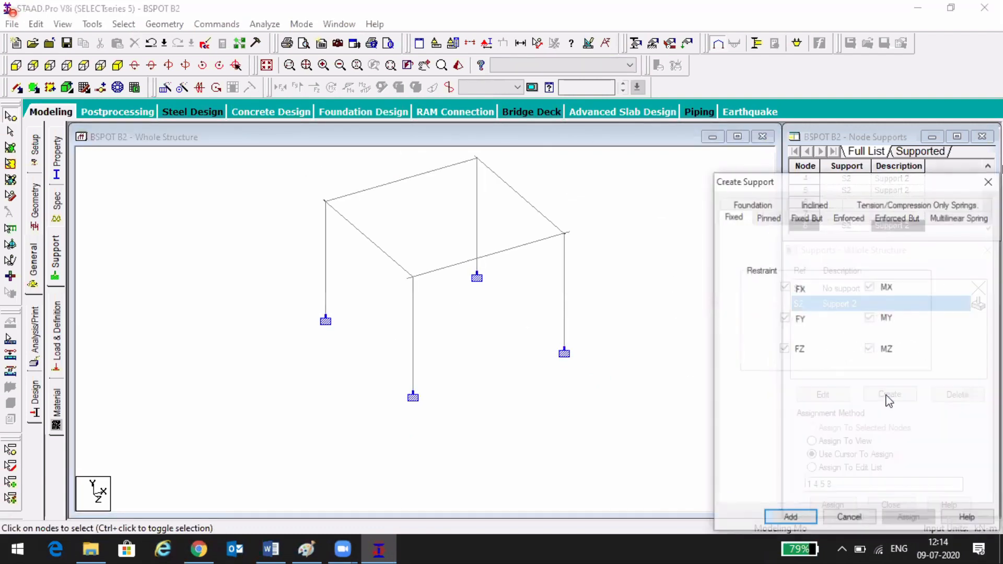
{"action": "key", "text": "ctrl"}
{"action": "key", "text": "ctrl"}
{"action": "key", "text": "ctrl"}
{"action": "key", "text": "ctrl"}
{"action": "key", "text": "ctrl"}
{"action": "key", "text": "ctrl"}
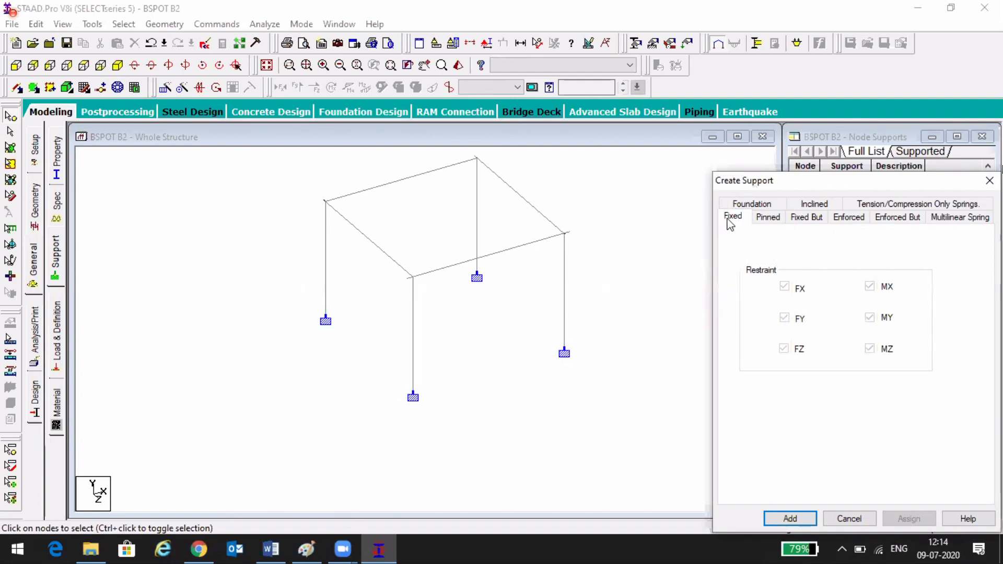
{"action": "left_click", "coordinate": [766, 217]}
{"action": "key", "text": "ctrl"}
{"action": "key", "text": "ctrl"}
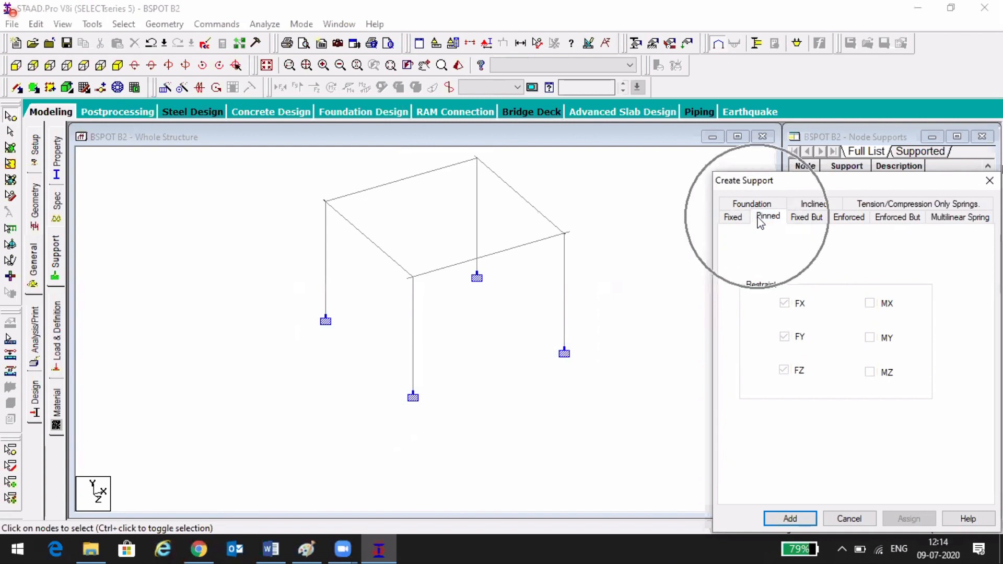
{"action": "left_click", "coordinate": [816, 220]}
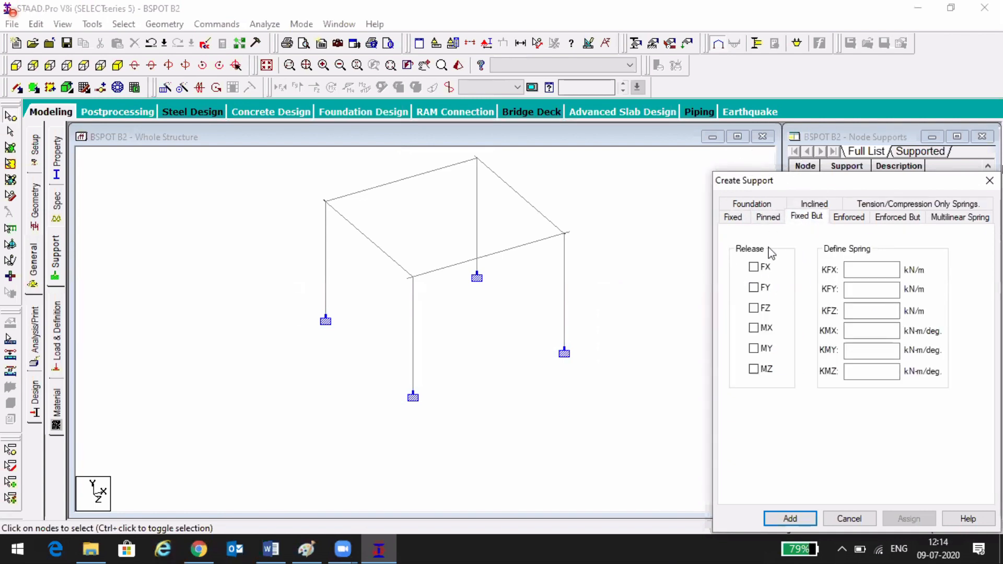
{"action": "left_click", "coordinate": [856, 270]}
{"action": "left_click", "coordinate": [851, 218]}
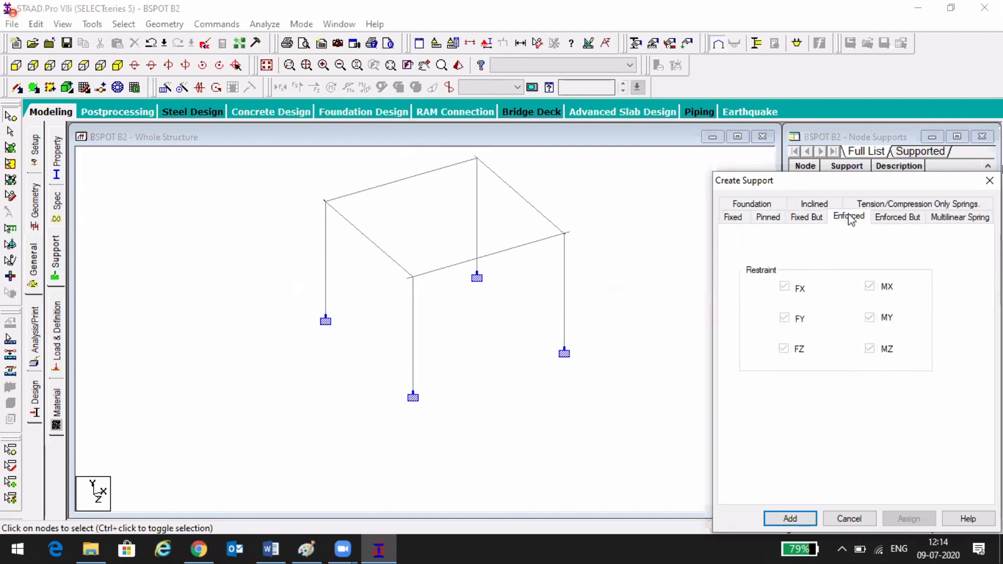
{"action": "left_click", "coordinate": [882, 222]}
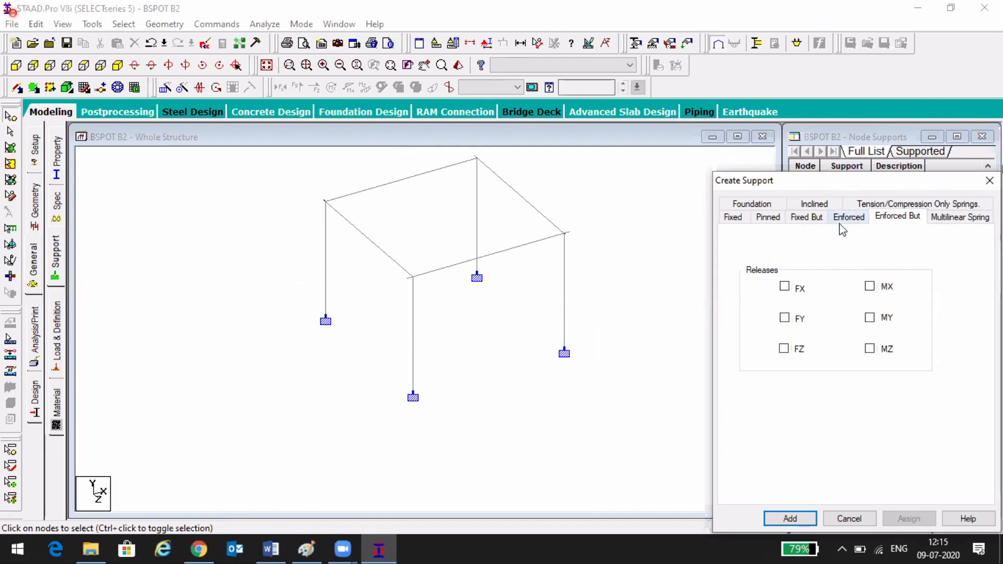
{"action": "left_click", "coordinate": [837, 271]}
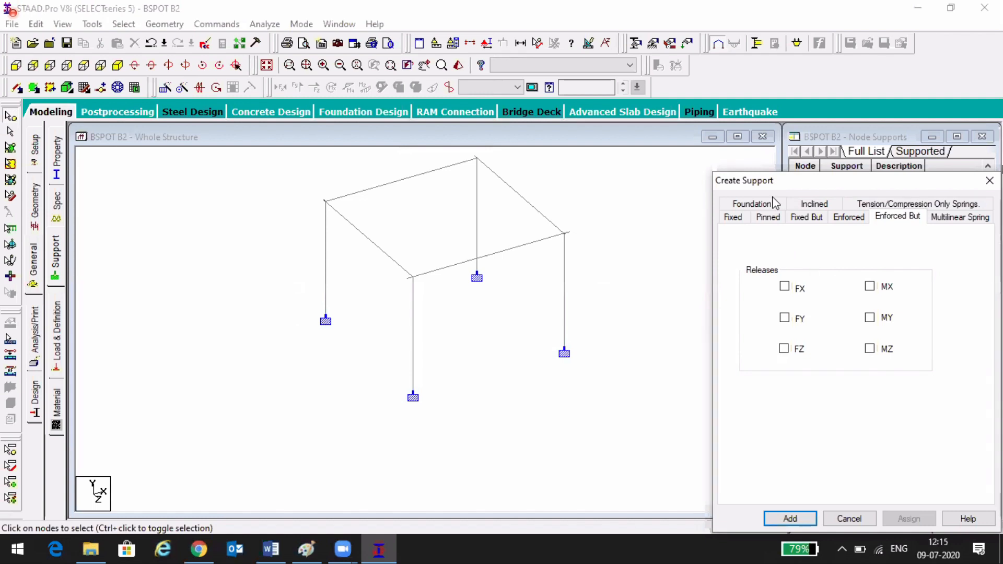
{"action": "left_click", "coordinate": [989, 181]}
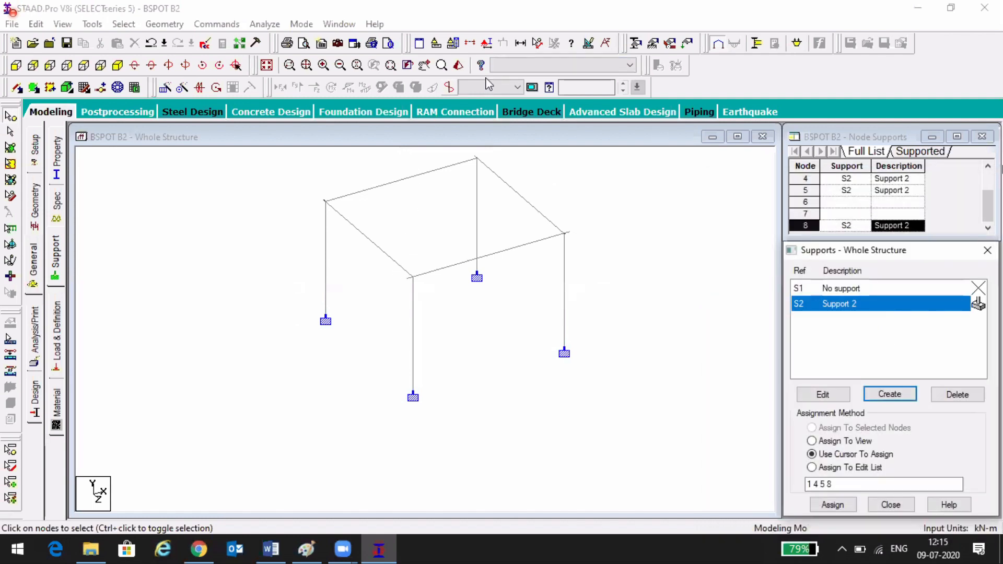
- Open the Load & Definition page for the structure and decline the auto save
{"action": "left_click", "coordinate": [57, 345]}
{"action": "left_click", "coordinate": [38, 270]}
{"action": "left_click", "coordinate": [63, 340]}
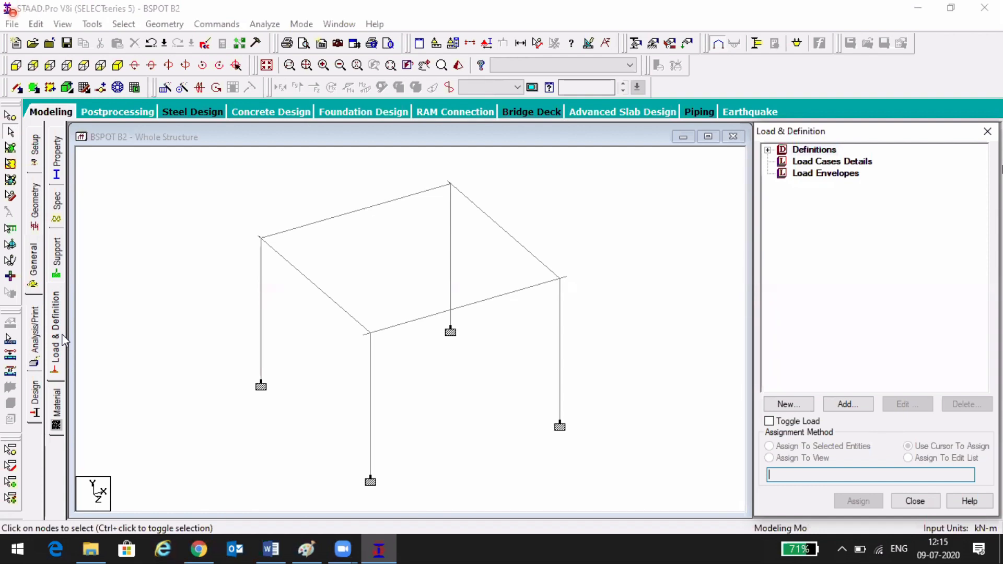
{"action": "mouse_move", "coordinate": [344, 555]}
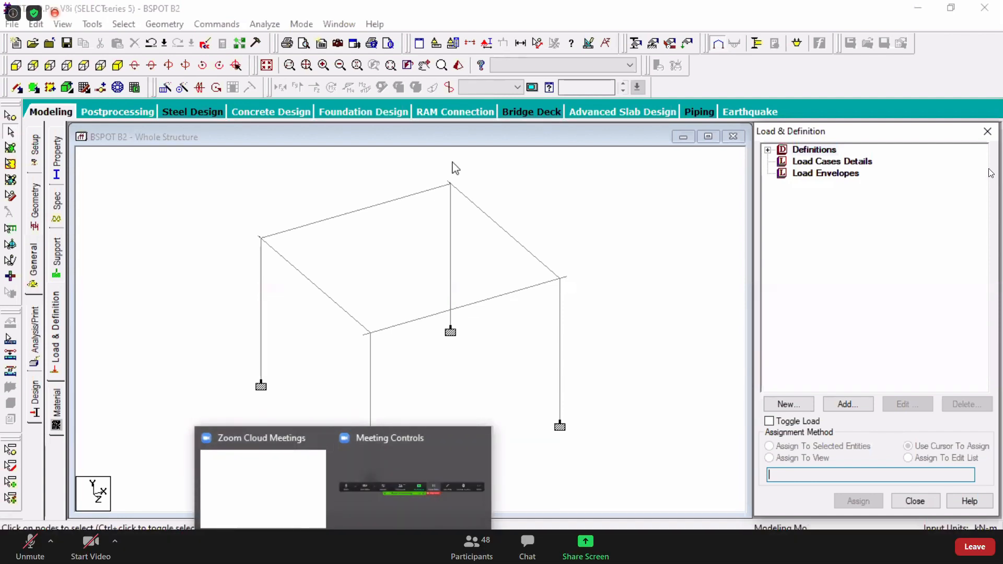
{"action": "left_click", "coordinate": [731, 132]}
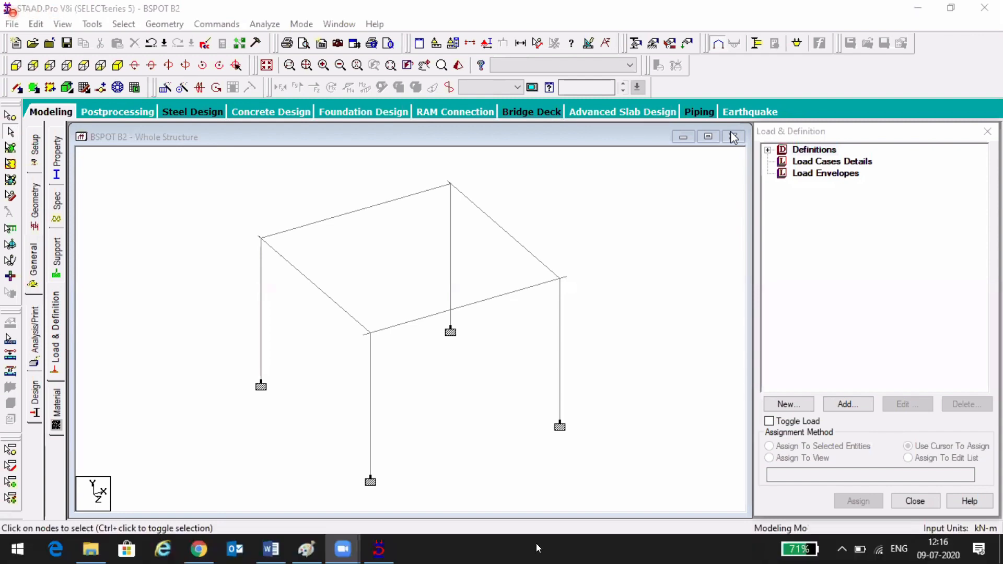
{"action": "mouse_move", "coordinate": [533, 544]}
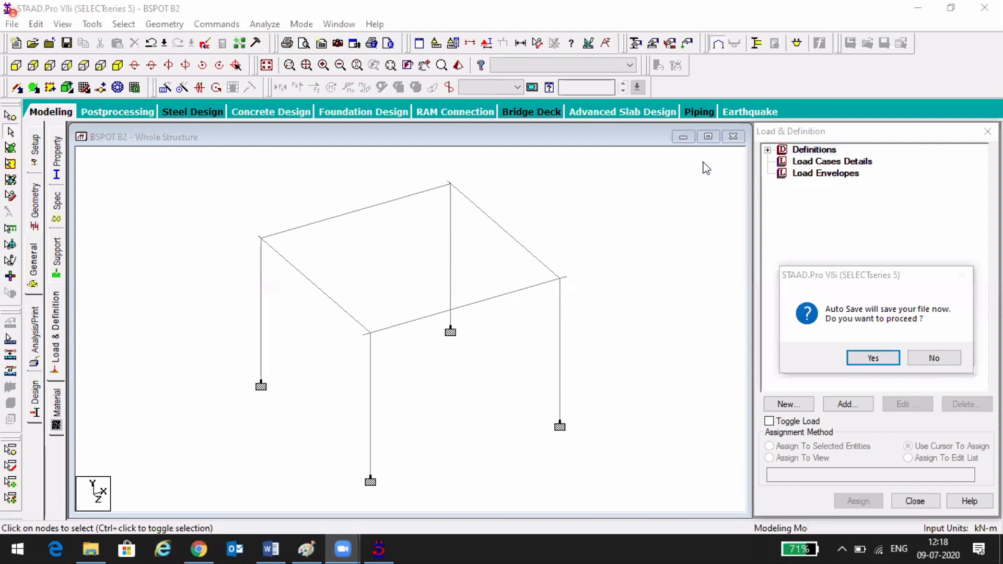
{"action": "mouse_move", "coordinate": [460, 561]}
{"action": "left_click", "coordinate": [933, 358]}
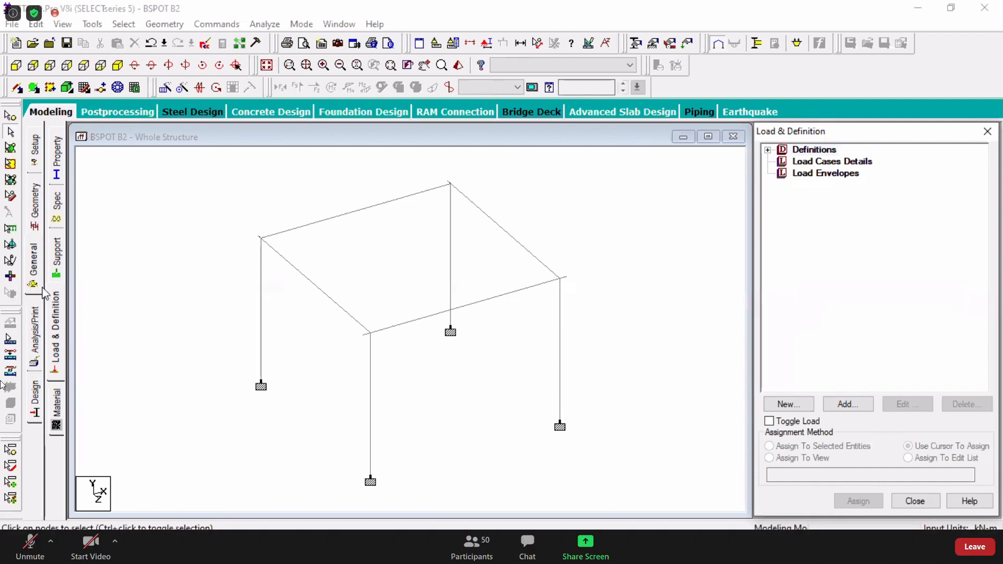
- Examine the load definition types grouped under Definitions, and collapse the group again
{"action": "left_click", "coordinate": [59, 327]}
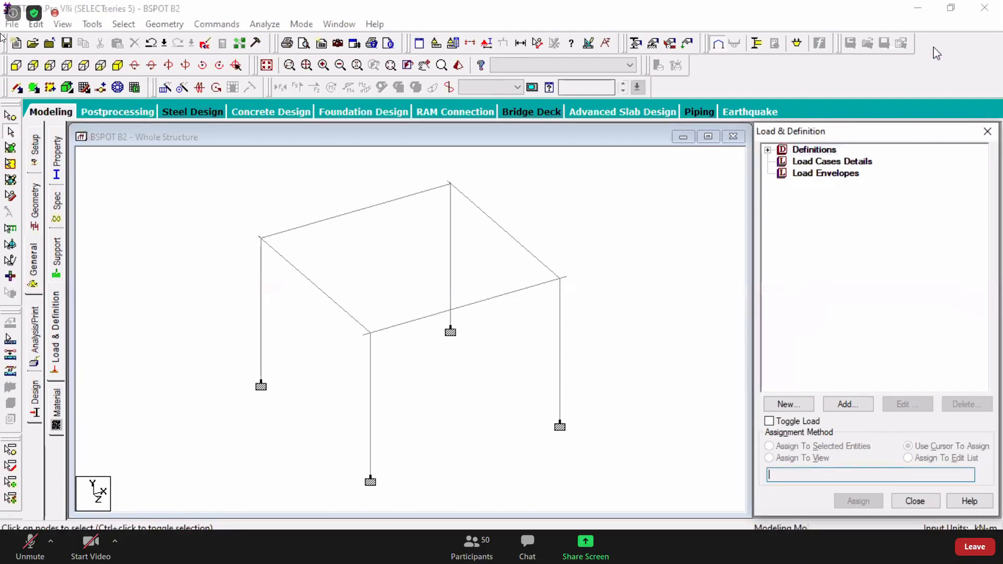
{"action": "left_click", "coordinate": [203, 285]}
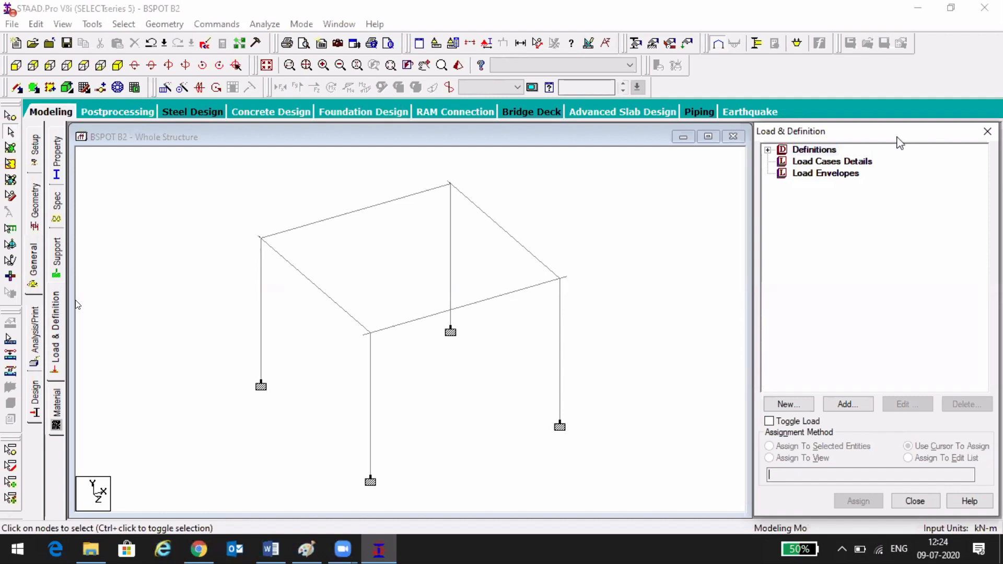
{"action": "left_click", "coordinate": [896, 137]}
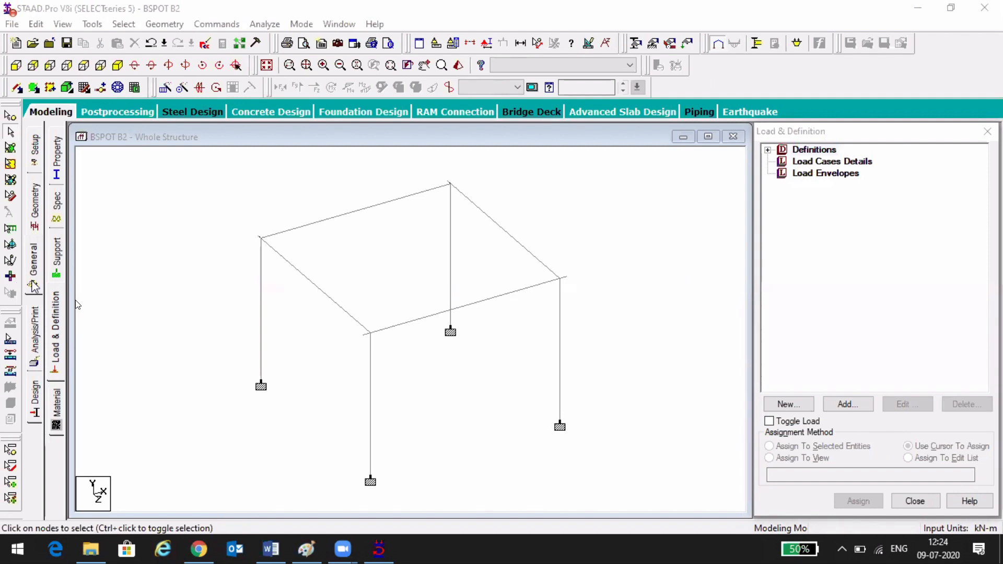
{"action": "left_click", "coordinate": [767, 150]}
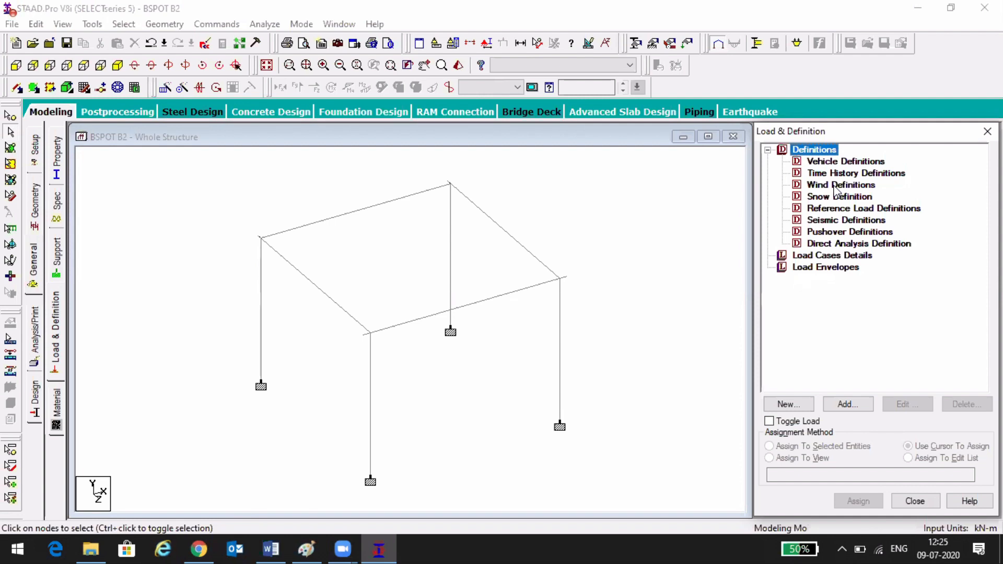
{"action": "left_click", "coordinate": [836, 84]}
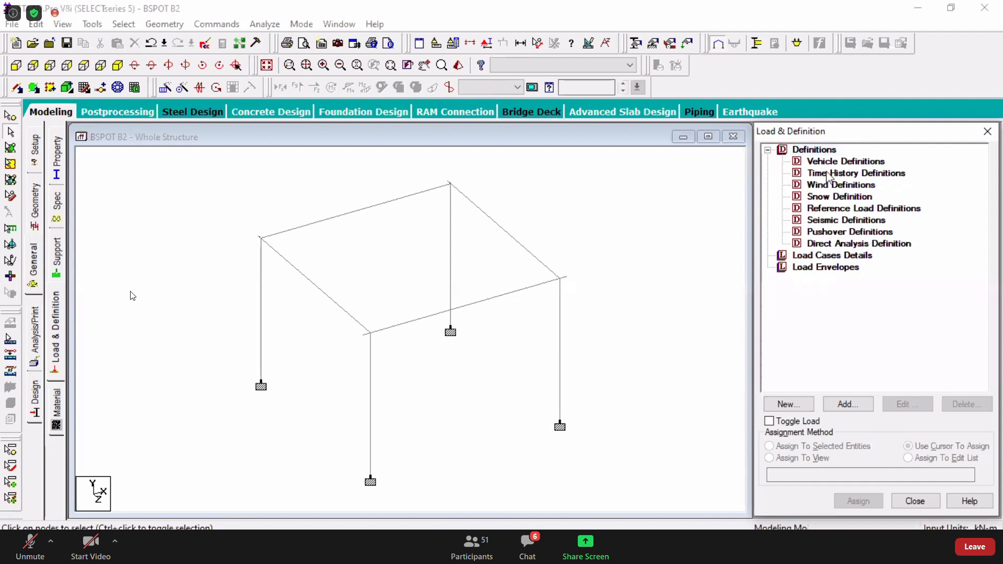
{"action": "left_click", "coordinate": [768, 150]}
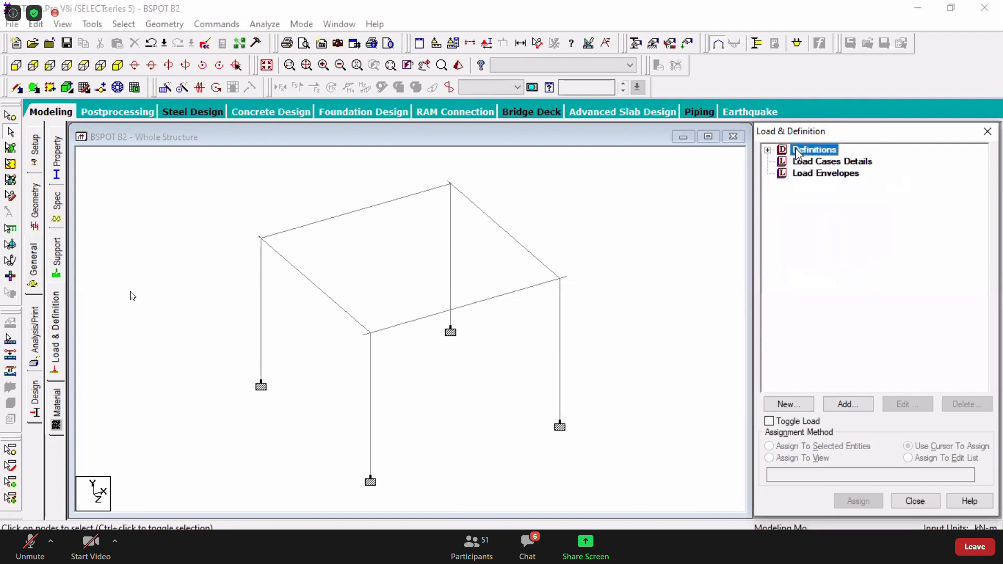
- Start adding a new load case under Load Cases Details
{"action": "left_click", "coordinate": [818, 163]}
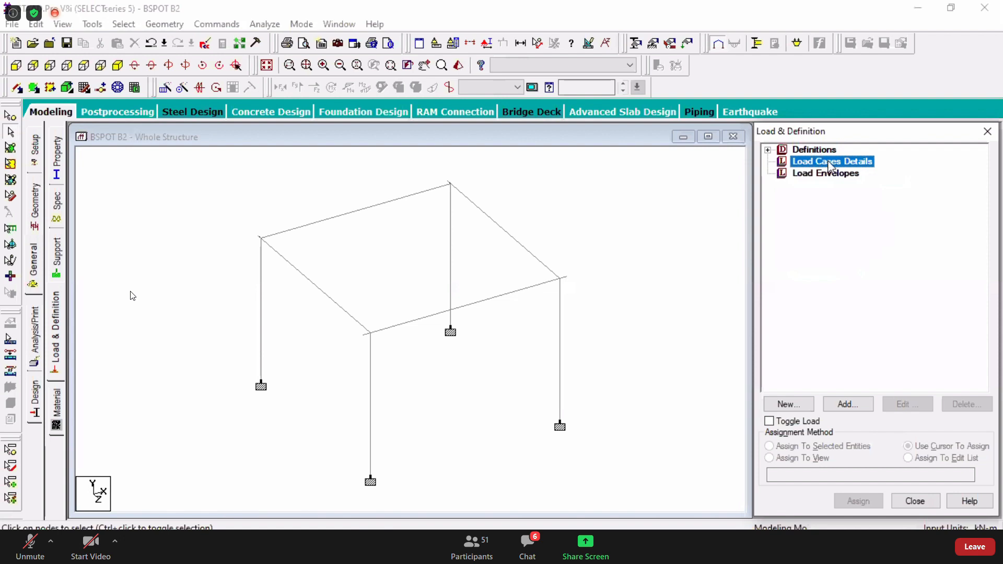
{"action": "left_click", "coordinate": [830, 166]}
{"action": "key", "text": "ctrl"}
{"action": "key", "text": "ctrl"}
{"action": "key", "text": "ctrl"}
{"action": "key", "text": "ctrl"}
{"action": "key", "text": "ctrl"}
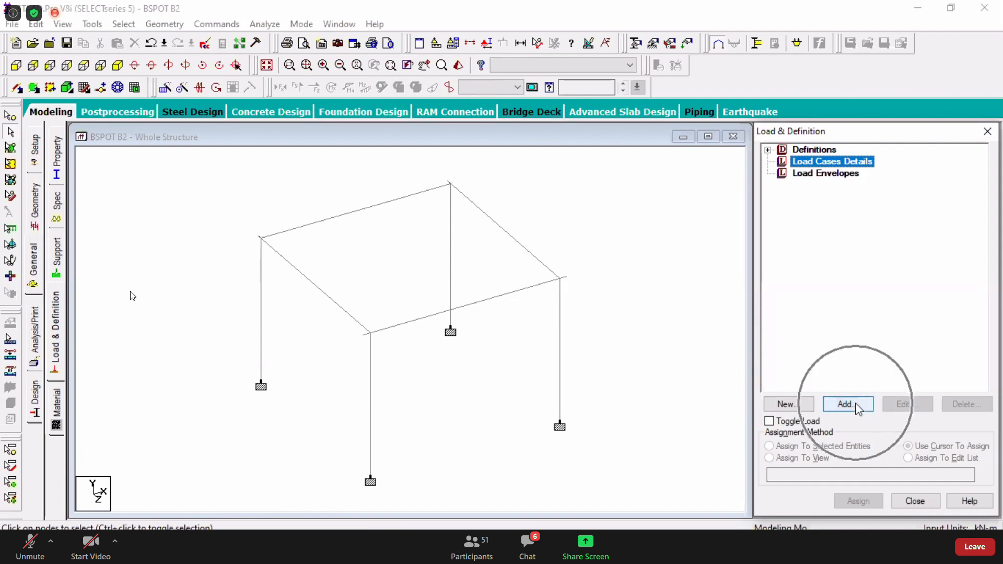
{"action": "key", "text": "ctrl"}
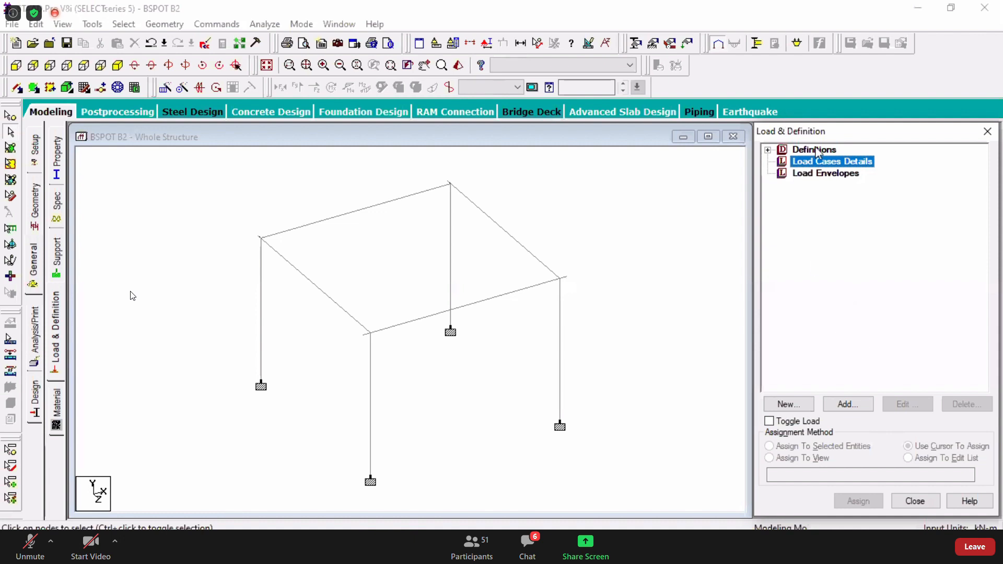
{"action": "left_click", "coordinate": [823, 166]}
{"action": "left_click", "coordinate": [852, 409]}
{"action": "left_click", "coordinate": [852, 411]}
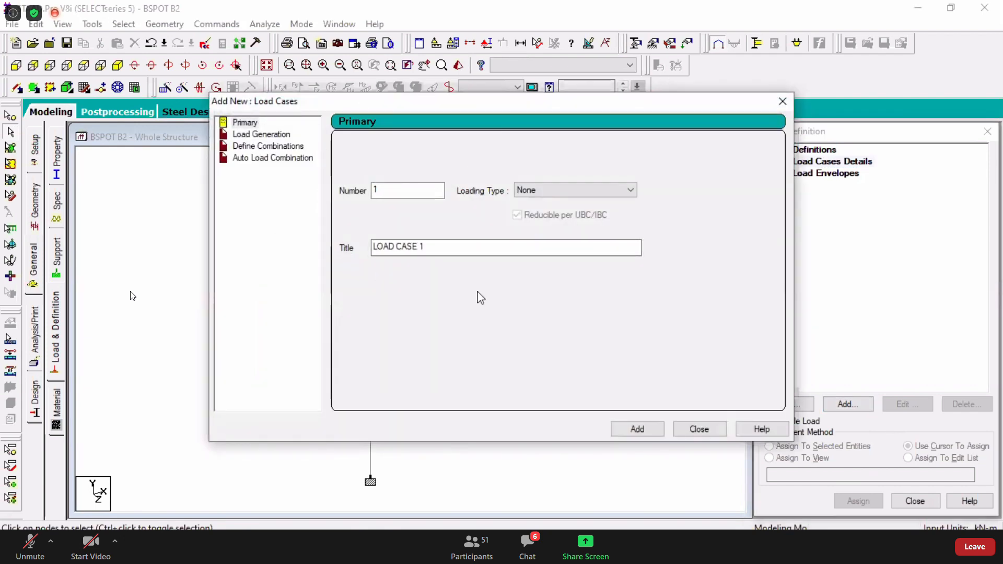
- Set the loading type of primary load case number 1 to Dead
{"action": "left_click", "coordinate": [255, 126]}
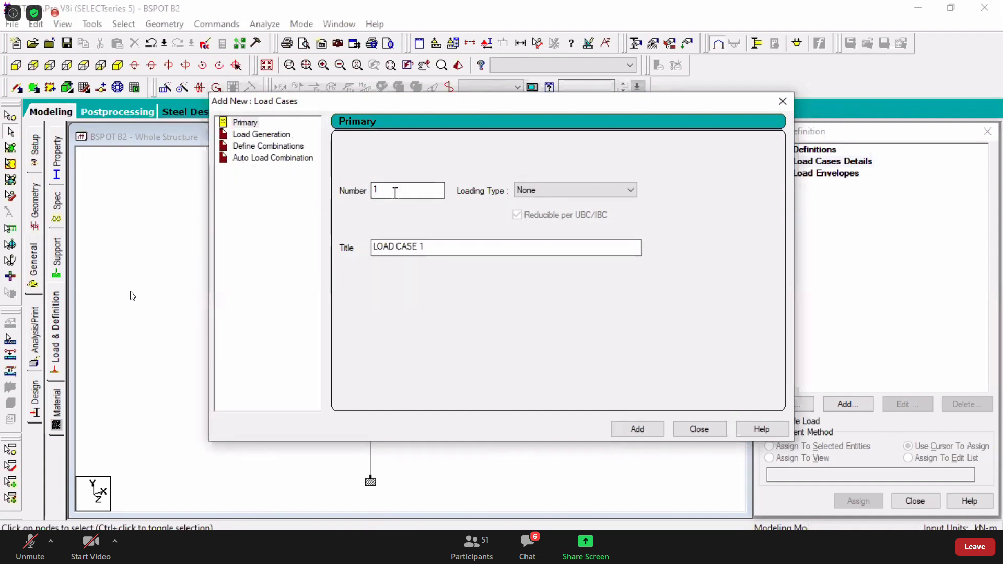
{"action": "left_click_drag", "start_coordinate": [395, 192], "coordinate": [354, 189]}
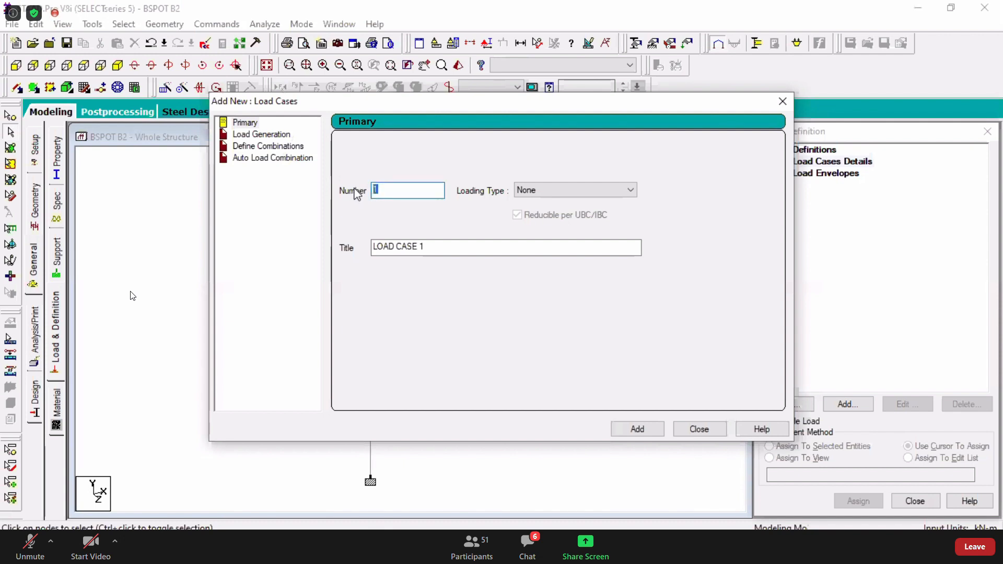
{"action": "left_click", "coordinate": [403, 189]}
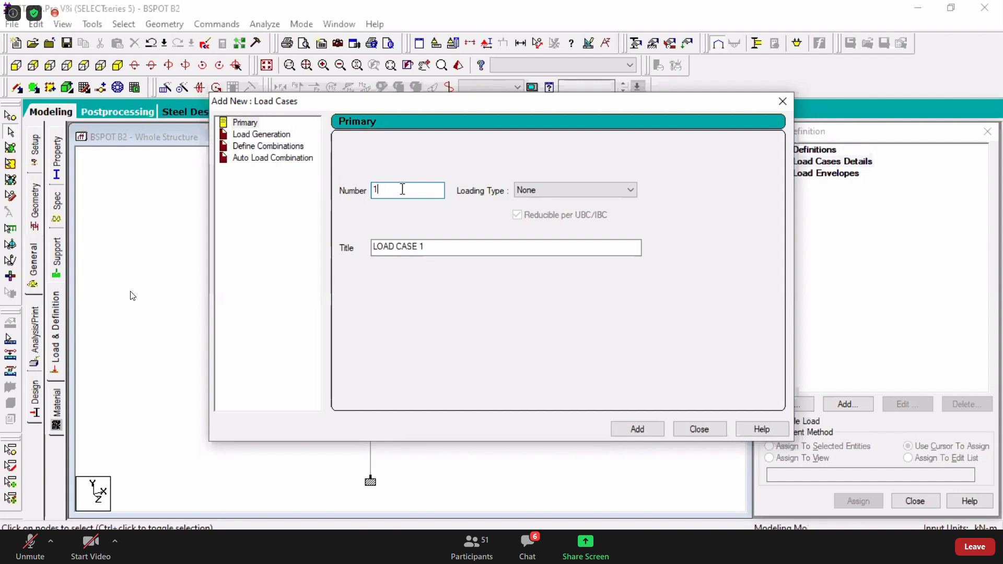
{"action": "left_click", "coordinate": [558, 195]}
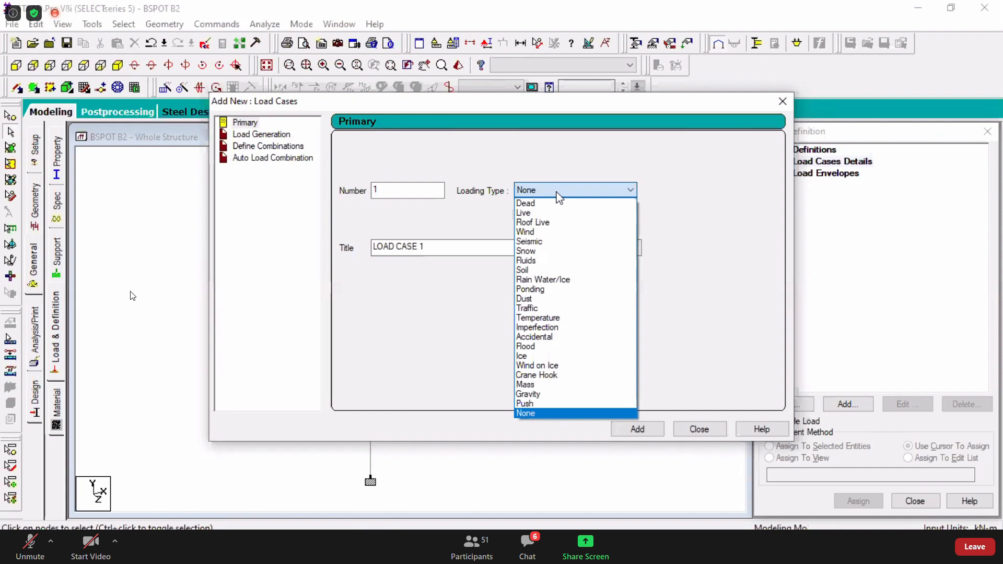
{"action": "left_click", "coordinate": [553, 204]}
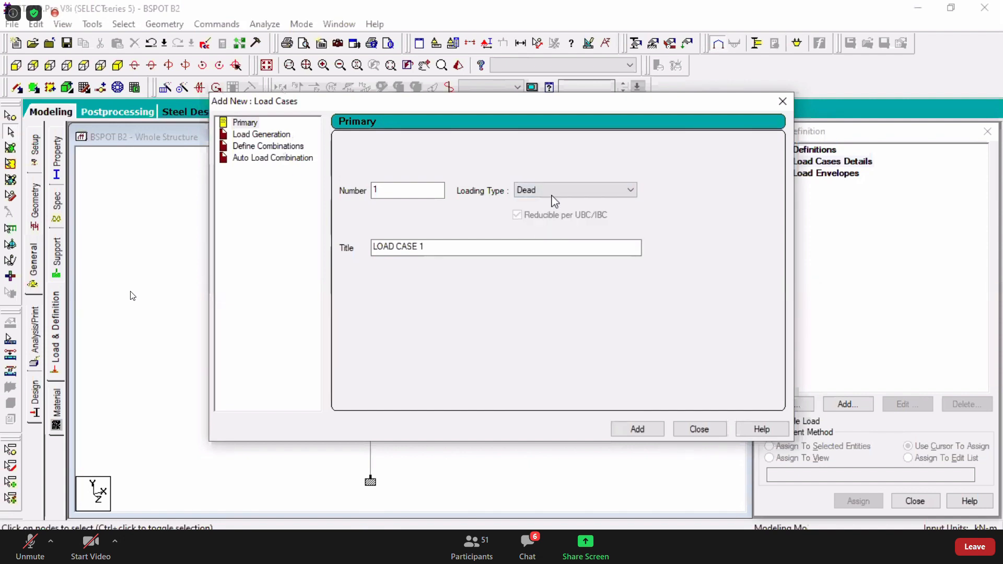
{"action": "left_click", "coordinate": [551, 196]}
{"action": "left_click", "coordinate": [553, 204]}
- Replace the load case's default title with DL
{"action": "left_click", "coordinate": [429, 247]}
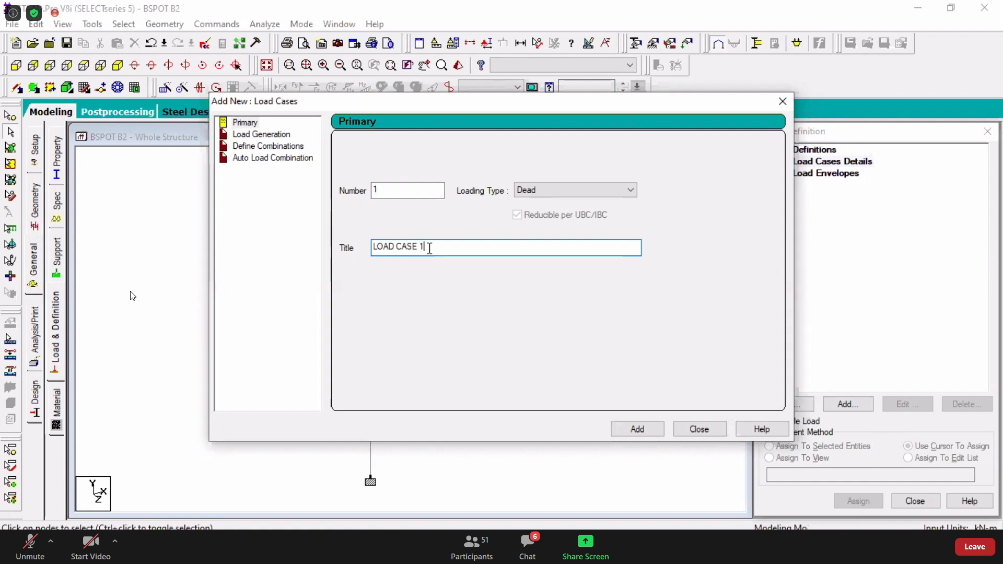
{"action": "left_click_drag", "start_coordinate": [429, 248], "coordinate": [347, 249]}
{"action": "type", "text": "Dead "}
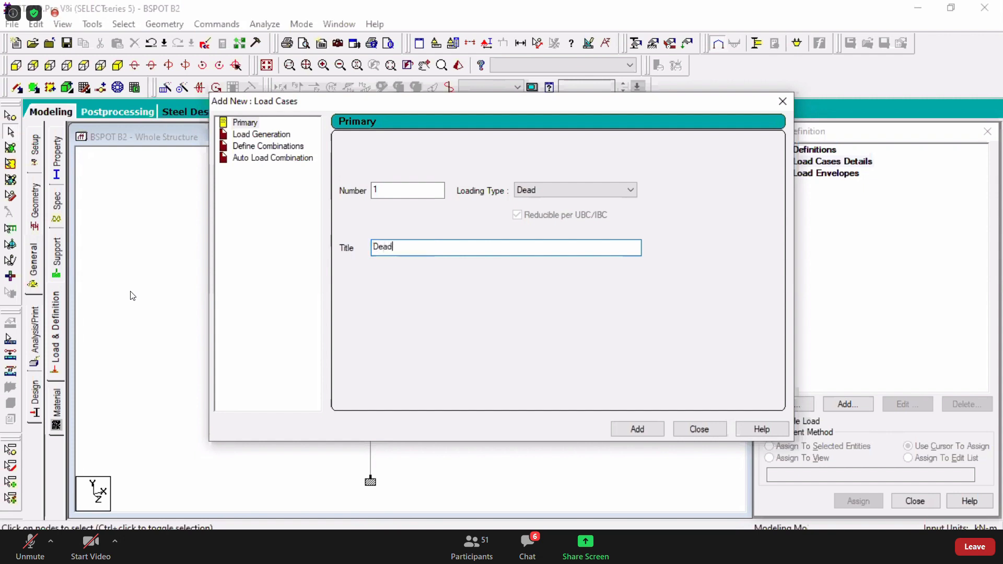
{"action": "type", "text": "Loa"}
{"action": "key", "text": "BackSpace"}
{"action": "key", "text": "BackSpace"}
{"action": "key", "text": "BackSpace"}
{"action": "key", "text": "BackSpace"}
{"action": "key", "text": "BackSpace"}
{"action": "key", "text": "BackSpace"}
{"action": "key", "text": "BackSpace"}
{"action": "type", "text": "L"}
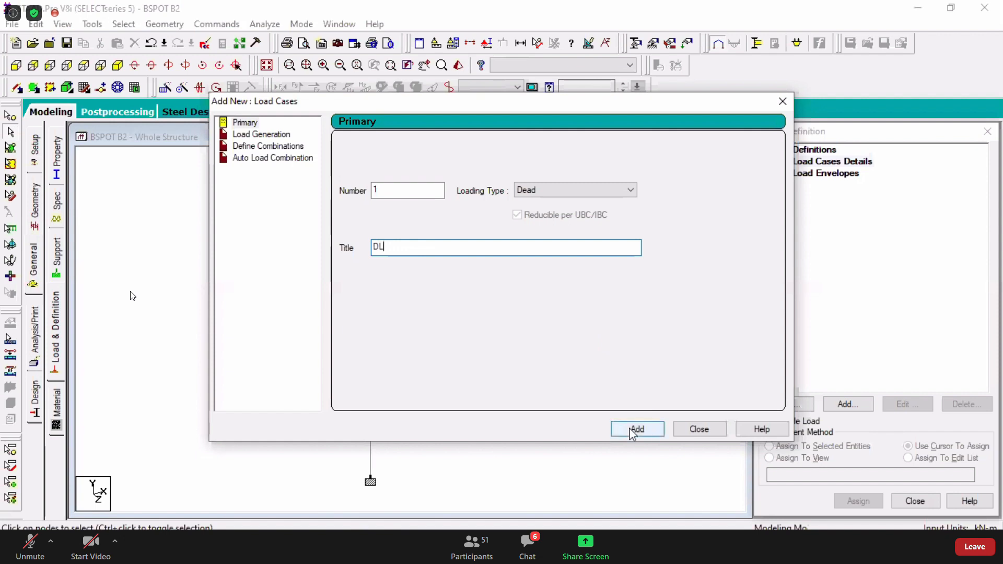
- Add the DL load case to the load case list and close the new load case form
{"action": "key", "text": "ctrl"}
{"action": "key", "text": "ctrl"}
{"action": "key", "text": "ctrl"}
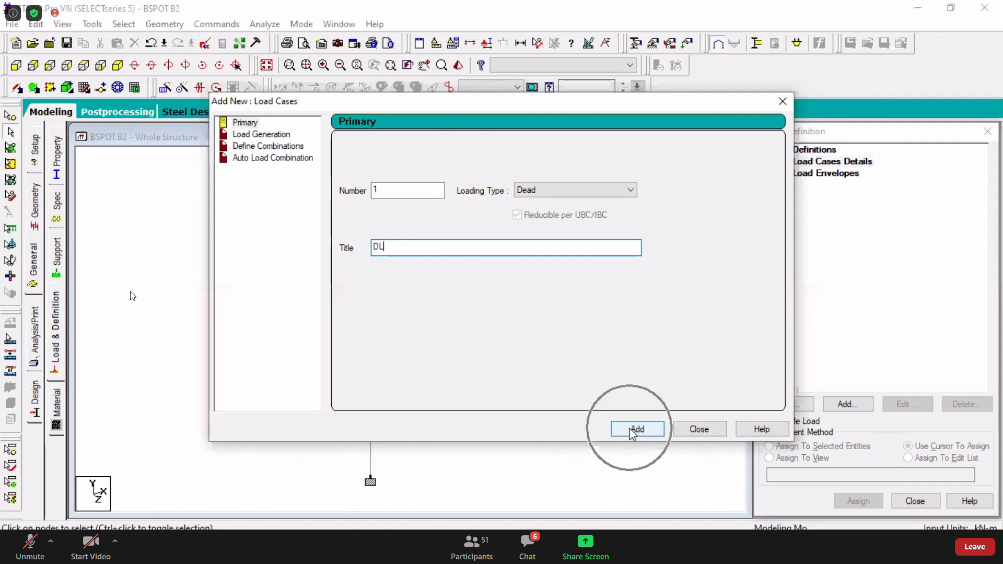
{"action": "key", "text": "ctrl"}
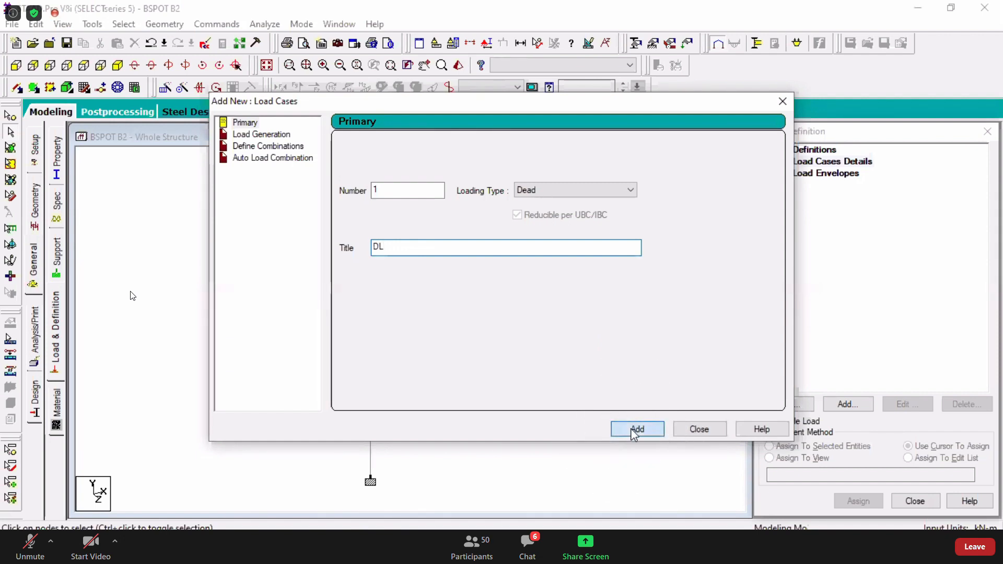
{"action": "left_click", "coordinate": [636, 431]}
{"action": "left_click", "coordinate": [700, 430]}
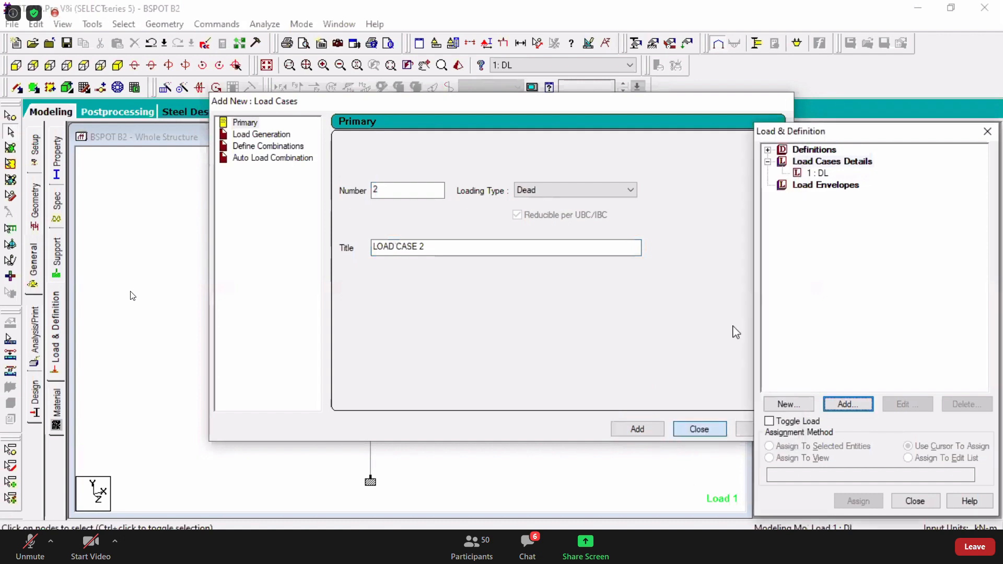
{"action": "key", "text": "ctrl"}
{"action": "key", "text": "ctrl"}
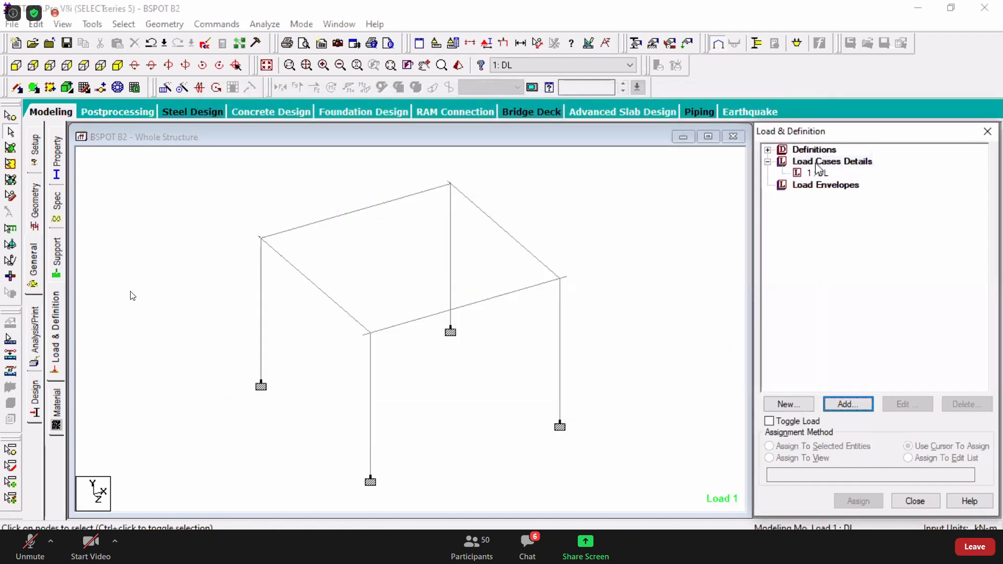
- Review the number, loading type and title of the DL load case in its edit form, and close it without changes
{"action": "key", "text": "ctrl"}
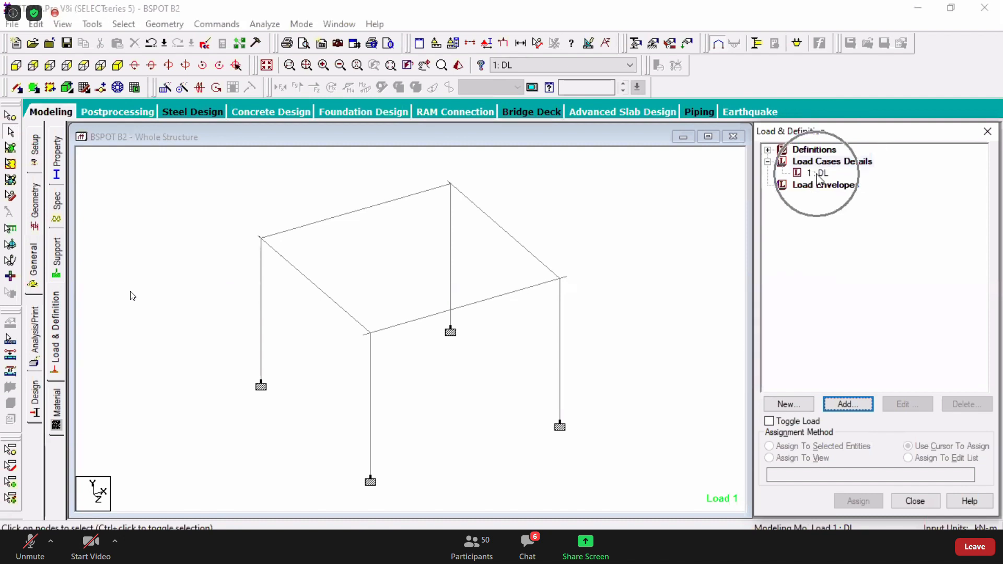
{"action": "key", "text": "ctrl"}
{"action": "key", "text": "ctrl"}
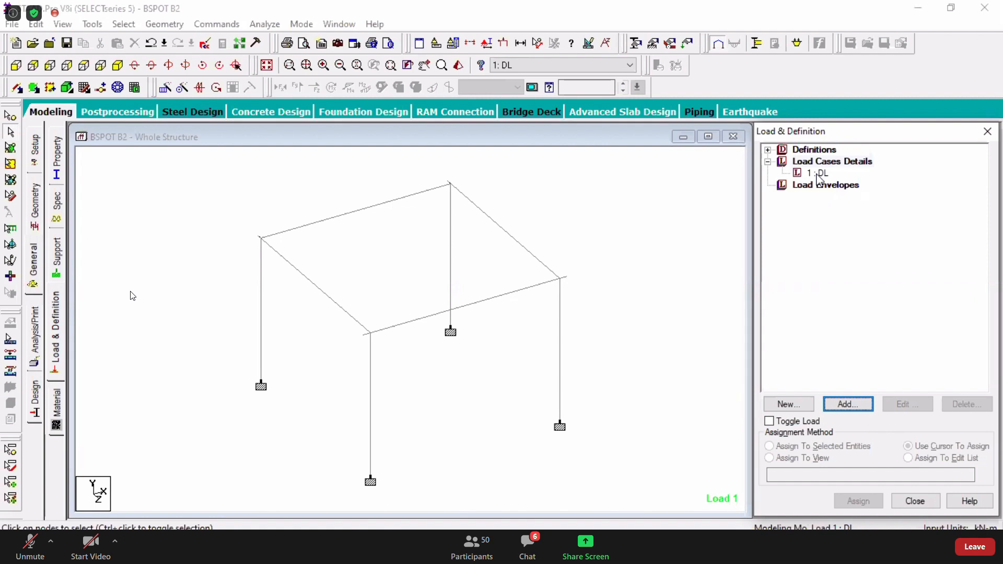
{"action": "key", "text": "ctrl"}
{"action": "key", "text": "ctrl"}
{"action": "left_click", "coordinate": [823, 173]}
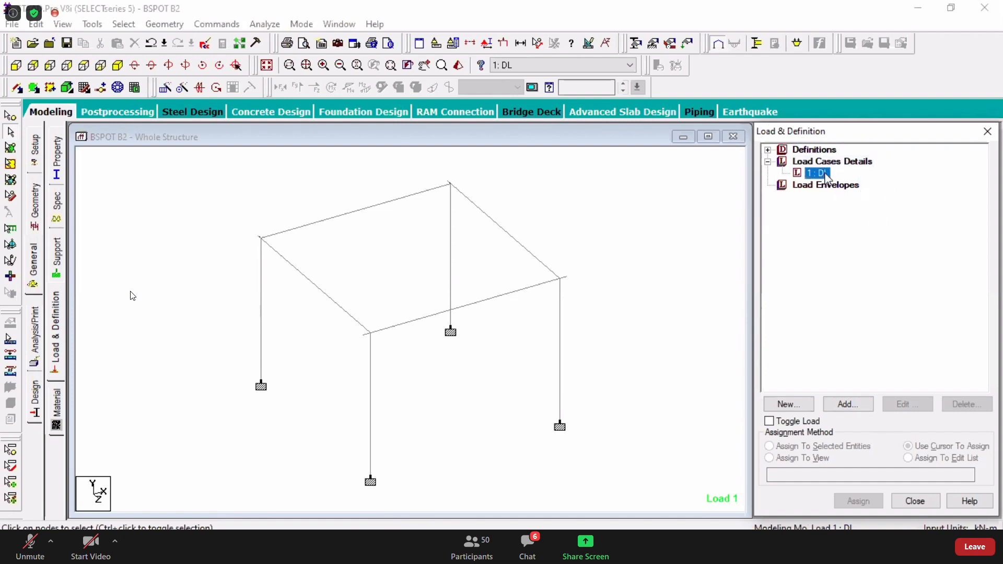
{"action": "double_click", "coordinate": [824, 174]}
{"action": "left_click", "coordinate": [541, 245]}
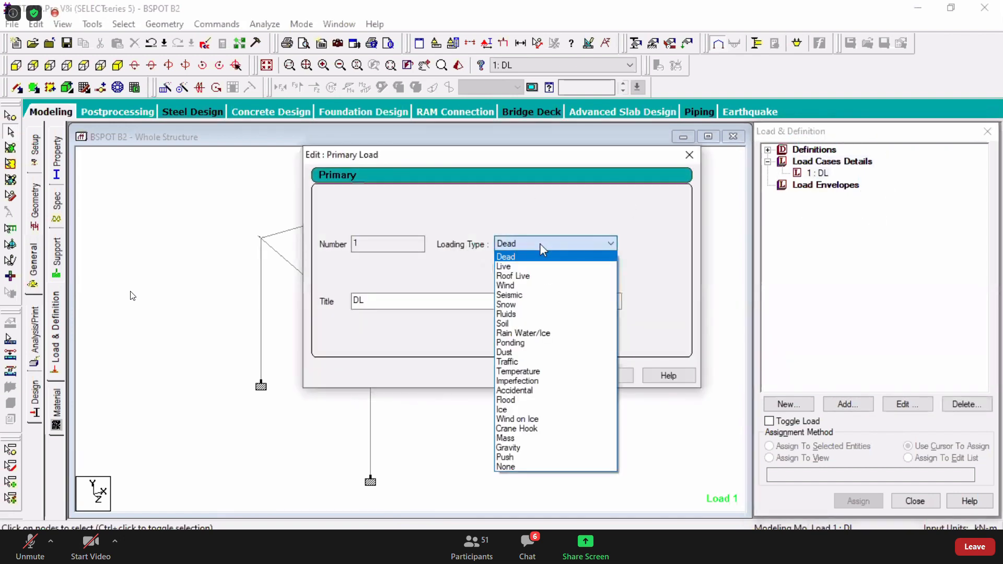
{"action": "left_click", "coordinate": [540, 244]}
{"action": "left_click", "coordinate": [407, 301]}
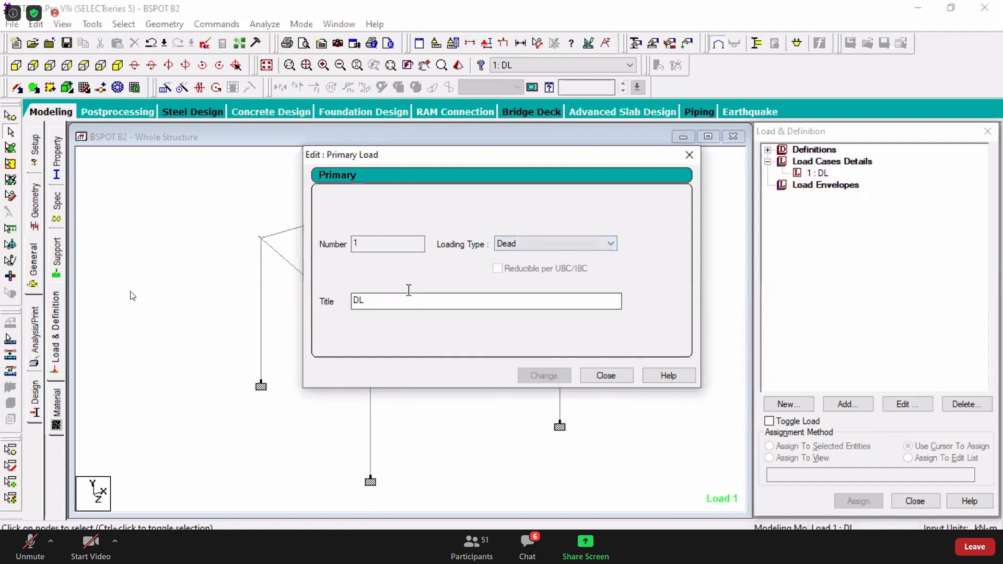
{"action": "left_click", "coordinate": [399, 244]}
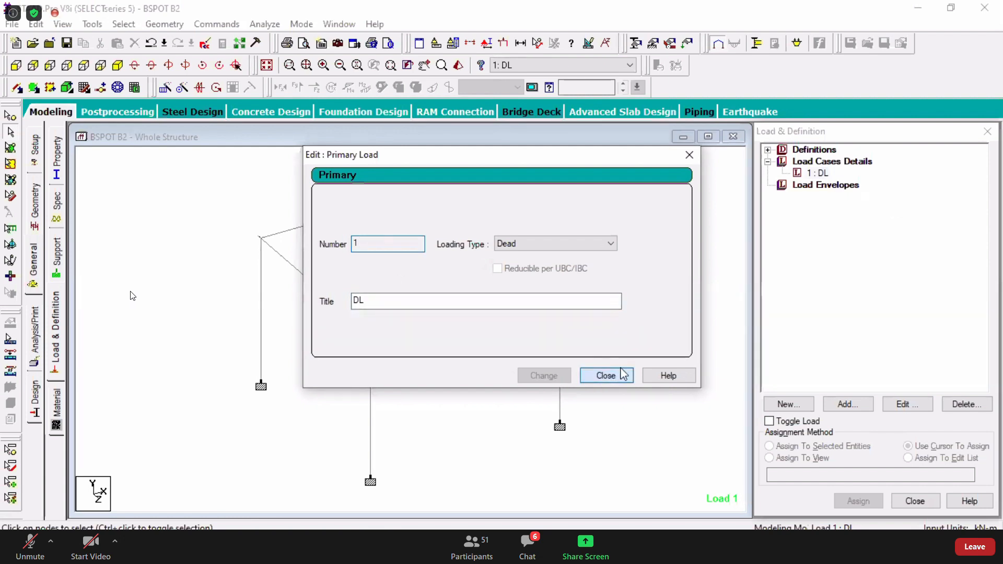
{"action": "left_click", "coordinate": [606, 376]}
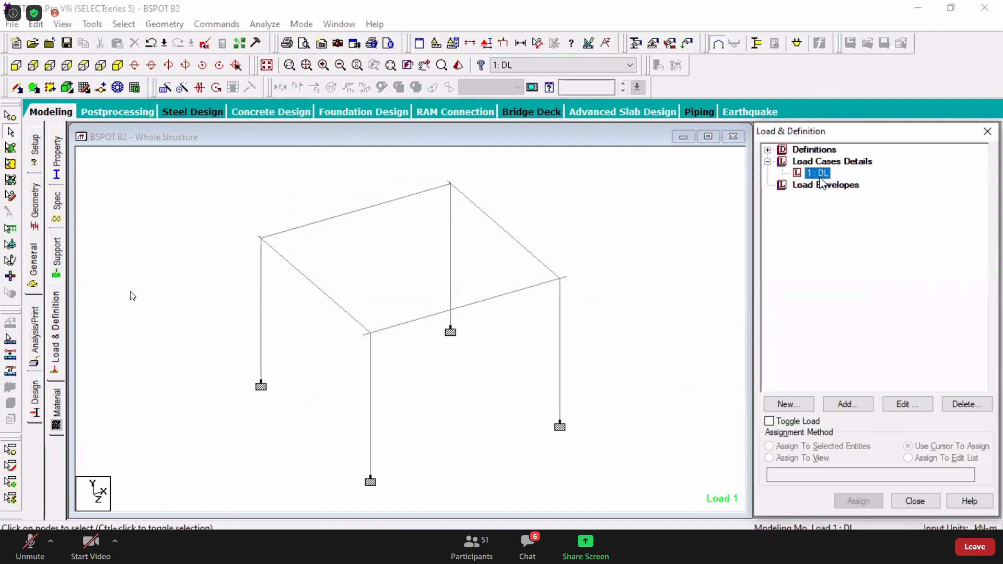
- Open the form for adding load items to the DL load case
{"action": "left_click", "coordinate": [822, 178]}
{"action": "left_click", "coordinate": [852, 410]}
{"action": "left_click", "coordinate": [851, 410]}
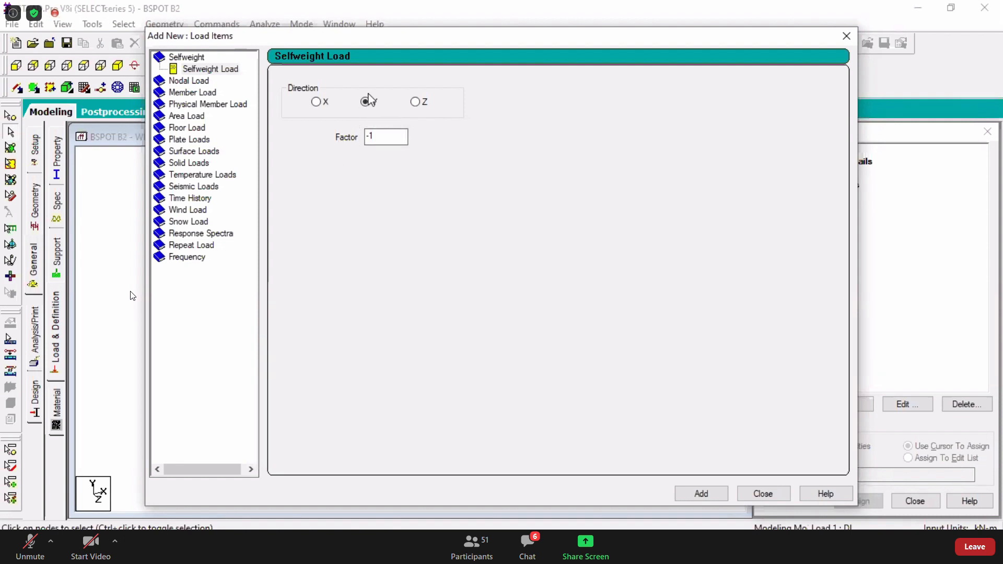
{"action": "left_click_drag", "start_coordinate": [370, 42], "coordinate": [365, 80]}
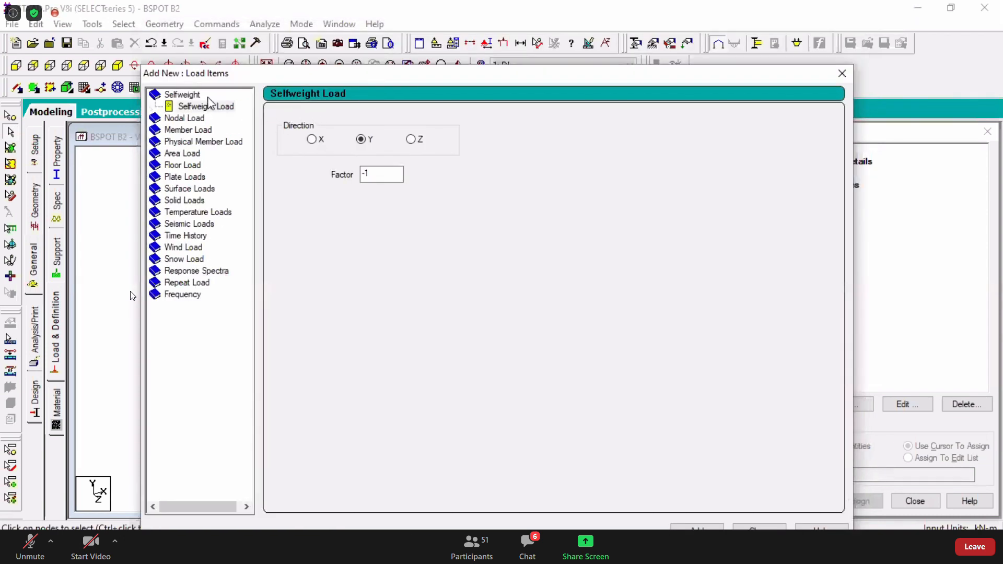
- Look through the available load item types, such as nodal, physical member, solid and time history loads, and return to the selfweight load
{"action": "key", "text": "ctrl"}
{"action": "key", "text": "ctrl"}
{"action": "left_click", "coordinate": [184, 119]}
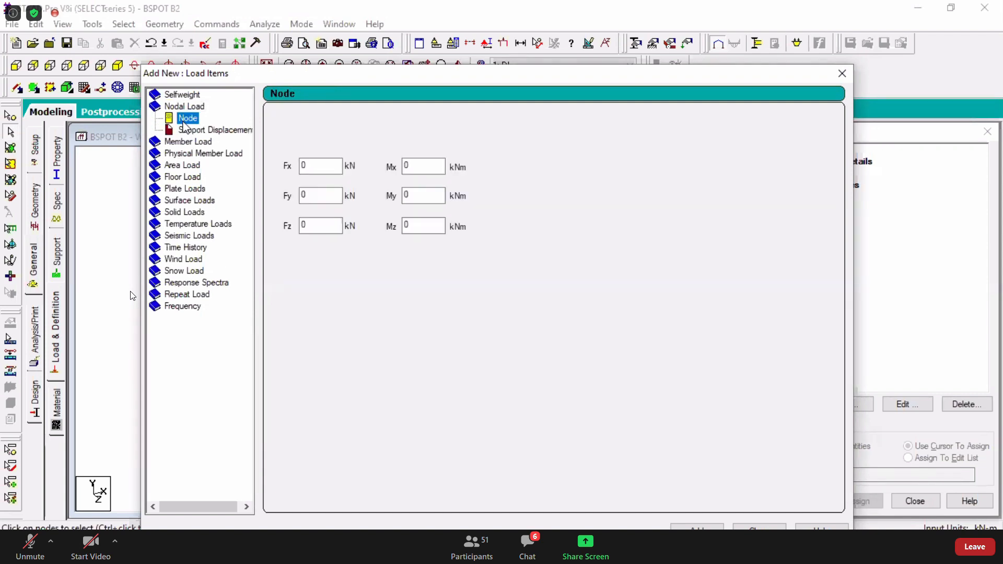
{"action": "left_click", "coordinate": [188, 141]}
{"action": "left_click", "coordinate": [184, 236]}
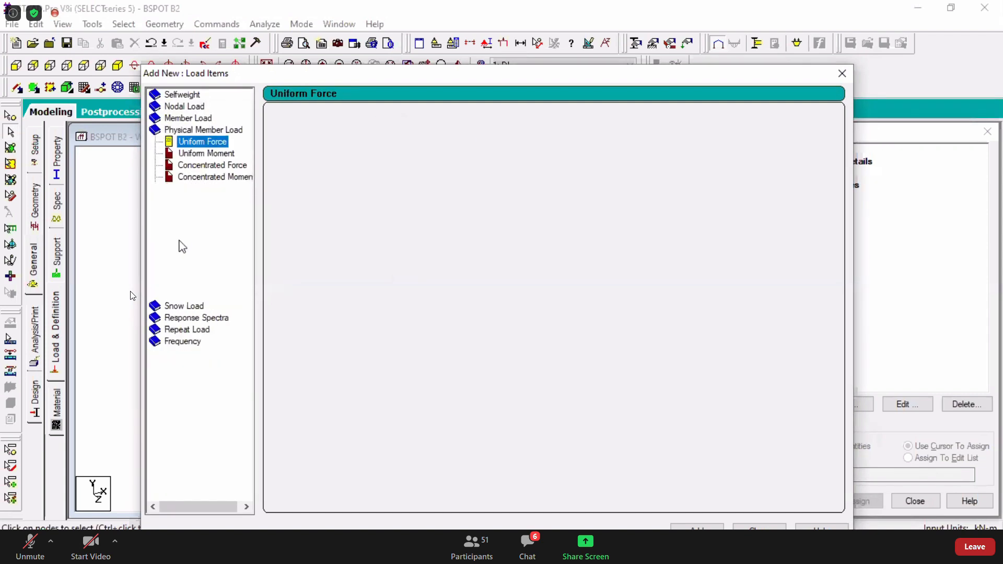
{"action": "left_click", "coordinate": [183, 239]}
{"action": "left_click", "coordinate": [178, 247]}
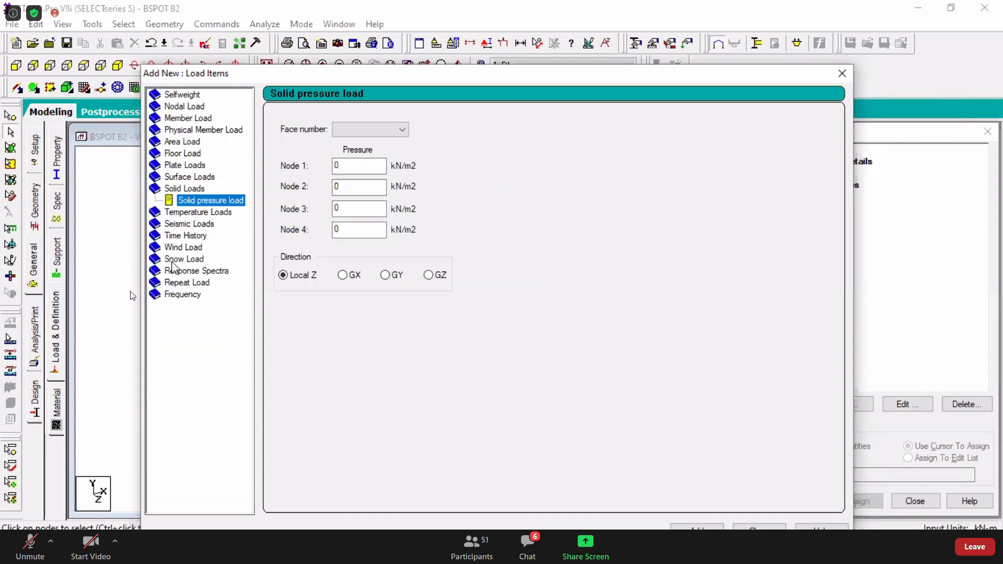
{"action": "left_click", "coordinate": [185, 258]}
{"action": "left_click", "coordinate": [185, 224]}
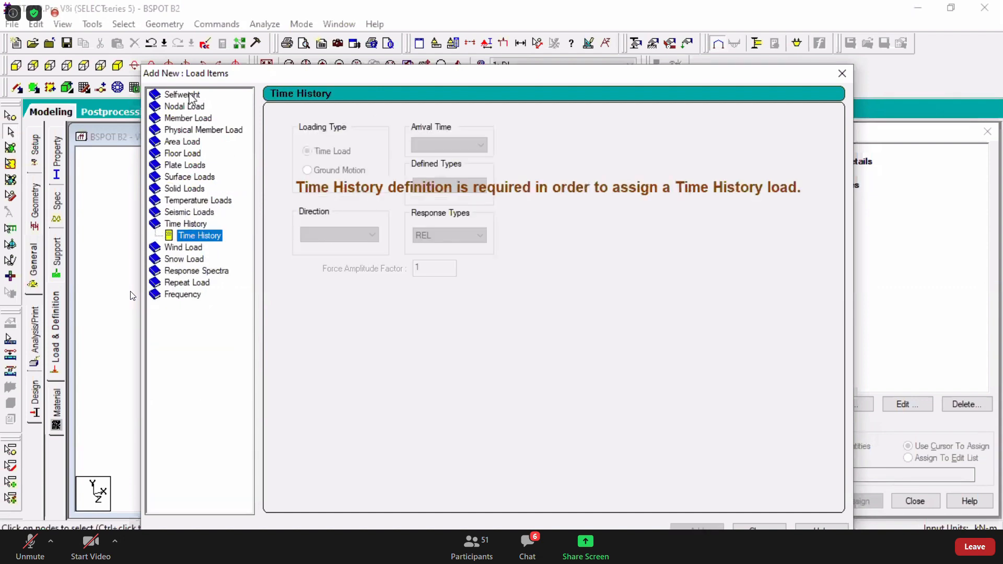
{"action": "left_click", "coordinate": [190, 95]}
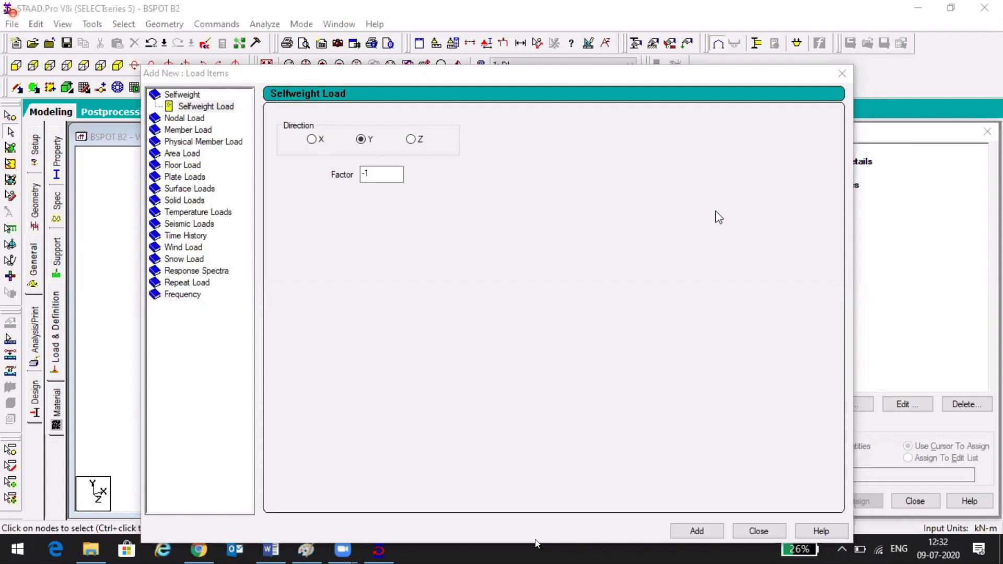
- Set the selfweight factor to -1 in the Y direction and decline the auto save
{"action": "mouse_move", "coordinate": [526, 546]}
{"action": "left_click", "coordinate": [378, 176]}
{"action": "left_click_drag", "start_coordinate": [377, 175], "coordinate": [344, 179]}
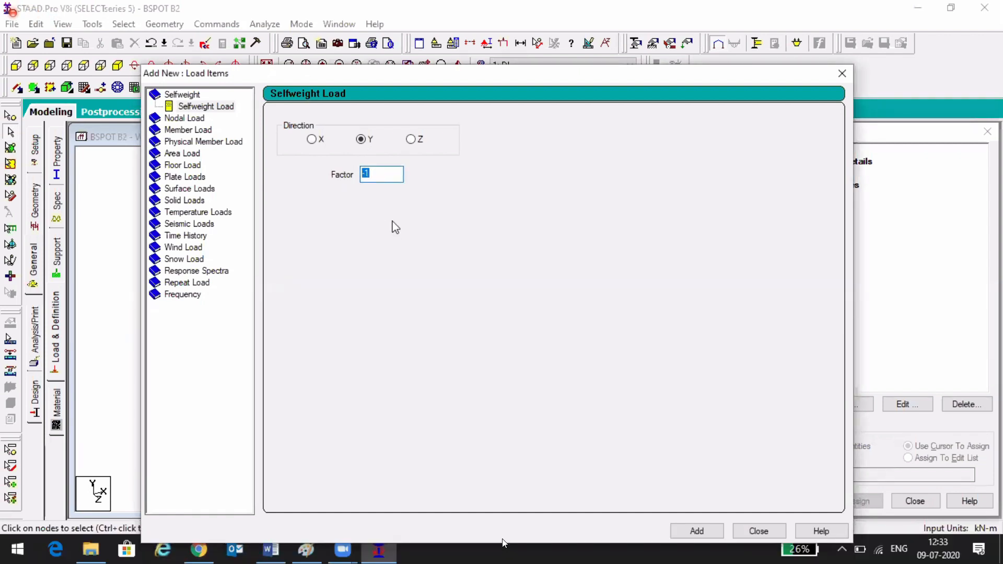
{"action": "left_click", "coordinate": [365, 175]}
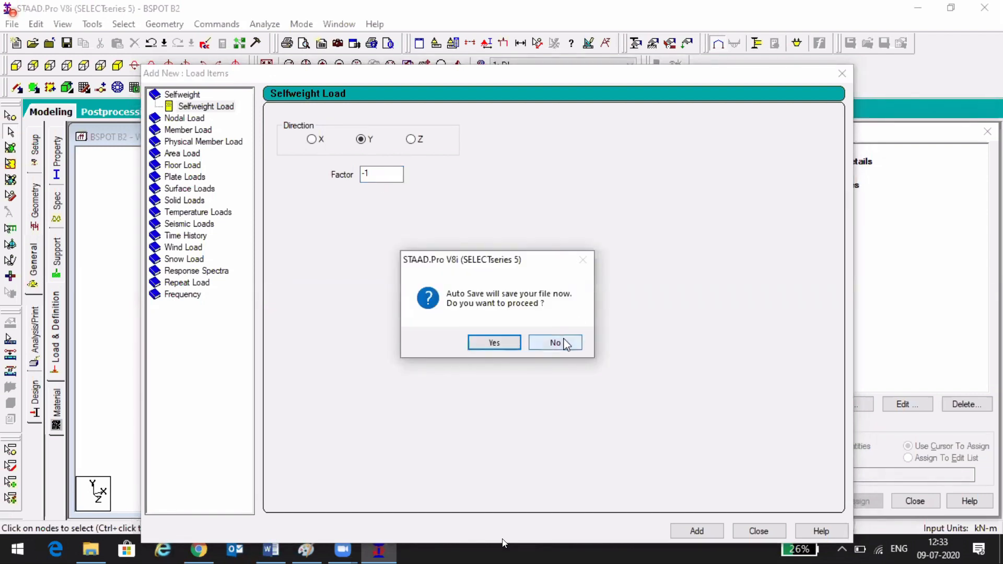
{"action": "left_click", "coordinate": [554, 342]}
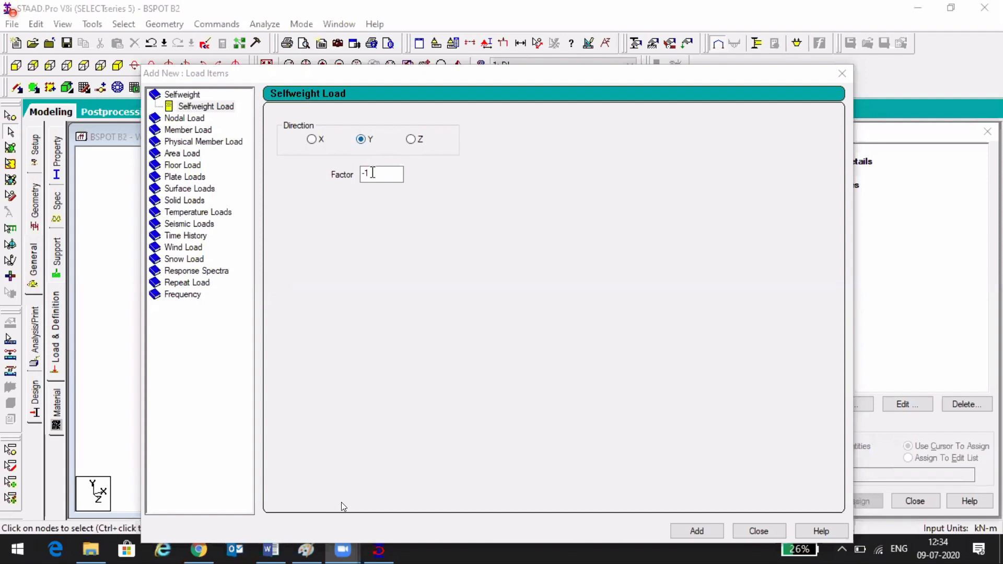
{"action": "left_click", "coordinate": [364, 175]}
{"action": "type", "text": "-"}
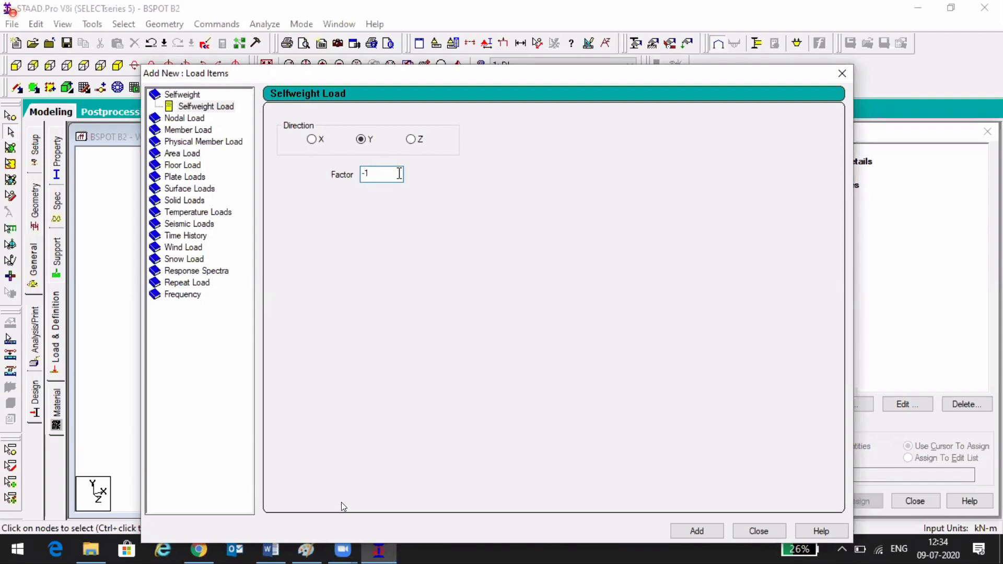
{"action": "left_click", "coordinate": [635, 90]}
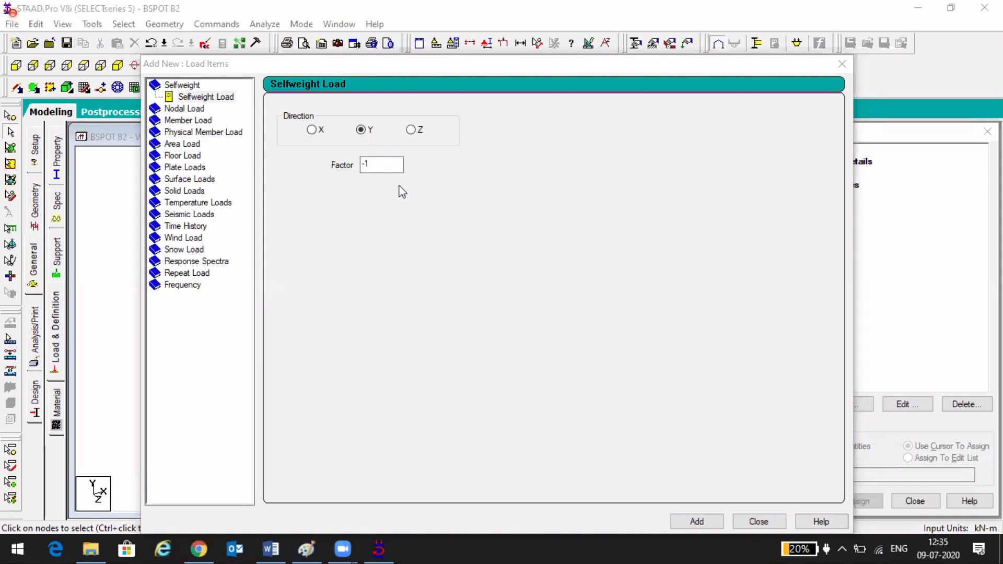
- Add the selfweight load with factor -1 in Y to the DL load case and close the load items form
{"action": "left_click", "coordinate": [385, 165]}
{"action": "left_click", "coordinate": [700, 522]}
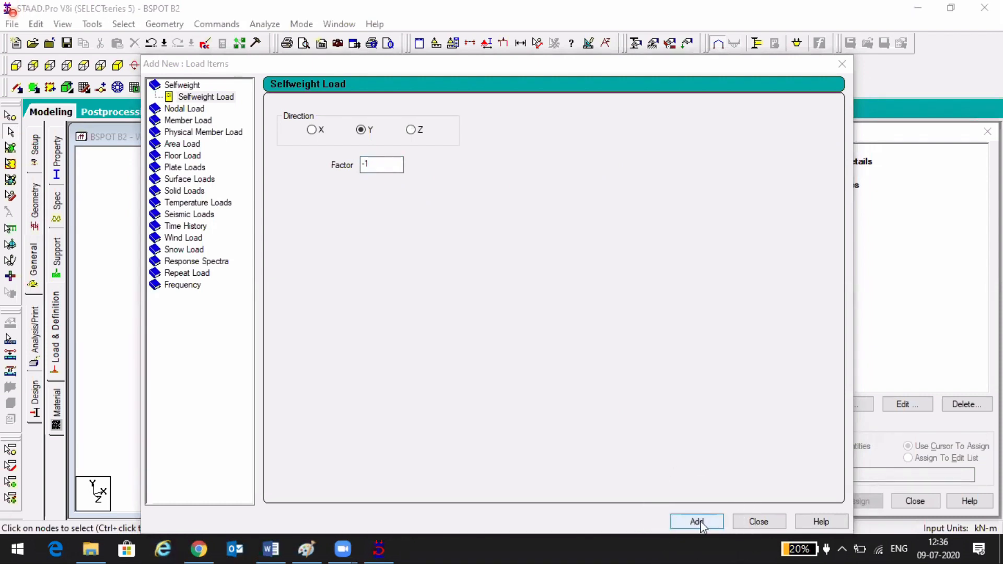
{"action": "left_click", "coordinate": [700, 522]}
{"action": "left_click", "coordinate": [700, 522]}
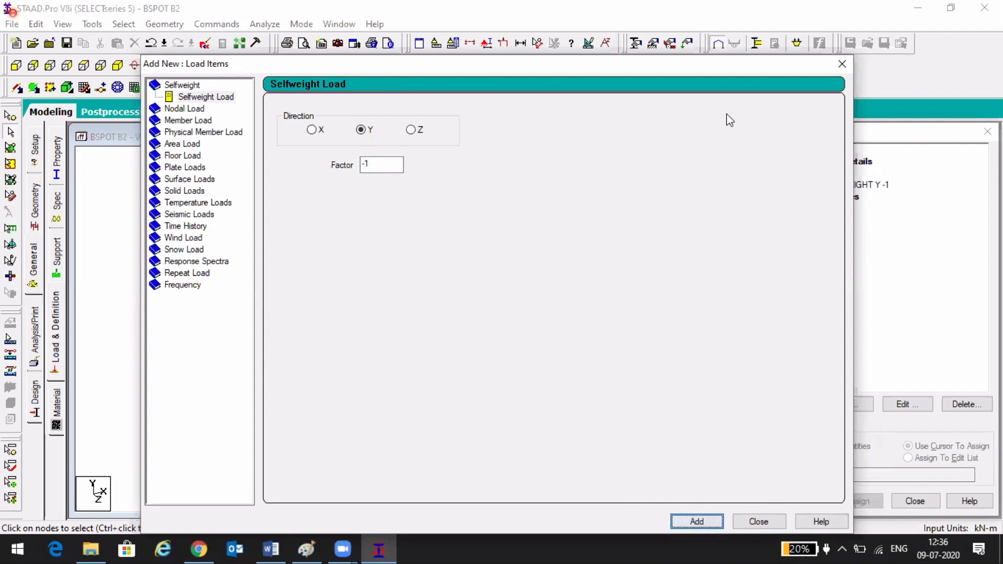
{"action": "left_click", "coordinate": [760, 522]}
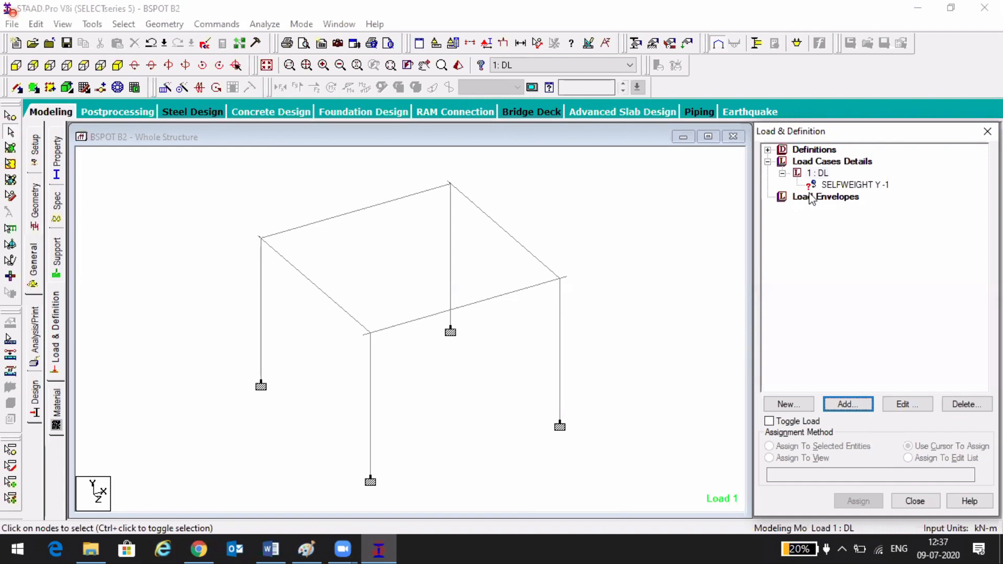
- Assign the SELFWEIGHT Y -1 load to the whole frame with the Assign To View method, declining the auto save, and clear the member selection
{"action": "left_click", "coordinate": [834, 186]}
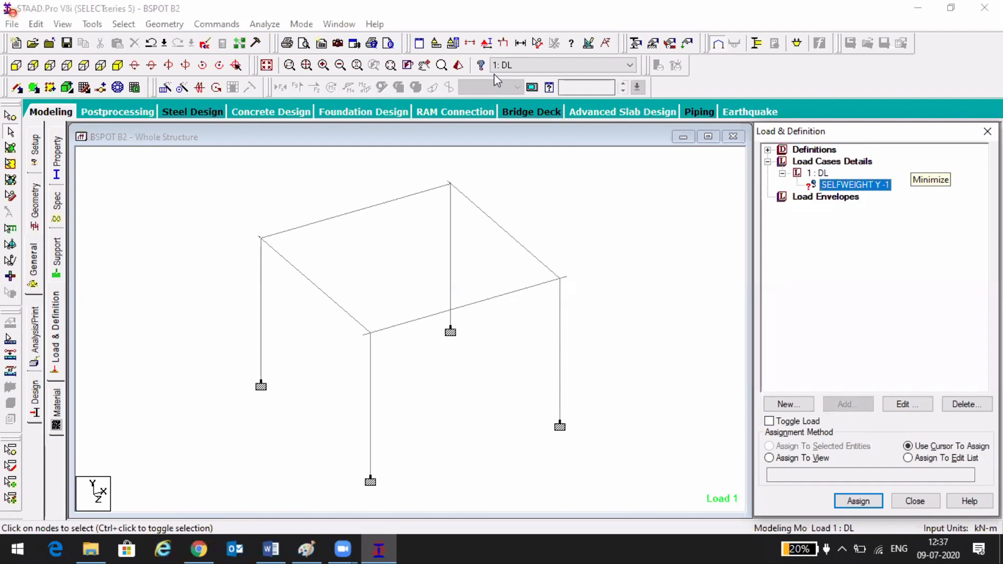
{"action": "left_click", "coordinate": [873, 188]}
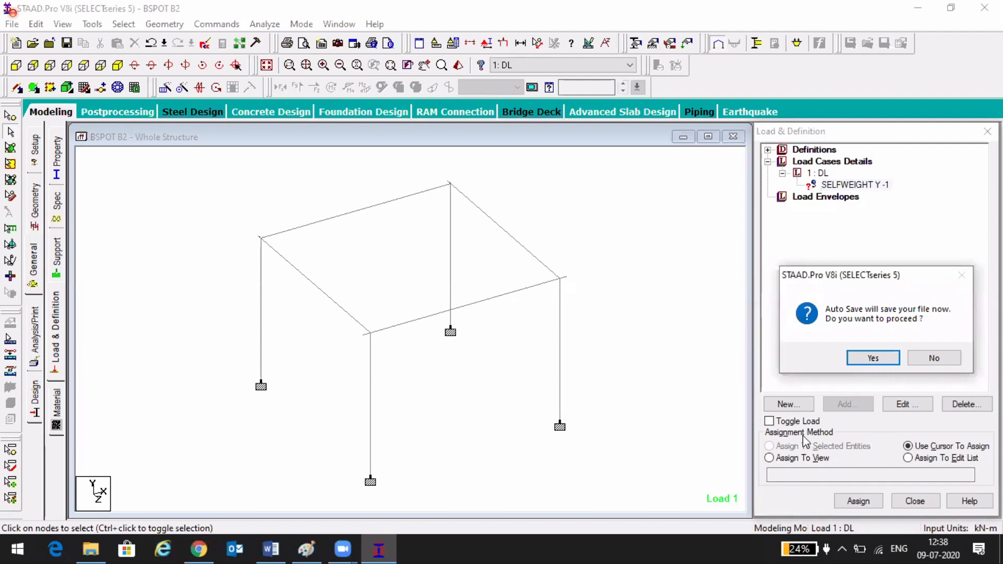
{"action": "left_click", "coordinate": [925, 357]}
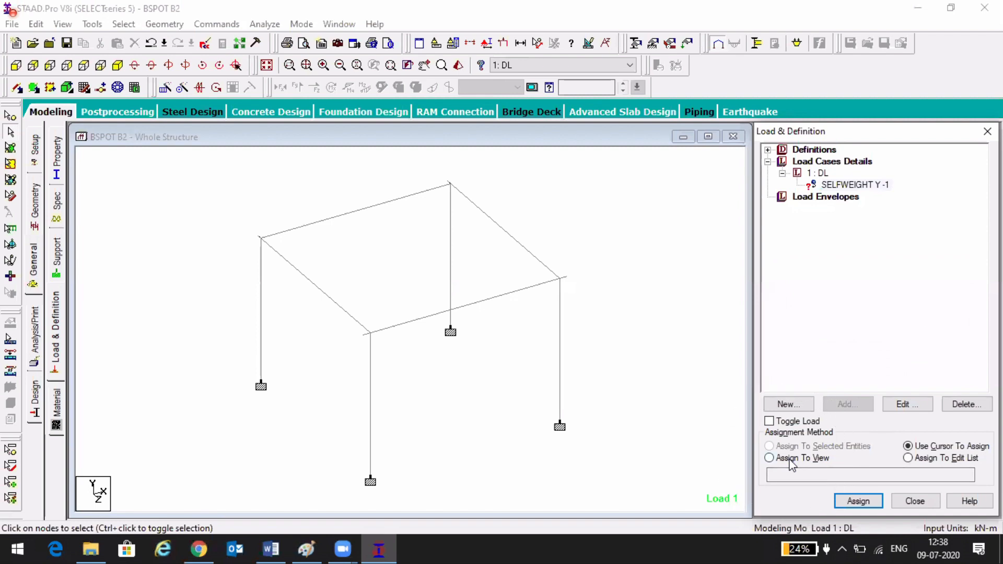
{"action": "key", "text": "ctrl"}
{"action": "key", "text": "ctrl"}
{"action": "key", "text": "ctrl"}
{"action": "left_click", "coordinate": [769, 458]}
{"action": "key", "text": "ctrl"}
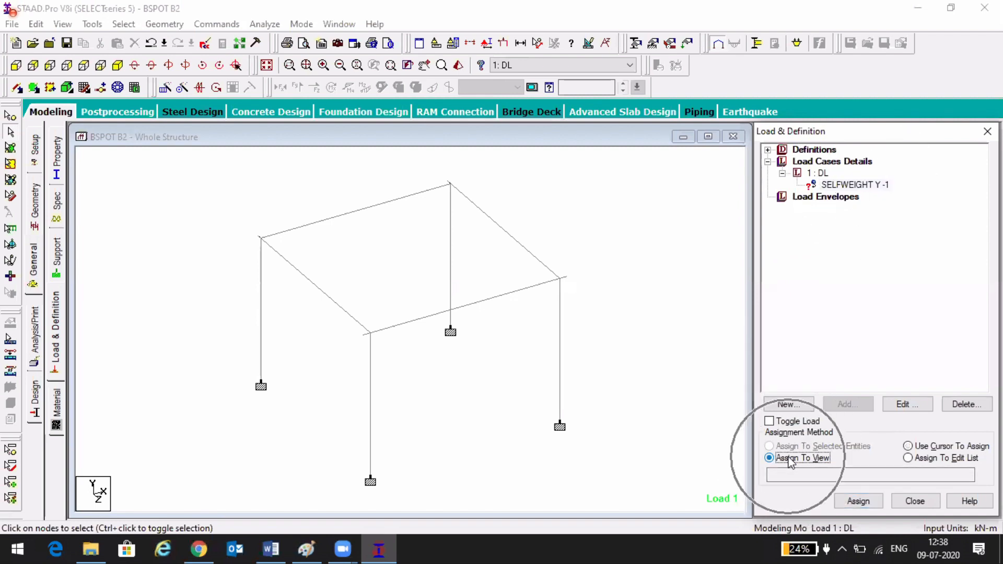
{"action": "left_click", "coordinate": [858, 500]}
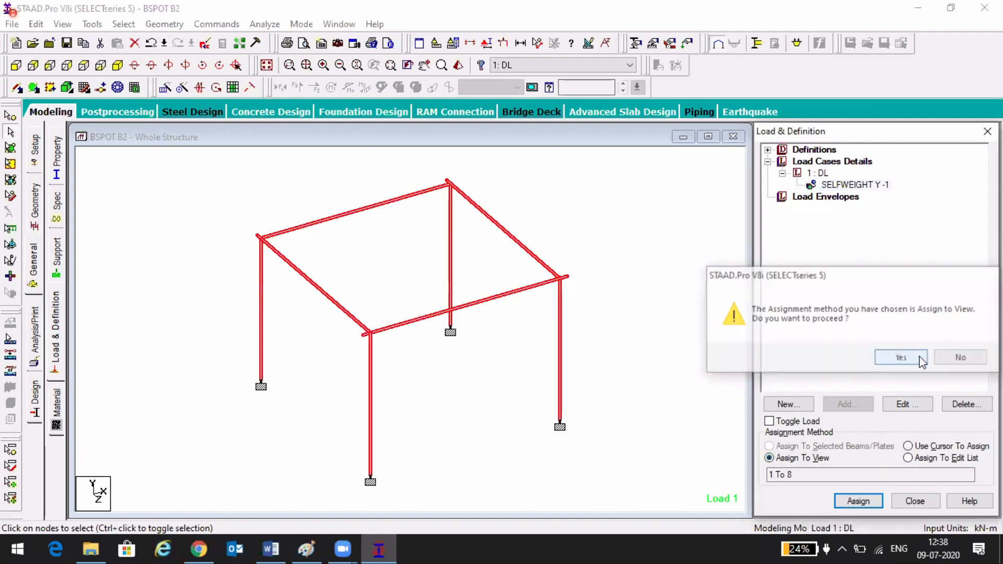
{"action": "left_click", "coordinate": [918, 358]}
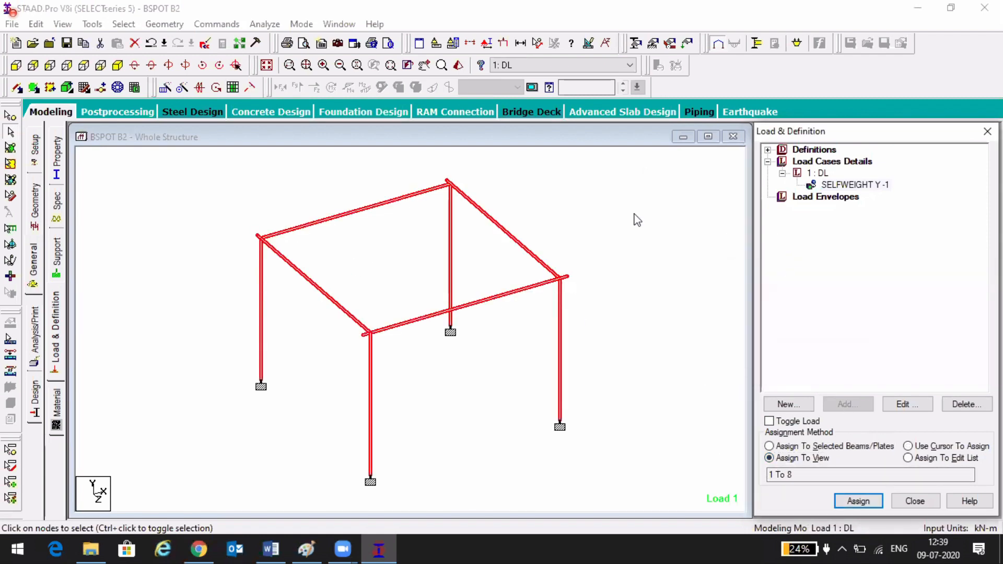
{"action": "left_click", "coordinate": [581, 242]}
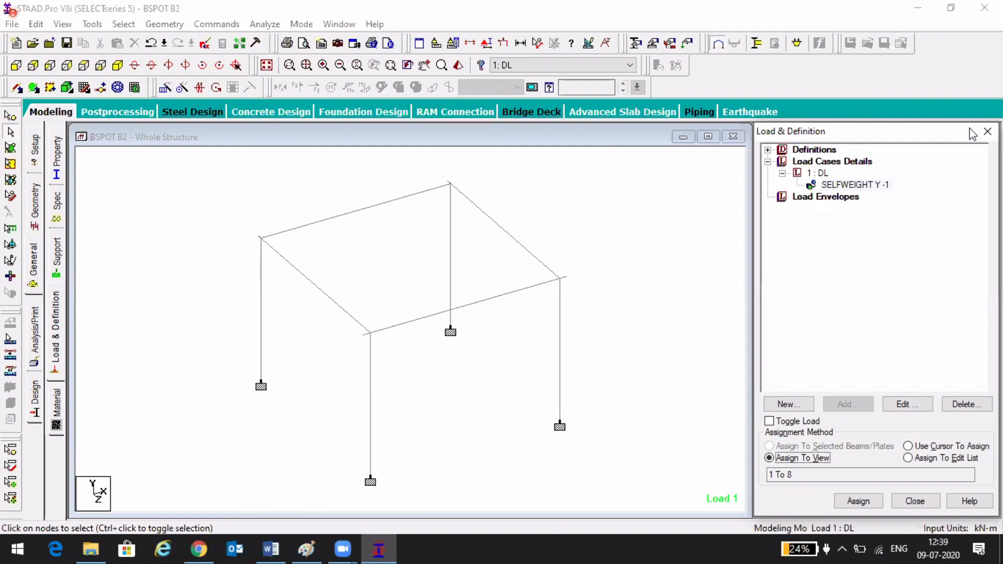
- Check which members carry the SELFWEIGHT Y -1 load by highlighting them in the frame, and clear the highlight
{"action": "left_click", "coordinate": [853, 185]}
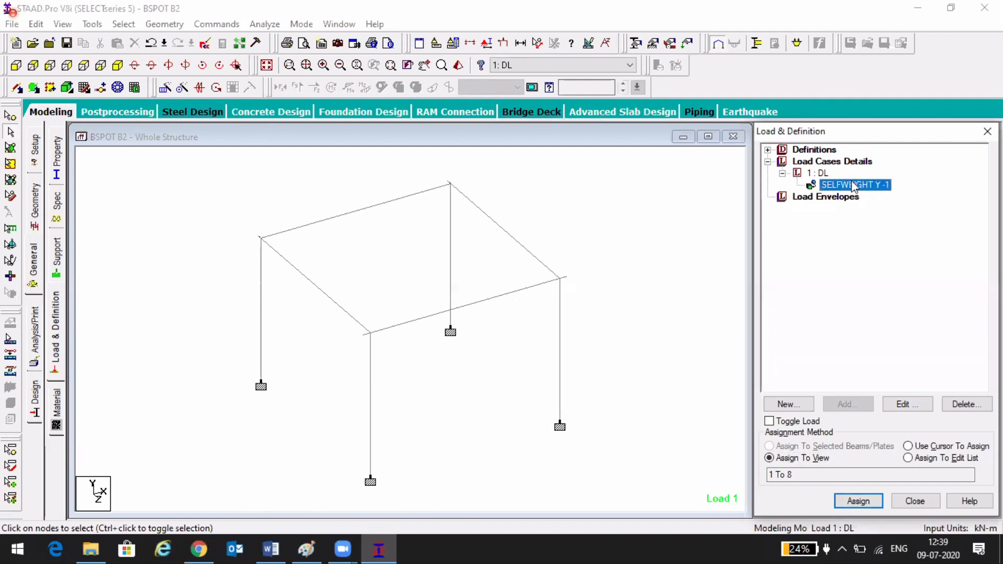
{"action": "left_click", "coordinate": [823, 173]}
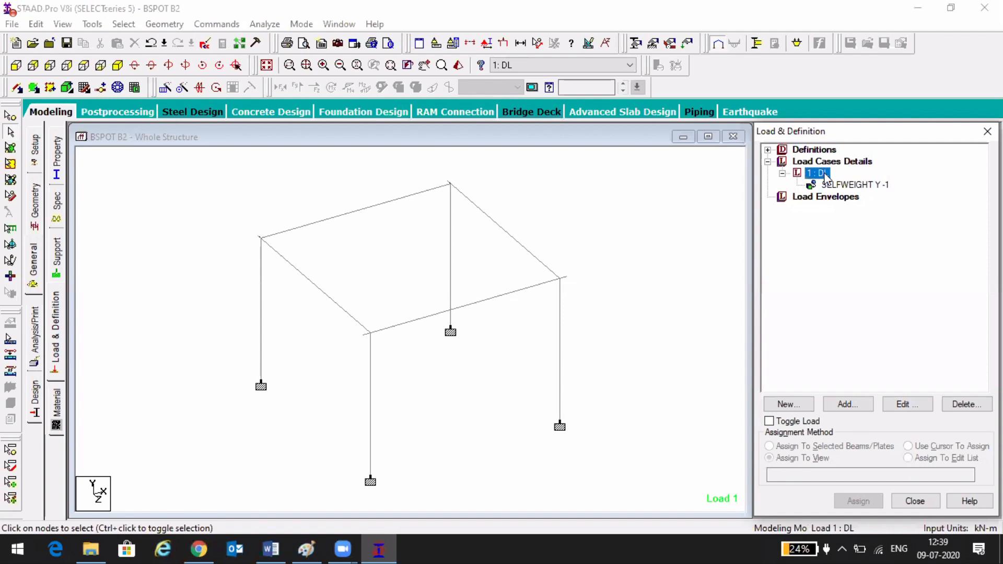
{"action": "left_click", "coordinate": [853, 185]}
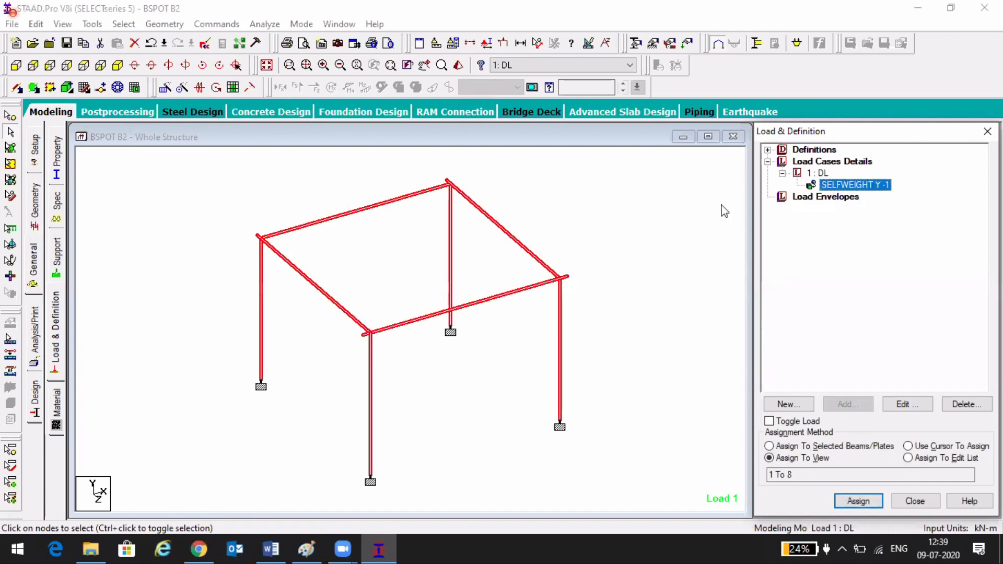
{"action": "left_click", "coordinate": [701, 347]}
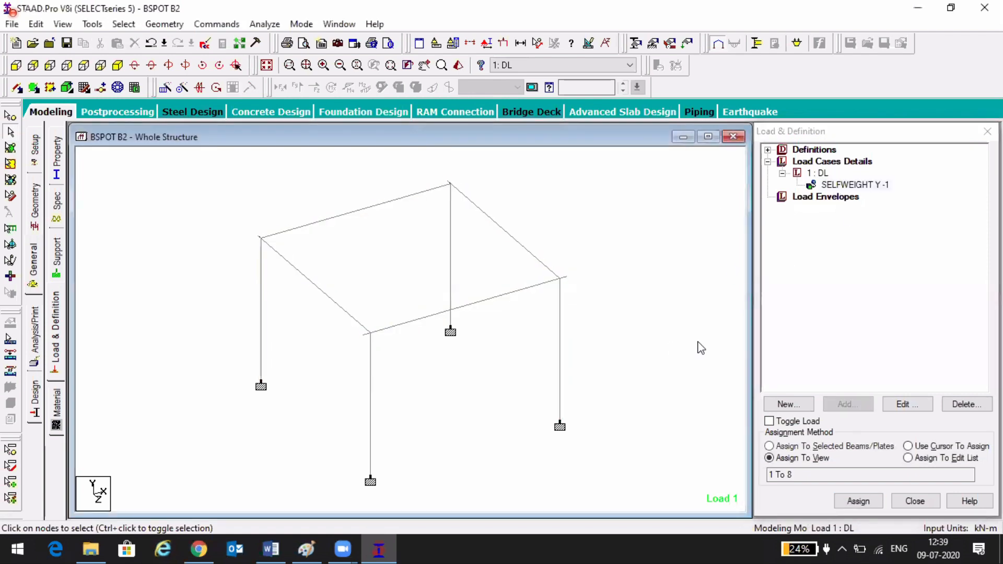
{"action": "left_click", "coordinate": [779, 135]}
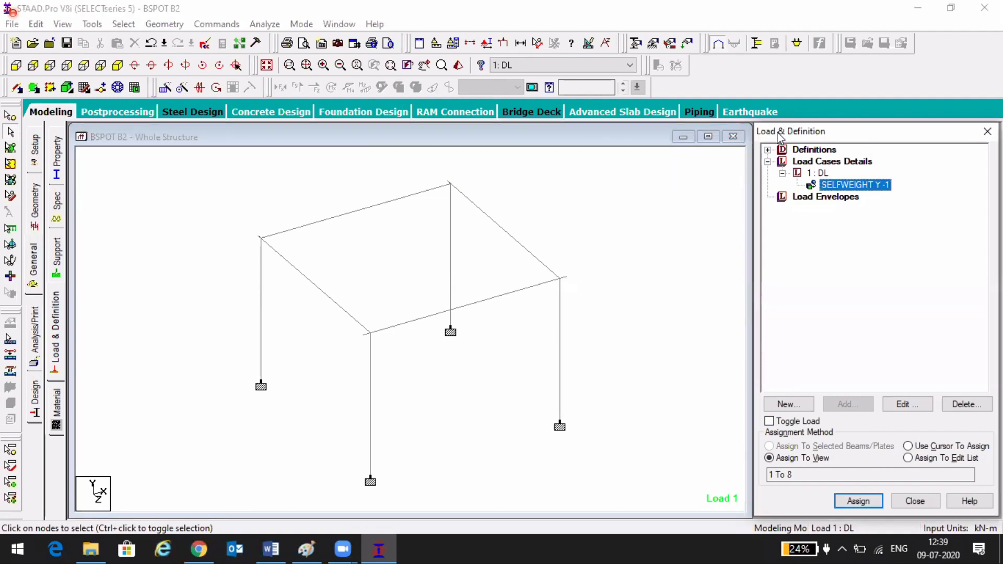